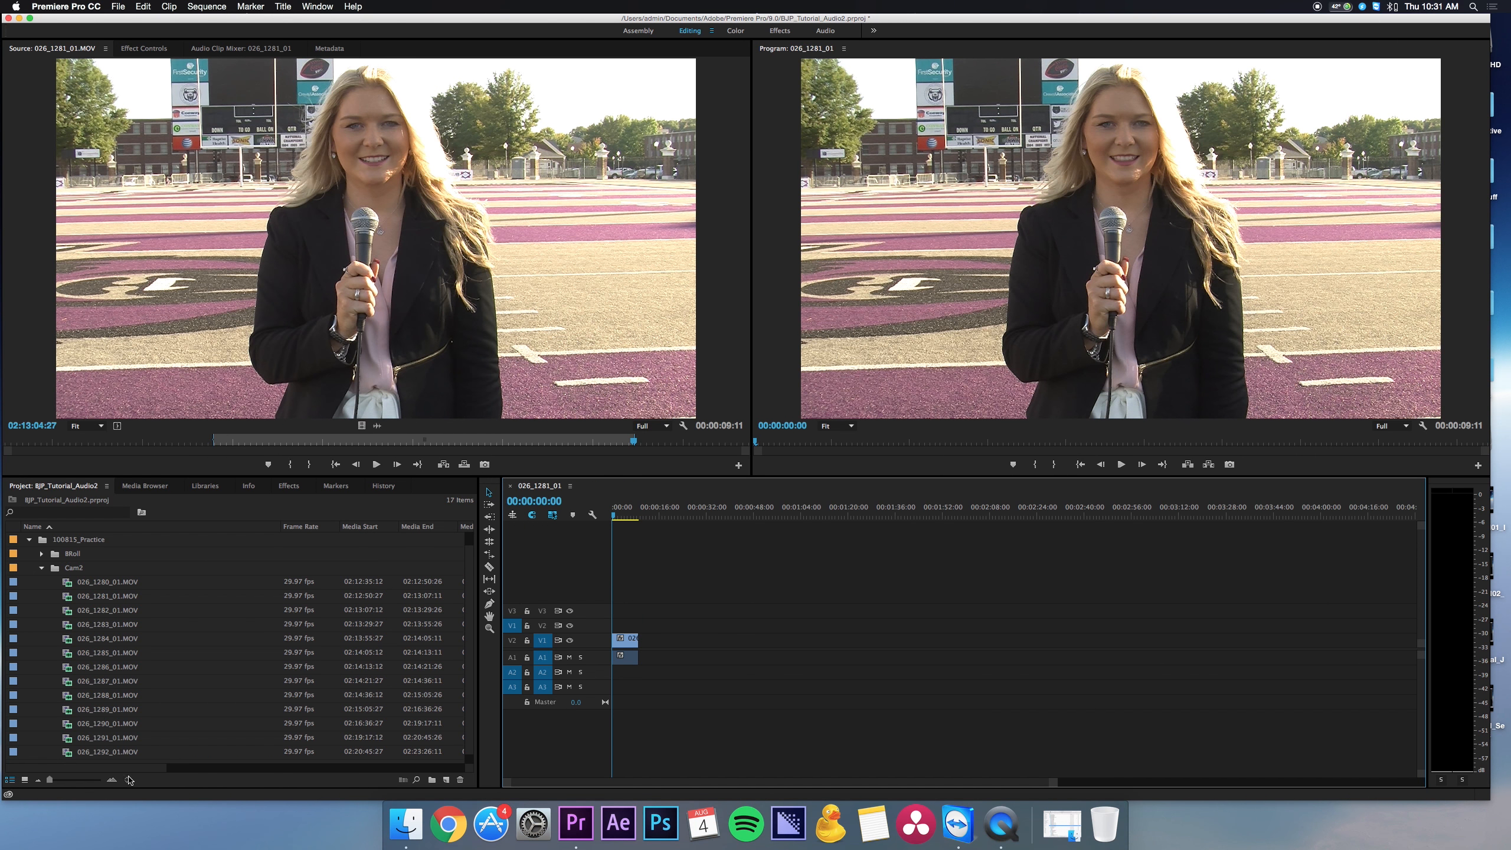
# - Preview the Cam2 interview clips 026_1291_01 through 026_1288_01, ending with 026_1289_01.MOV loaded in the Source monitor
pyautogui.doubleClick(93, 738)
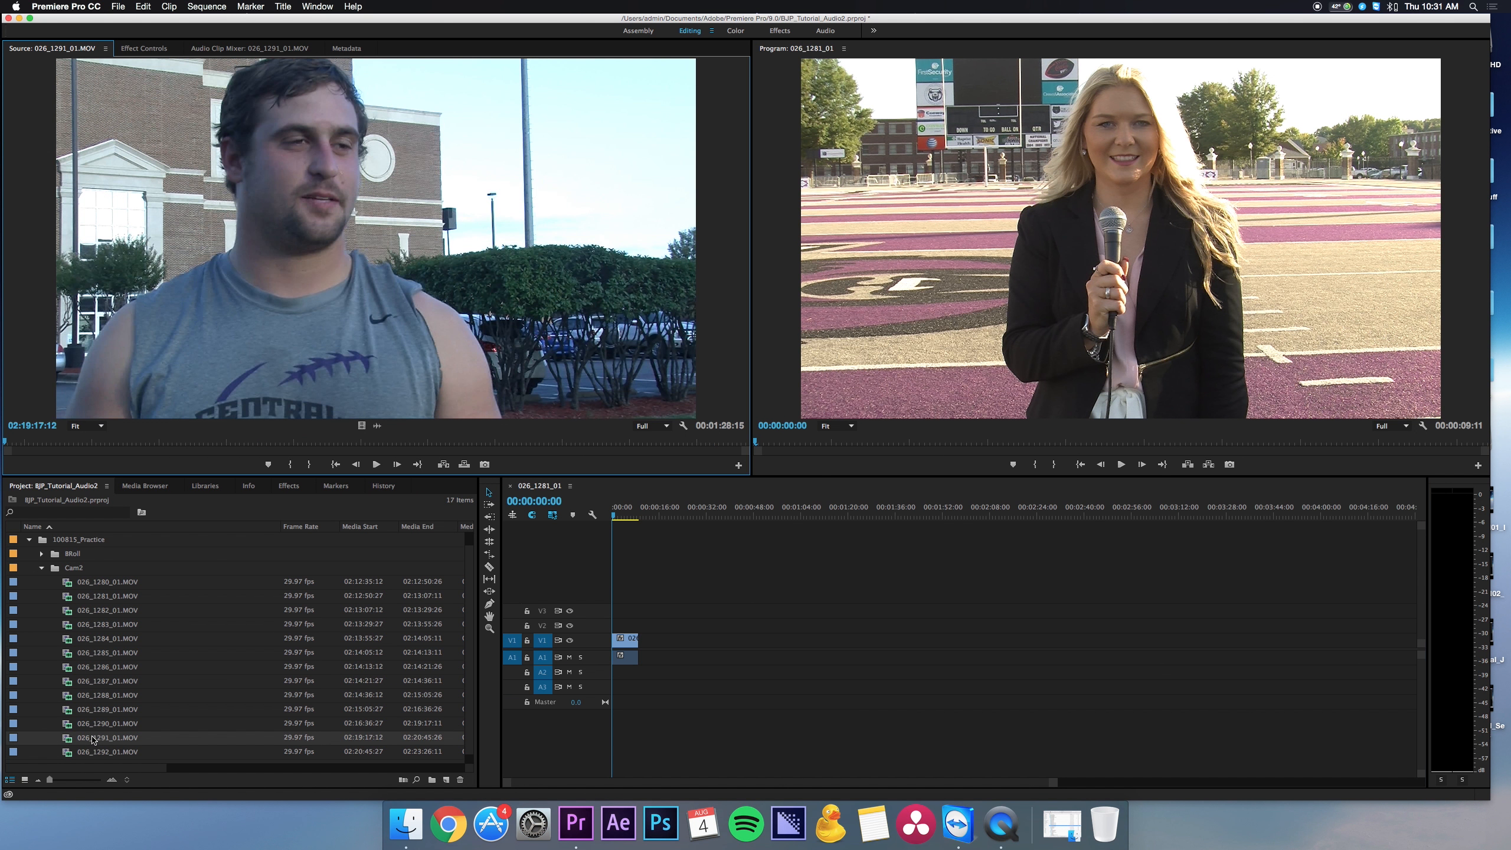
pyautogui.doubleClick(95, 724)
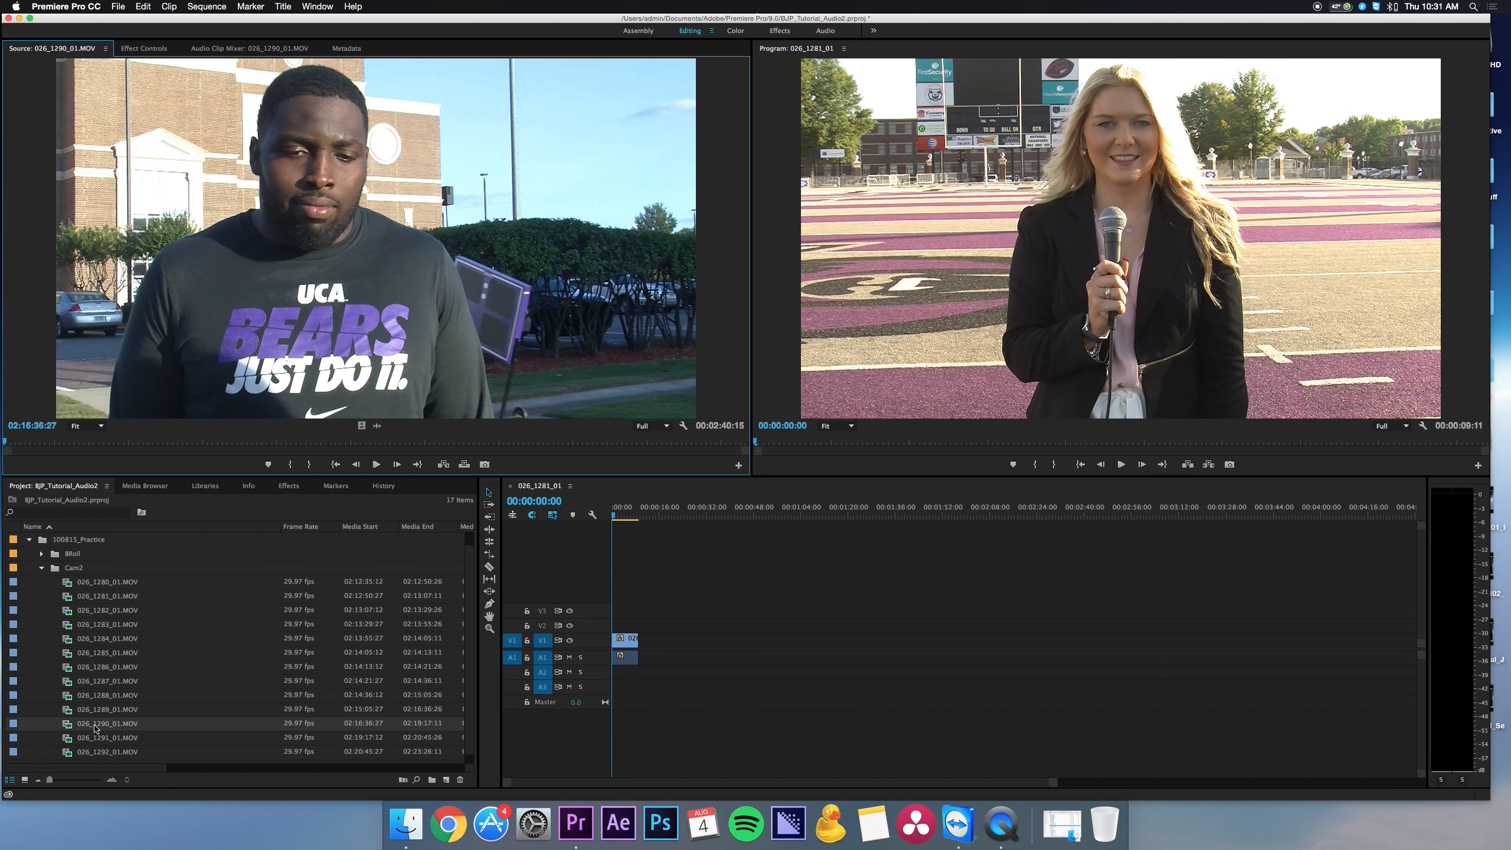
pyautogui.doubleClick(95, 710)
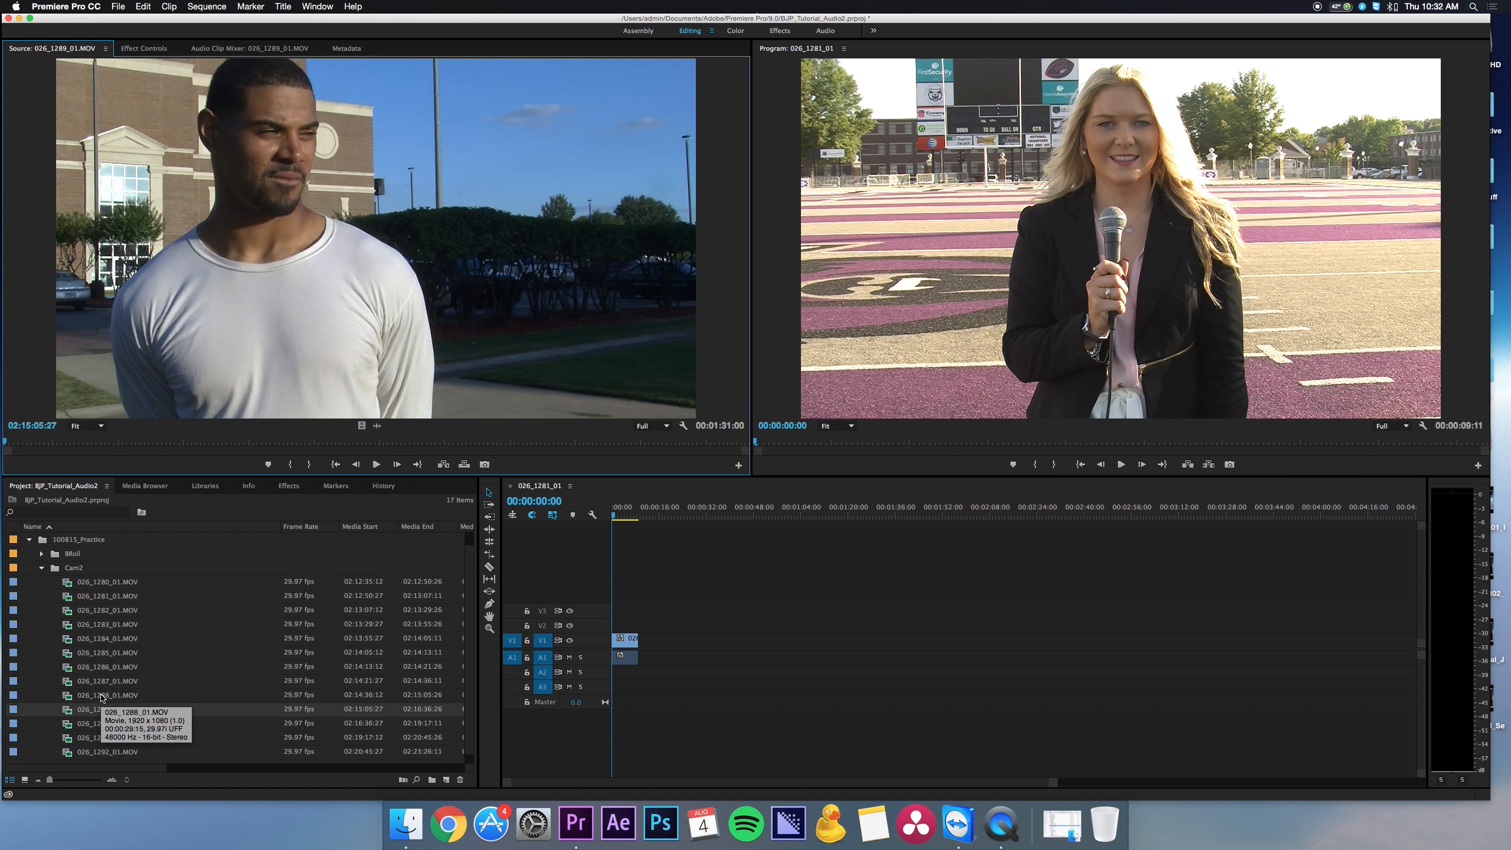
pyautogui.doubleClick(102, 695)
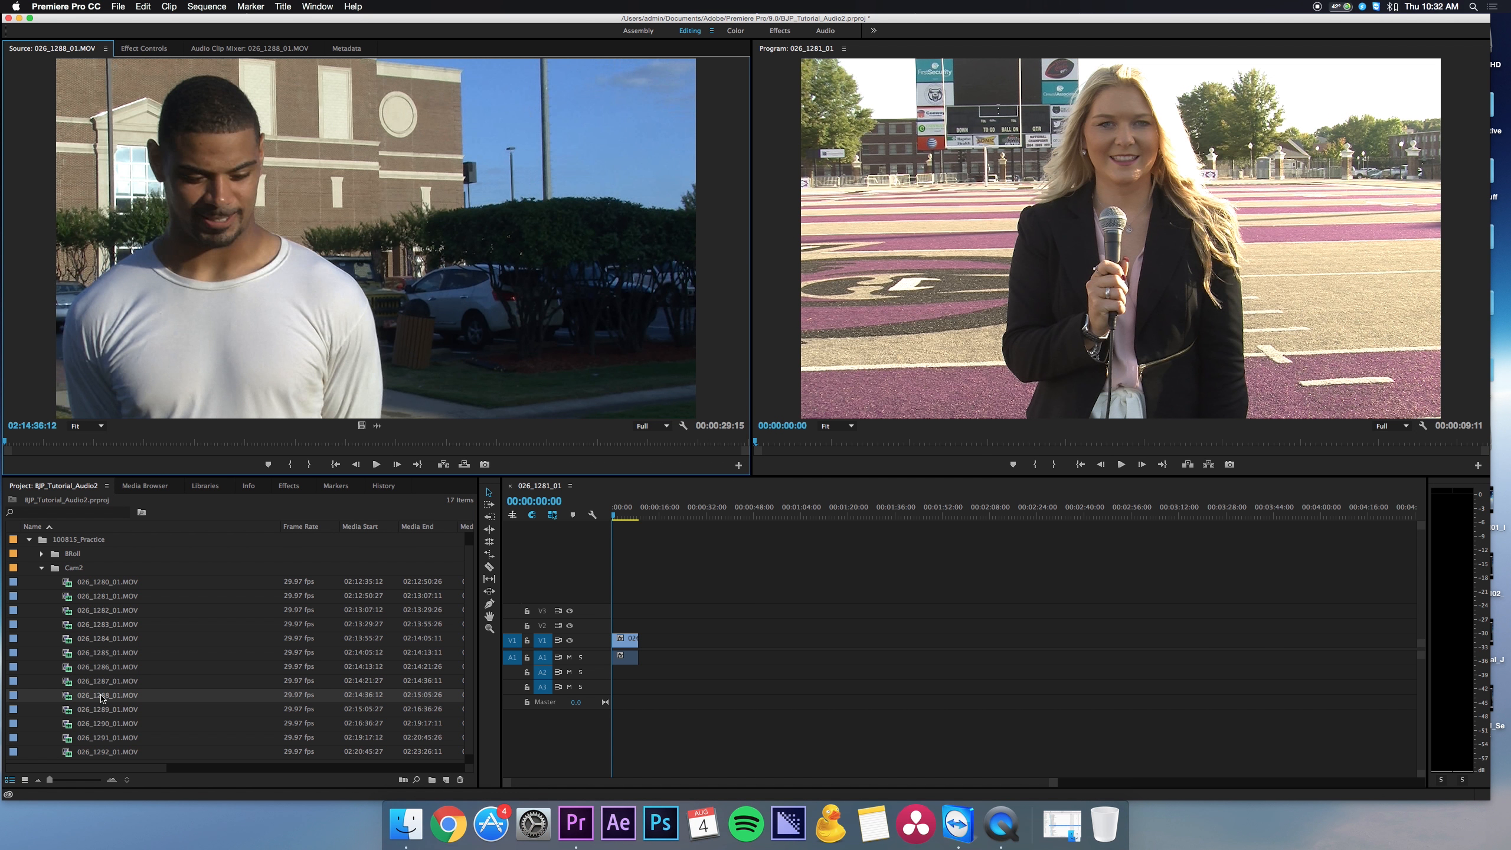
pyautogui.doubleClick(99, 708)
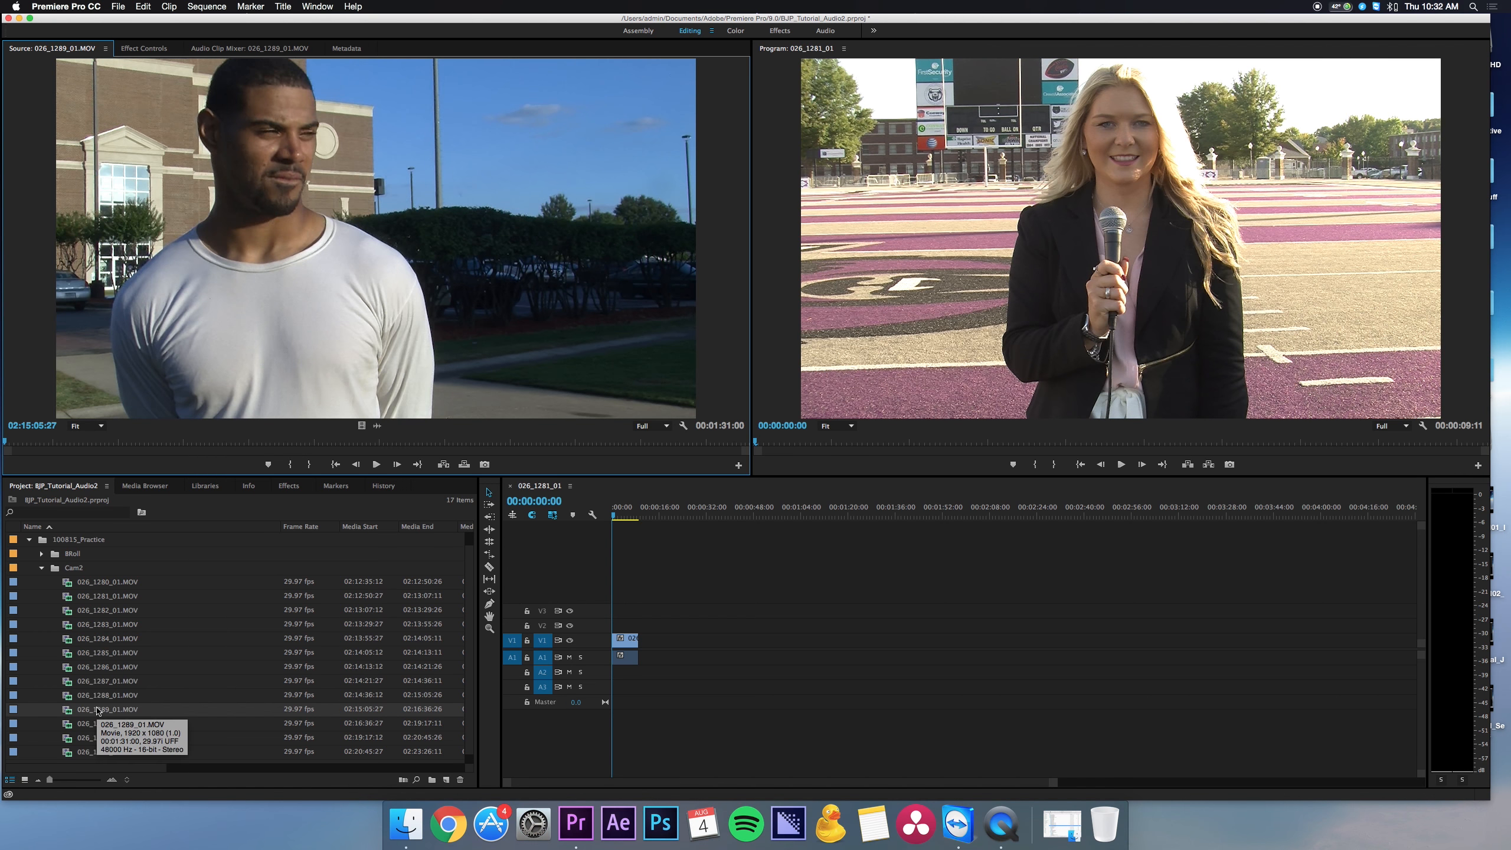
# - Display the source clip's audio waveform and mark an In point for the first sound bite at 02:15:30:08
pyautogui.click(683, 426)
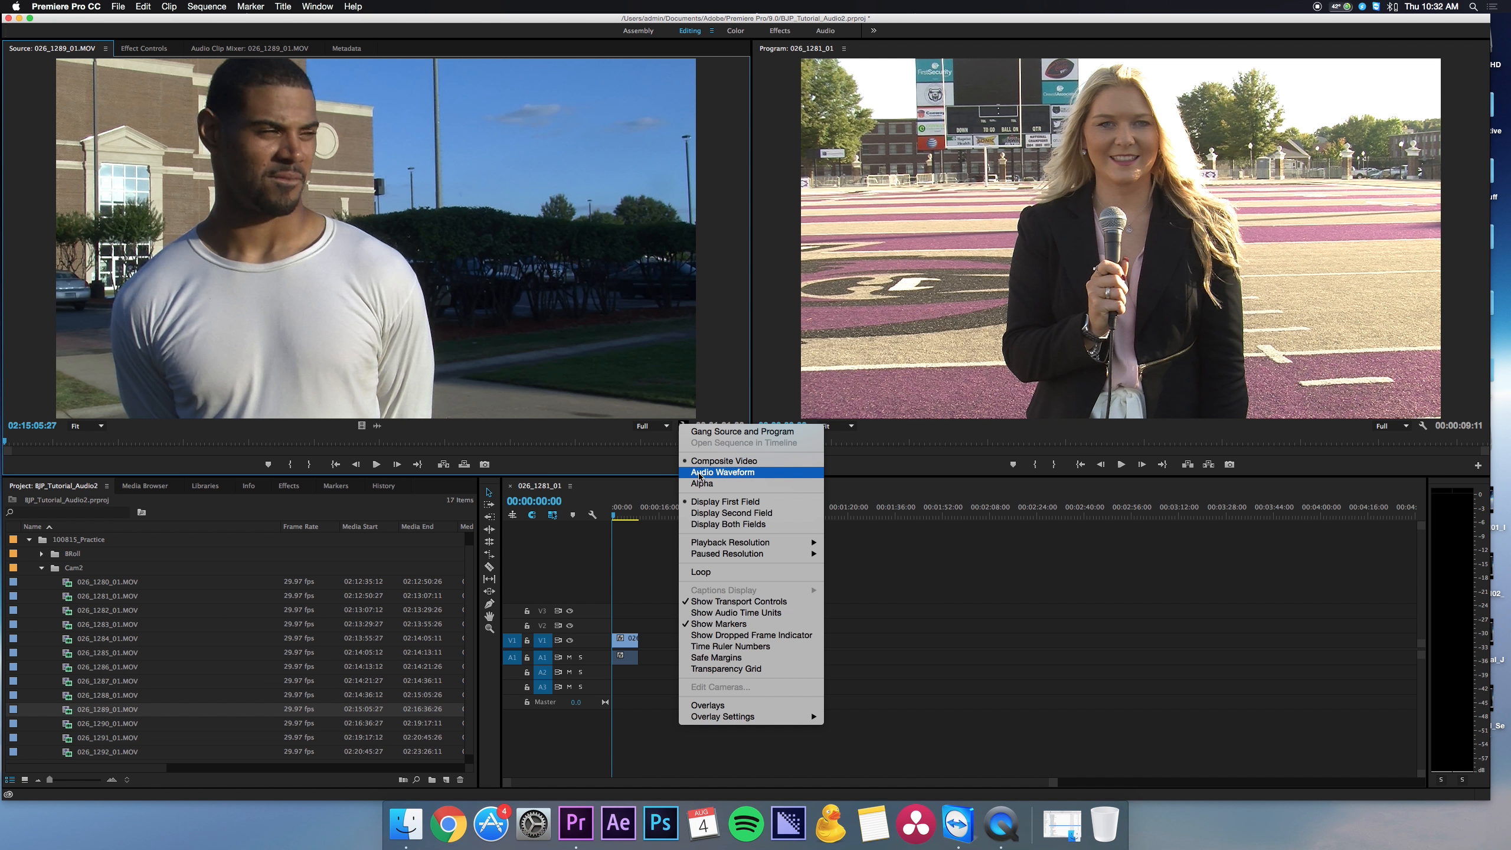
pyautogui.click(699, 475)
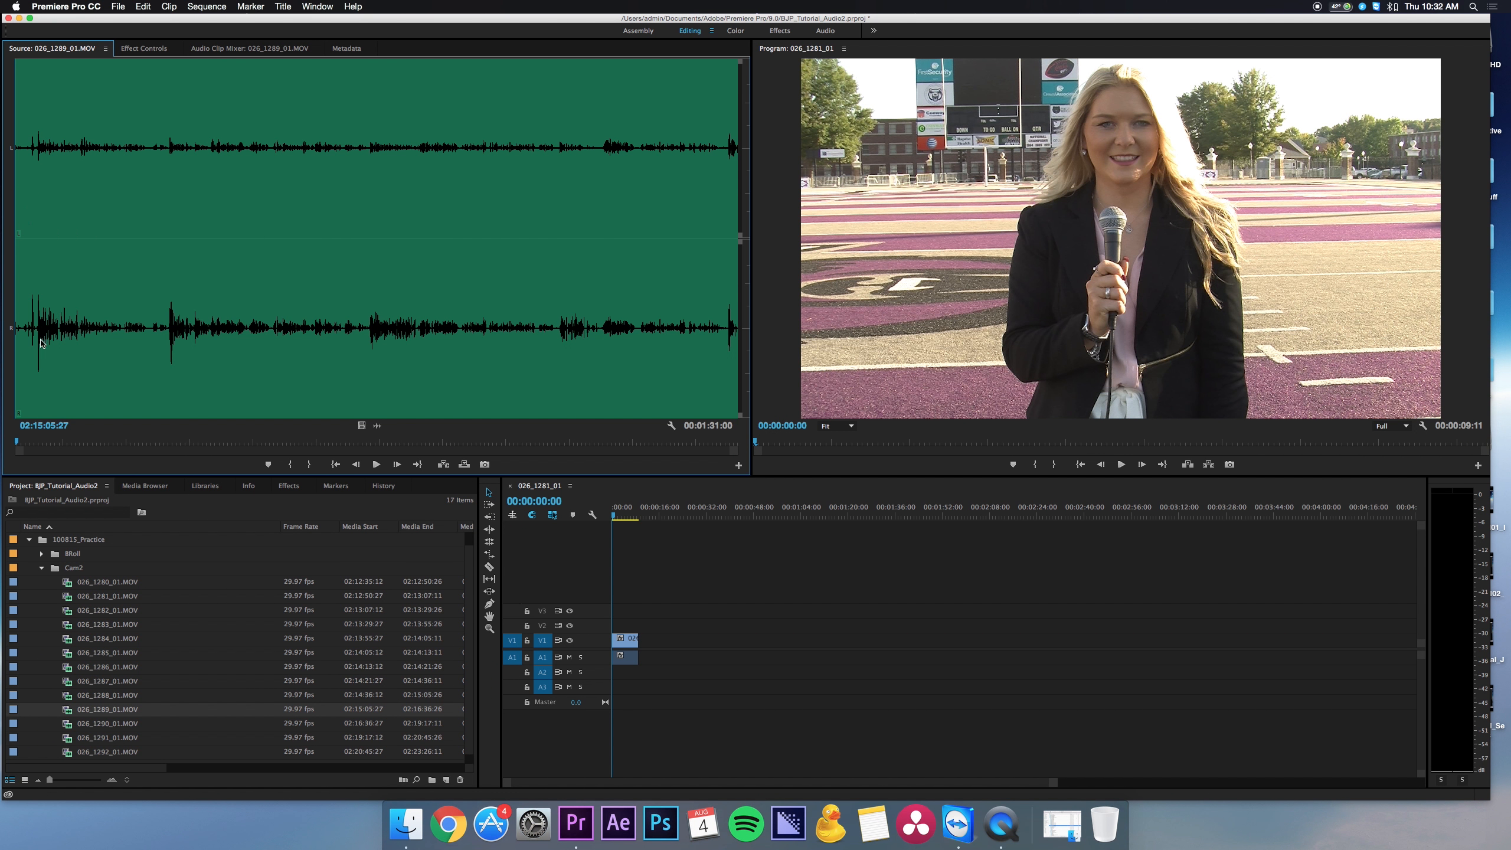
pyautogui.moveTo(23, 443); pyautogui.dragTo(365, 429)
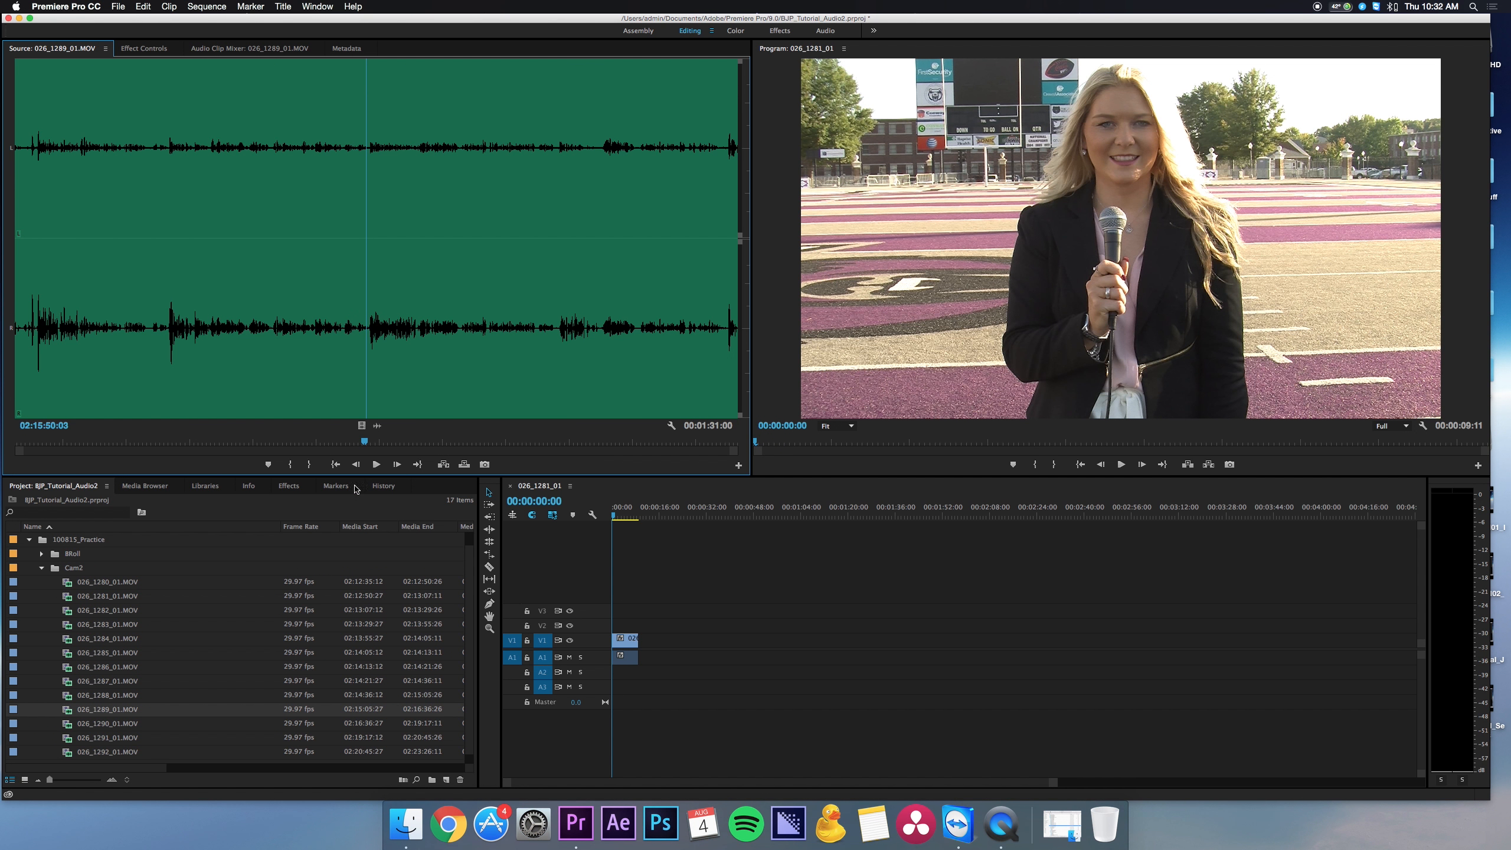
pyautogui.moveTo(365, 441); pyautogui.dragTo(168, 439)
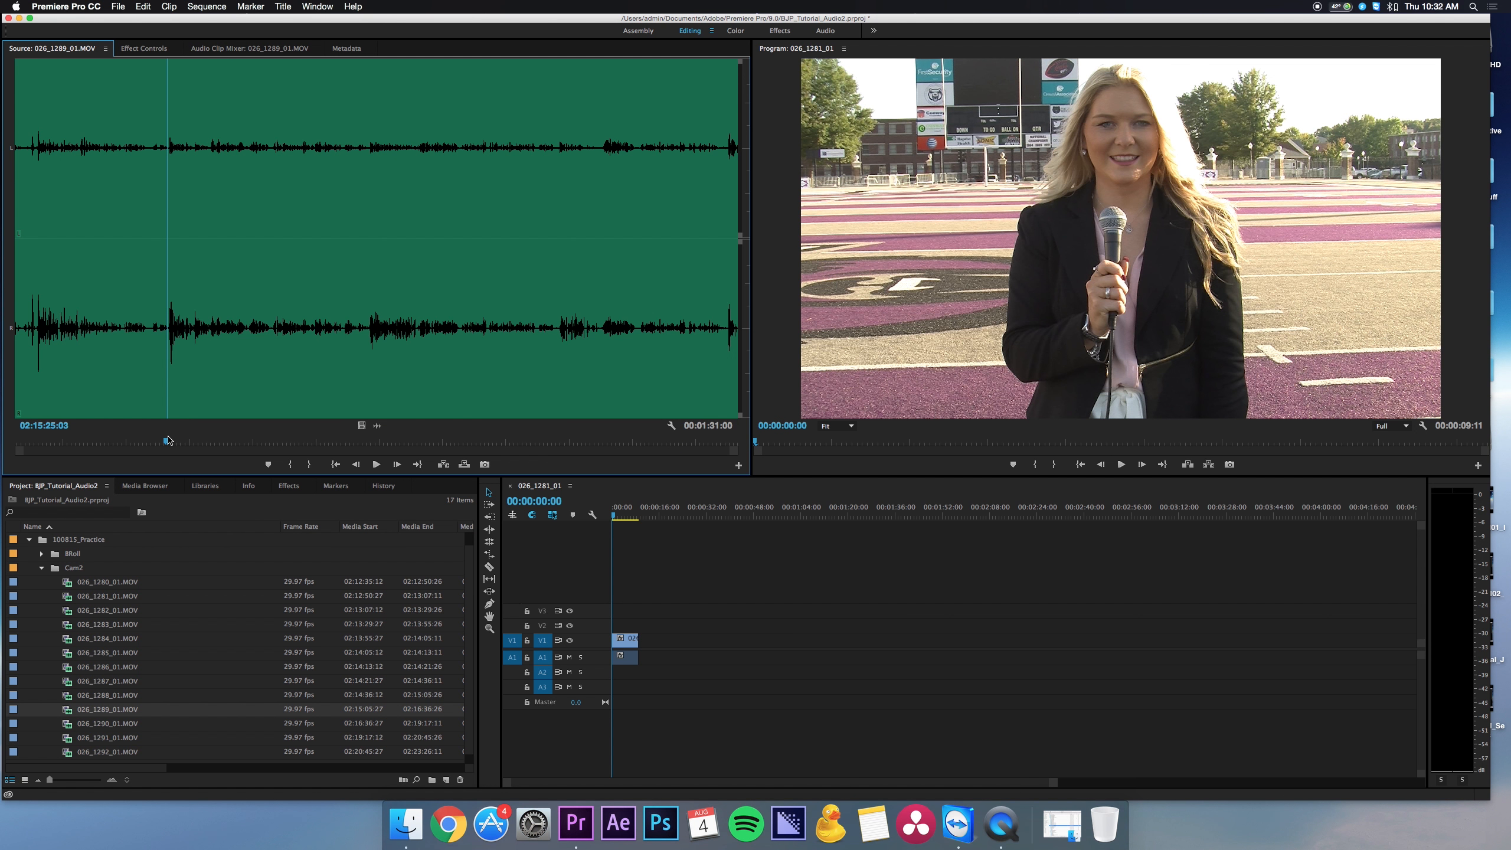
pyautogui.press('space')
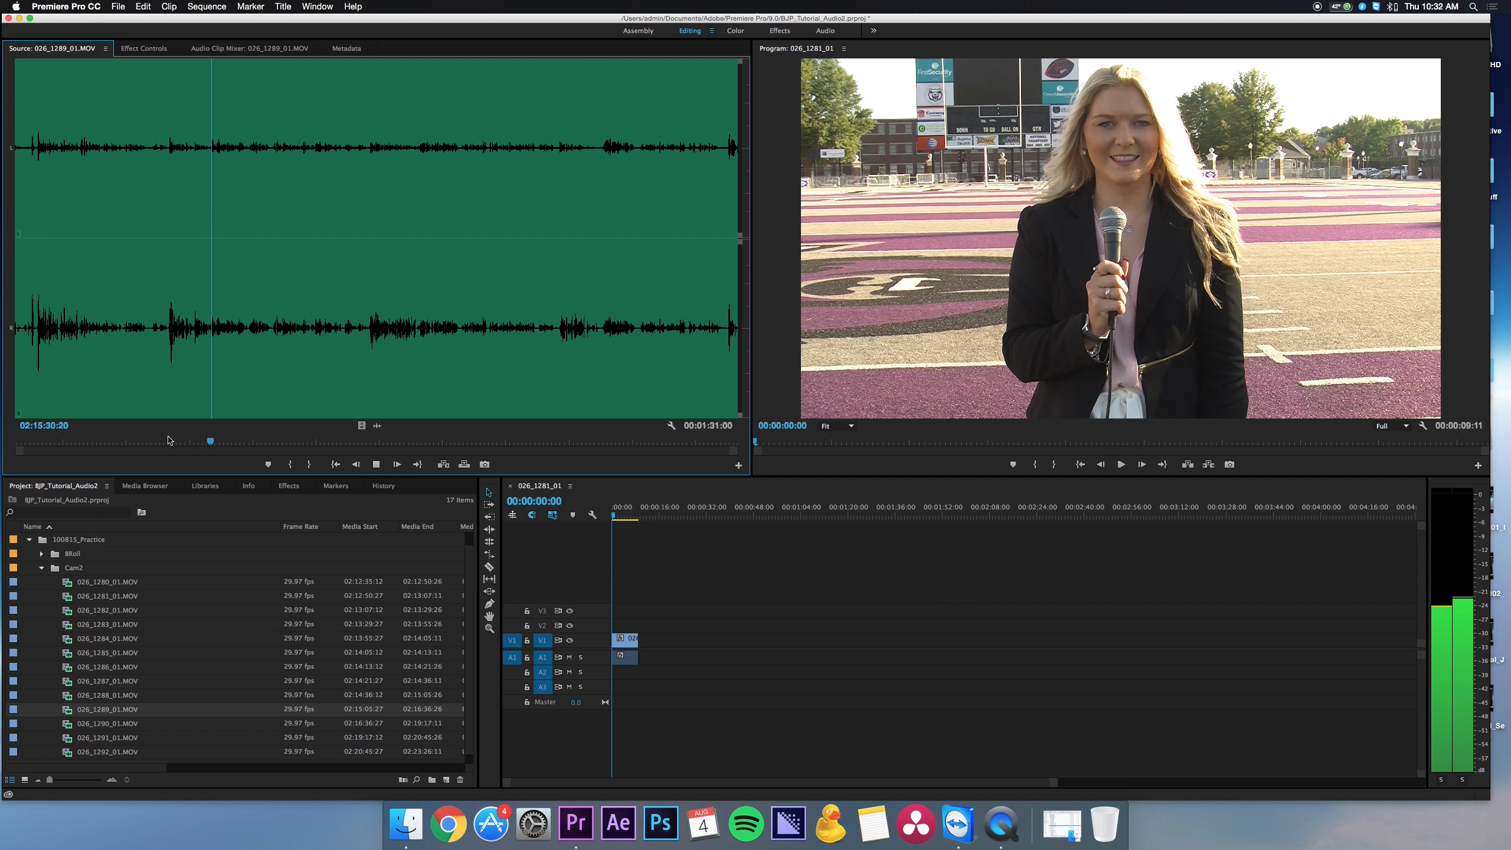
pyautogui.press('space')
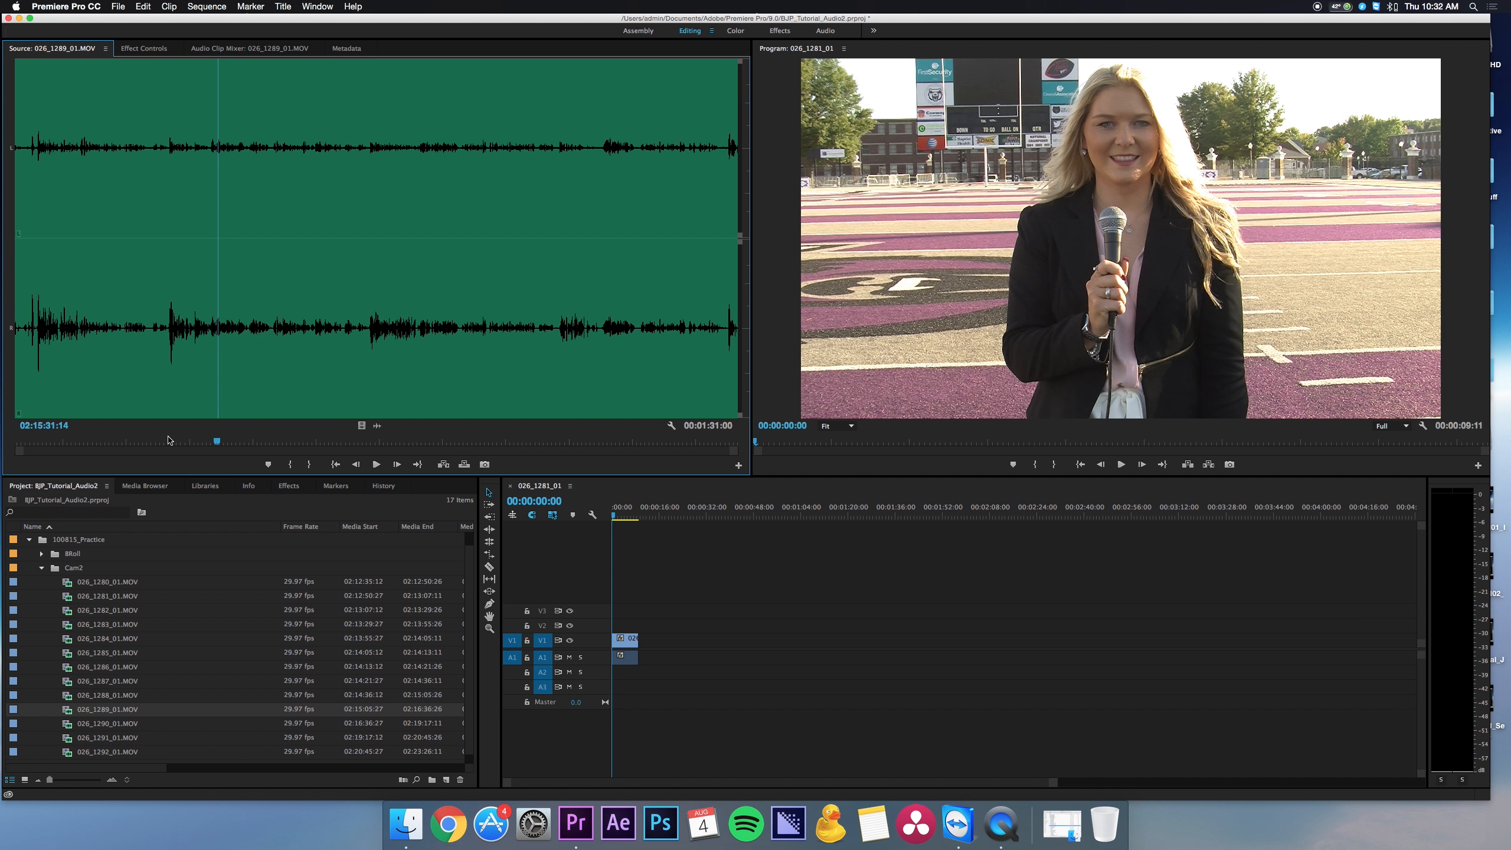
pyautogui.press('j')
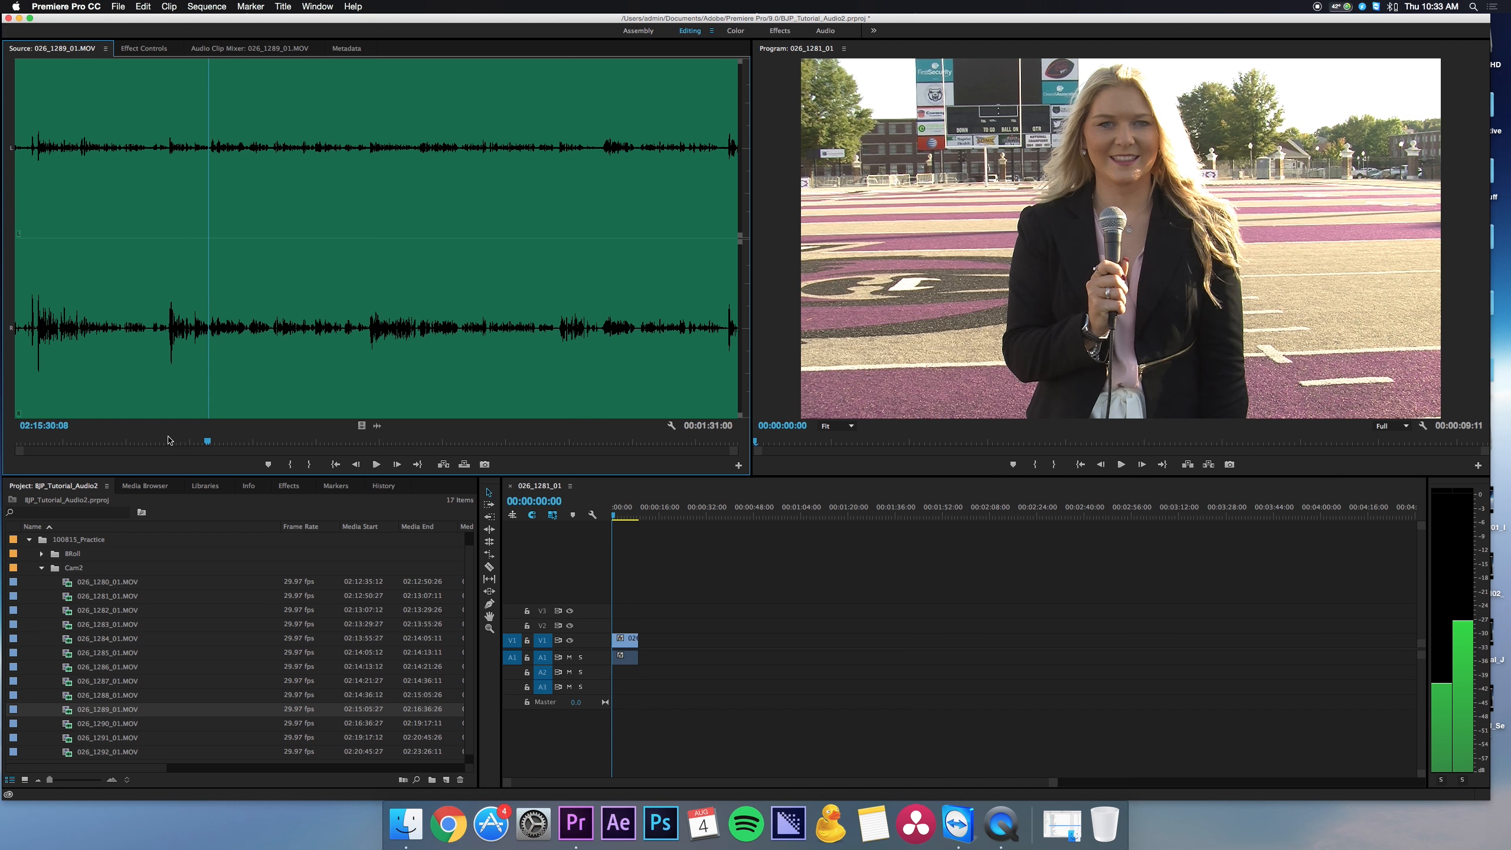
pyautogui.press('i')
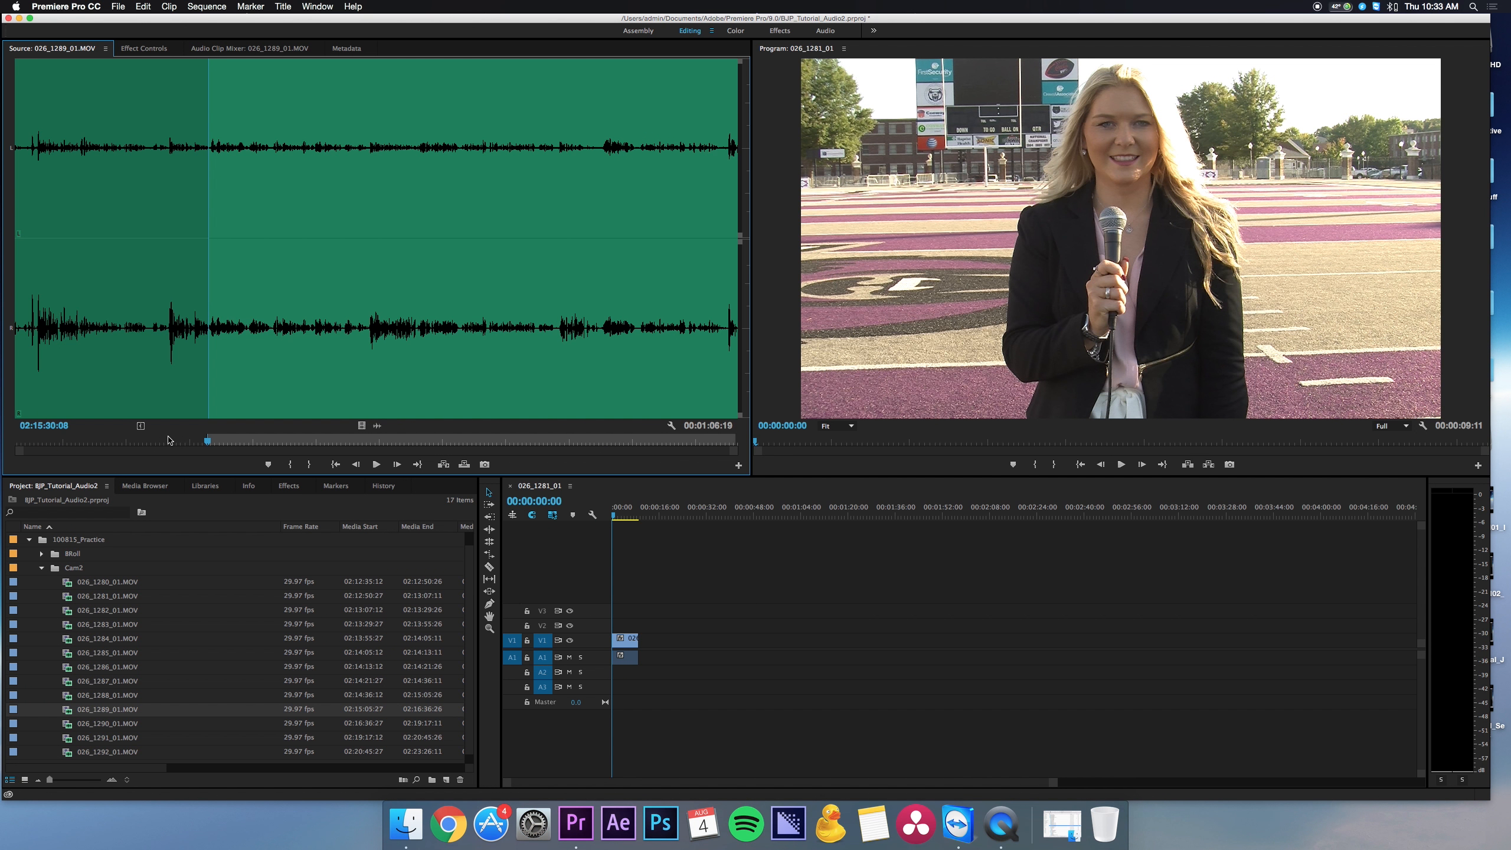
# - Play through the first sound bite and mark its Out point at 02:15:38:06
pyautogui.press('space')
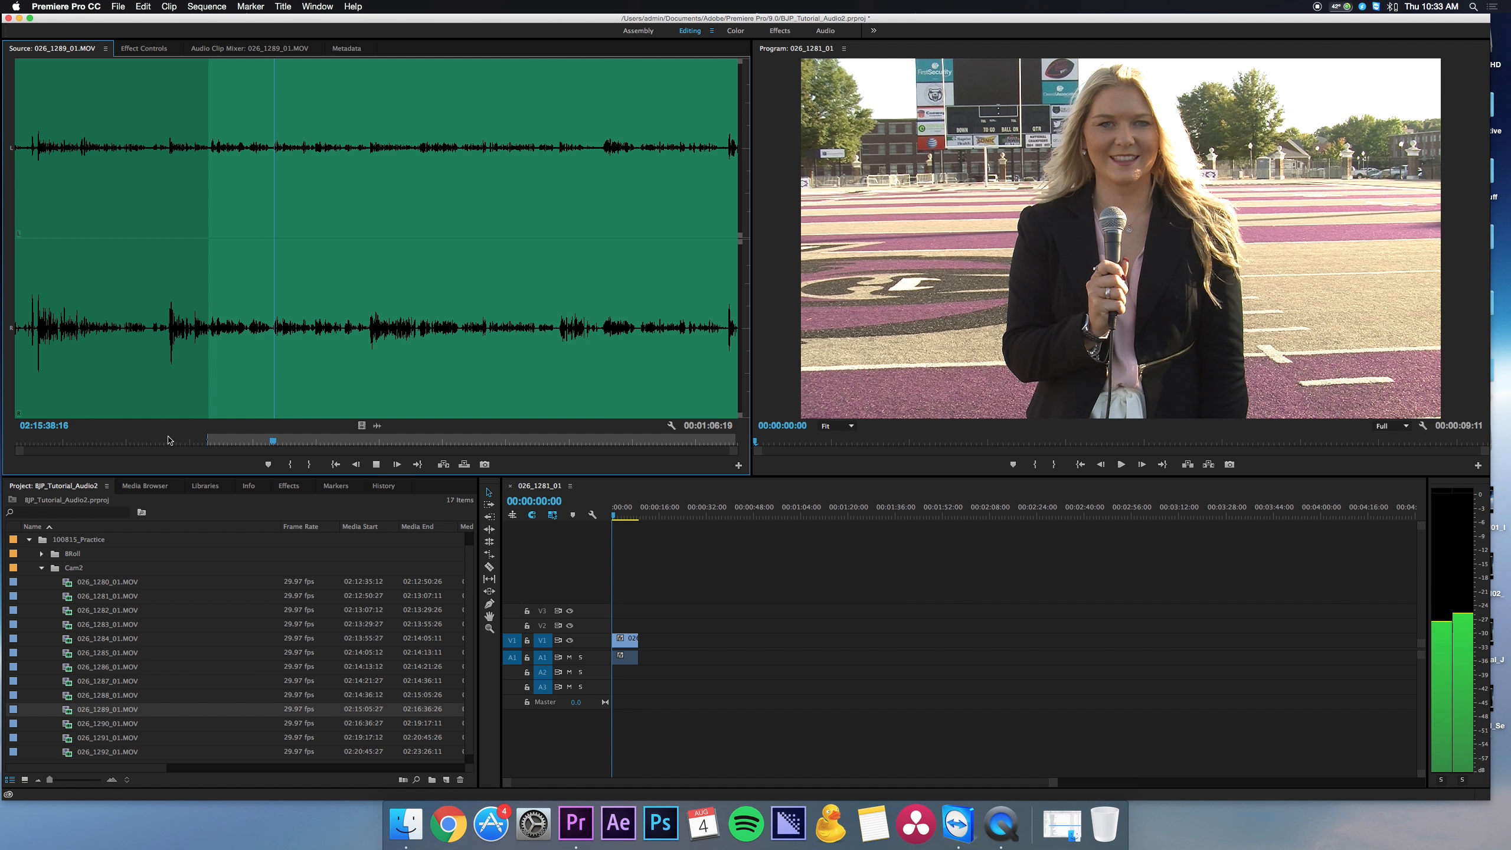
pyautogui.press('space')
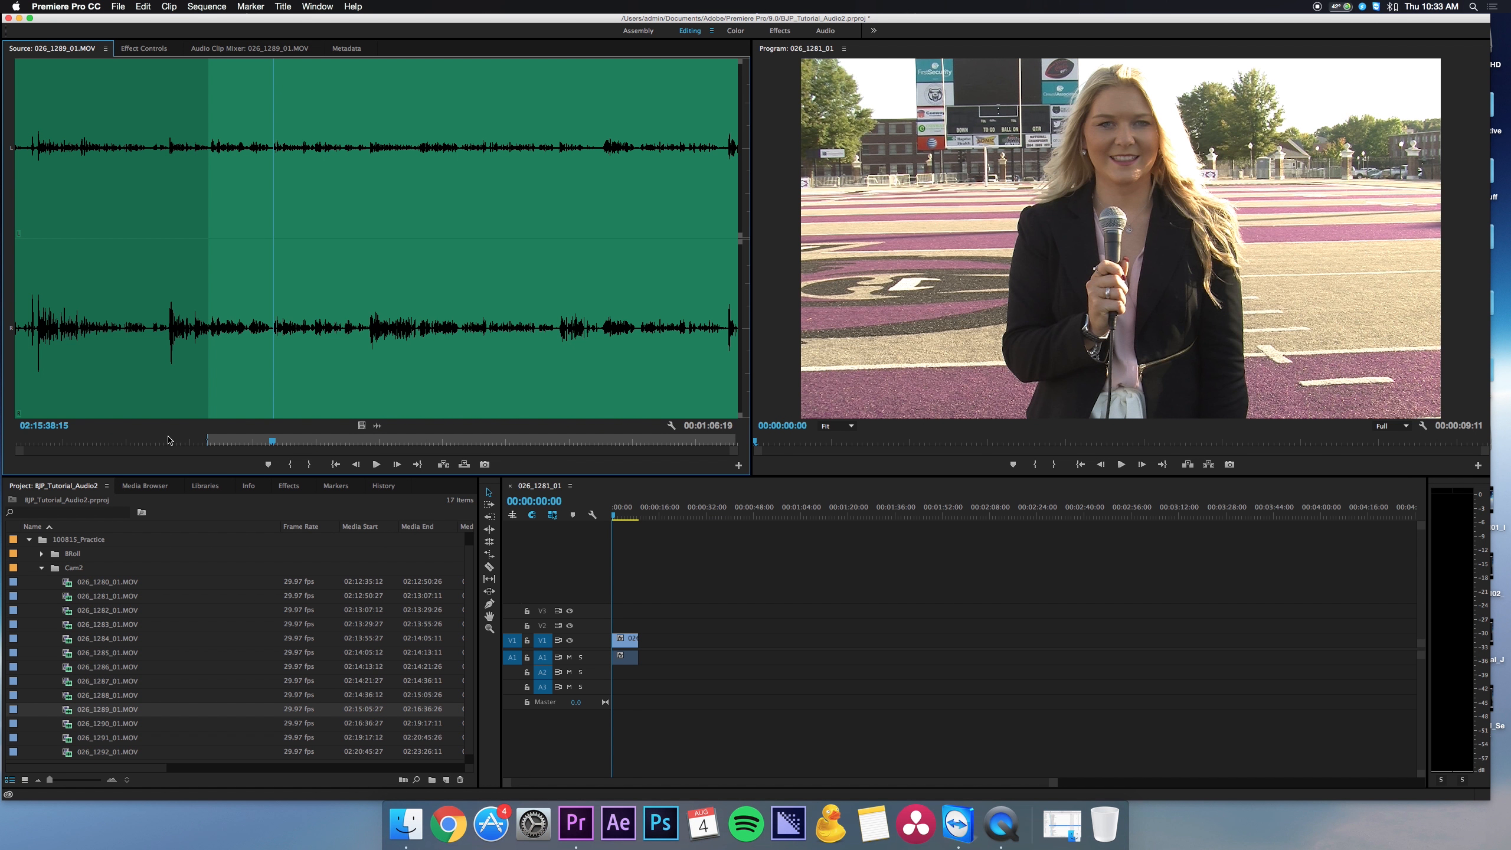
pyautogui.press('Left')
pyautogui.press('Left')
pyautogui.press('Left')
pyautogui.press('Left')
pyautogui.press('Left')
pyautogui.press('Left')
pyautogui.press('Left')
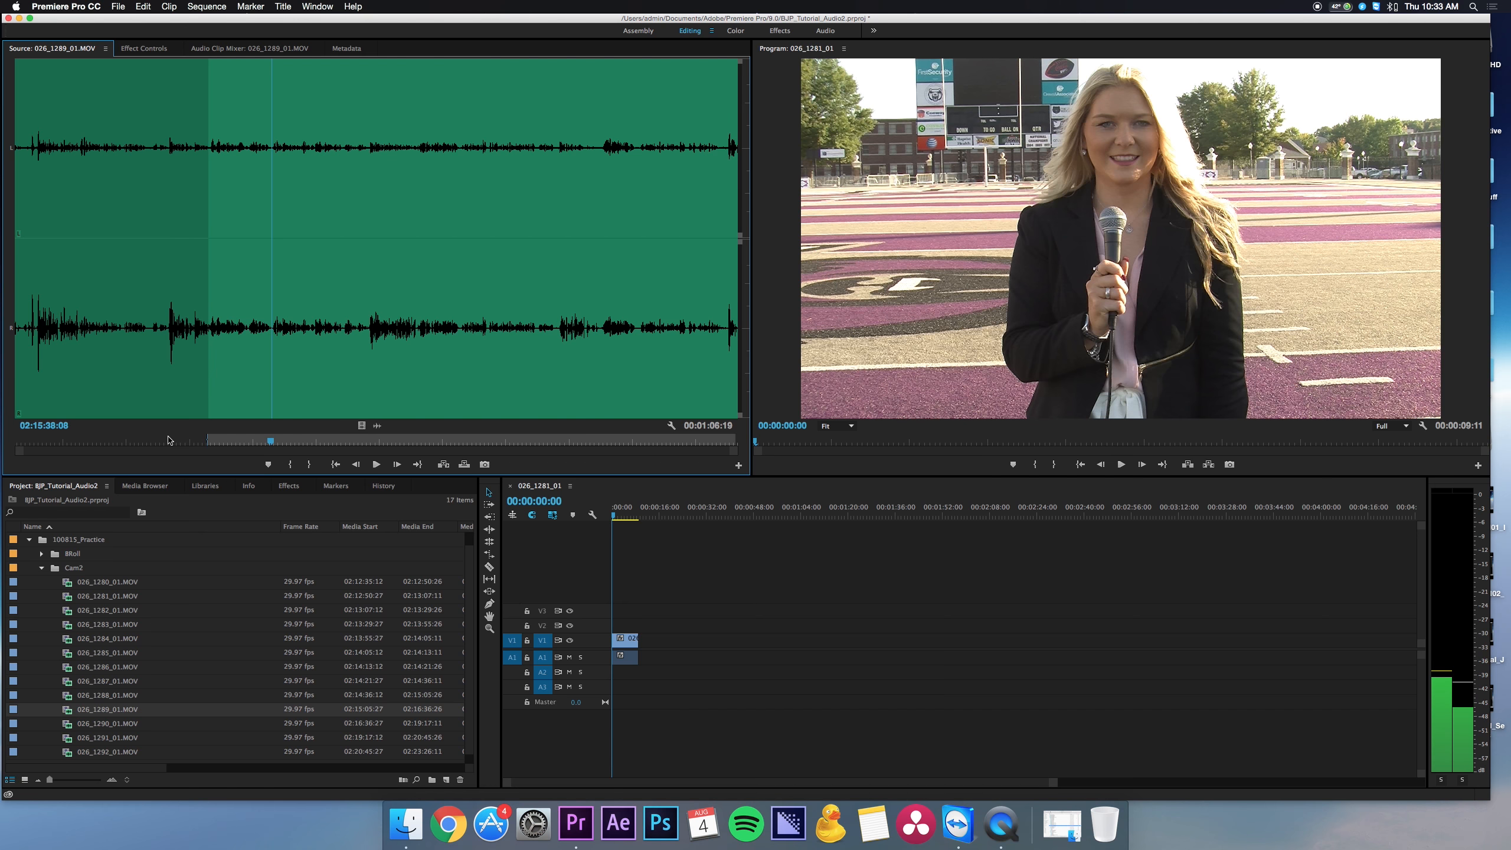
pyautogui.press('Left')
pyautogui.press('Left')
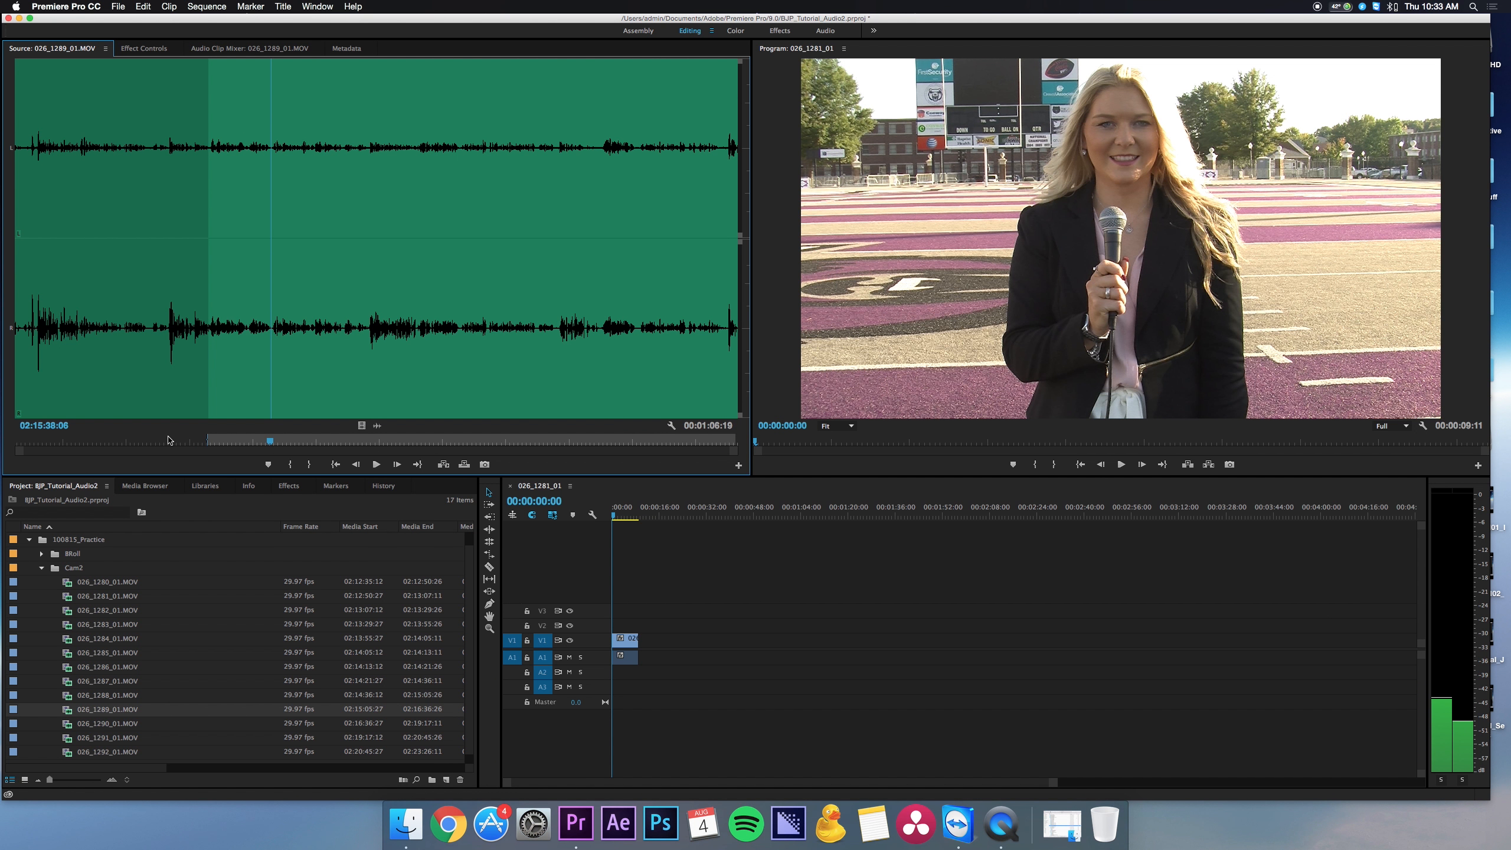
pyautogui.press('o')
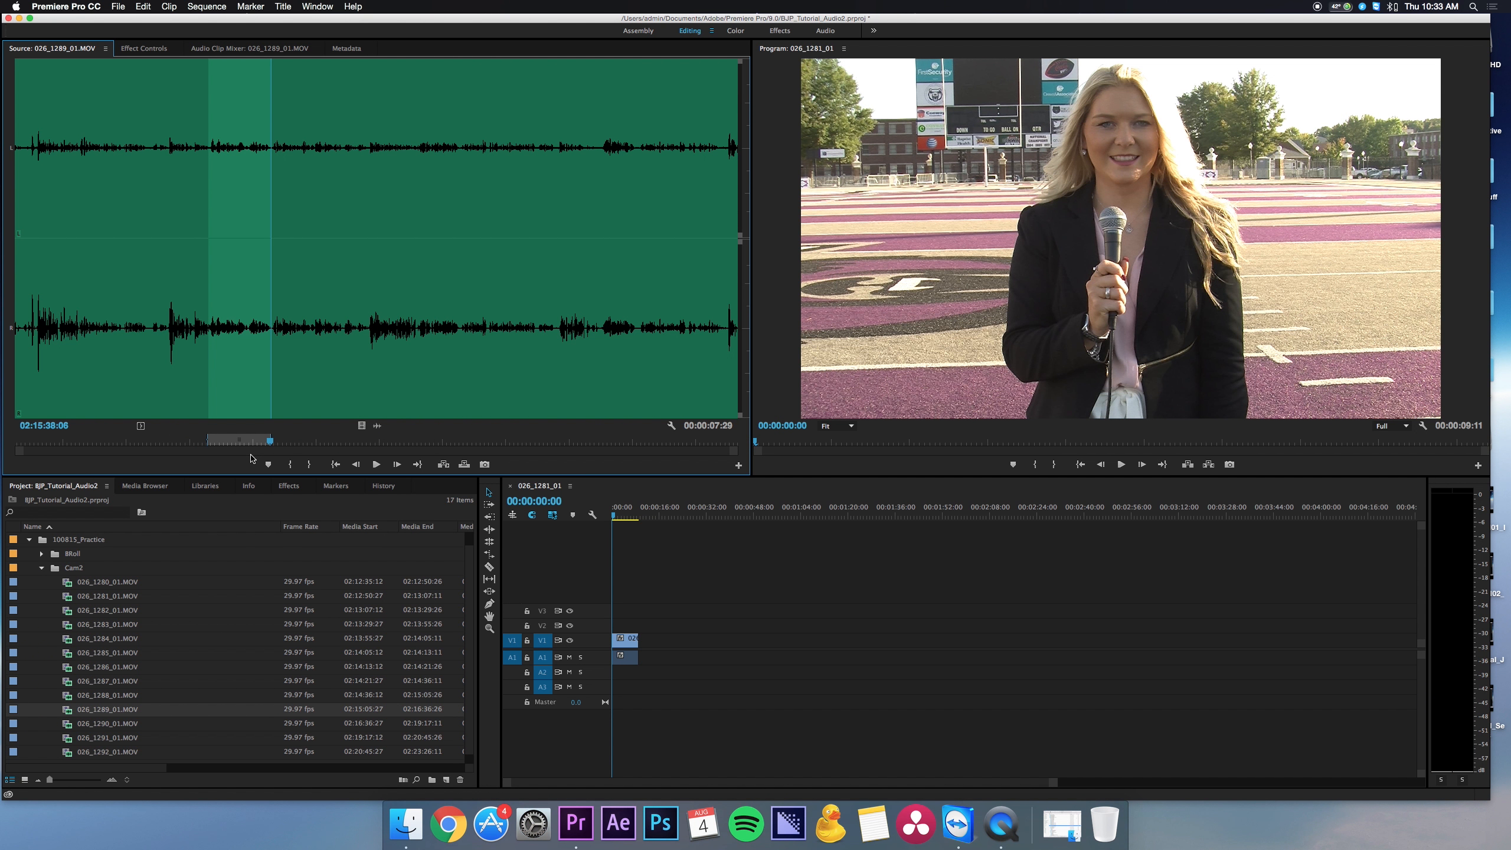
# - Return the Source monitor to Composite Video and place the marked sound bite directly after the reporter clip in the sequence
pyautogui.click(671, 425)
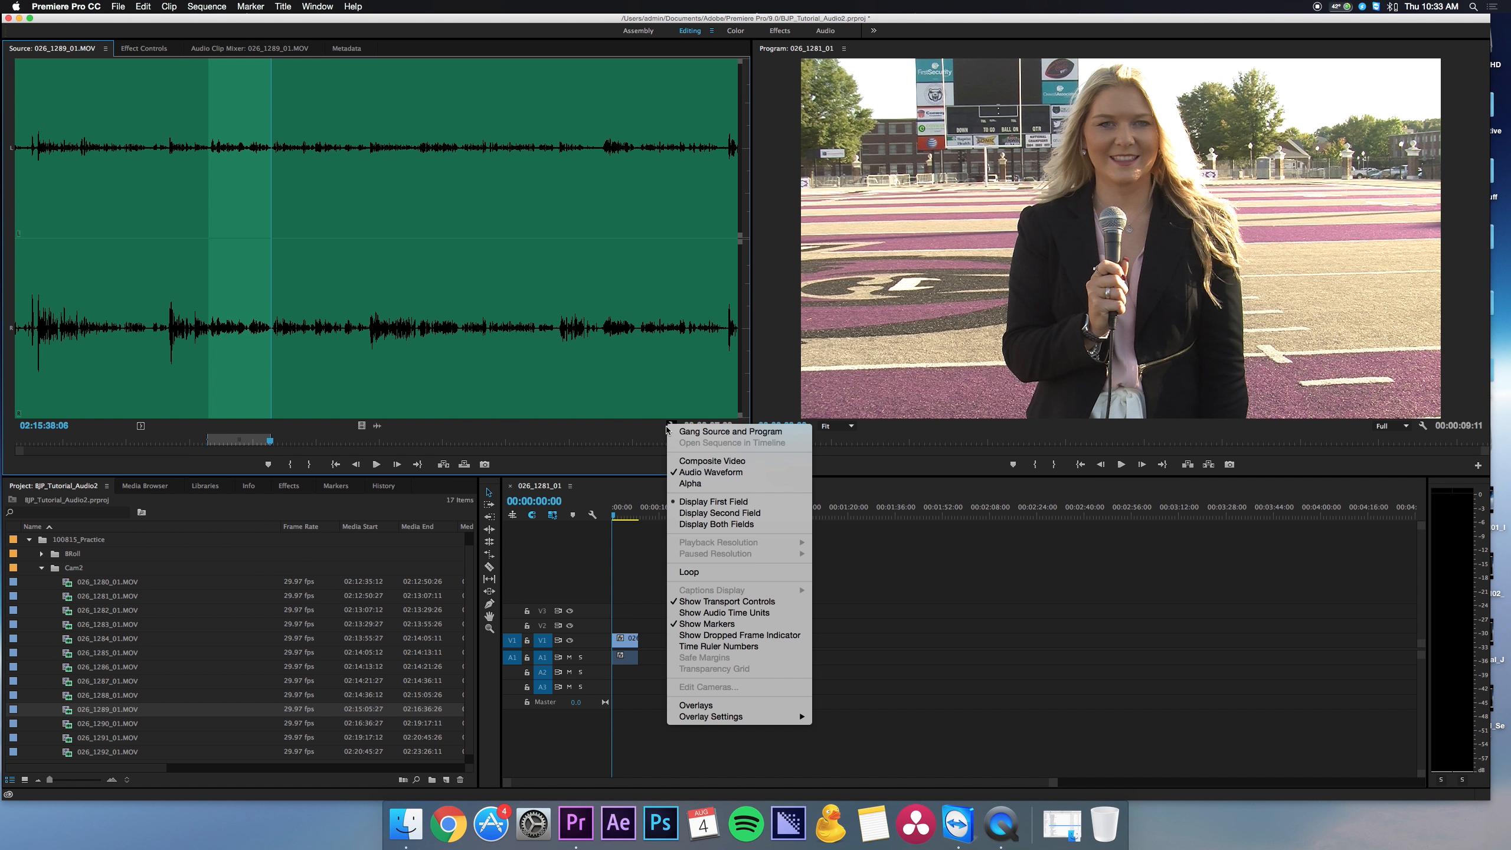
pyautogui.click(688, 465)
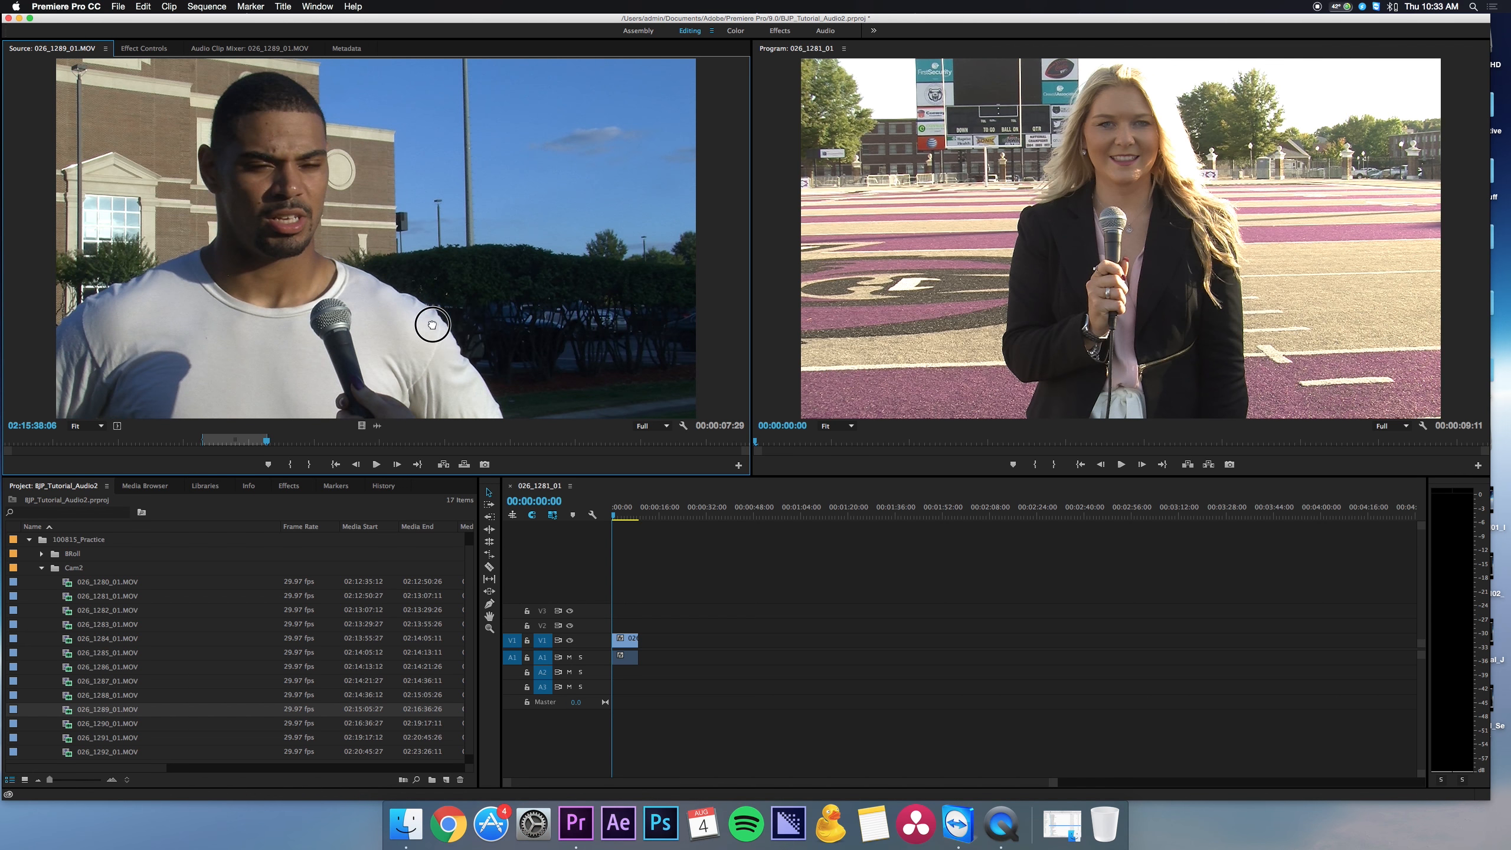
pyautogui.moveTo(601, 459); pyautogui.dragTo(646, 638)
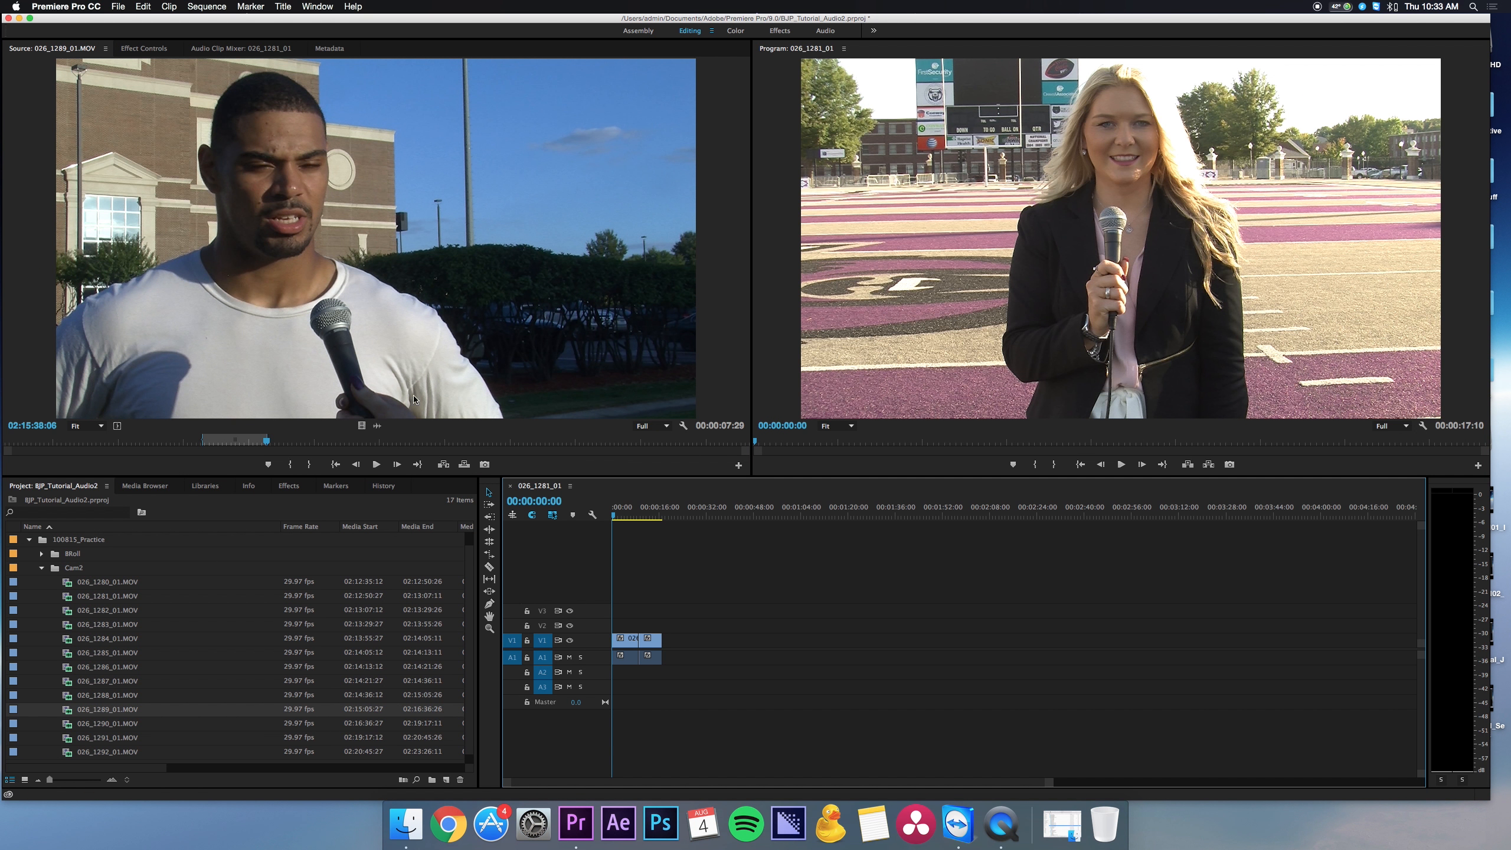
# - Display the source clip's audio waveform enlarged and mark a new In point at 02:15:56:15, after the reporter's question
pyautogui.click(683, 426)
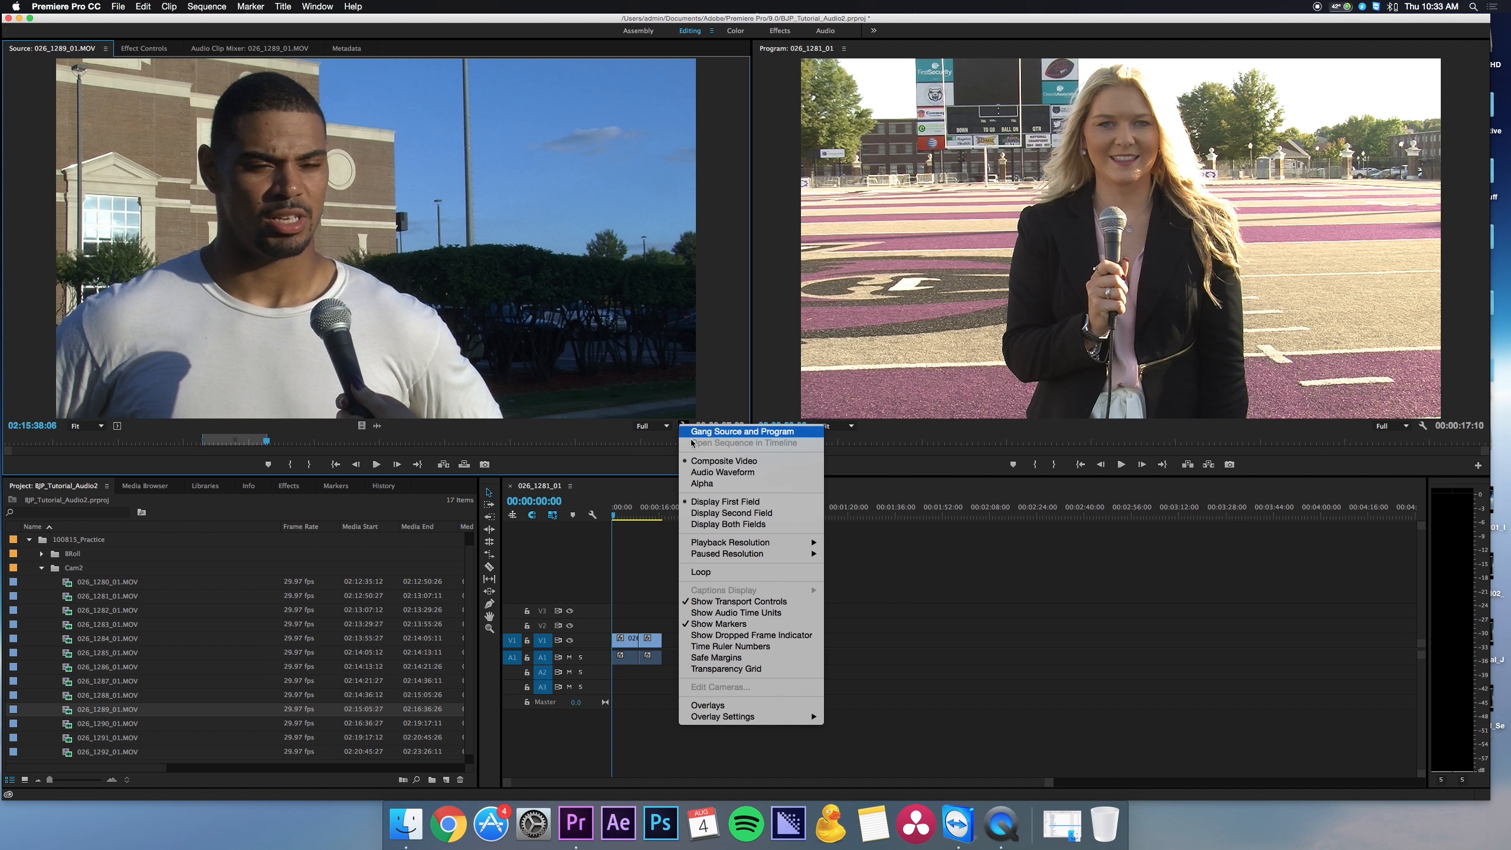
pyautogui.click(699, 473)
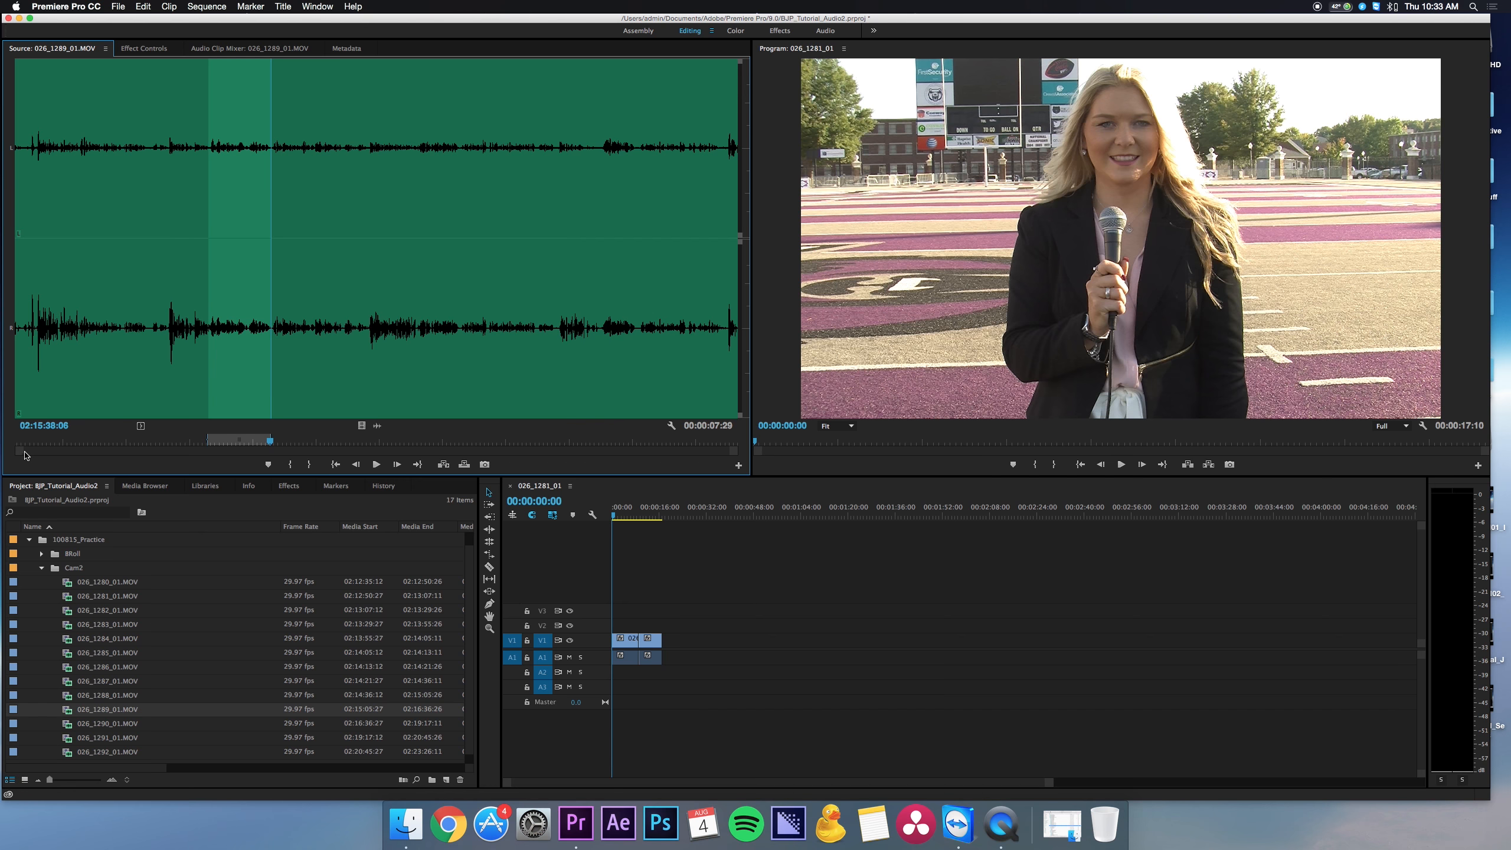
pyautogui.moveTo(21, 453)
pyautogui.mouseDown()
pyautogui.moveTo(158, 451)
pyautogui.moveTo(1, 450)
pyautogui.mouseUp()
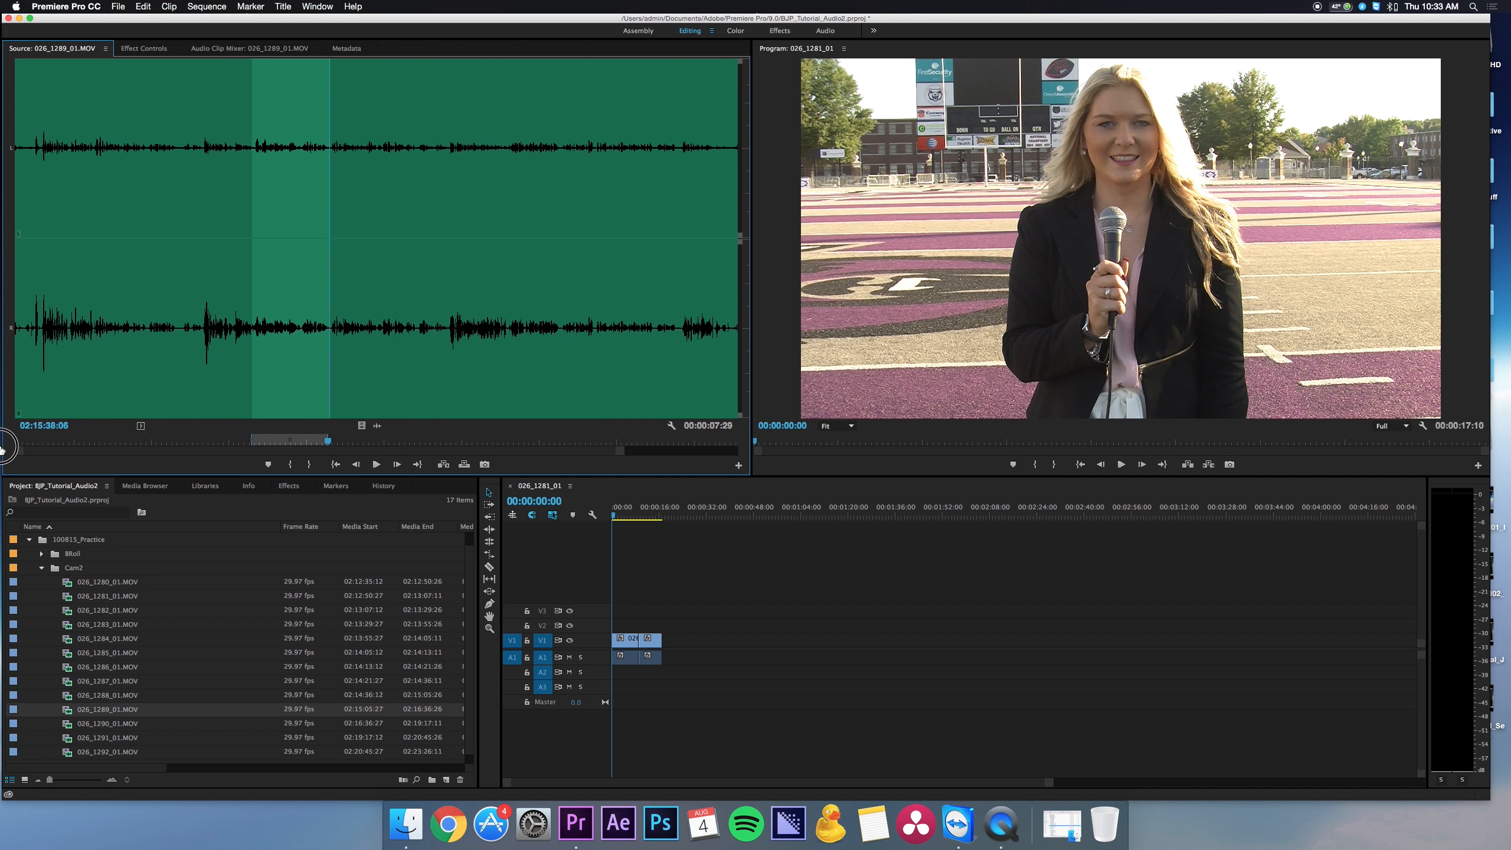
pyautogui.click(403, 284)
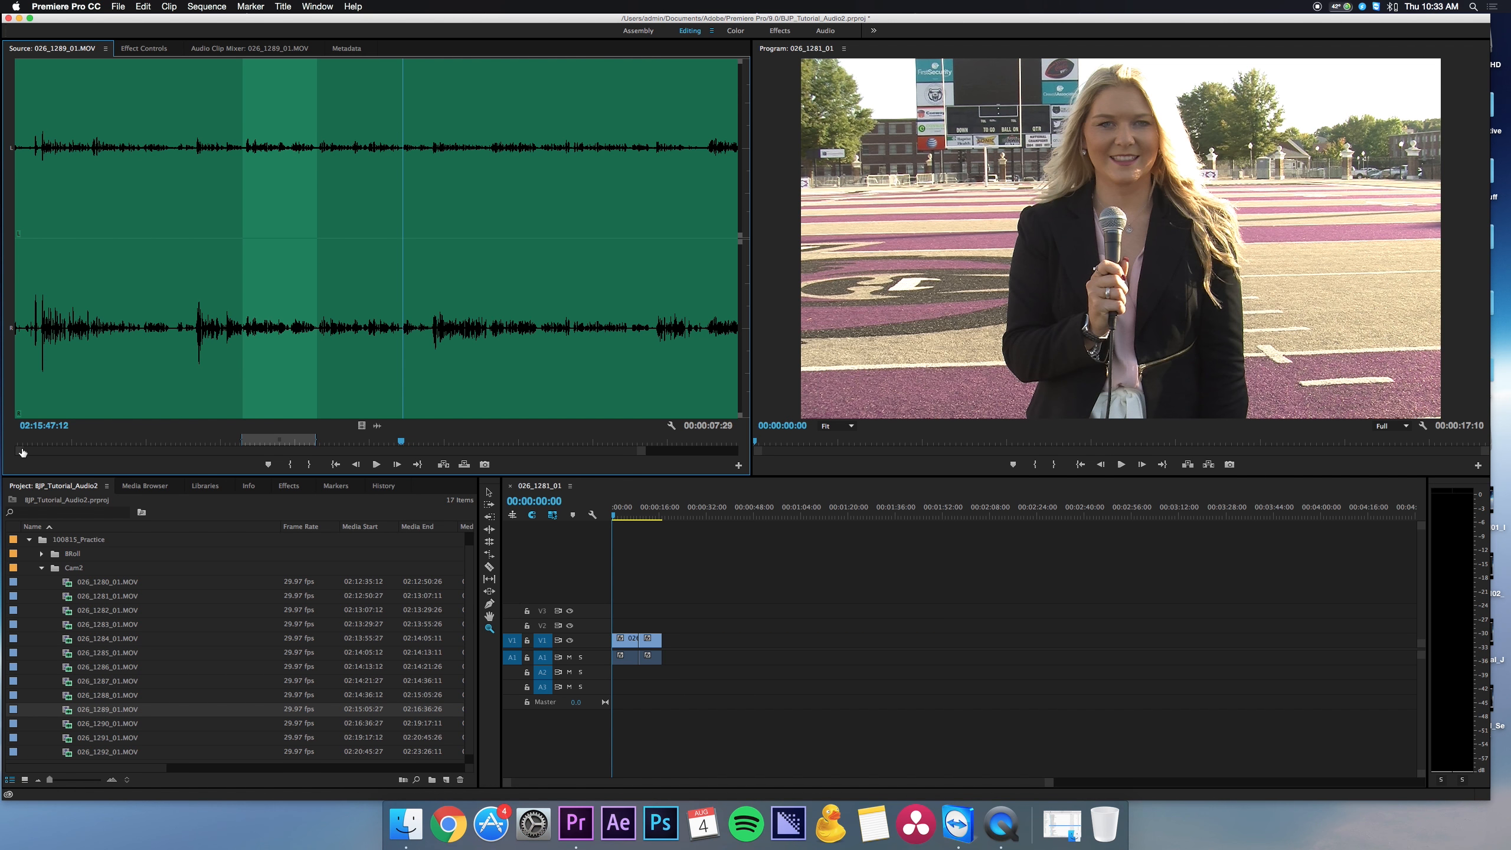
pyautogui.moveTo(22, 452); pyautogui.dragTo(192, 456)
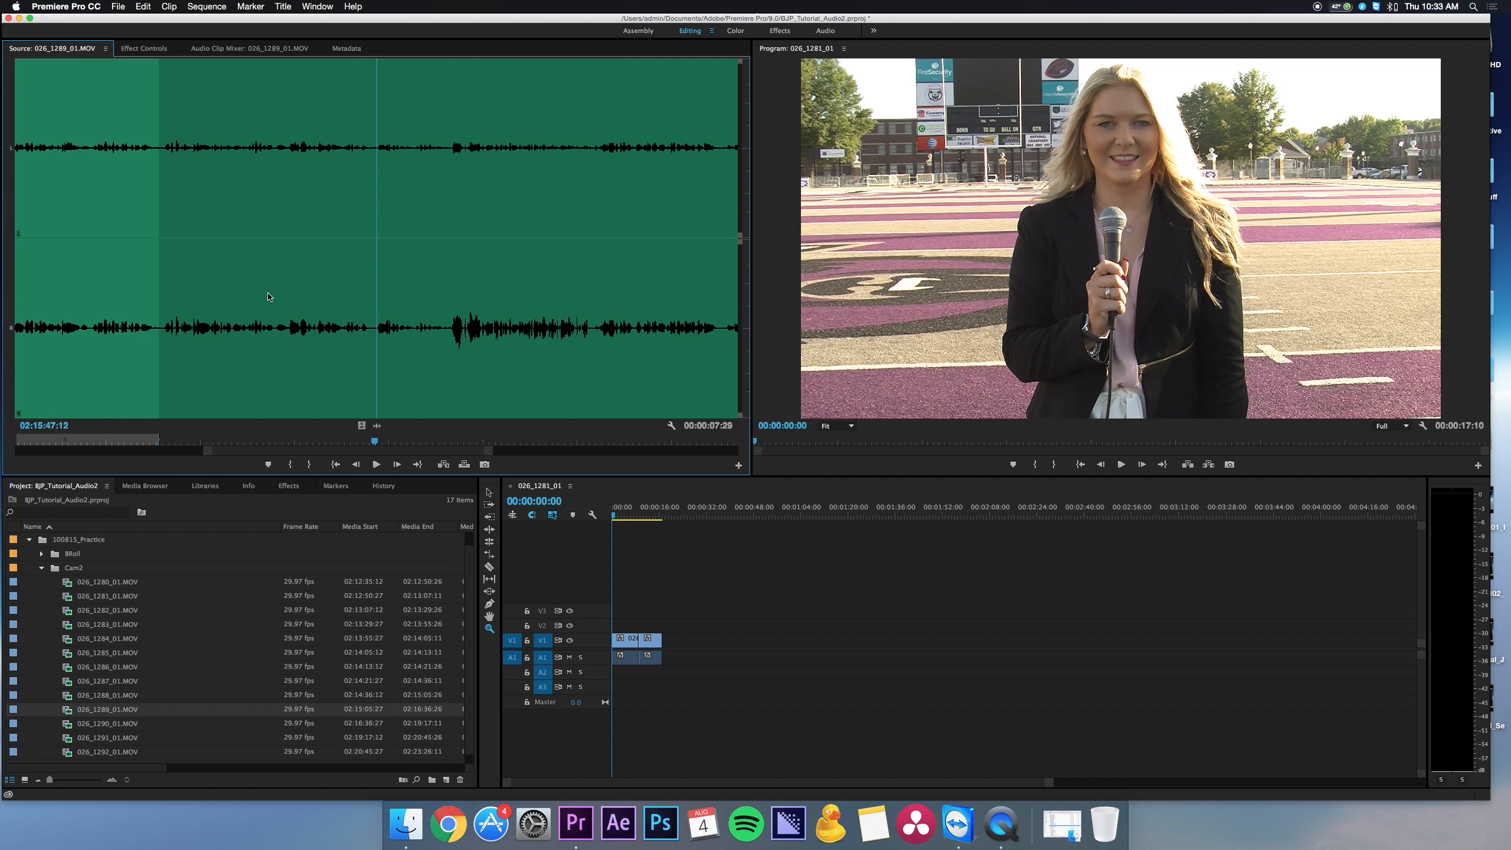
pyautogui.moveTo(378, 443); pyautogui.dragTo(450, 440)
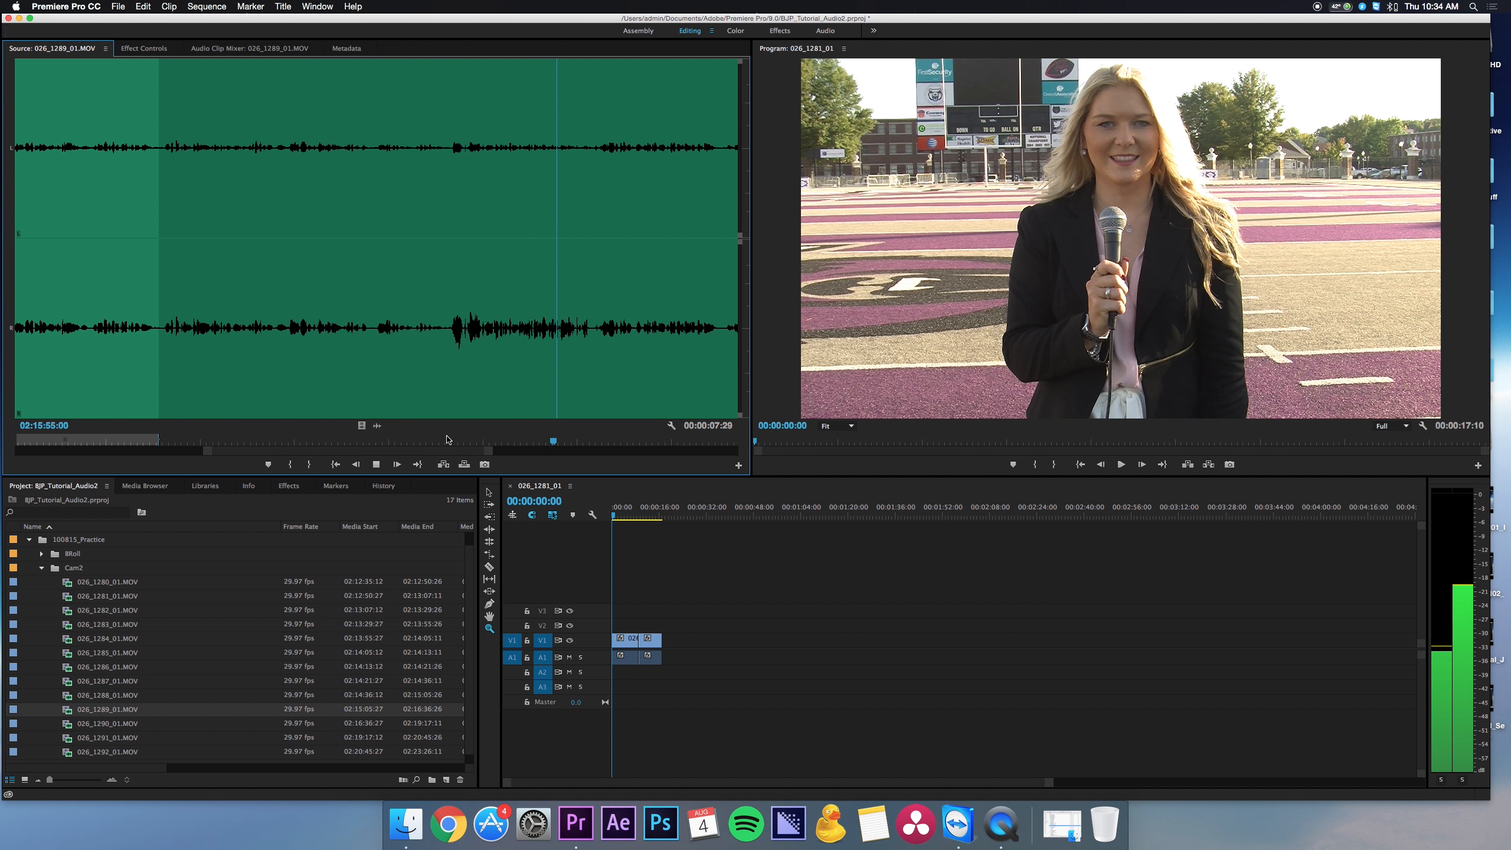
pyautogui.press('space')
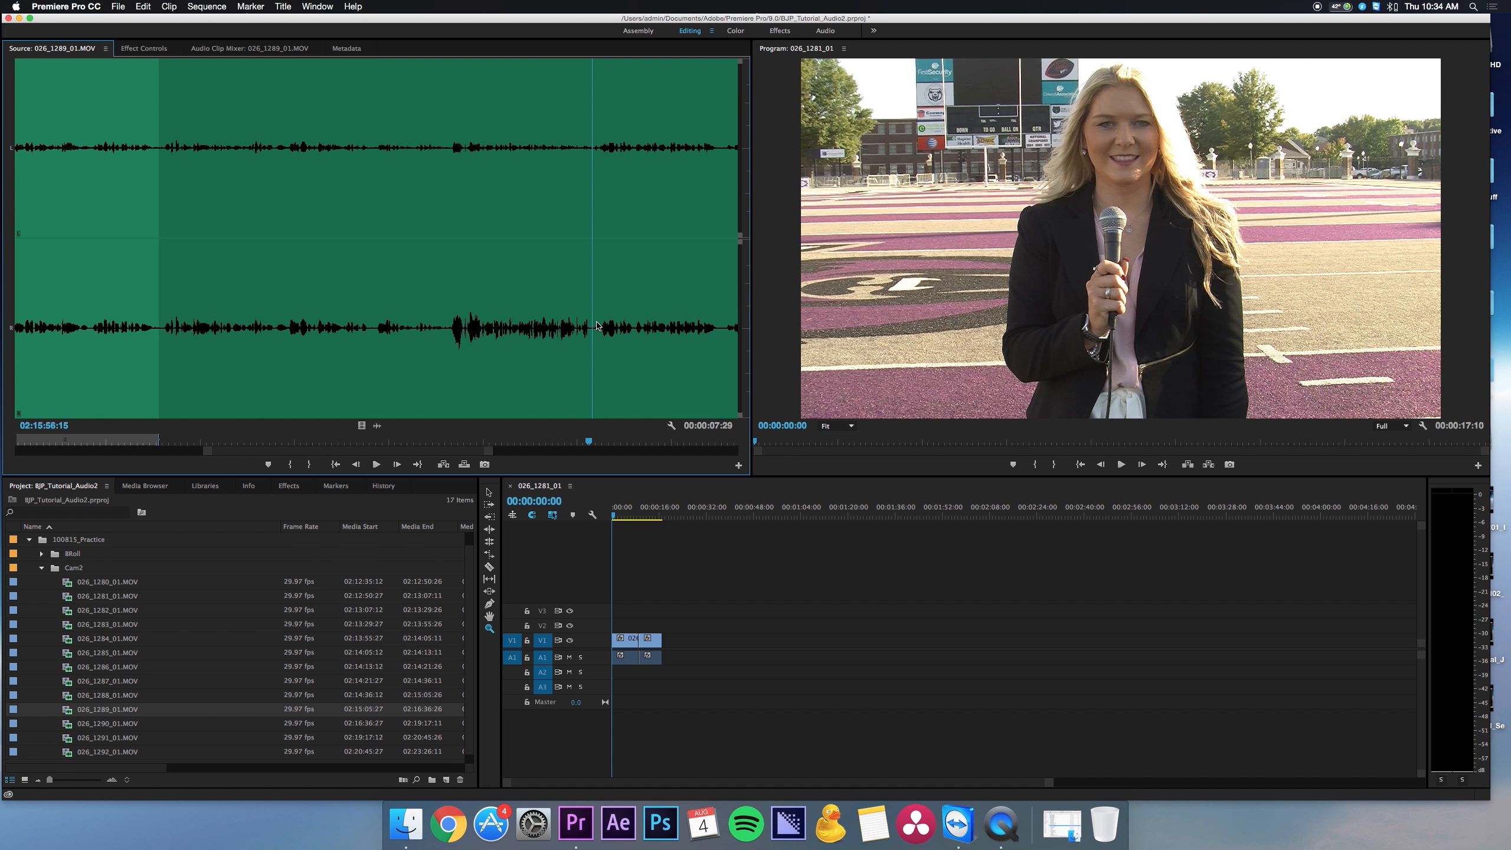
pyautogui.press('i')
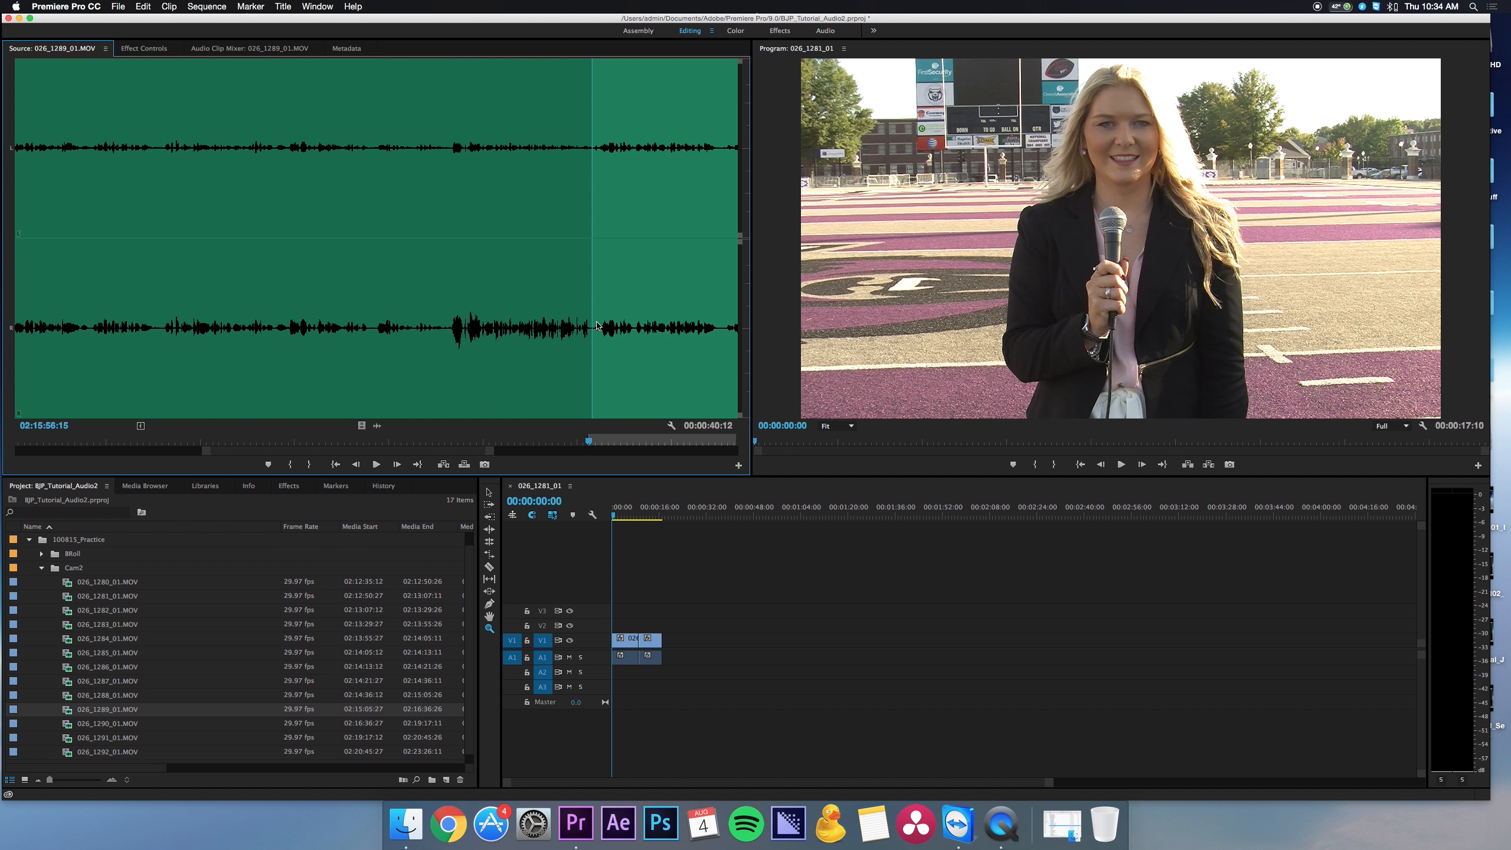
# - Play through the second answer and mark its Out point at 02:16:11:22
pyautogui.press('space')
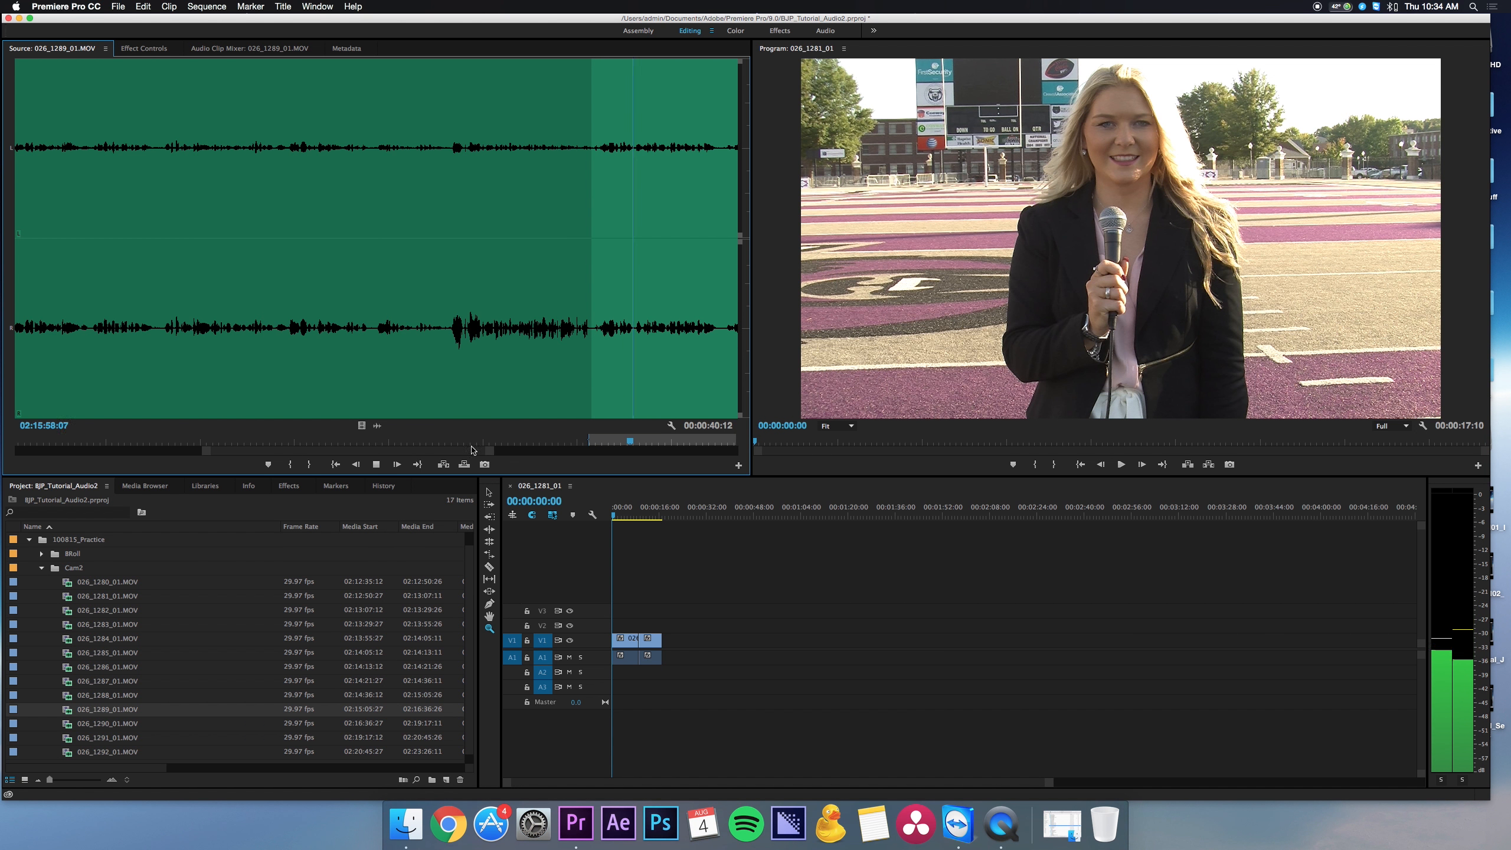
pyautogui.moveTo(465, 450); pyautogui.dragTo(560, 451)
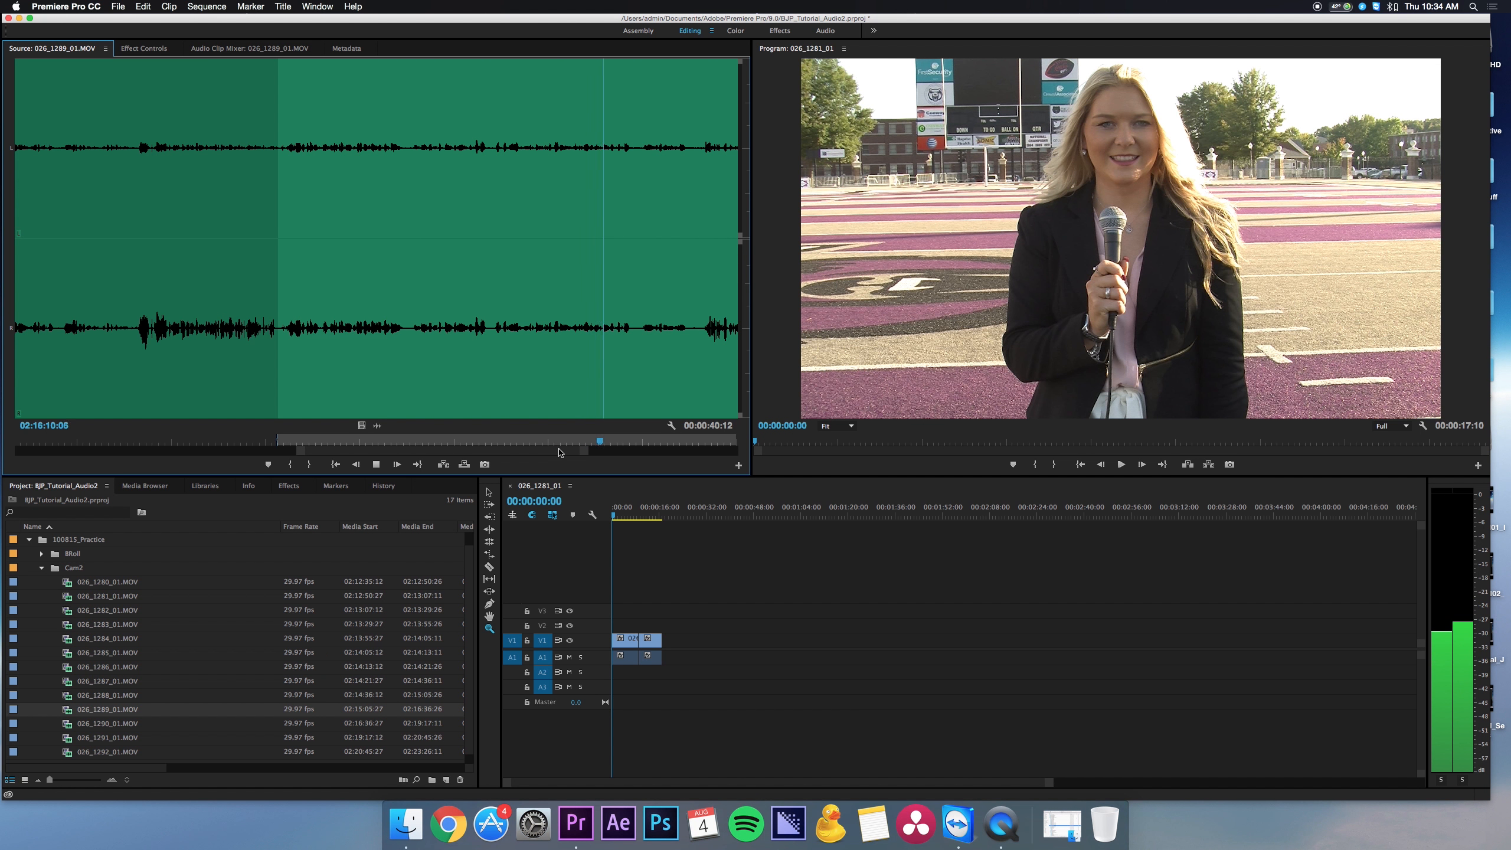
pyautogui.press('space')
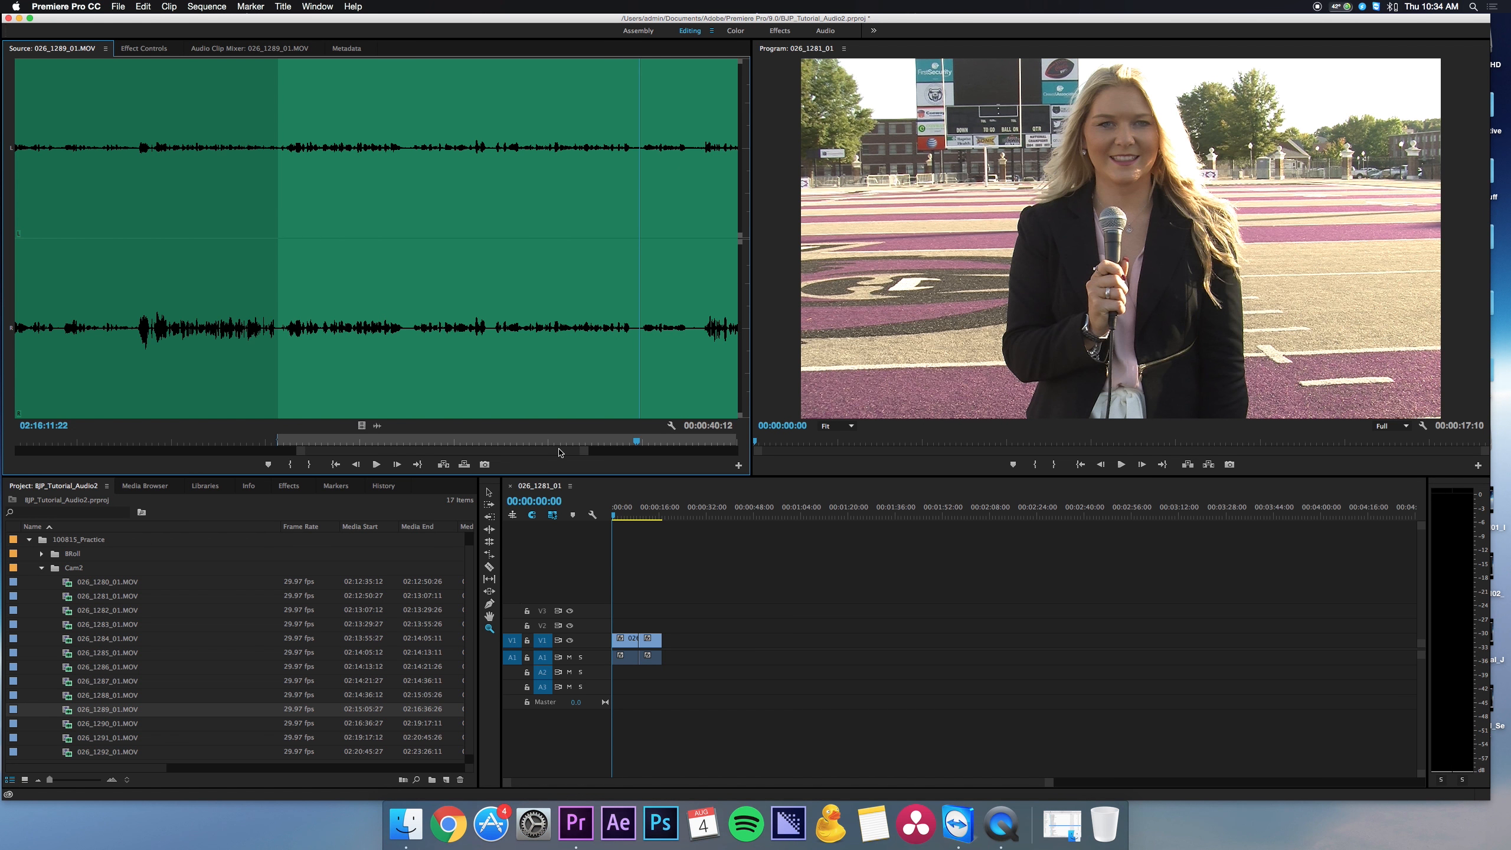
pyautogui.press('o')
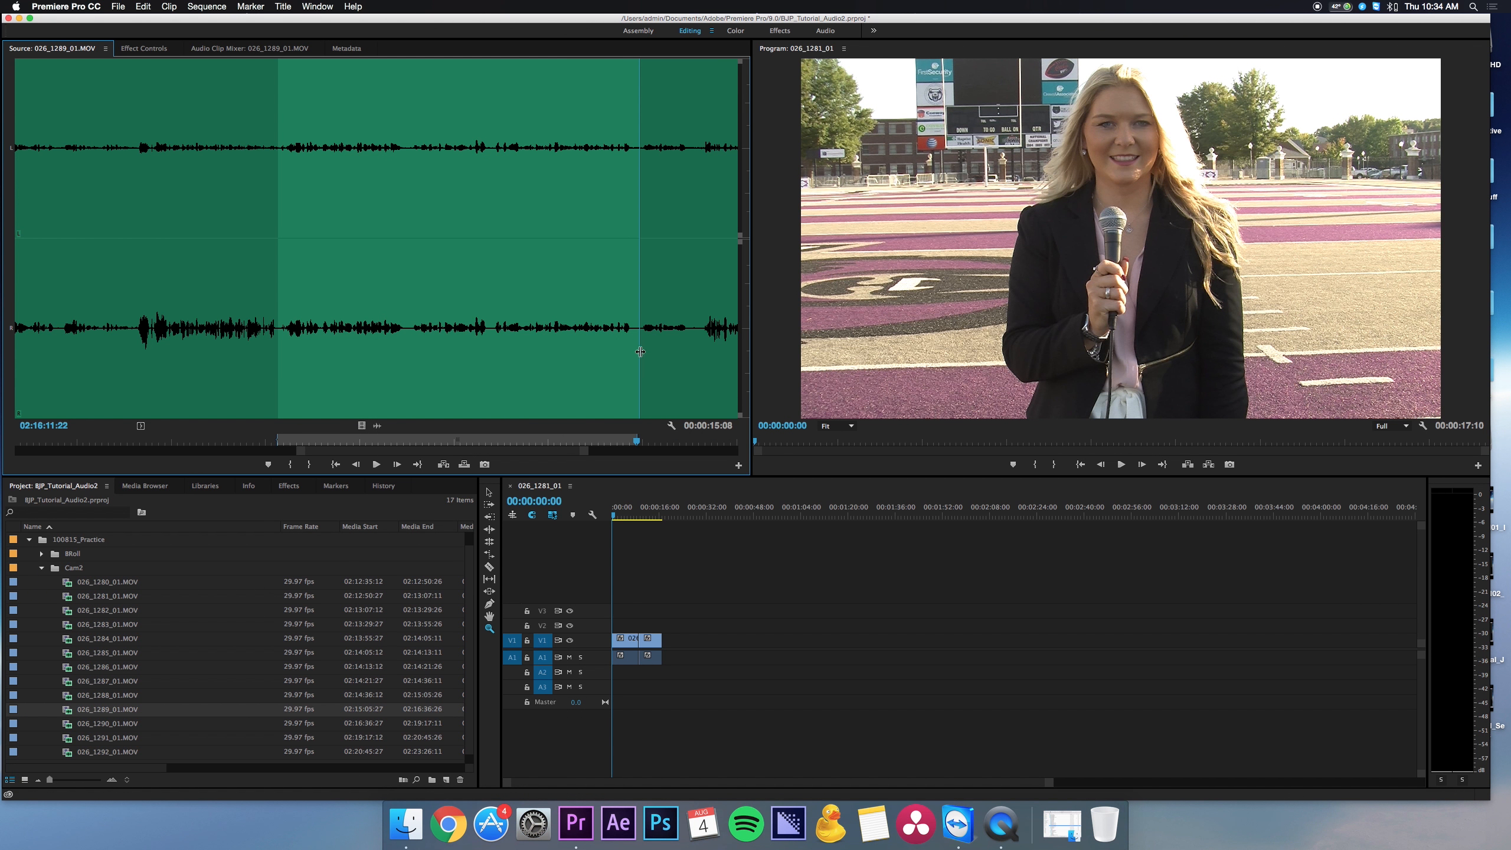
# - Return the Source monitor to Composite Video and add the second marked sound bite at the end of the sequence
pyautogui.click(671, 426)
pyautogui.click(693, 458)
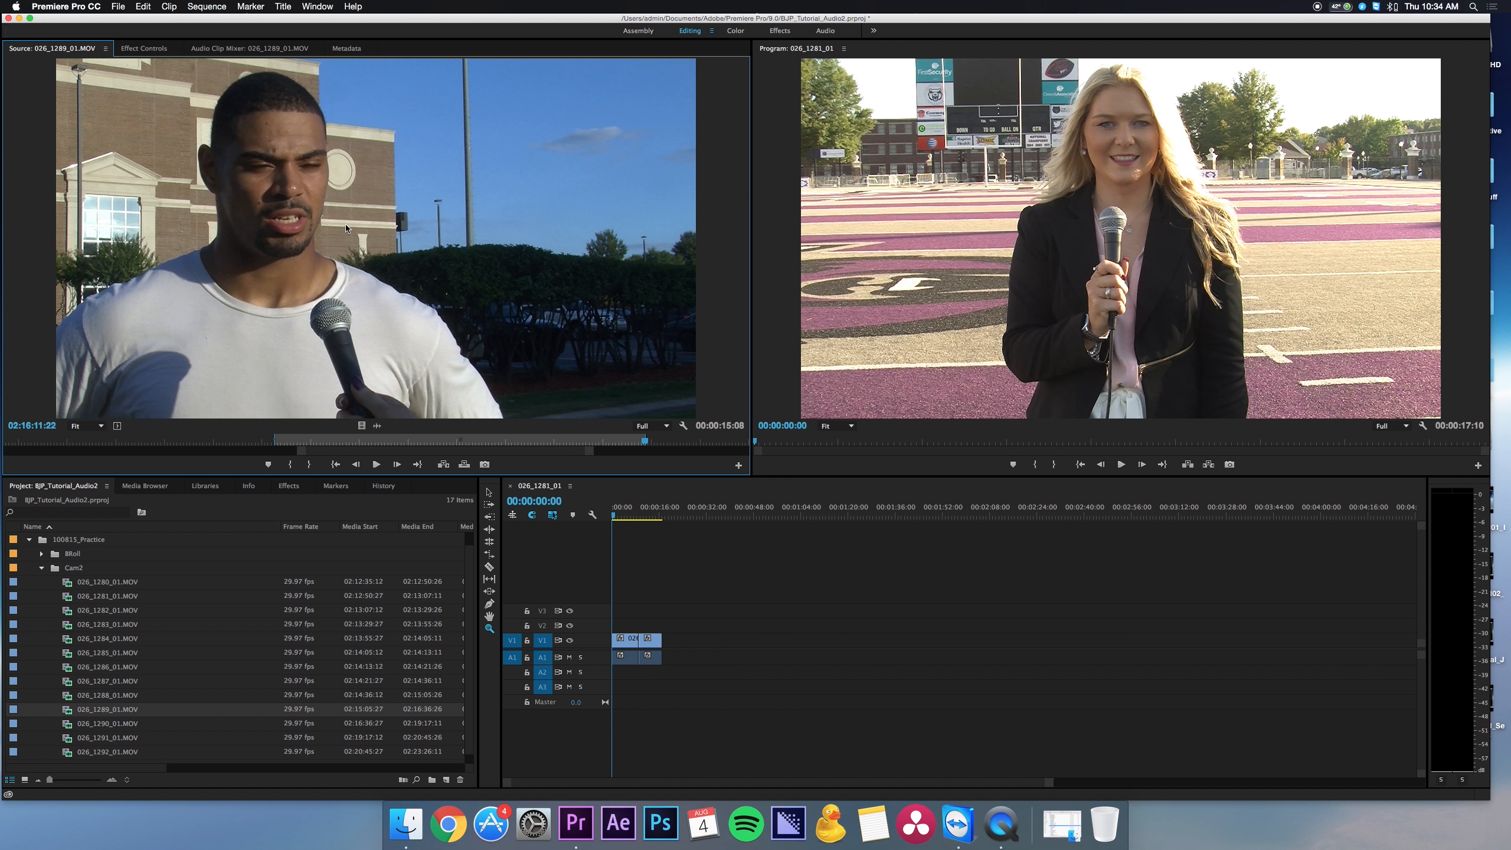
pyautogui.moveTo(439, 273); pyautogui.dragTo(661, 638)
pyautogui.click(692, 580)
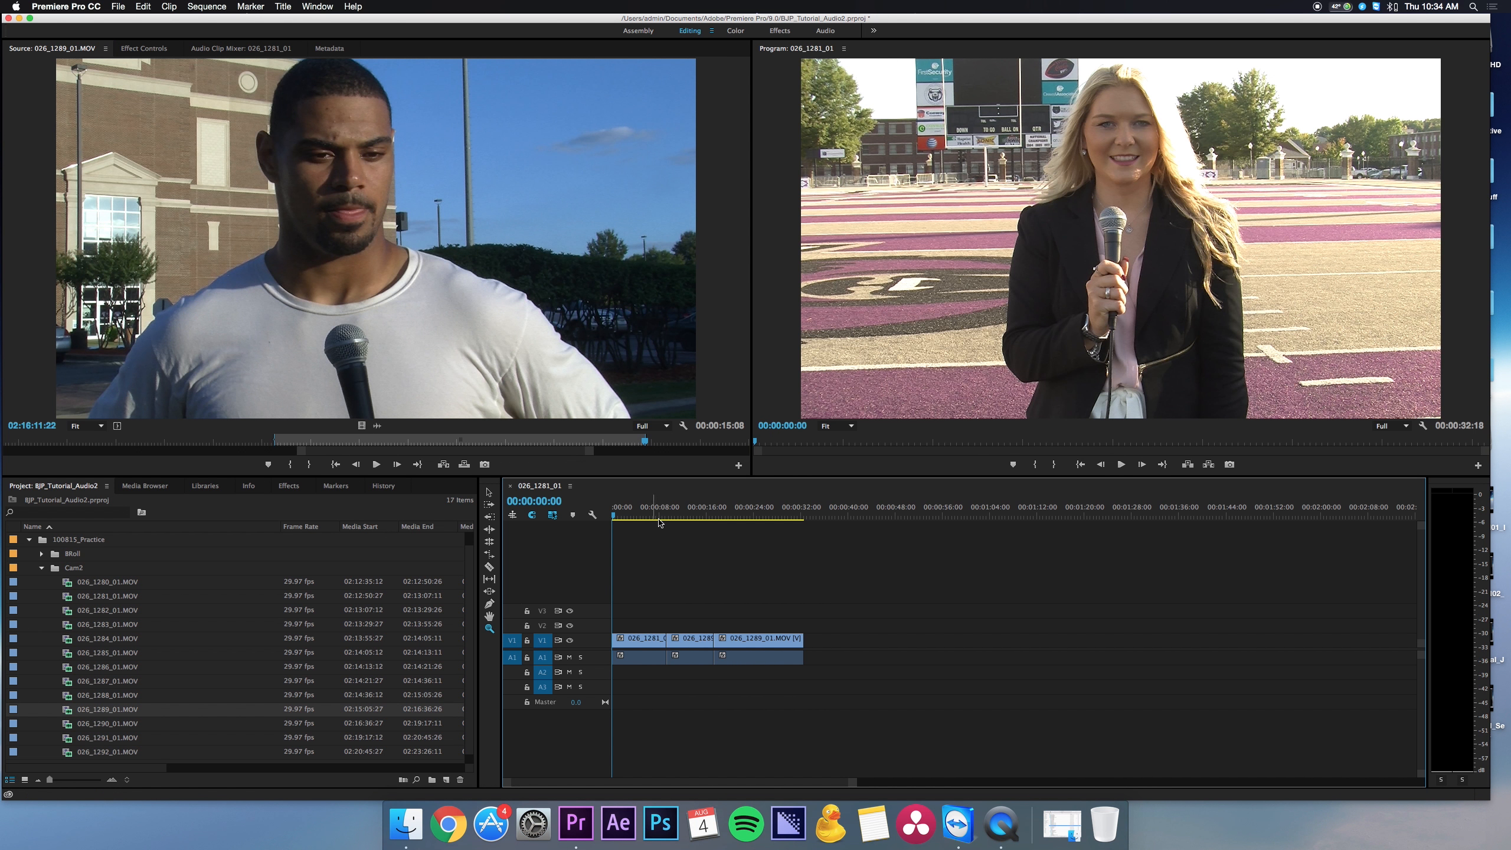
# - Review the sequence's edit points through to its end and return the playhead to the start
pyautogui.moveTo(611, 516); pyautogui.dragTo(648, 516)
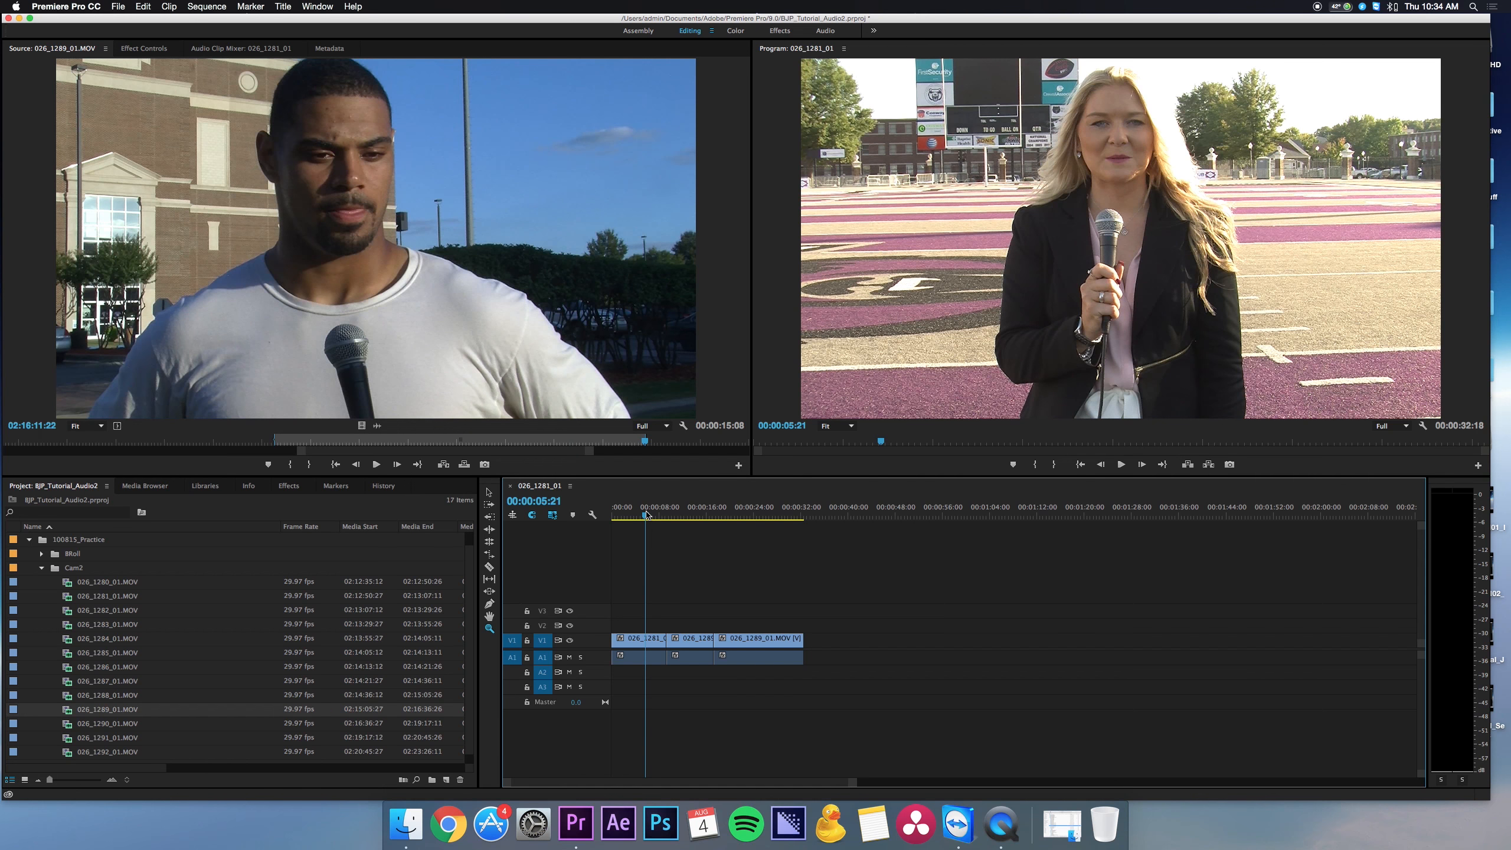
pyautogui.press('Down')
pyautogui.press('Down')
pyautogui.press('Down')
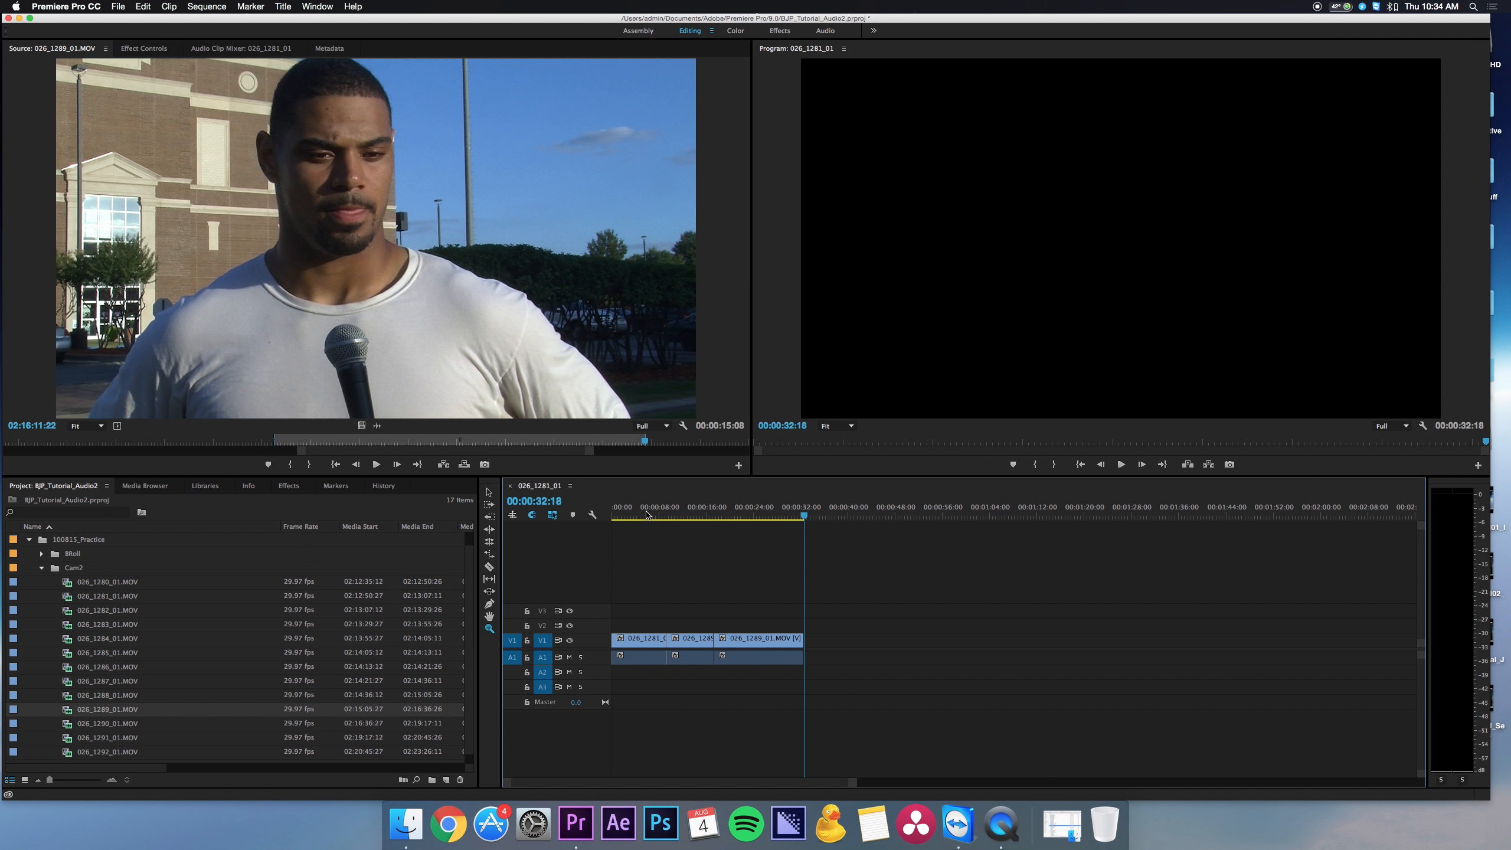
pyautogui.press('Home')
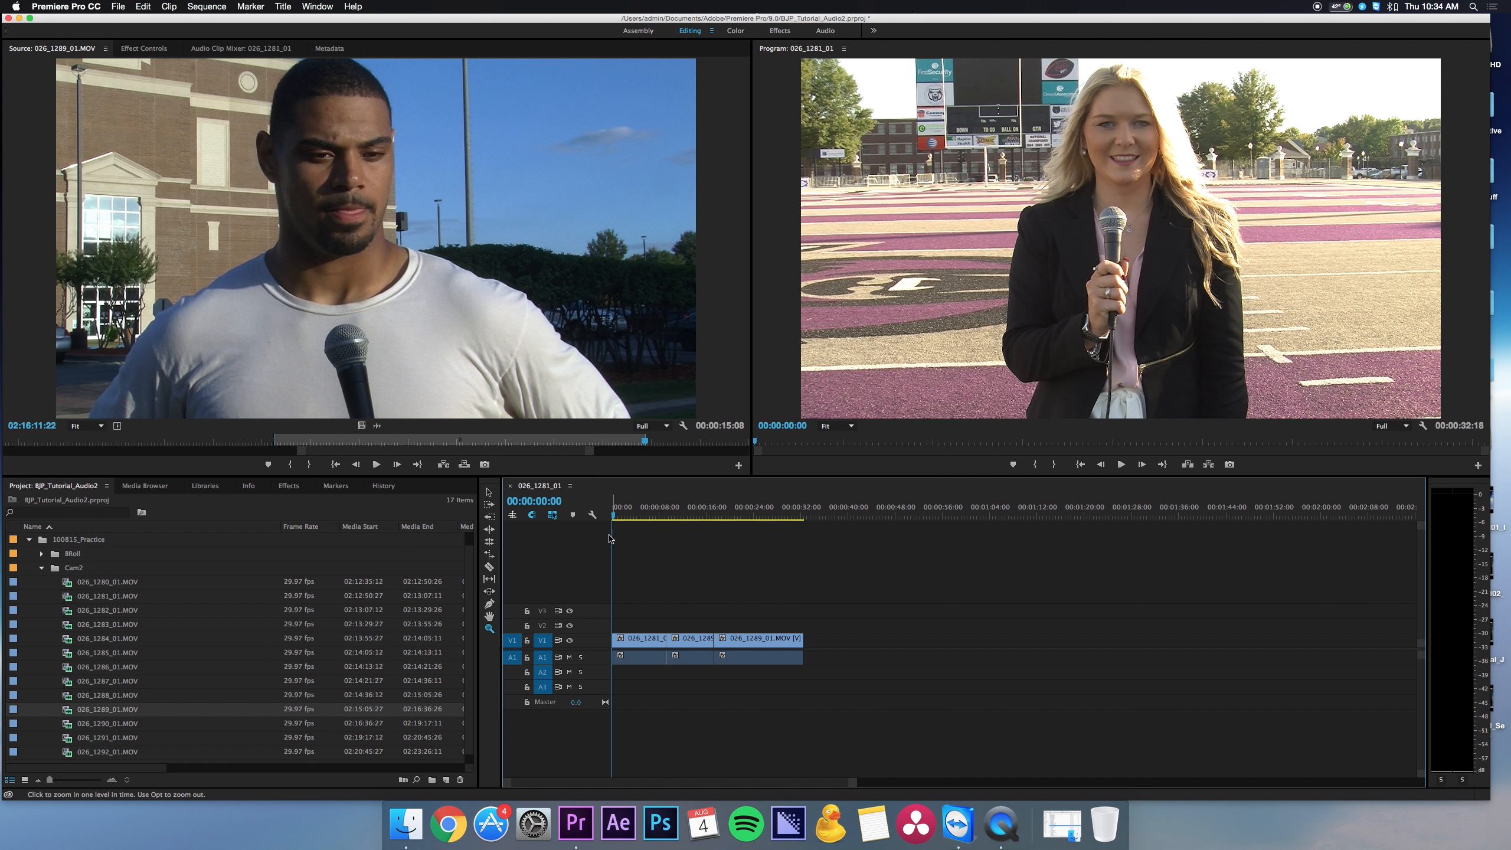
# - Mark a sound bite in 026_1290_01.MOV with its Out point at 02:17:02:23 and add it at the end of the sequence
pyautogui.doubleClick(99, 725)
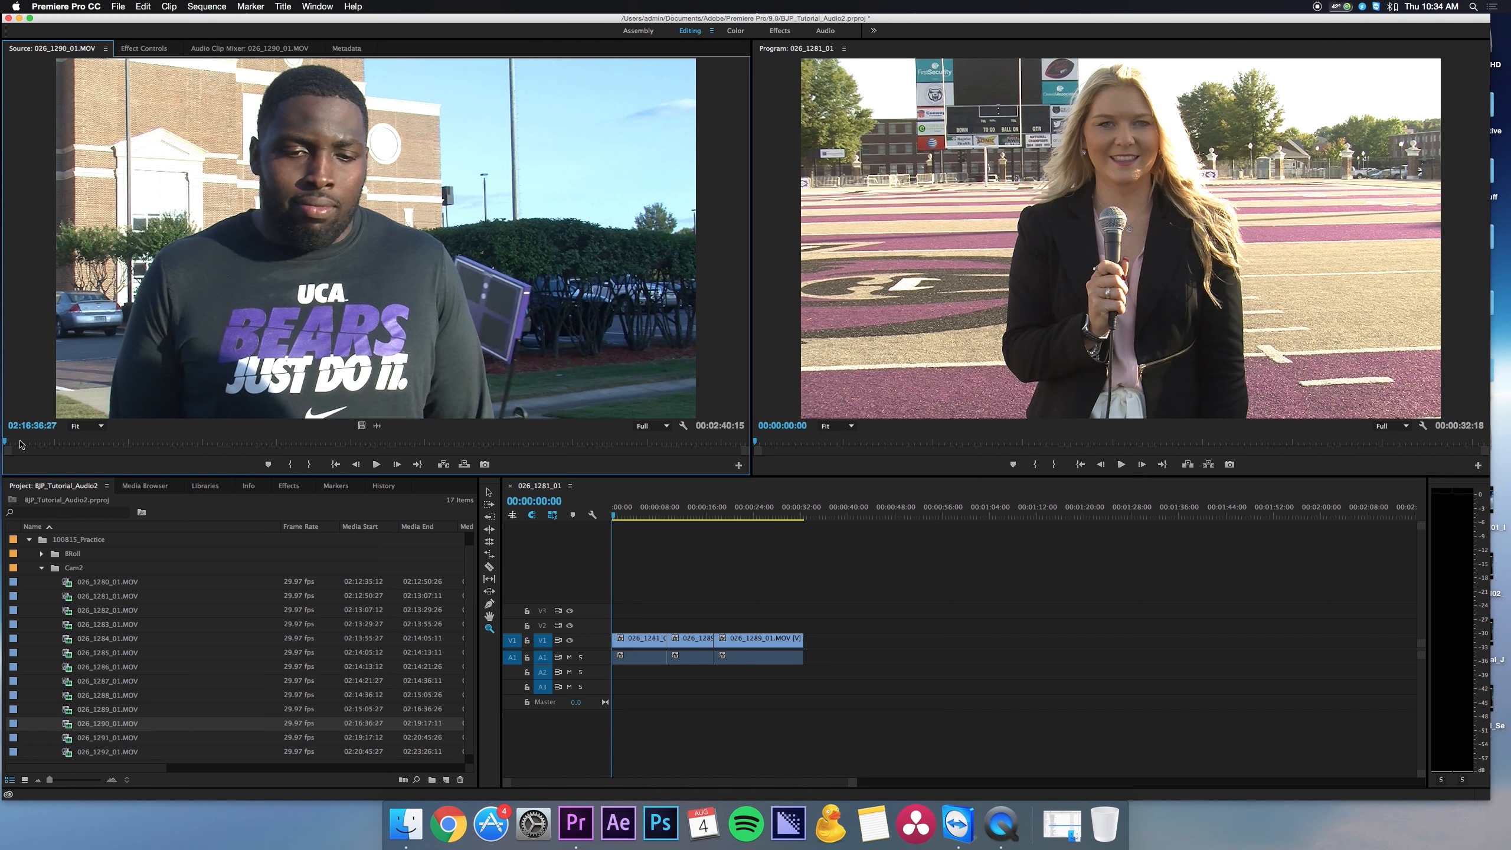
pyautogui.moveTo(20, 444); pyautogui.dragTo(63, 452)
pyautogui.press('space')
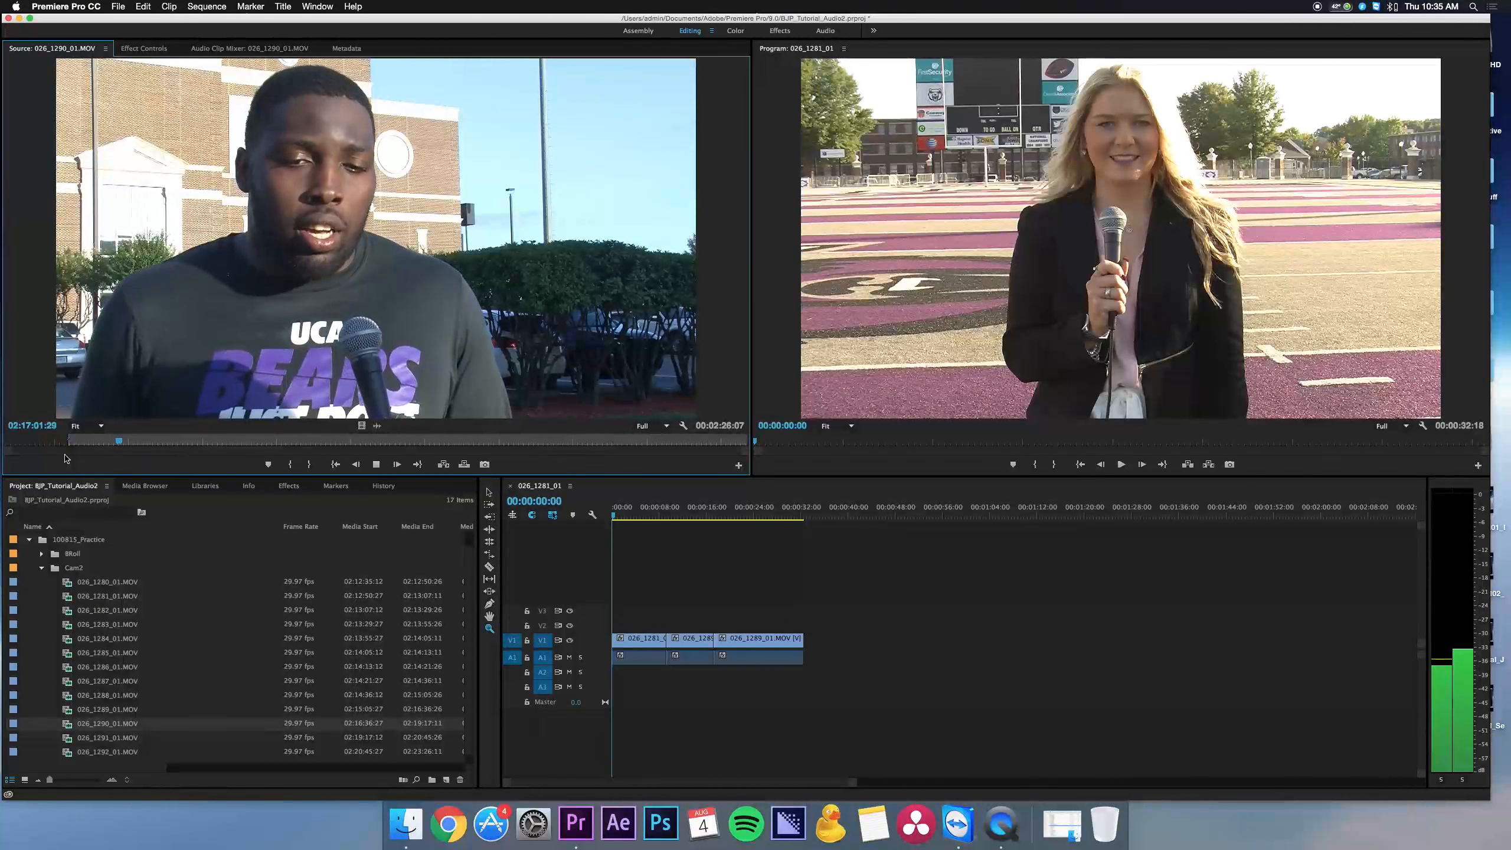
pyautogui.press('space')
pyautogui.press('space')
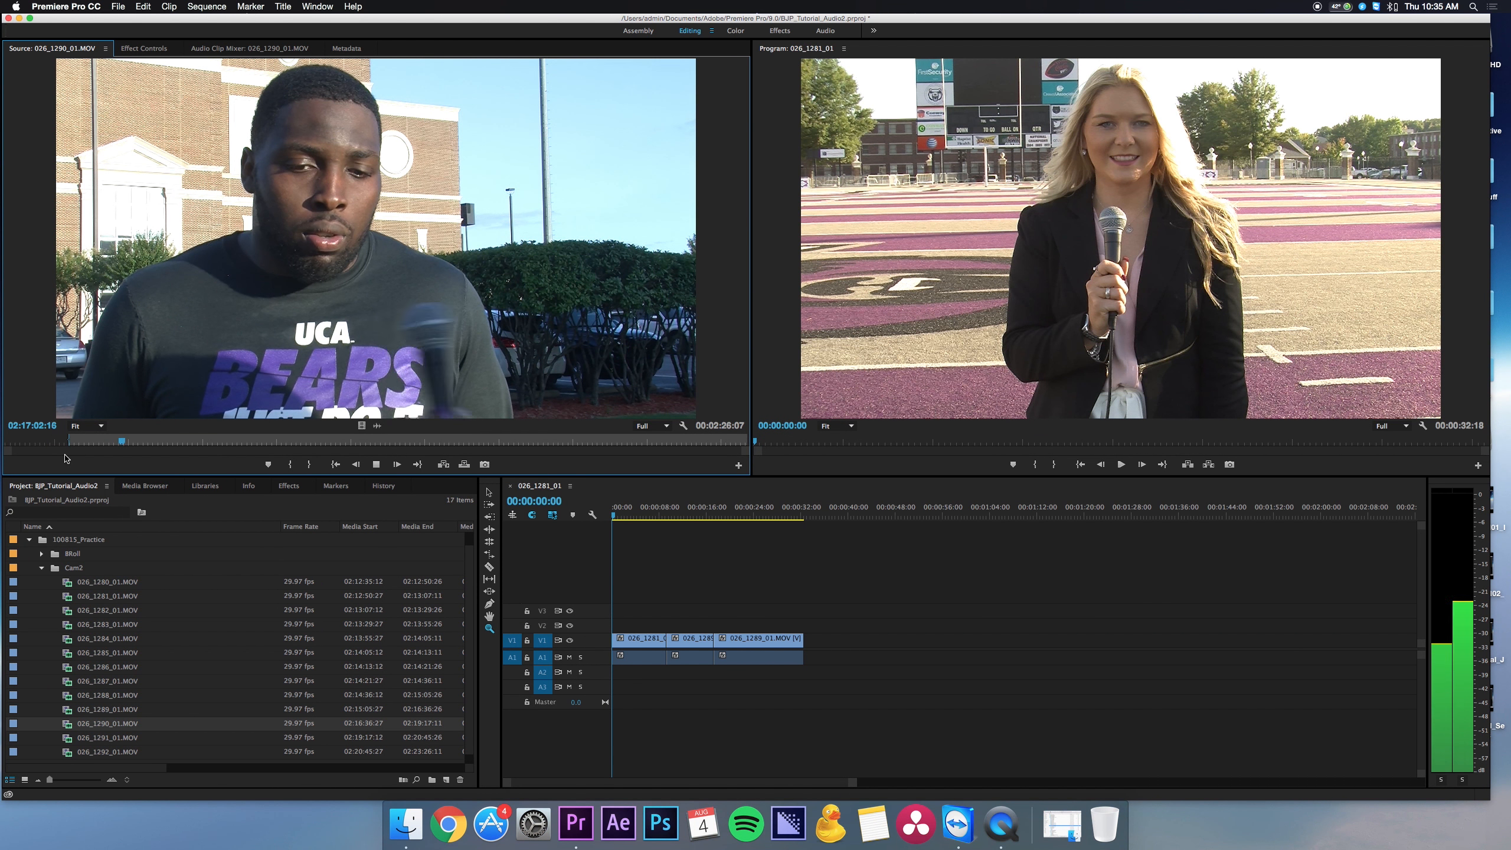
pyautogui.press('space')
pyautogui.press('o')
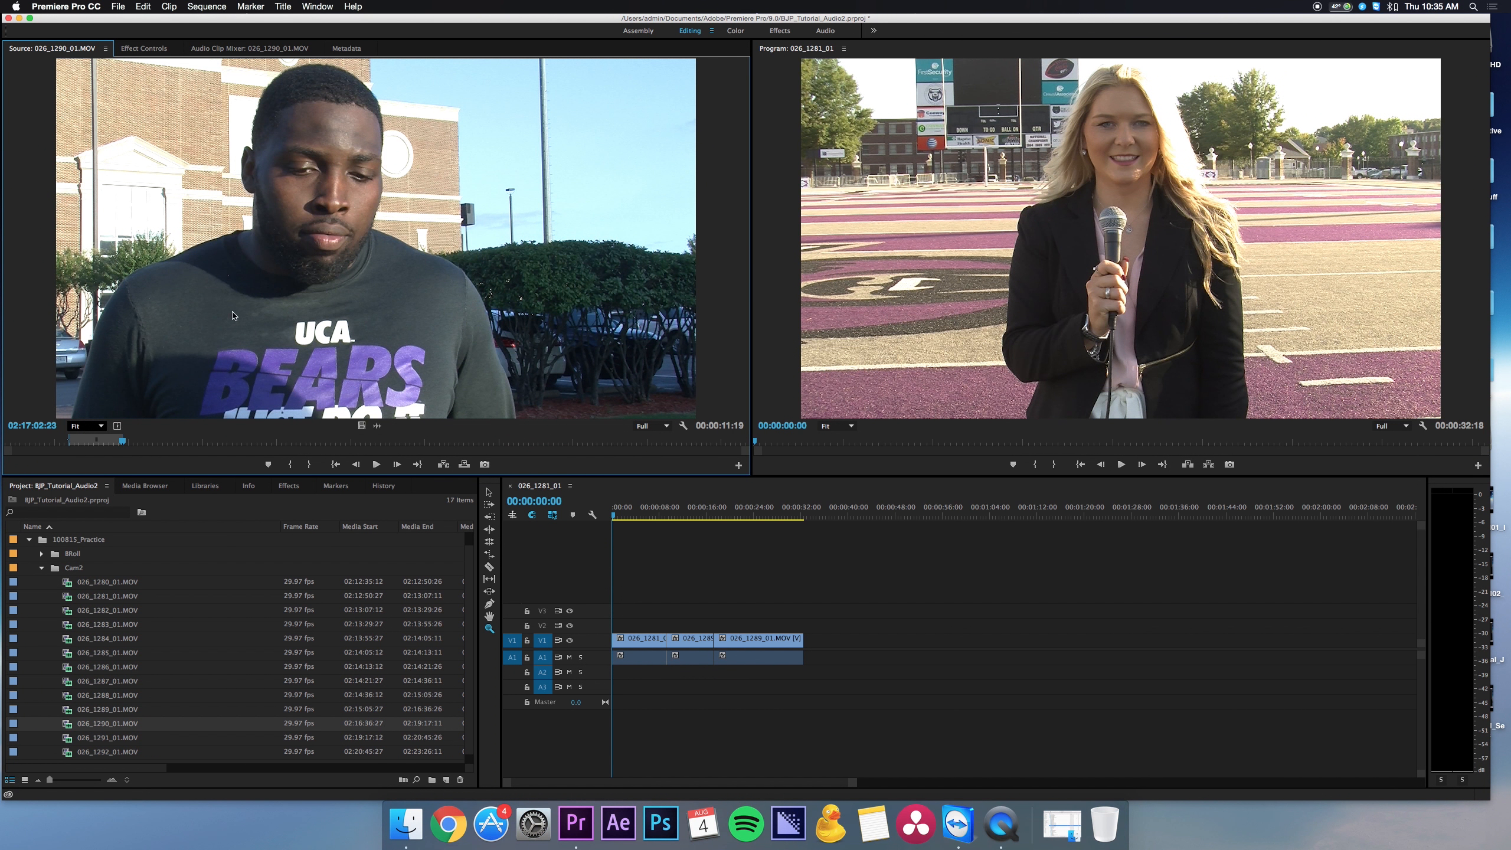
pyautogui.moveTo(232, 316); pyautogui.dragTo(803, 640)
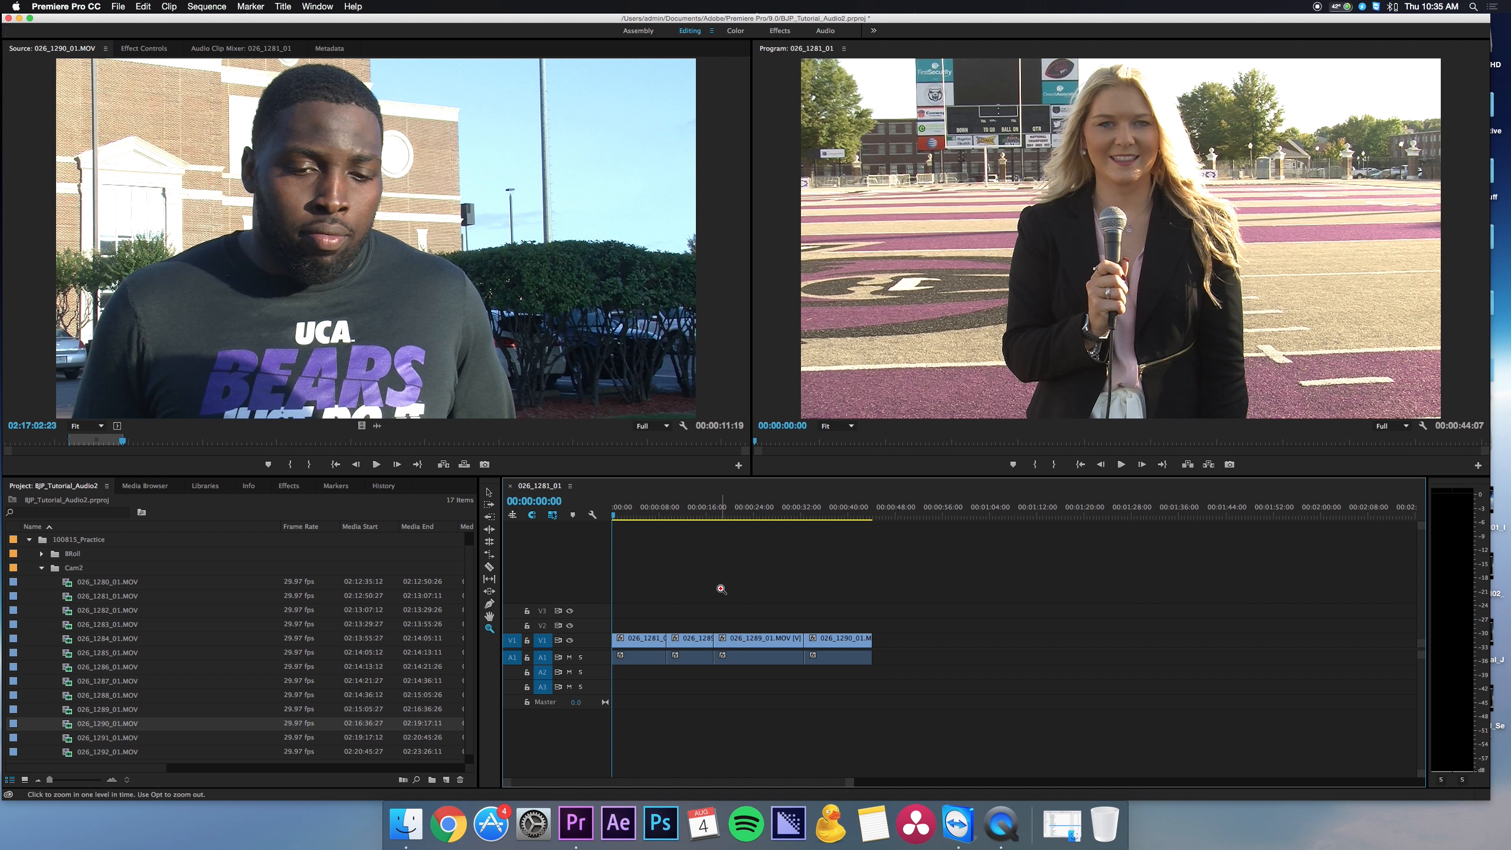
# - Assign the Cerulean label colour to the reporter's stand-up clip at the start of the sequence
pyautogui.press('v')
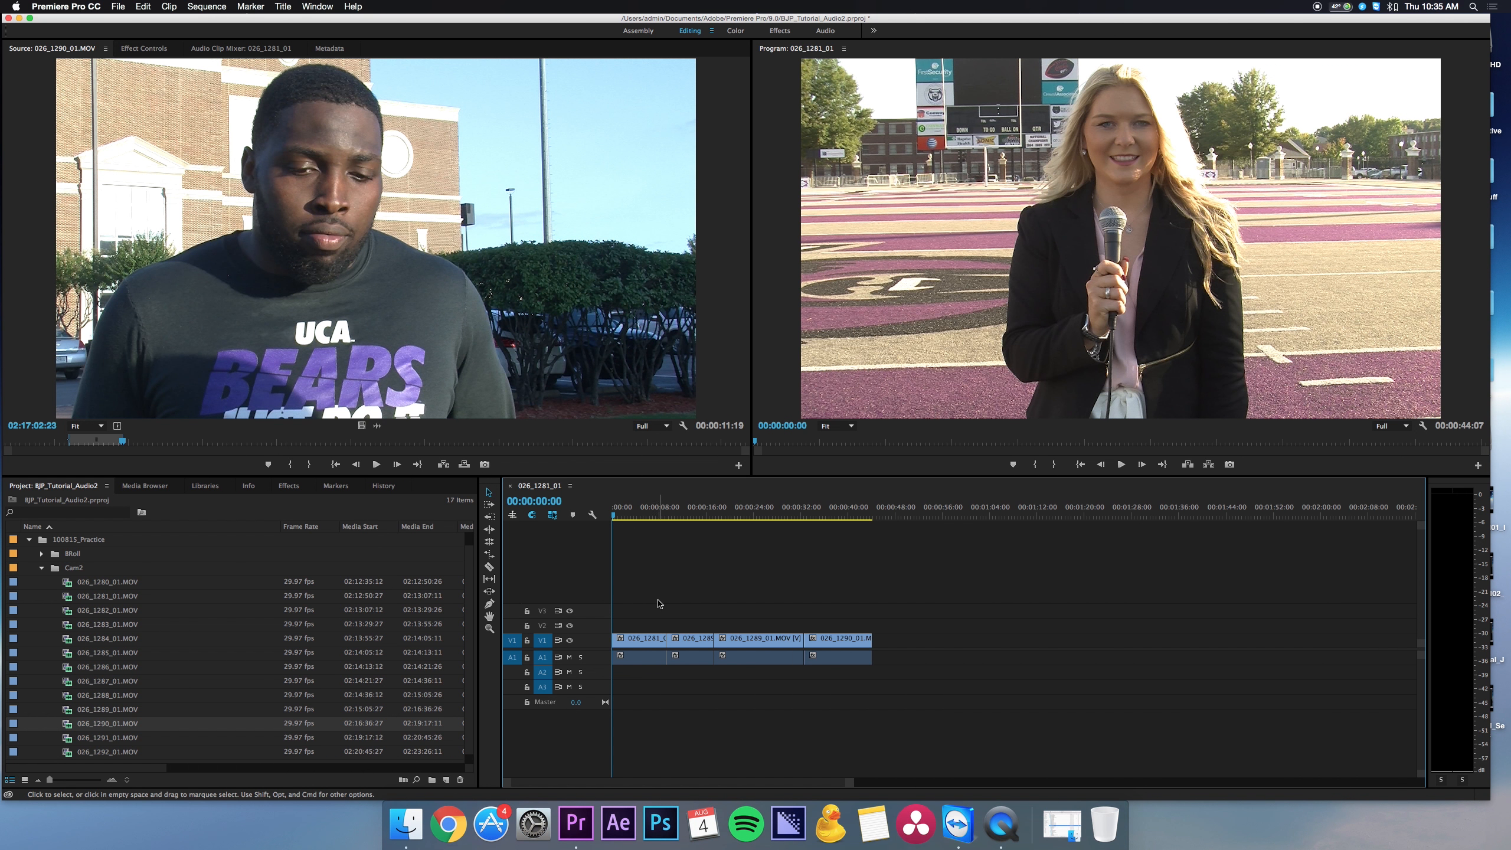
pyautogui.click(645, 653)
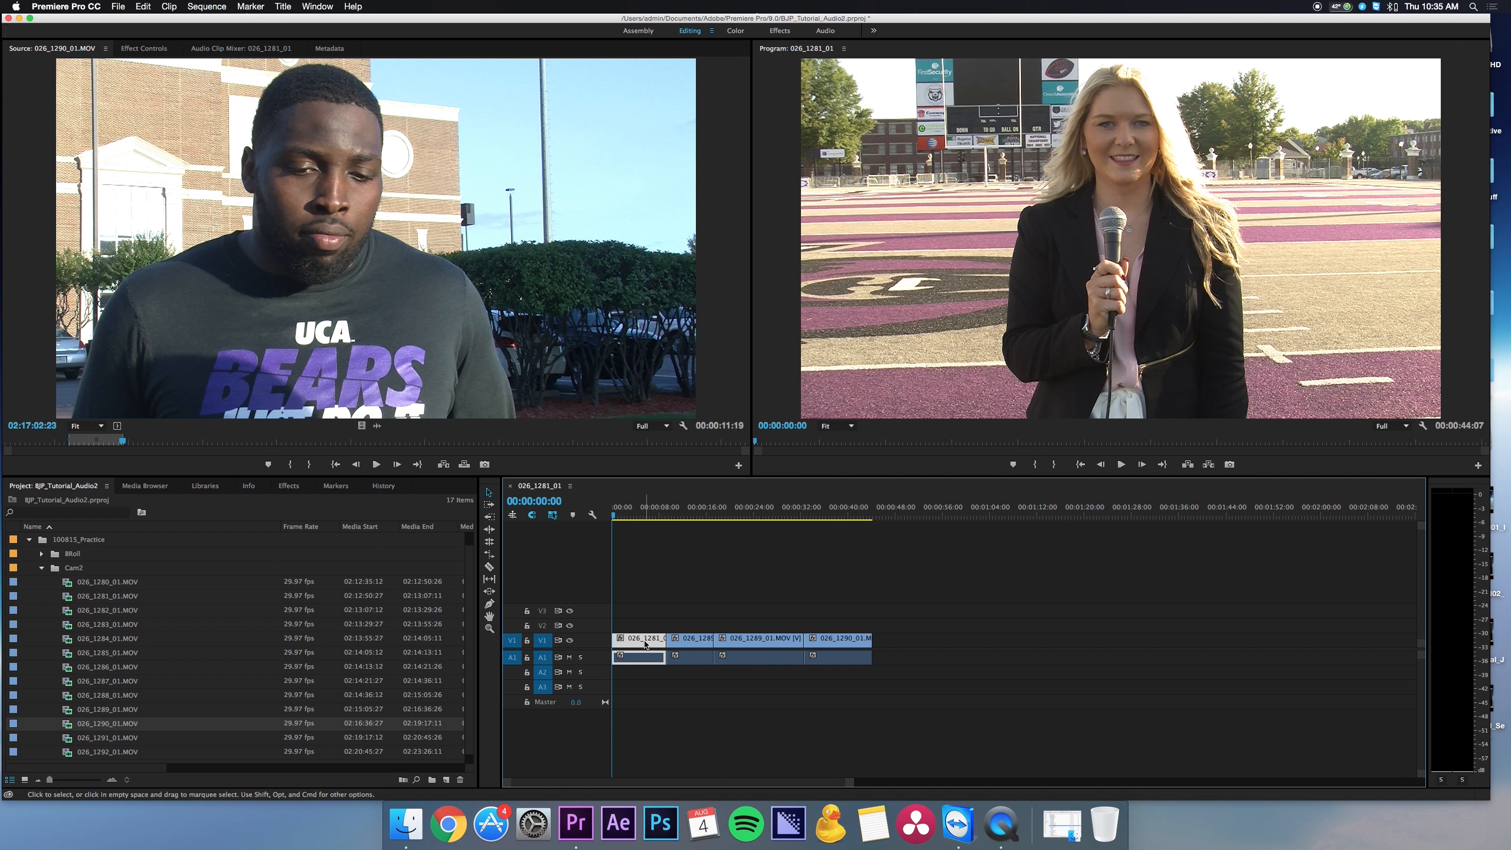
pyautogui.rightClick(646, 643)
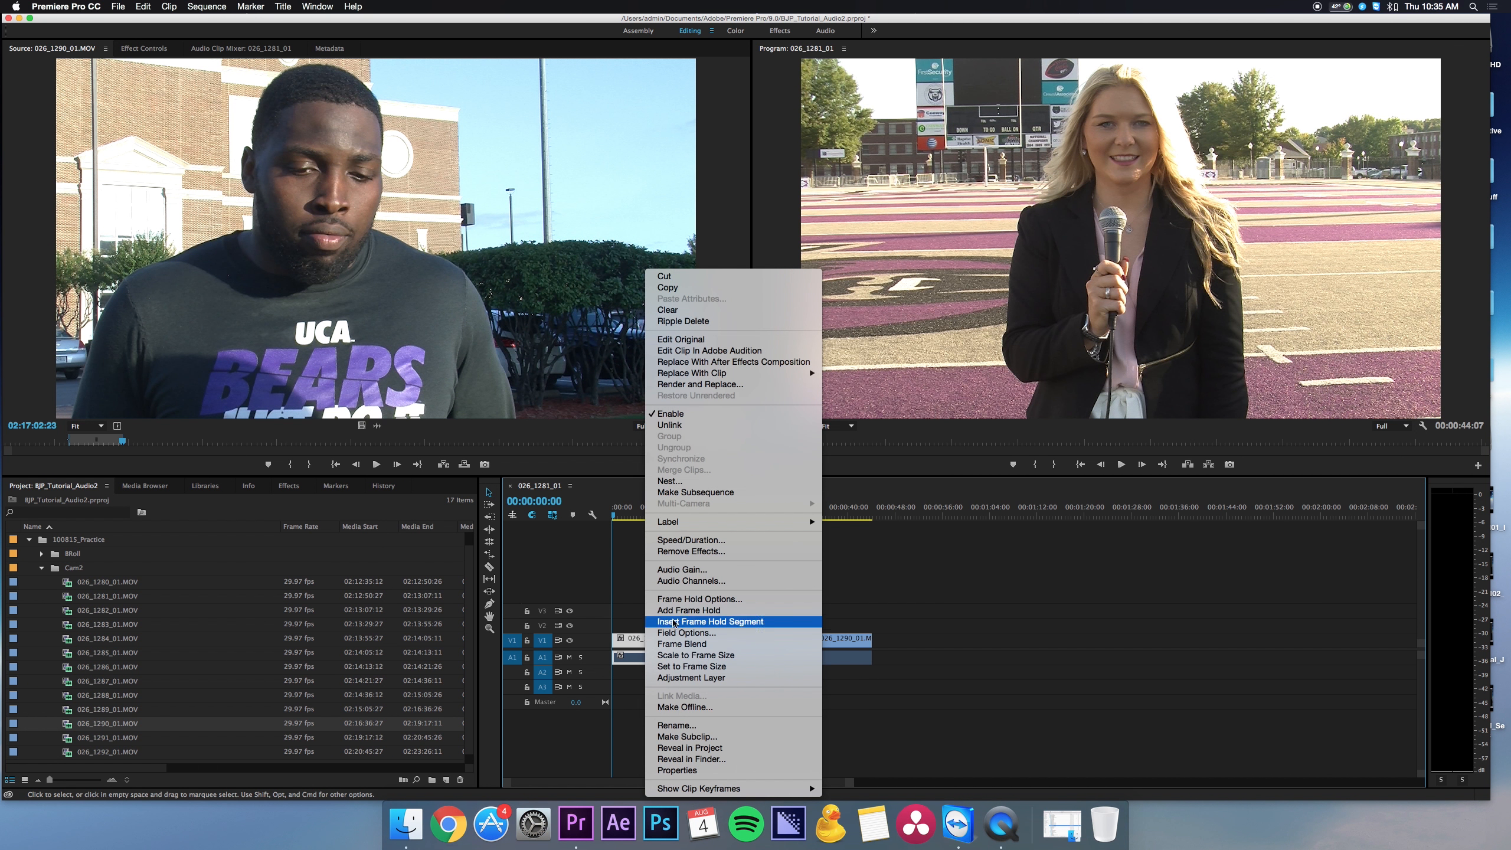
pyautogui.moveTo(720, 522)
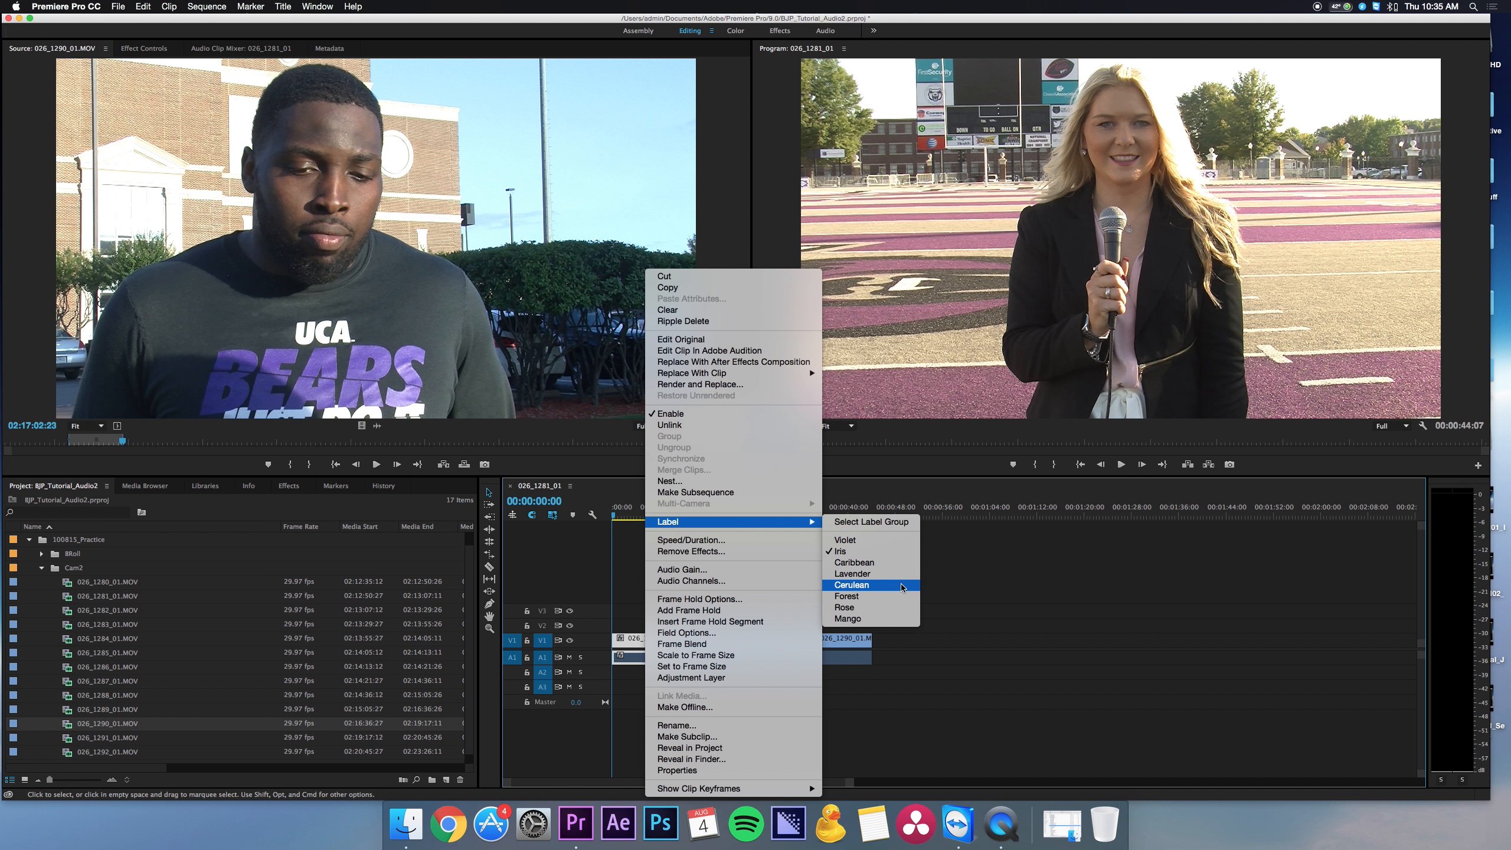
pyautogui.click(831, 575)
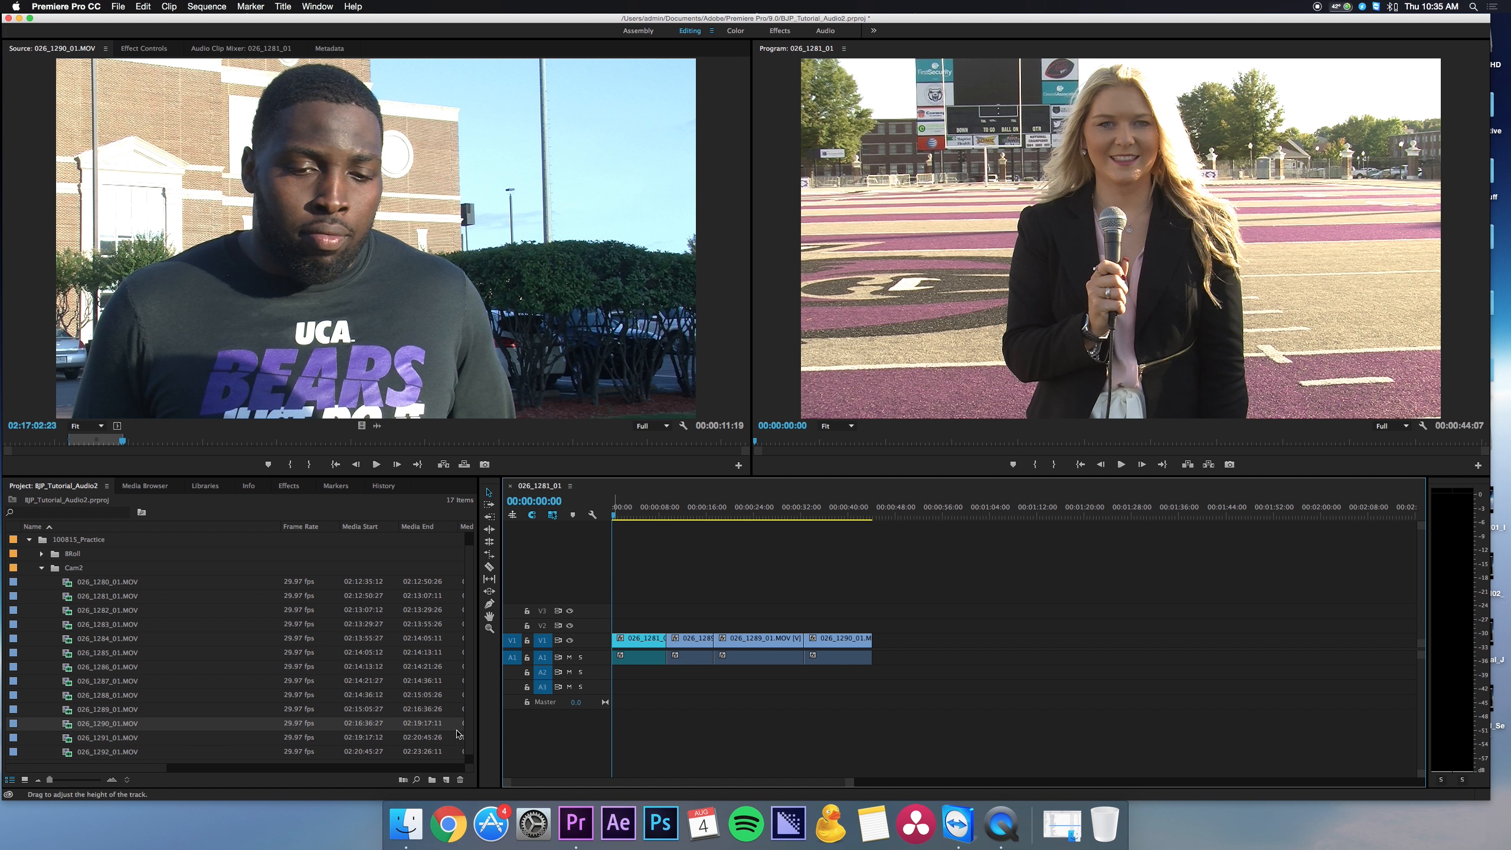
# - Assign the Forest label colour to both 026_1289_01.MOV sound bites in the sequence
pyautogui.moveTo(716, 613); pyautogui.dragTo(701, 667)
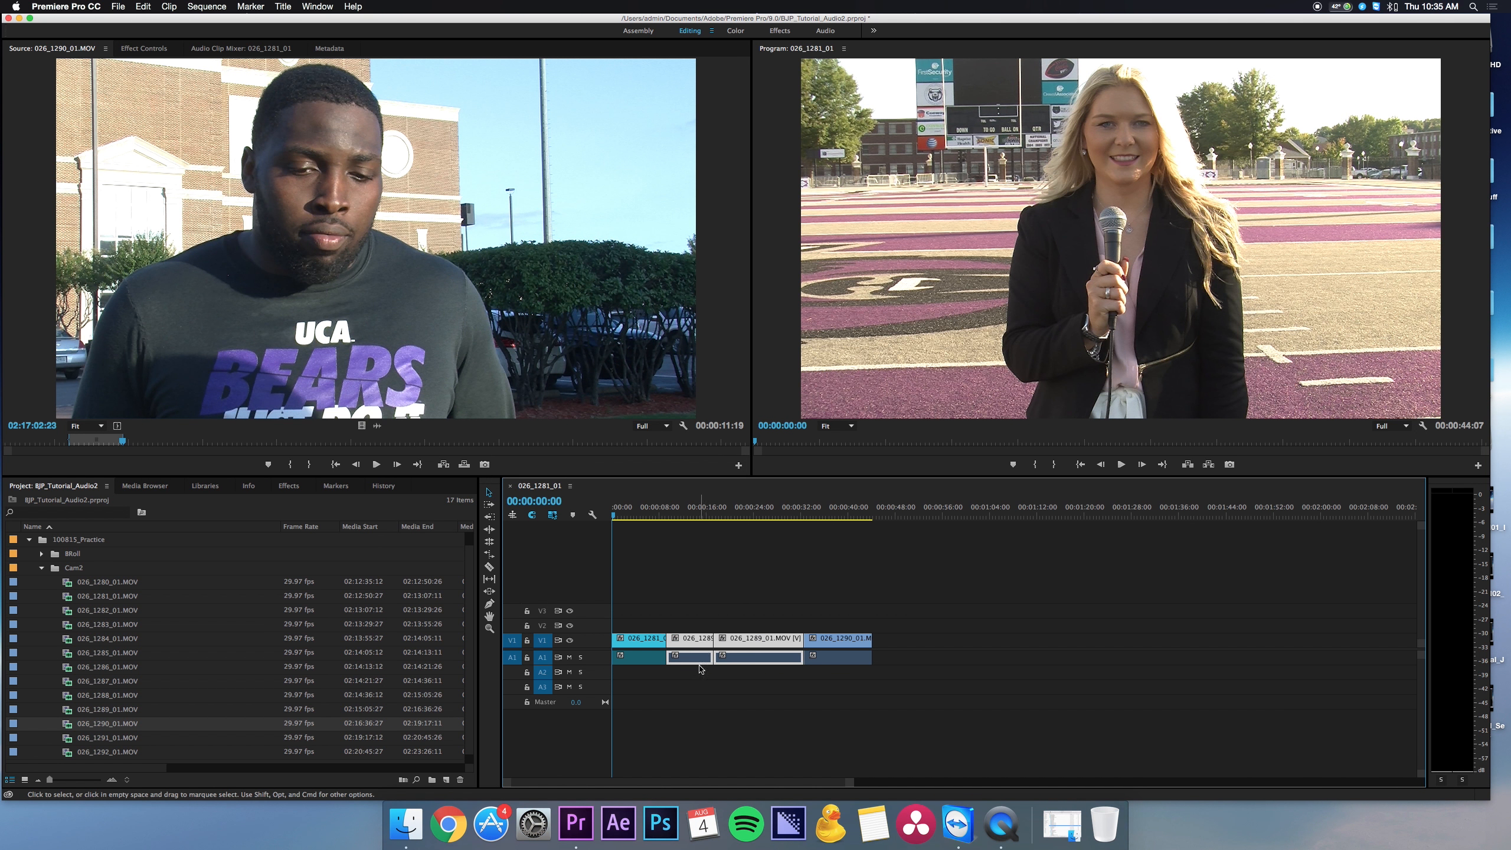
pyautogui.rightClick(703, 666)
pyautogui.moveTo(798, 542)
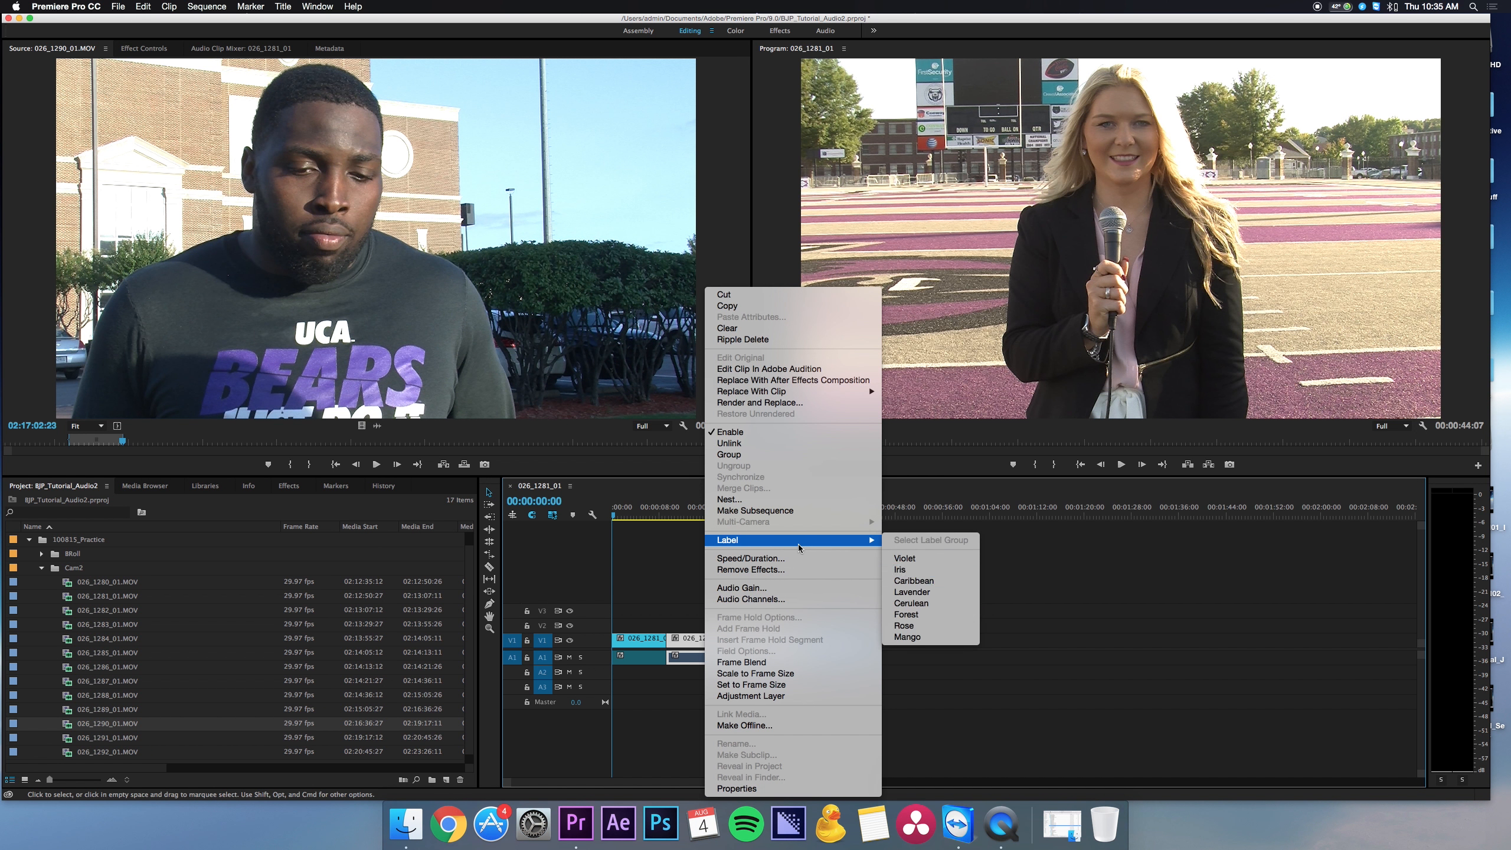
pyautogui.click(915, 618)
# - Assign the Rose label colour to the 026_1290_01.MOV sound bite at the end of the sequence
pyautogui.moveTo(888, 615); pyautogui.dragTo(842, 643)
pyautogui.rightClick(842, 643)
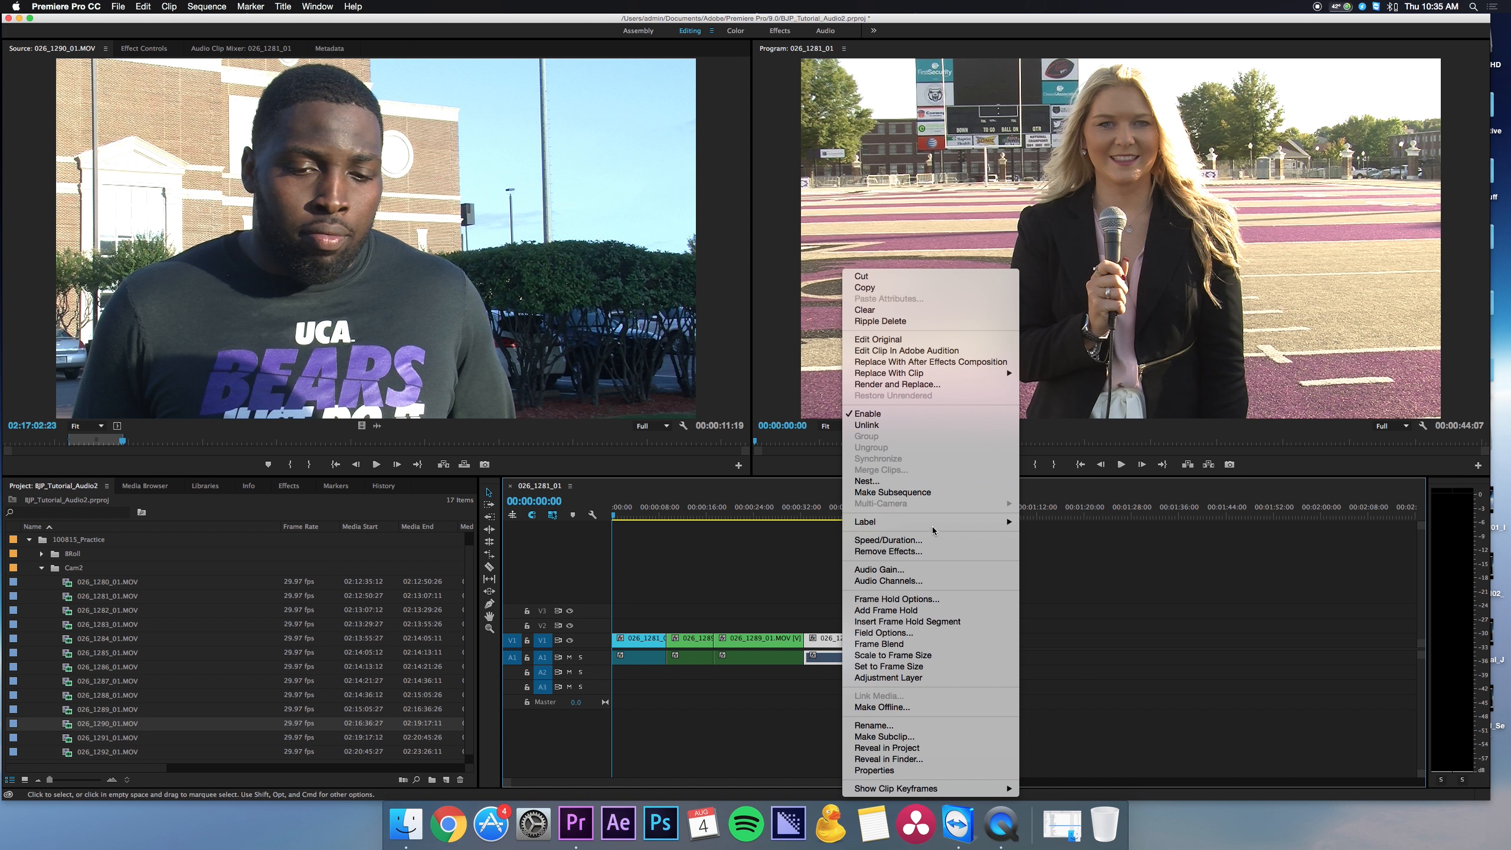
pyautogui.moveTo(928, 522)
pyautogui.click(1041, 607)
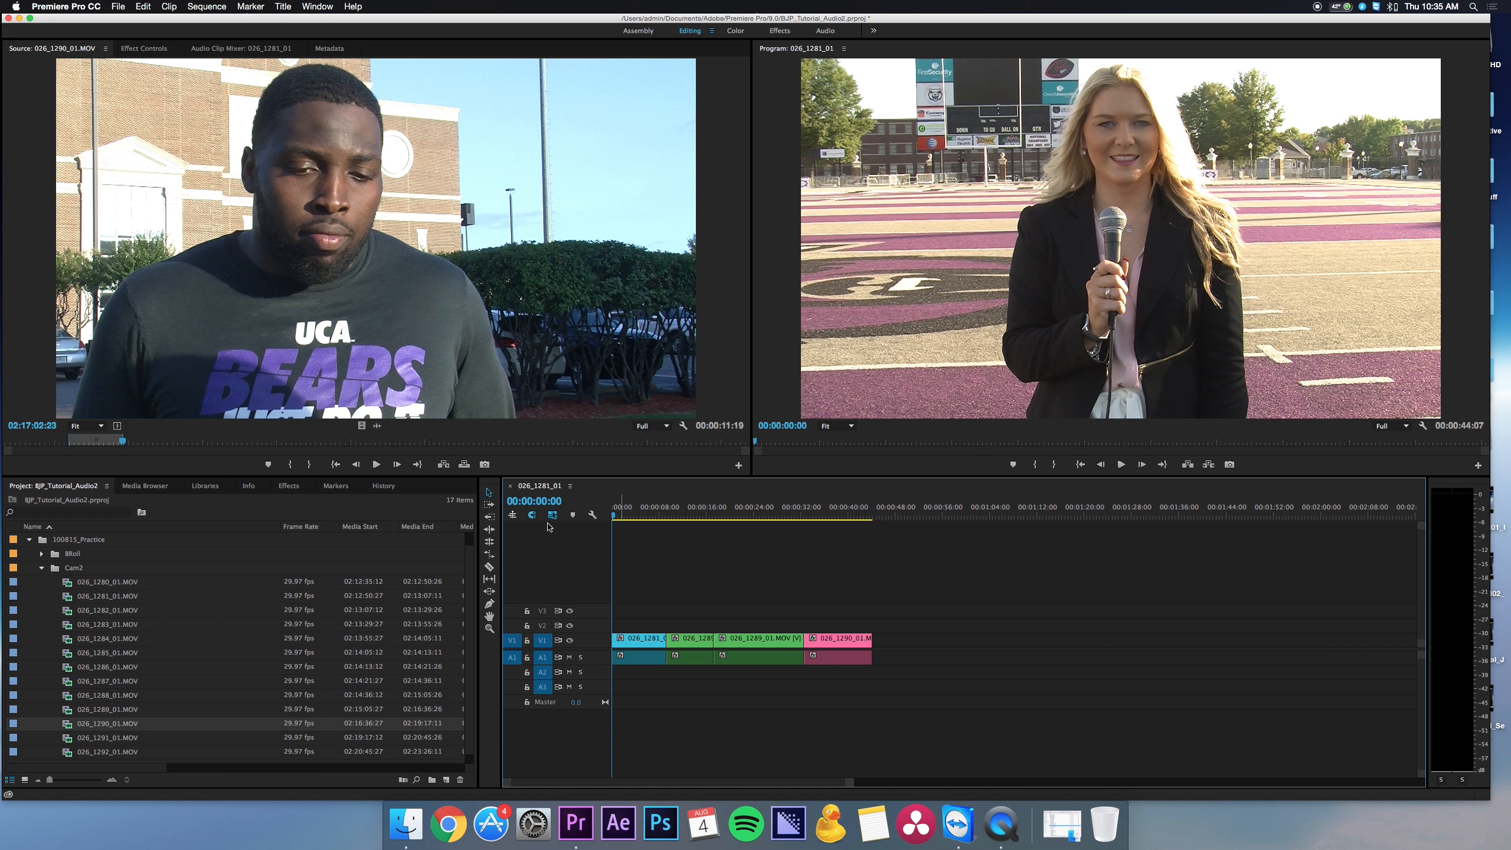
# - Look through the interview clips in the Cam2 bin and open 026_1292_01.MOV in the Source monitor
pyautogui.scroll(1, 179, 714)
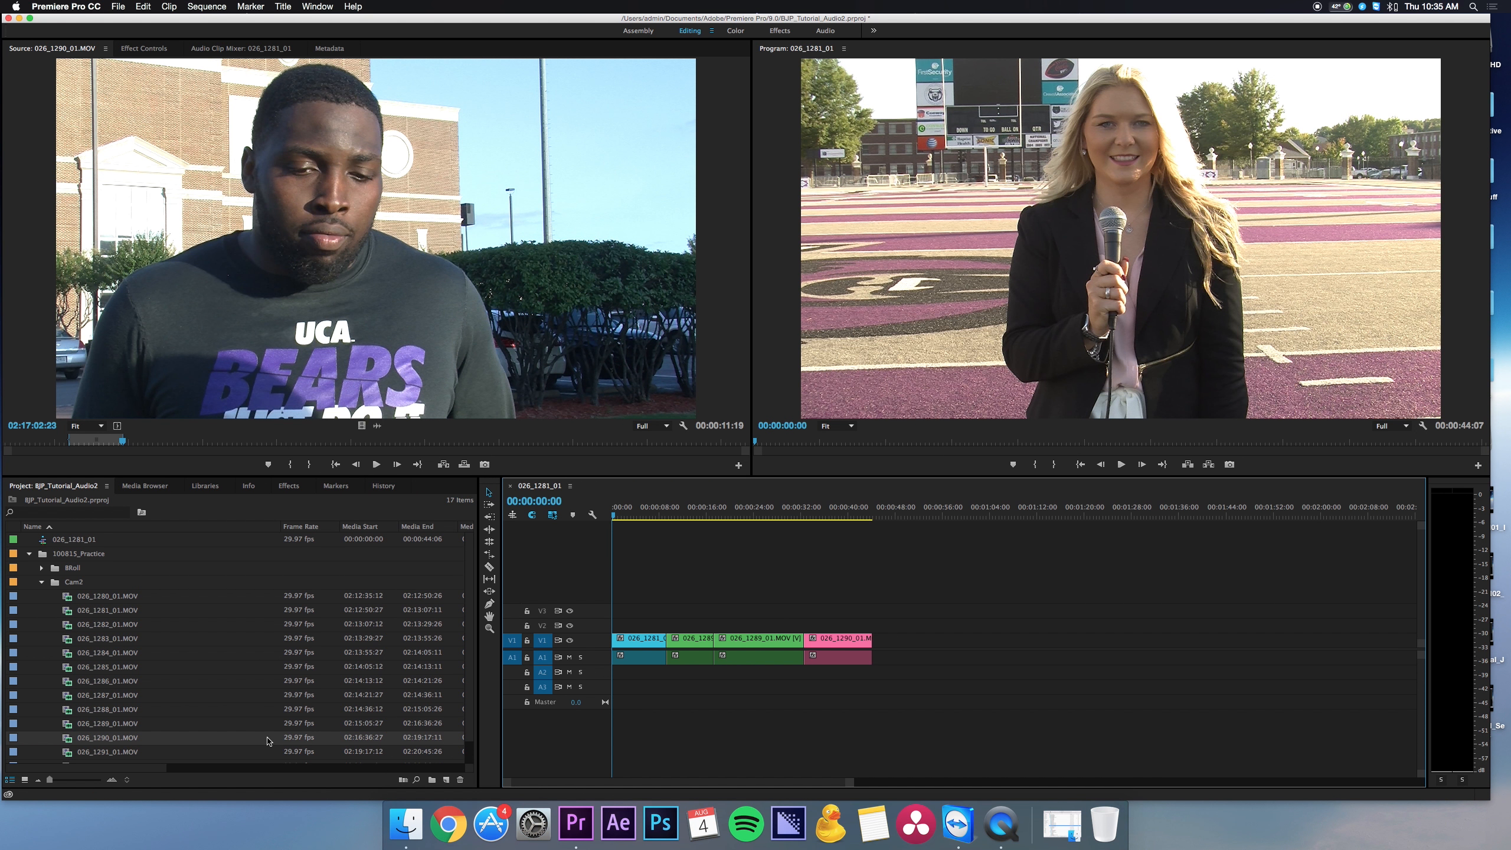
pyautogui.doubleClick(92, 714)
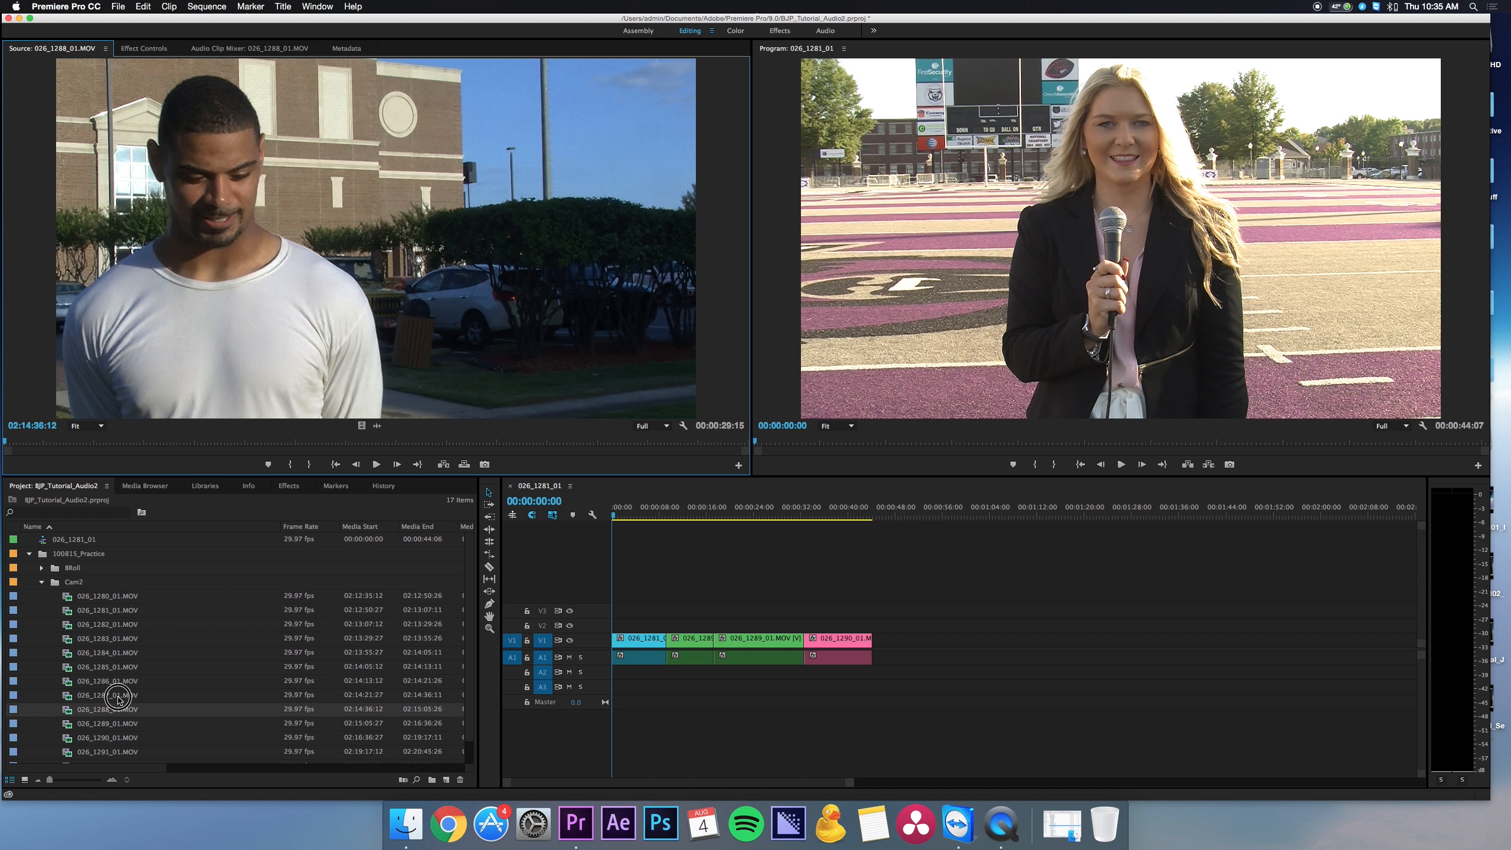
pyautogui.doubleClick(118, 696)
pyautogui.doubleClick(106, 737)
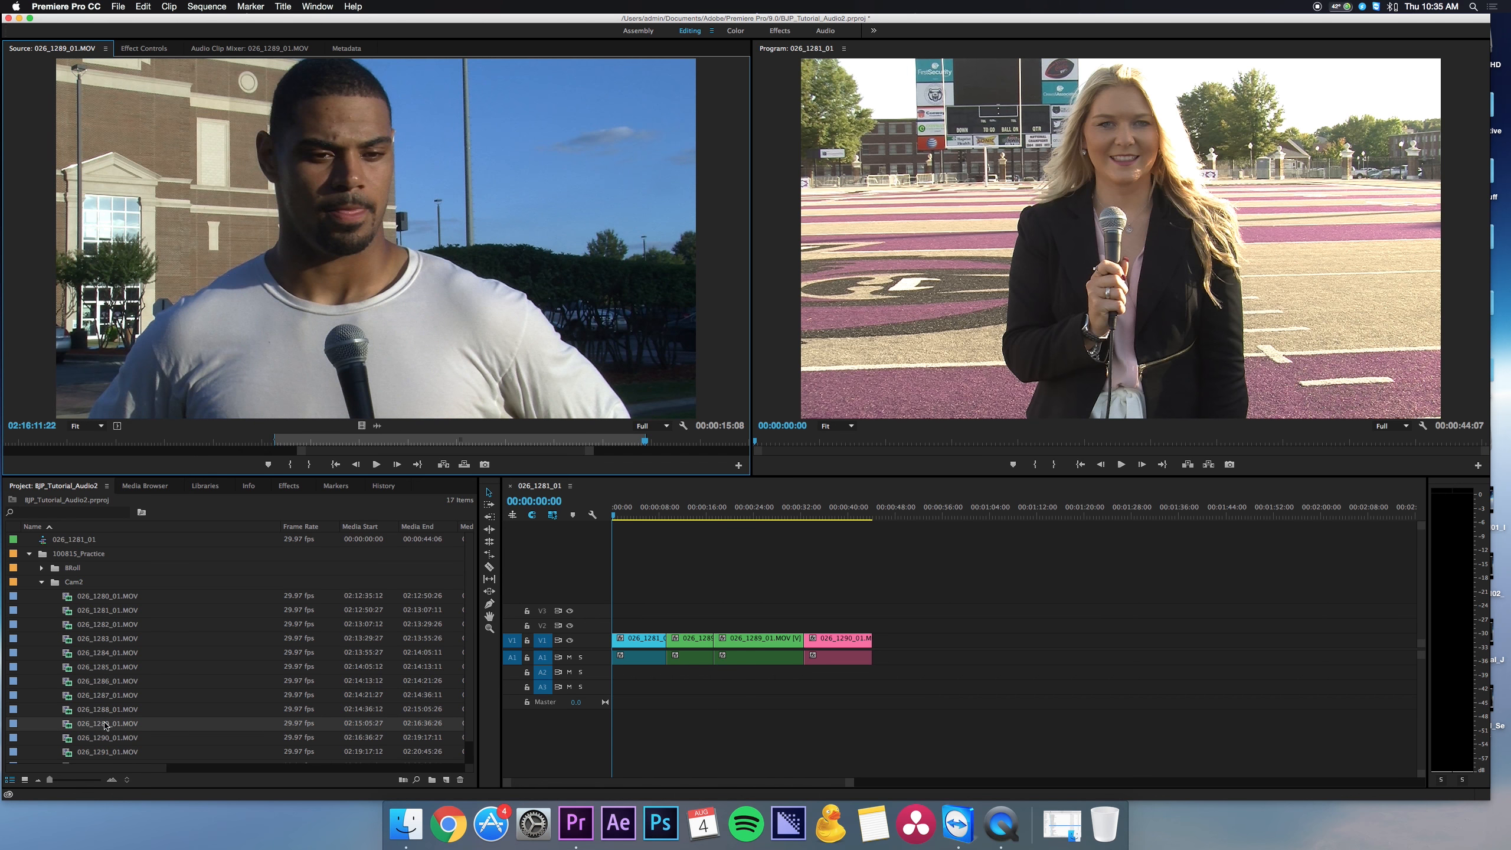
pyautogui.doubleClick(102, 750)
pyautogui.scroll(-1, 101, 749)
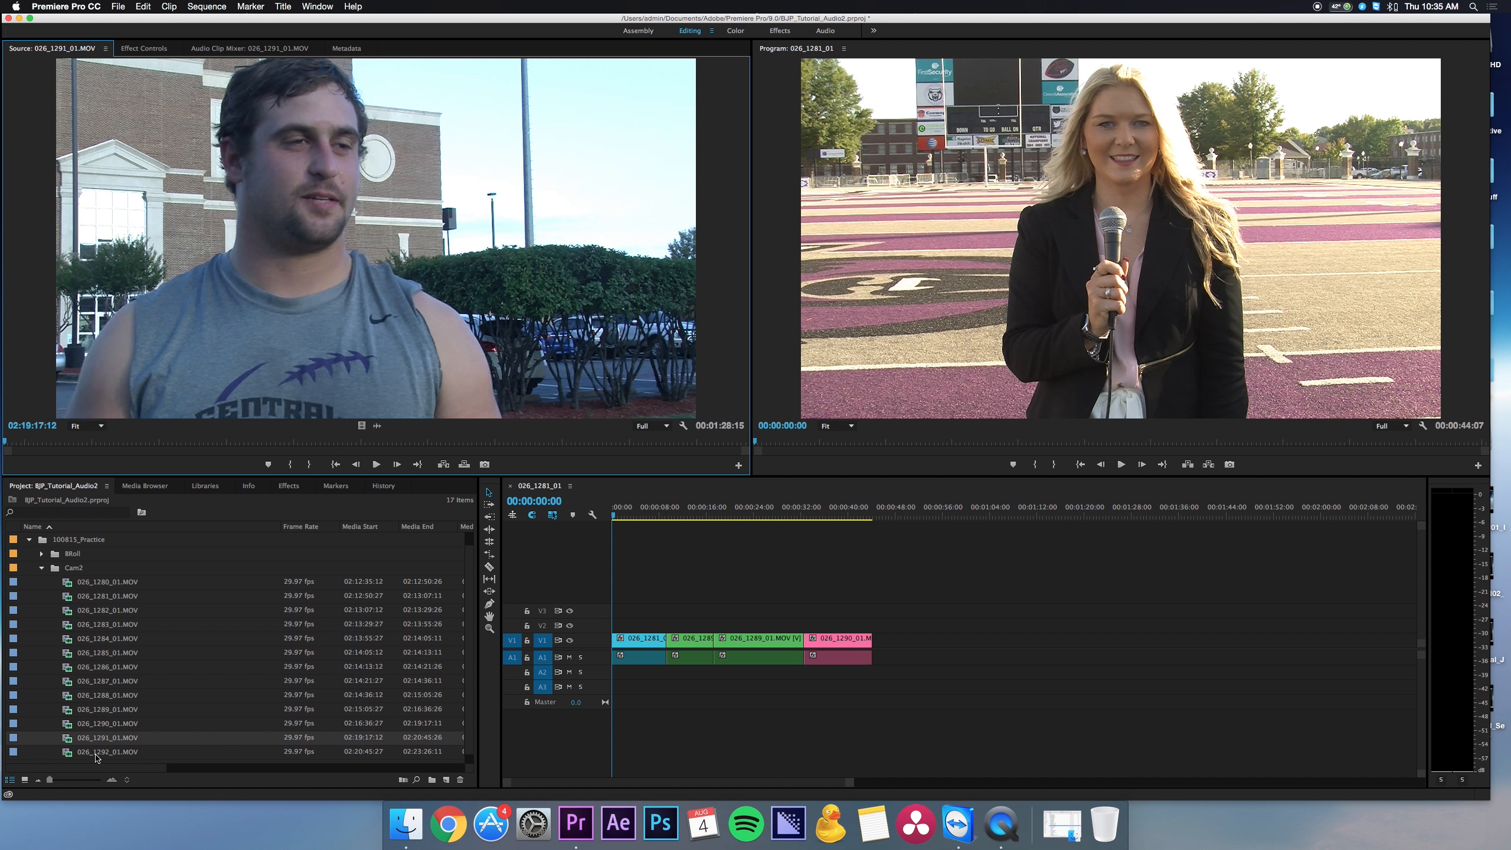
pyautogui.doubleClick(102, 751)
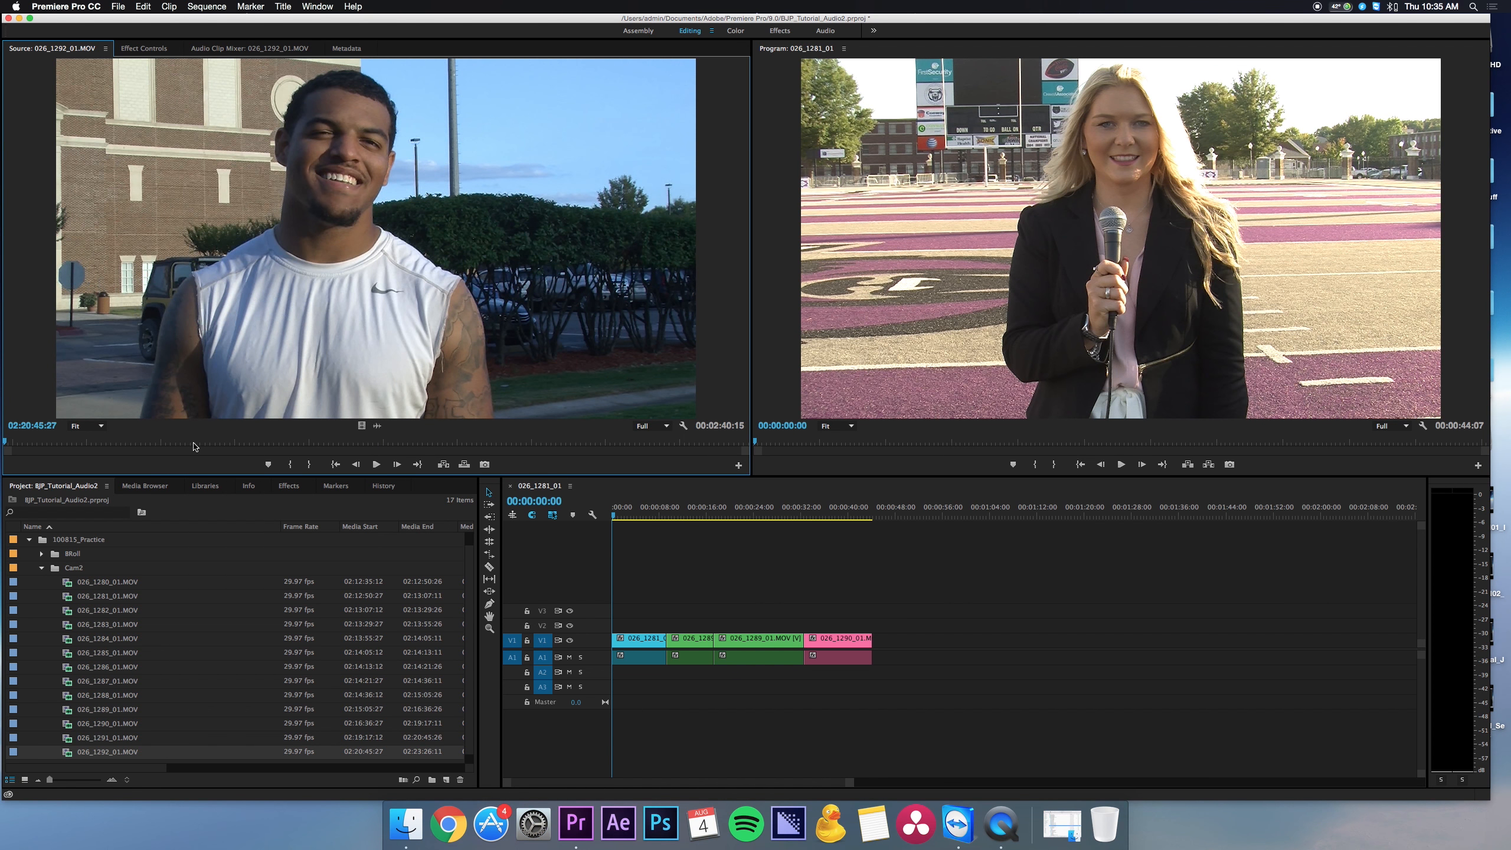
# - Mark a sound bite from 02:22:04:17 to 02:22:20:28 and add it after the last interview clip in the sequence
pyautogui.moveTo(193, 445); pyautogui.dragTo(368, 459)
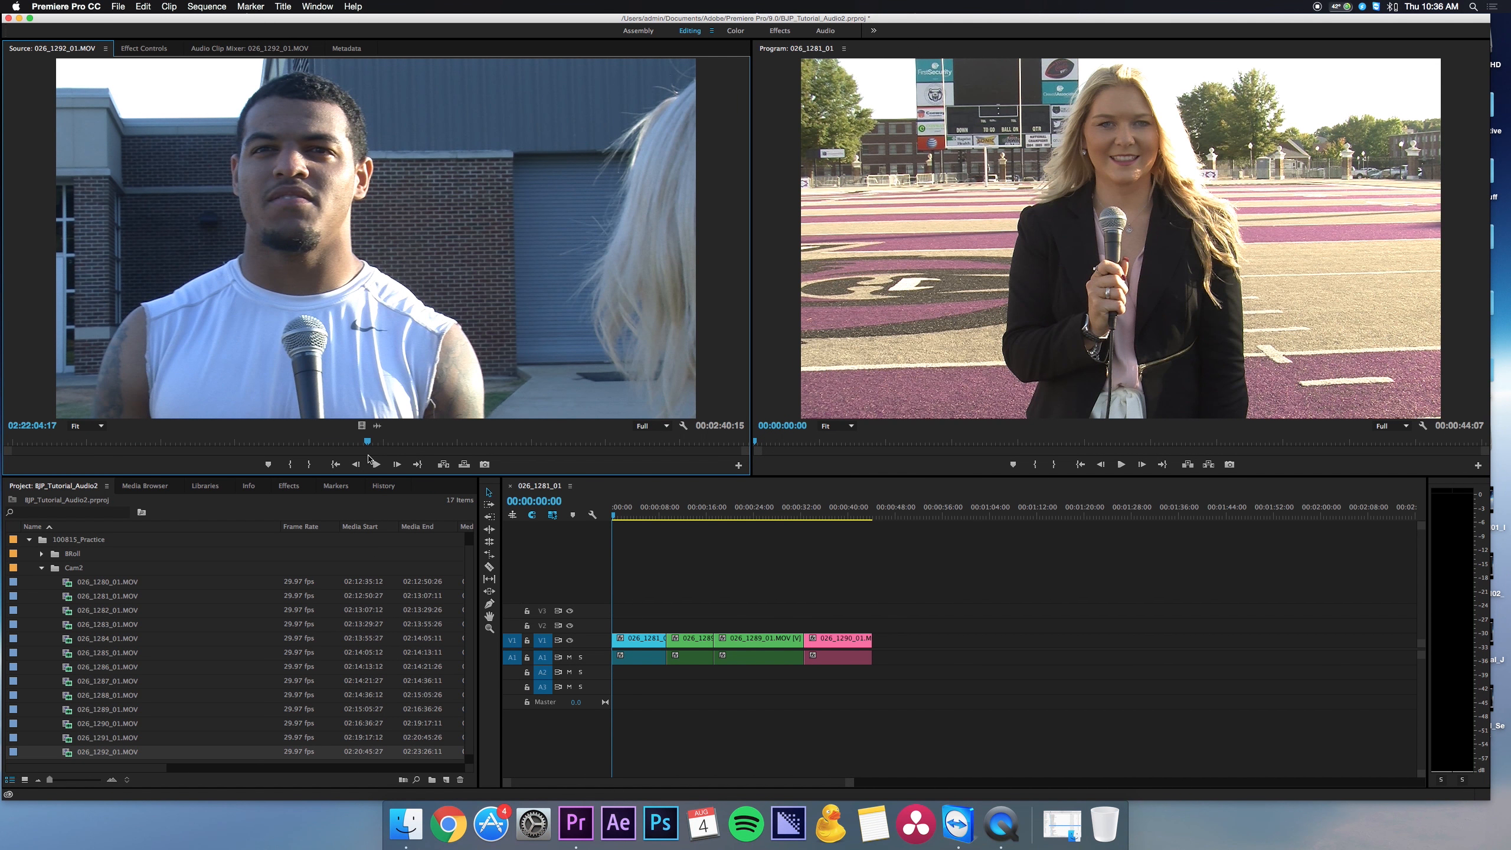
pyautogui.click(370, 461)
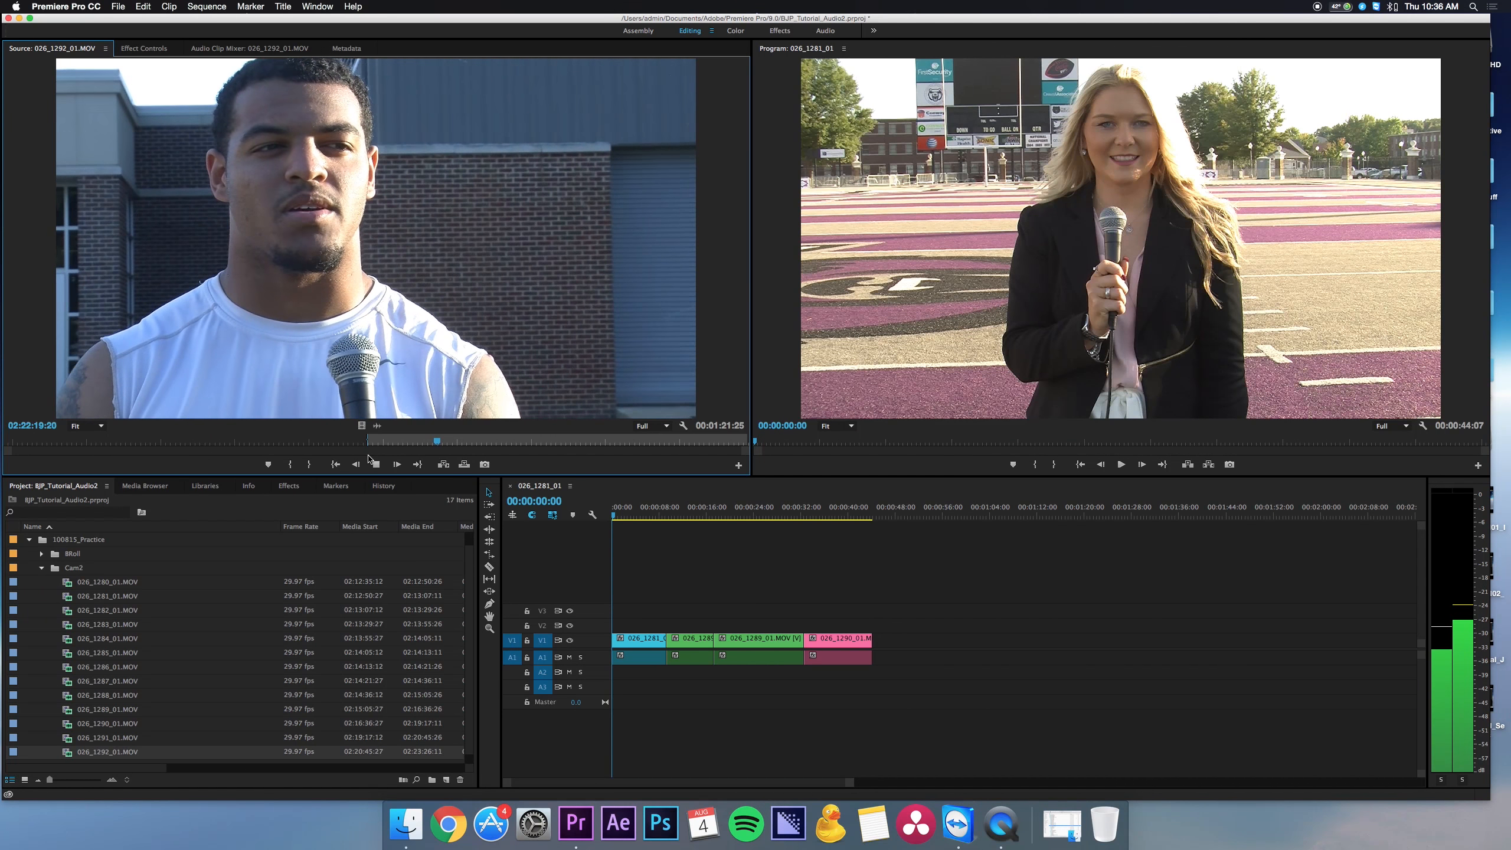
pyautogui.click(371, 461)
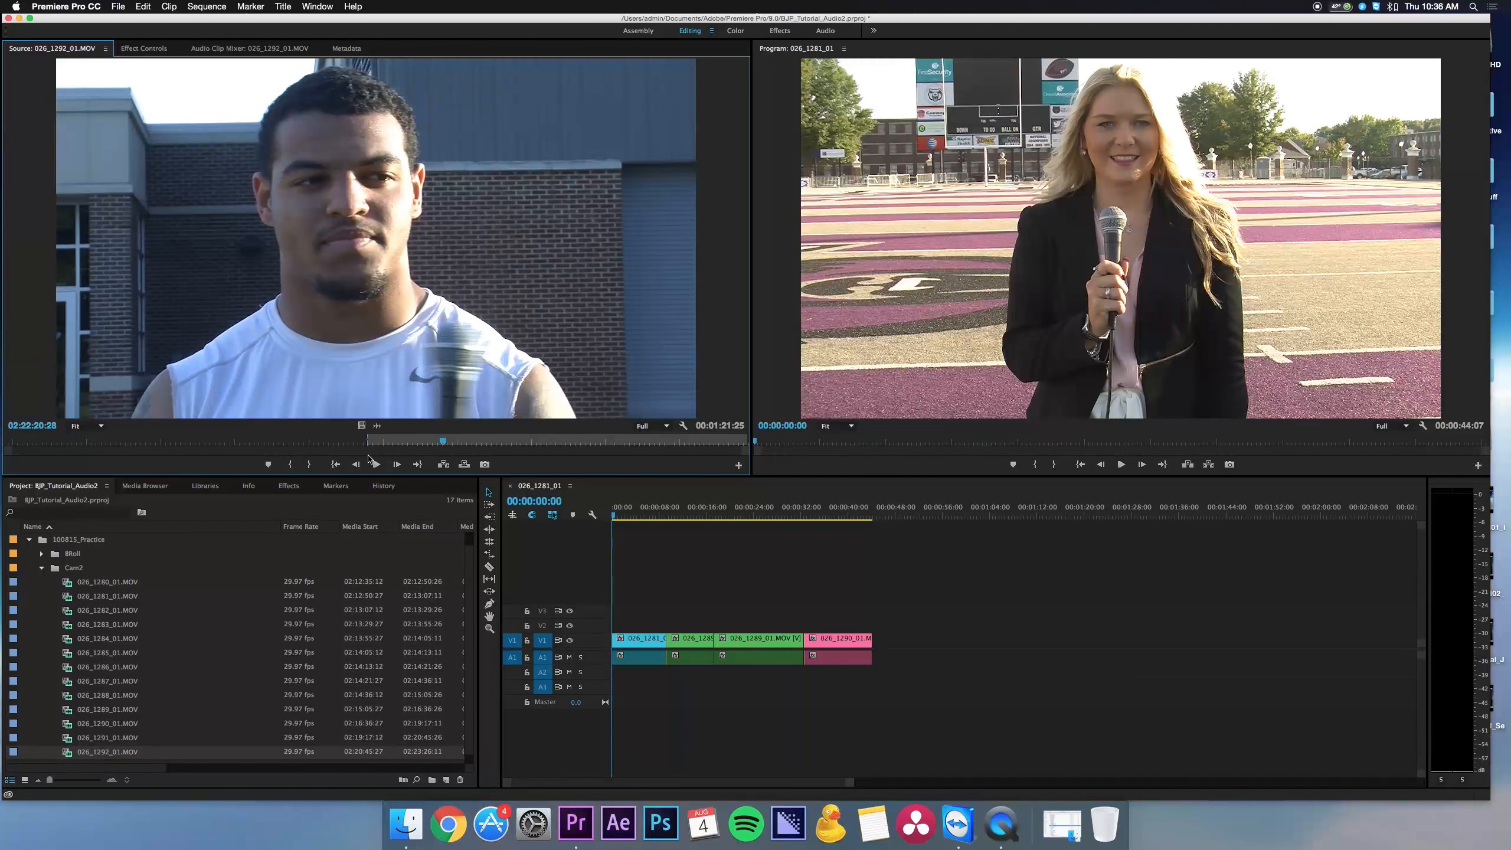
pyautogui.press('o')
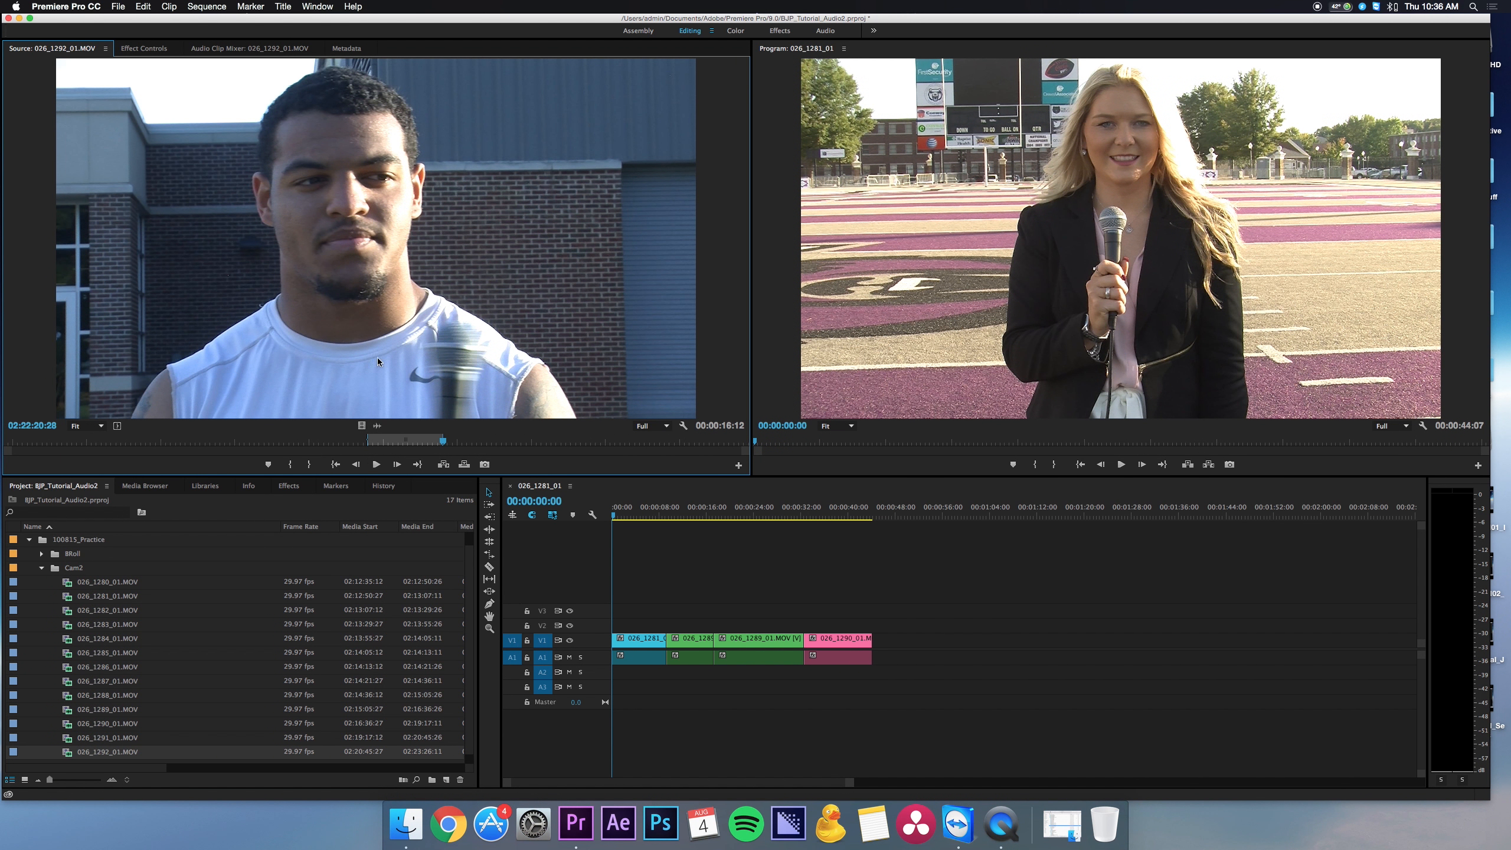
pyautogui.moveTo(378, 356); pyautogui.dragTo(881, 640)
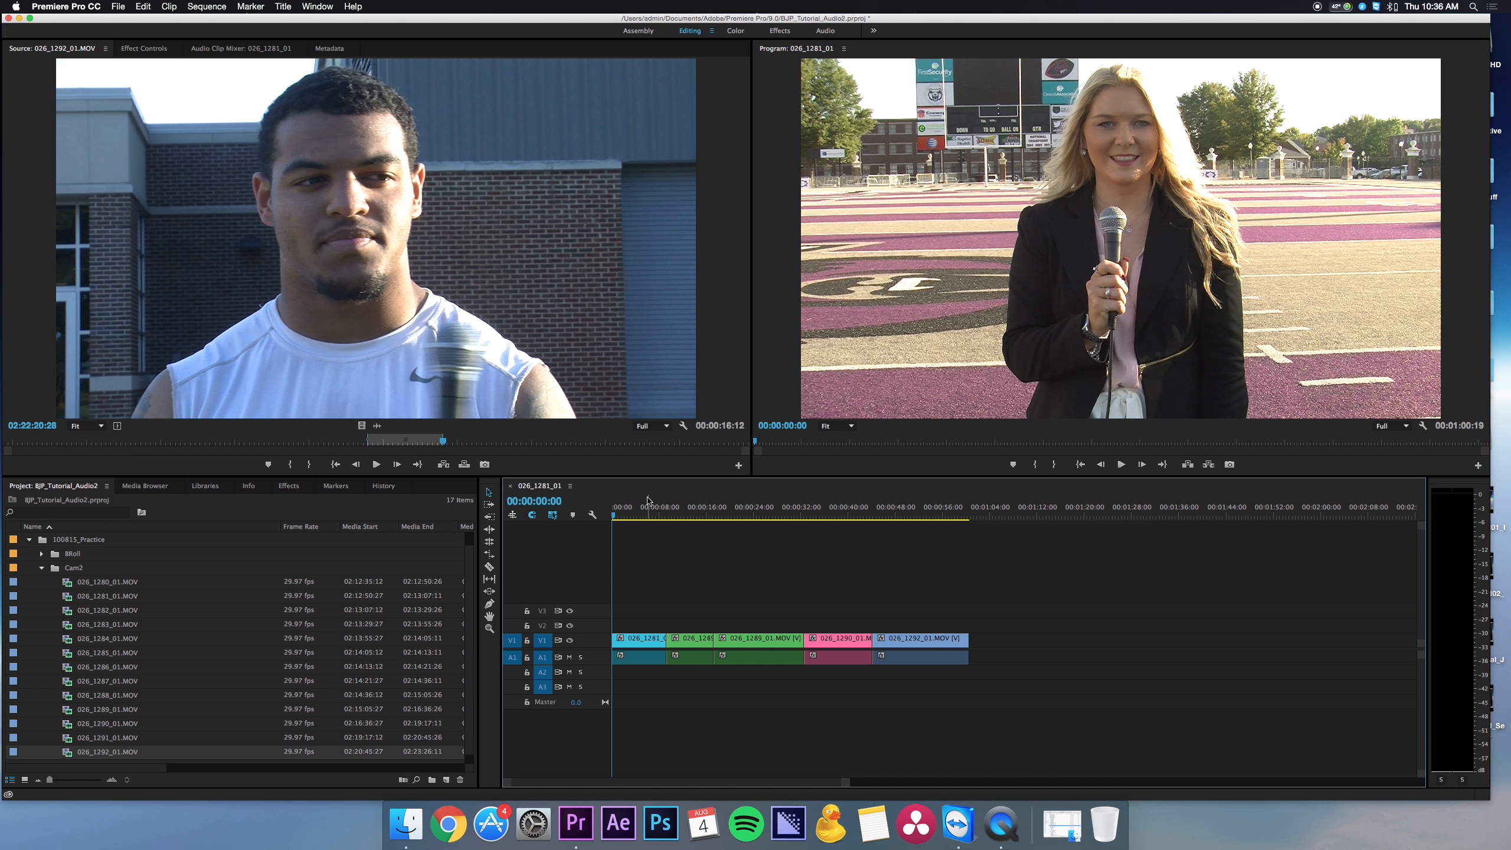
# - Preview the reporter's takes in the Cam2 bin, from 026_1282_01.MOV onward, to find one that follows the interviews
pyautogui.doubleClick(110, 595)
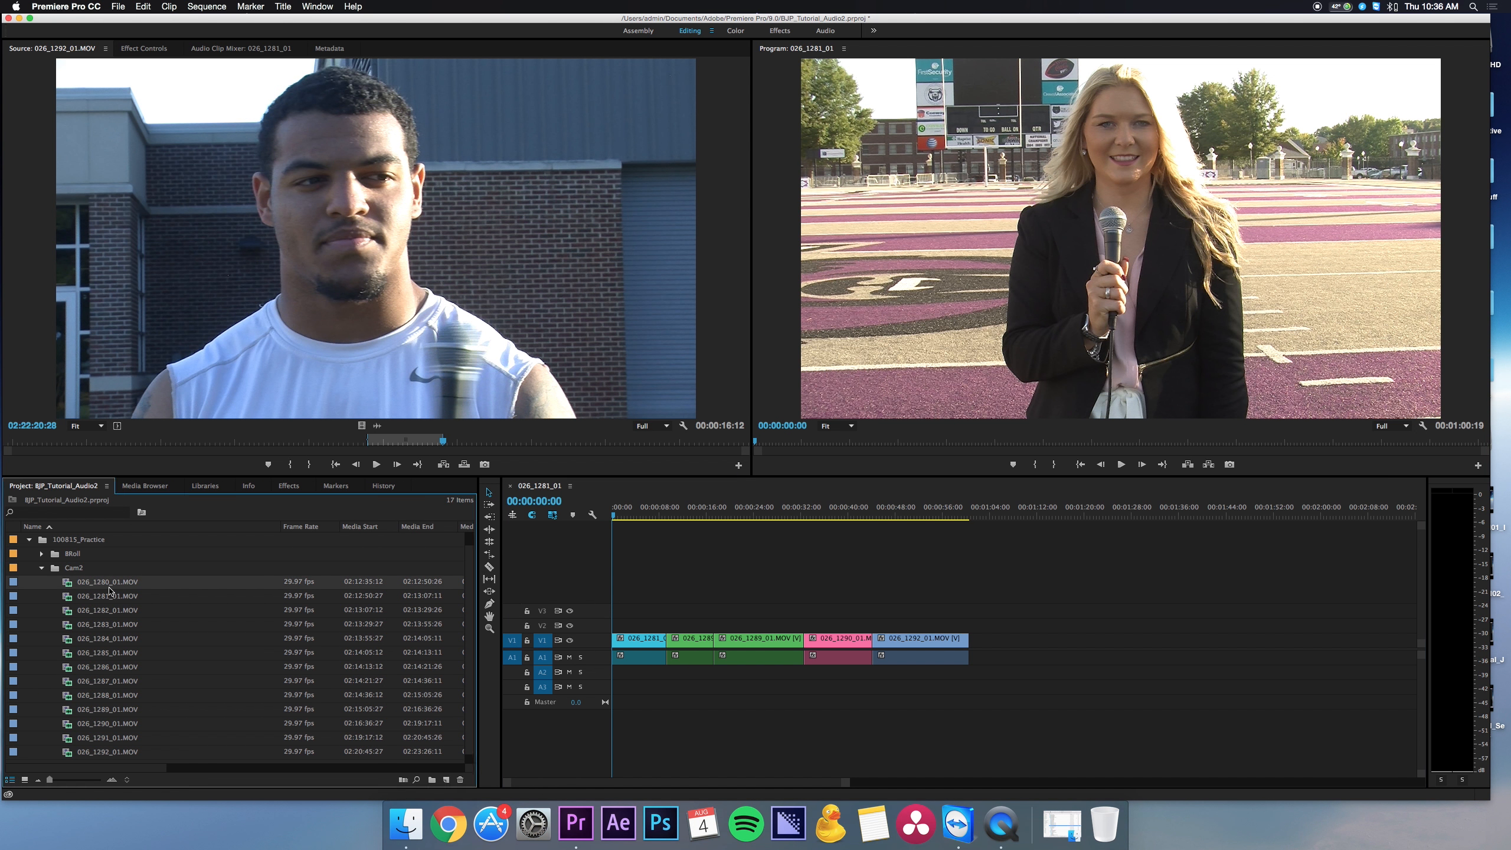
pyautogui.doubleClick(107, 609)
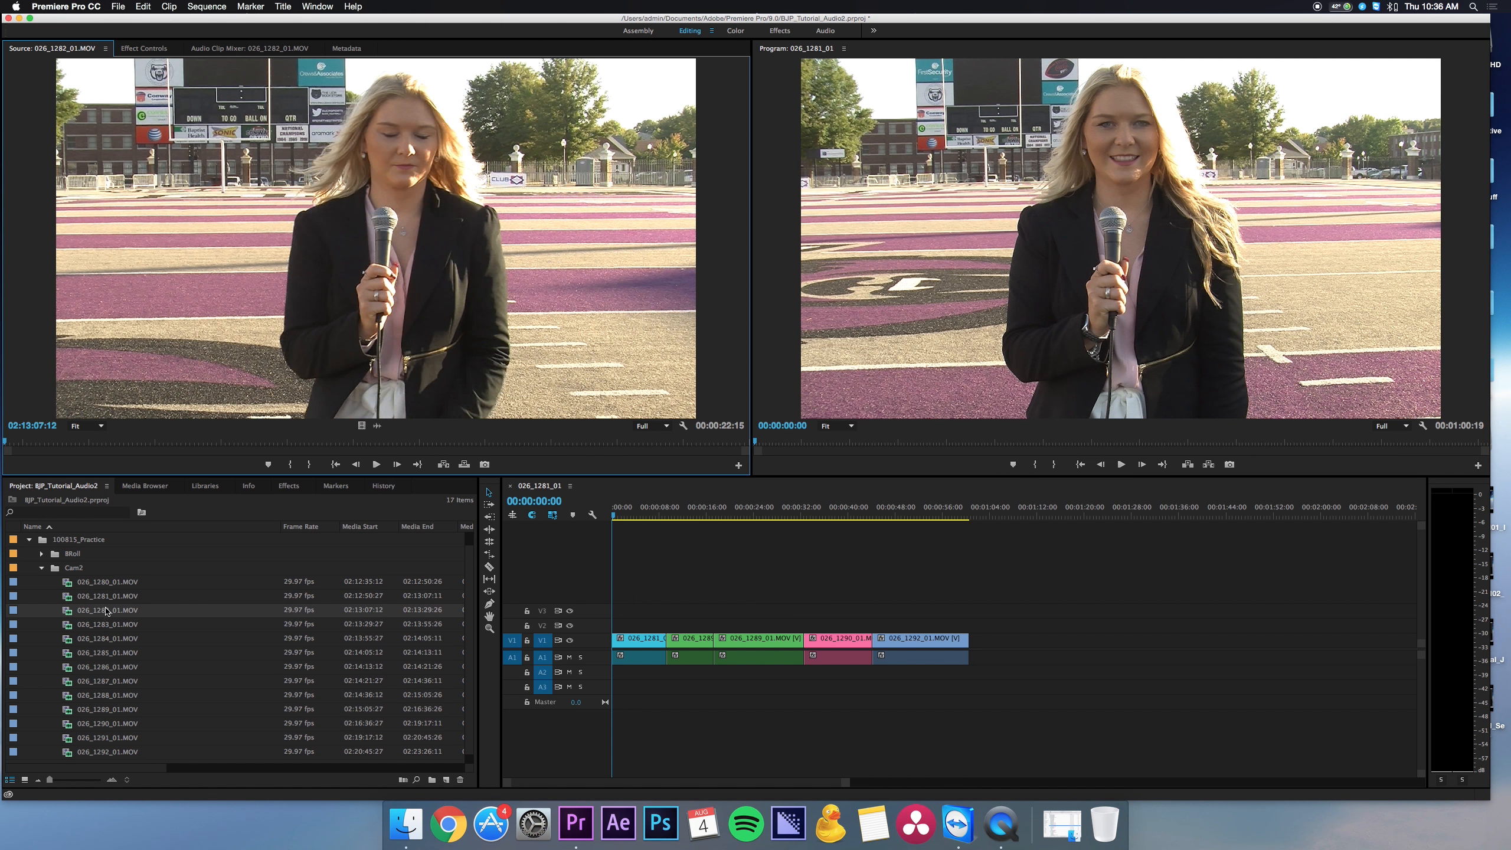
pyautogui.doubleClick(105, 624)
pyautogui.doubleClick(102, 637)
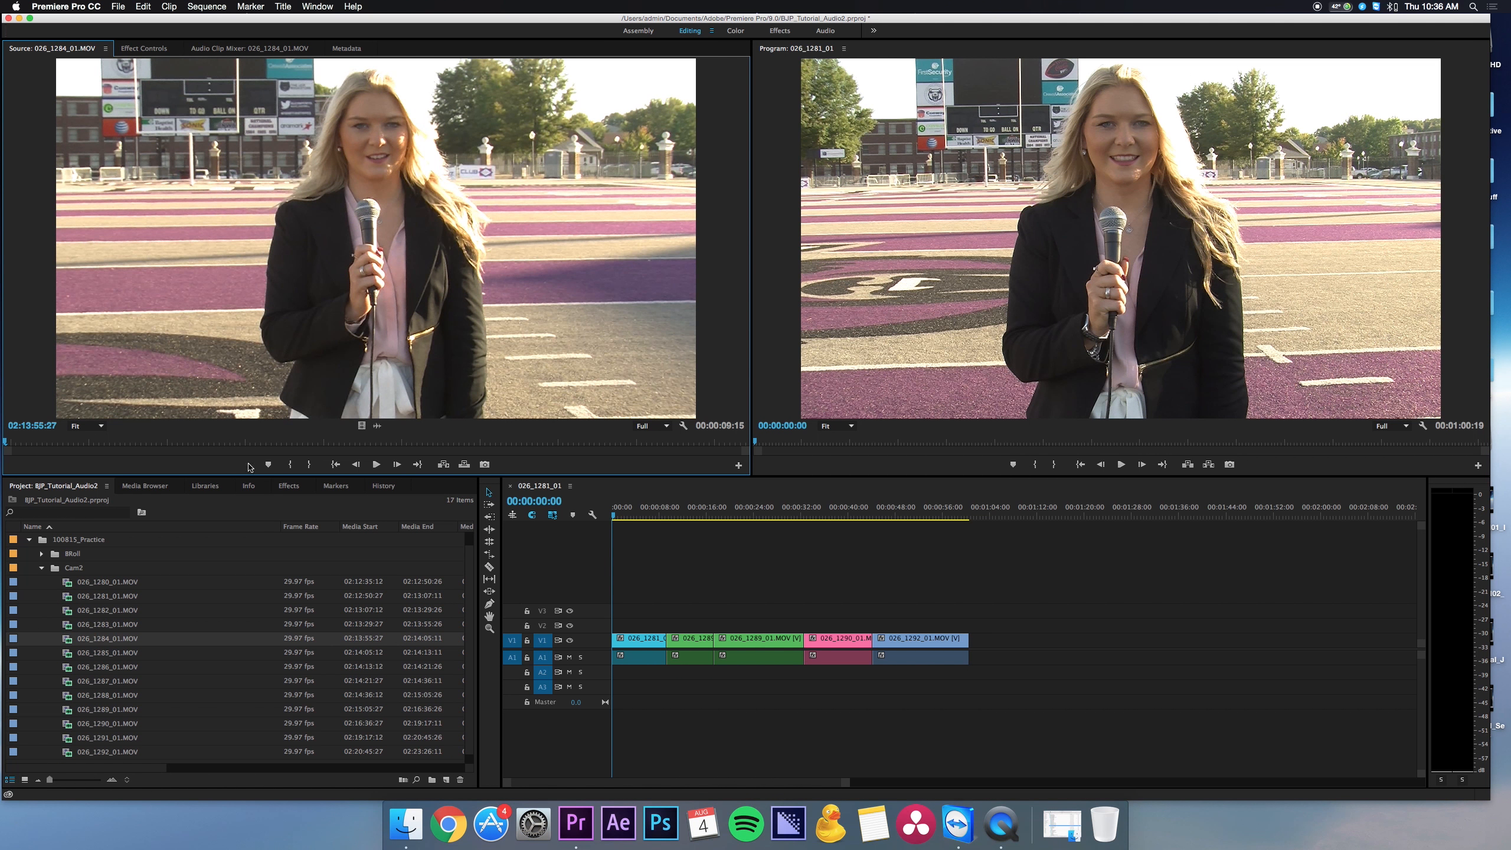
pyautogui.doubleClick(80, 653)
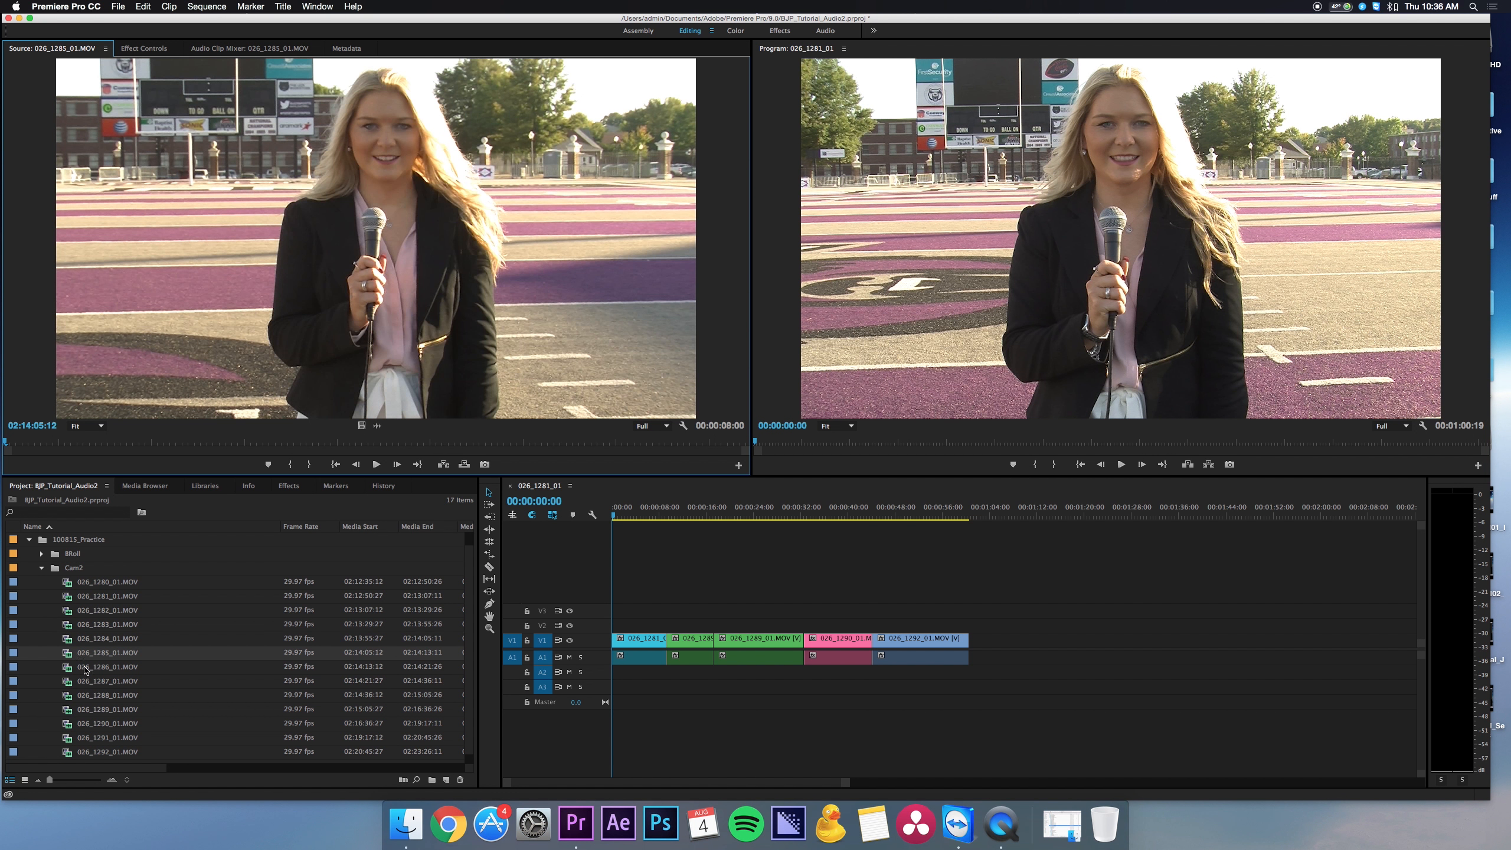
pyautogui.doubleClick(88, 666)
pyautogui.doubleClick(87, 679)
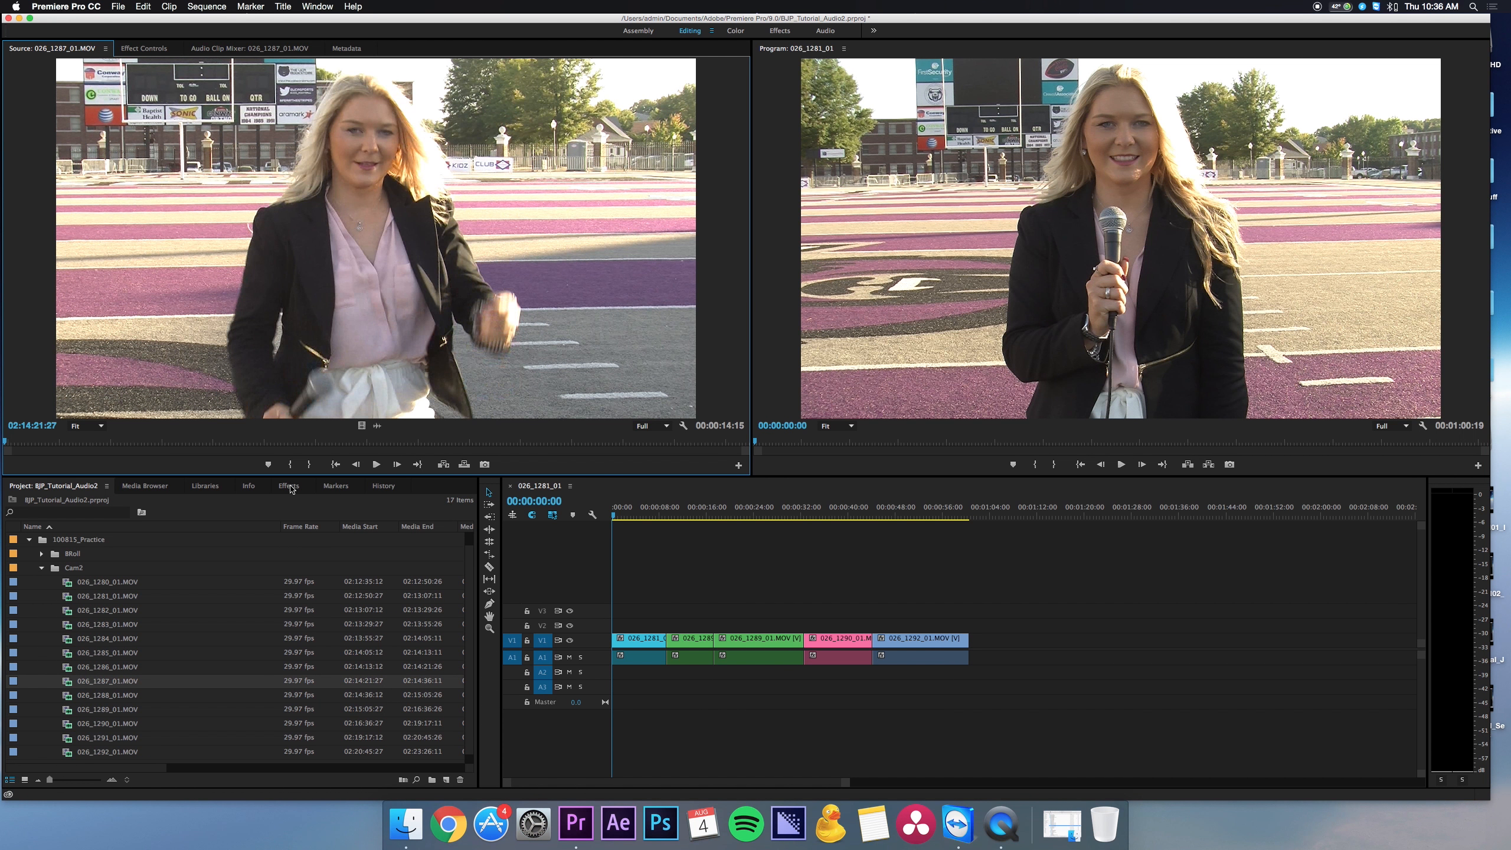
pyautogui.doubleClick(93, 695)
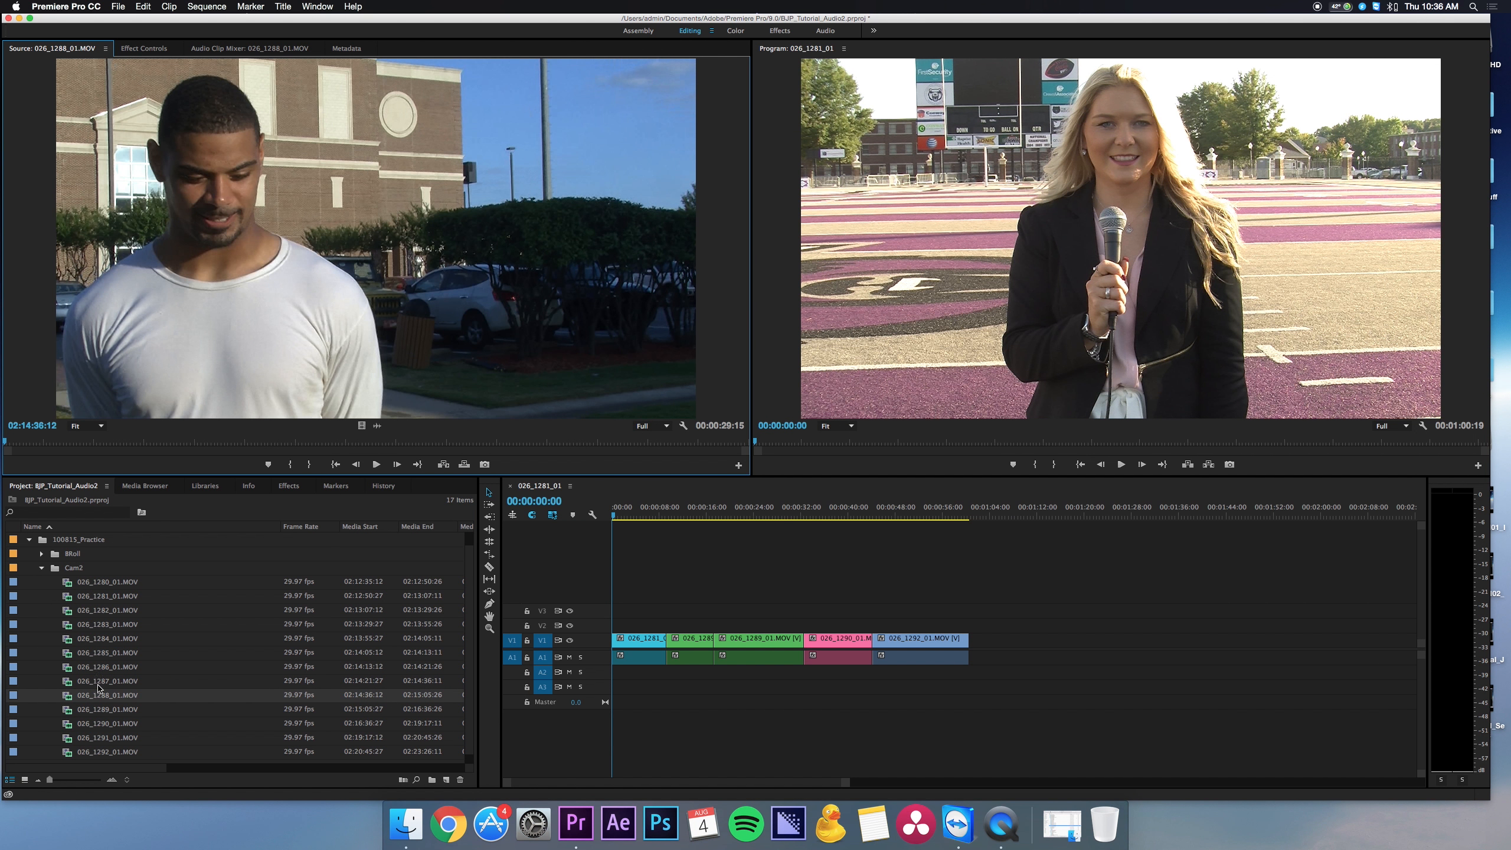
# - Open the reporter take 026_1287_01.MOV and mark its In point at 02:14:26:14
pyautogui.doubleClick(102, 681)
pyautogui.moveTo(58, 443); pyautogui.dragTo(236, 441)
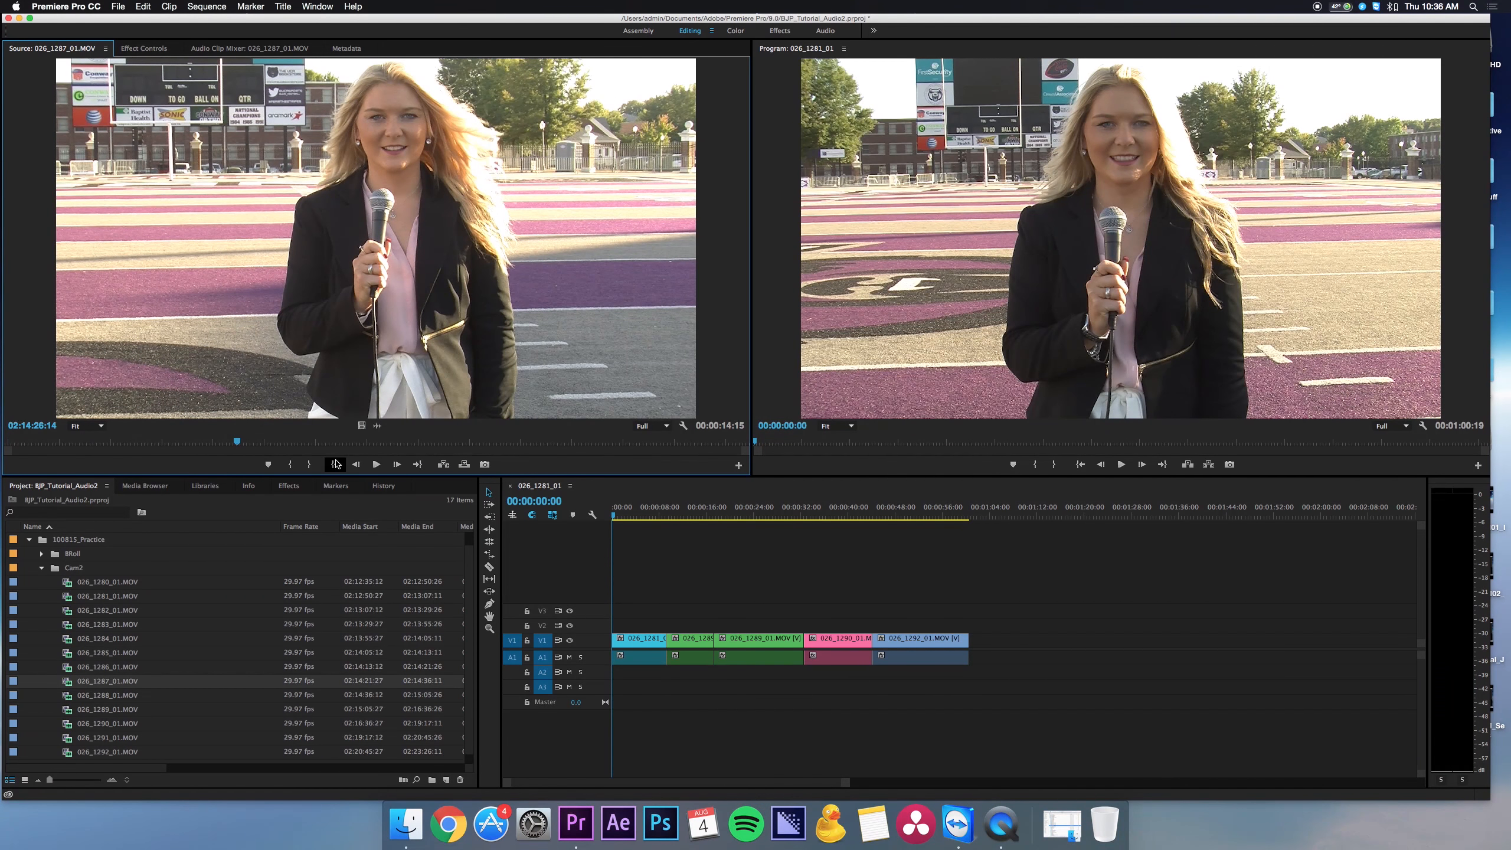
pyautogui.press('i')
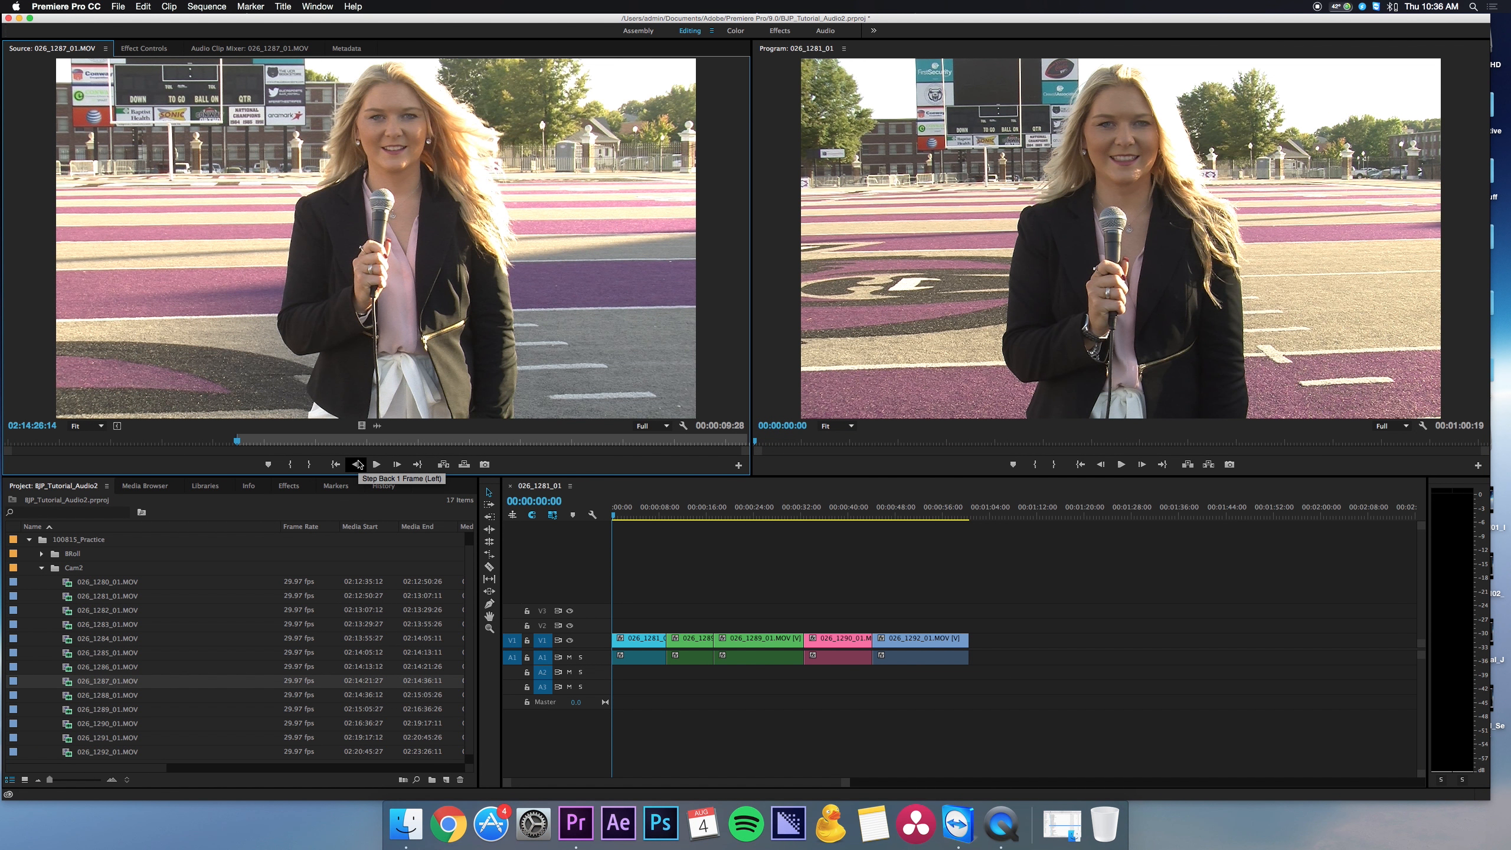
# - Add the reporter take, ending at 02:14:35:09, after the last clip in the sequence and expand the Audio 1 track
pyautogui.press('space')
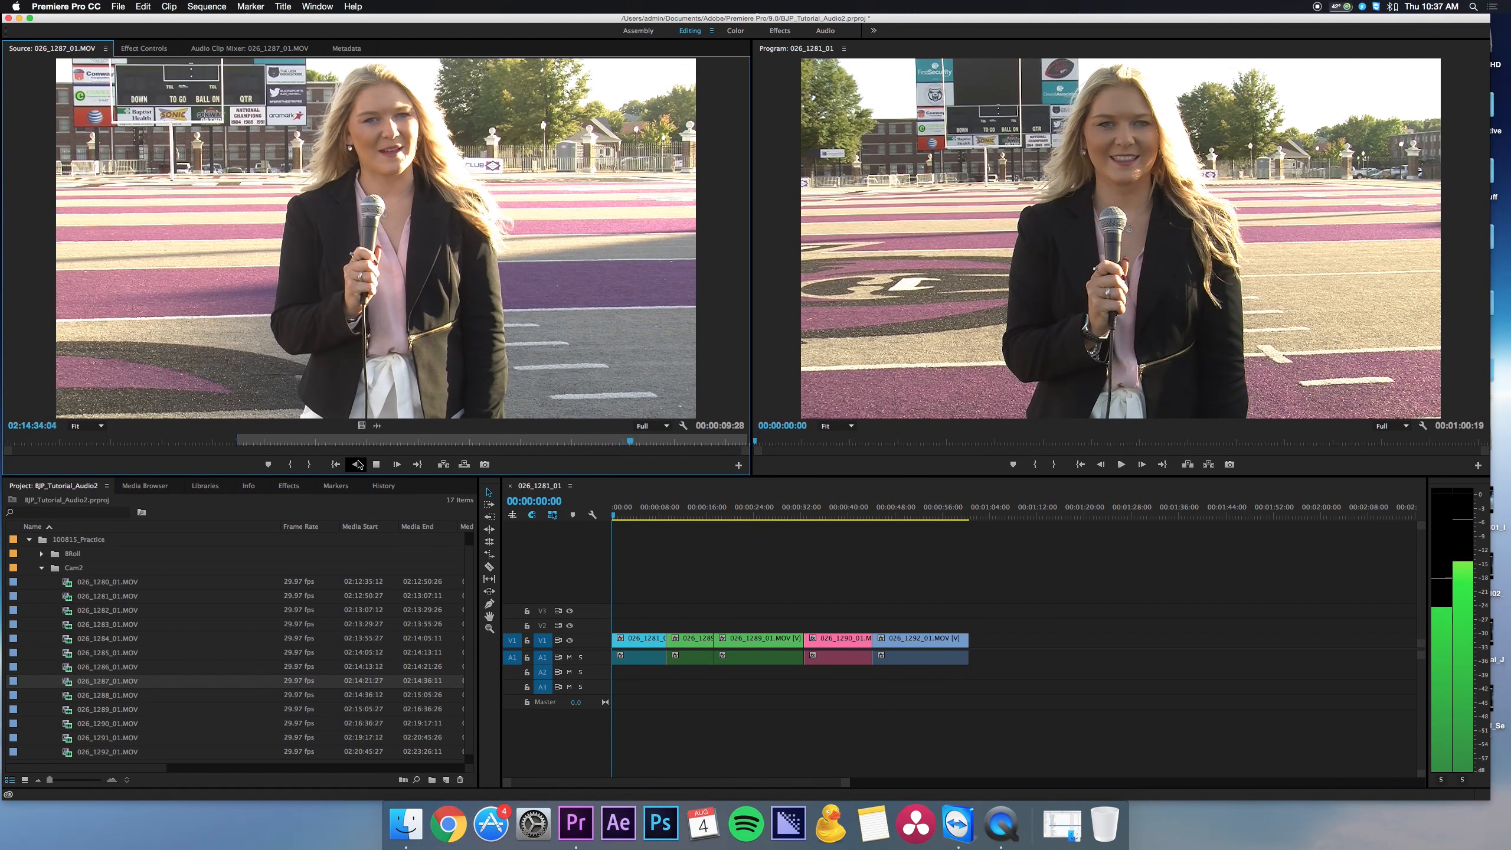
pyautogui.click(357, 464)
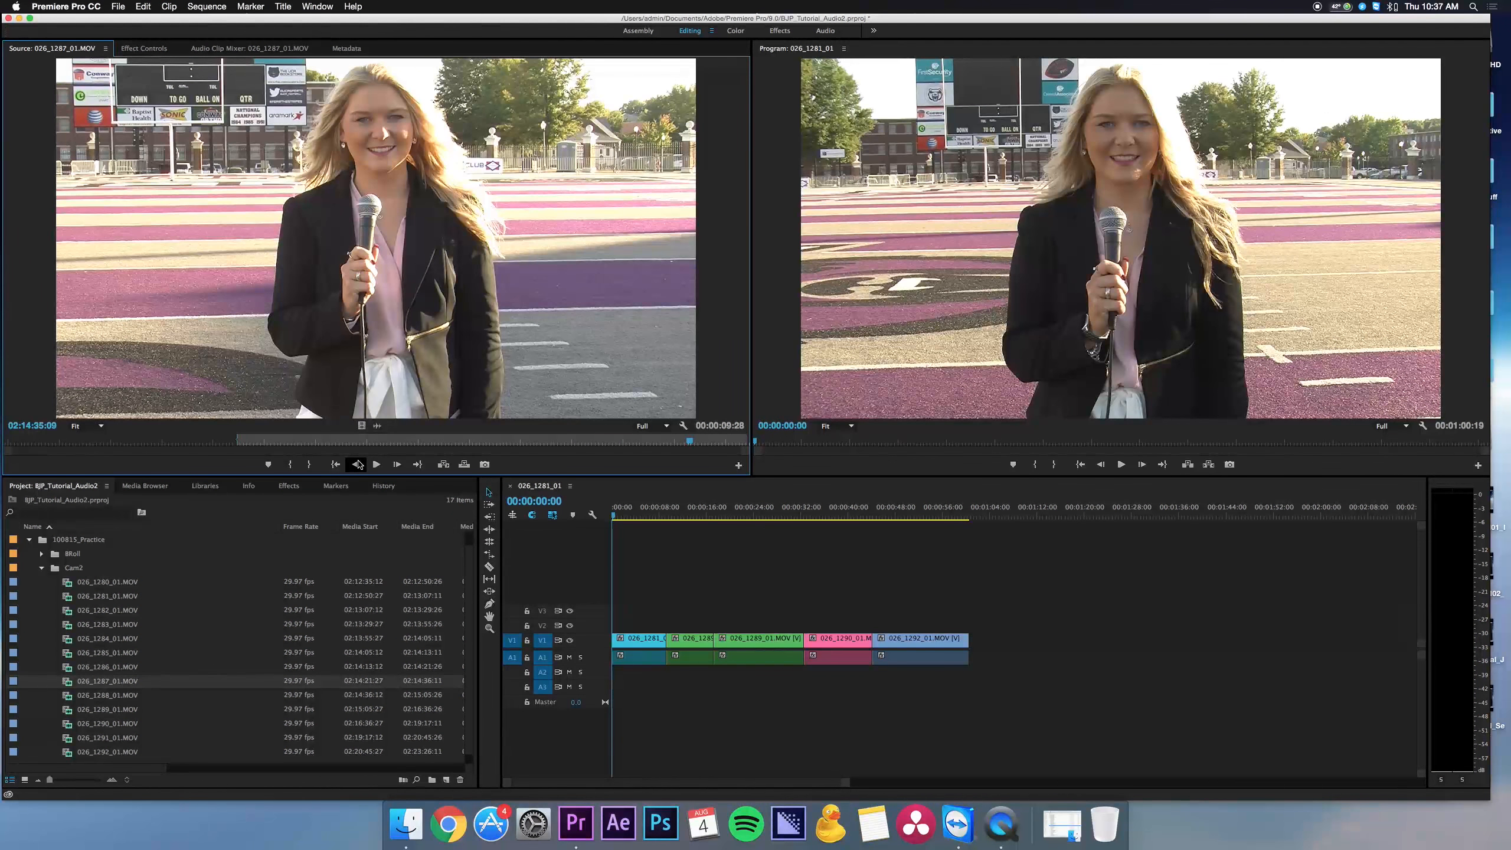
pyautogui.press('o')
pyautogui.moveTo(336, 339); pyautogui.dragTo(987, 640)
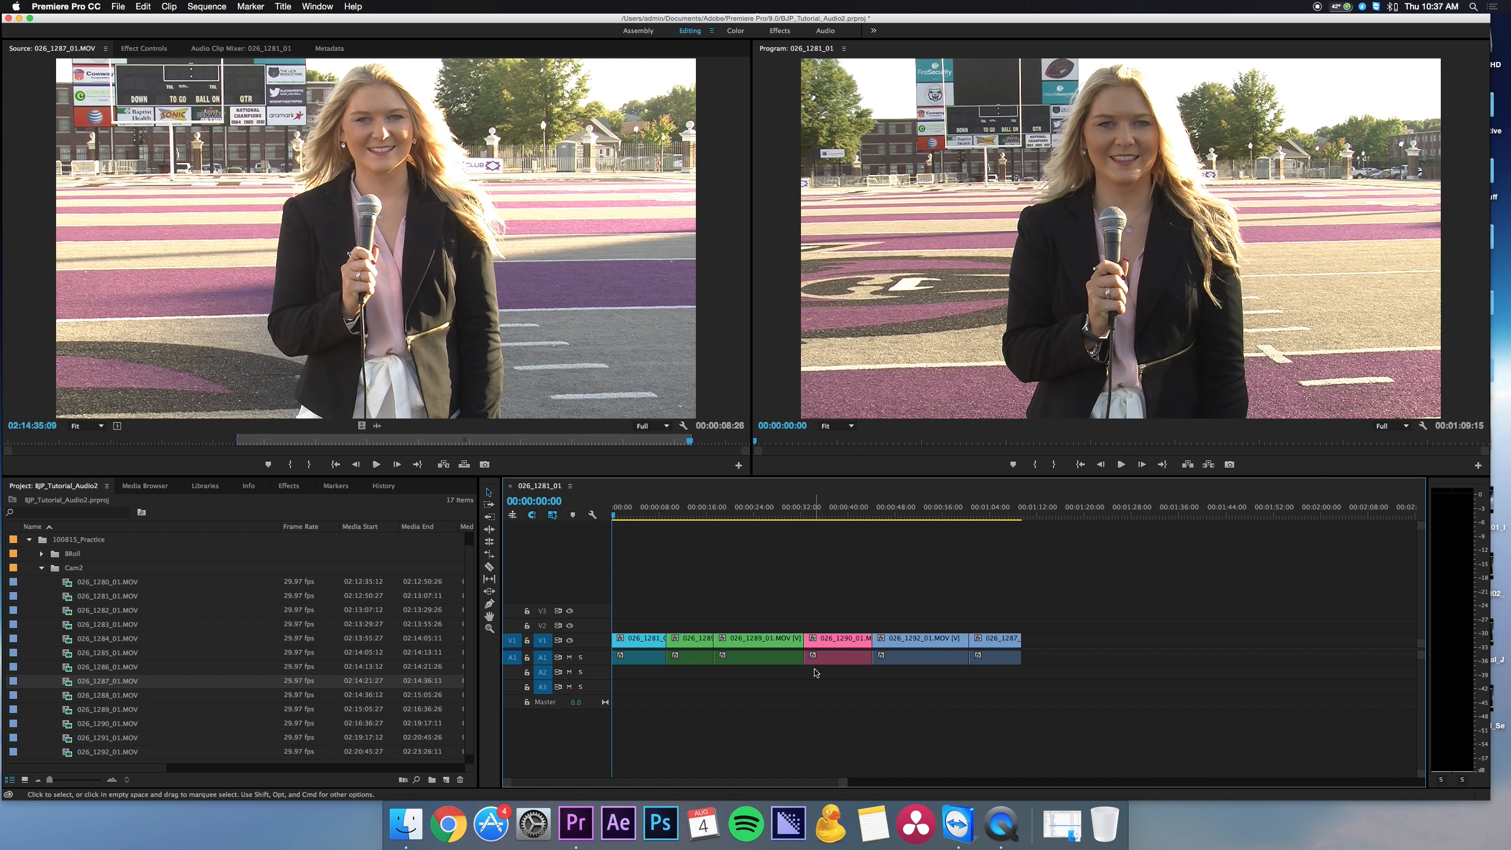
pyautogui.press('End')
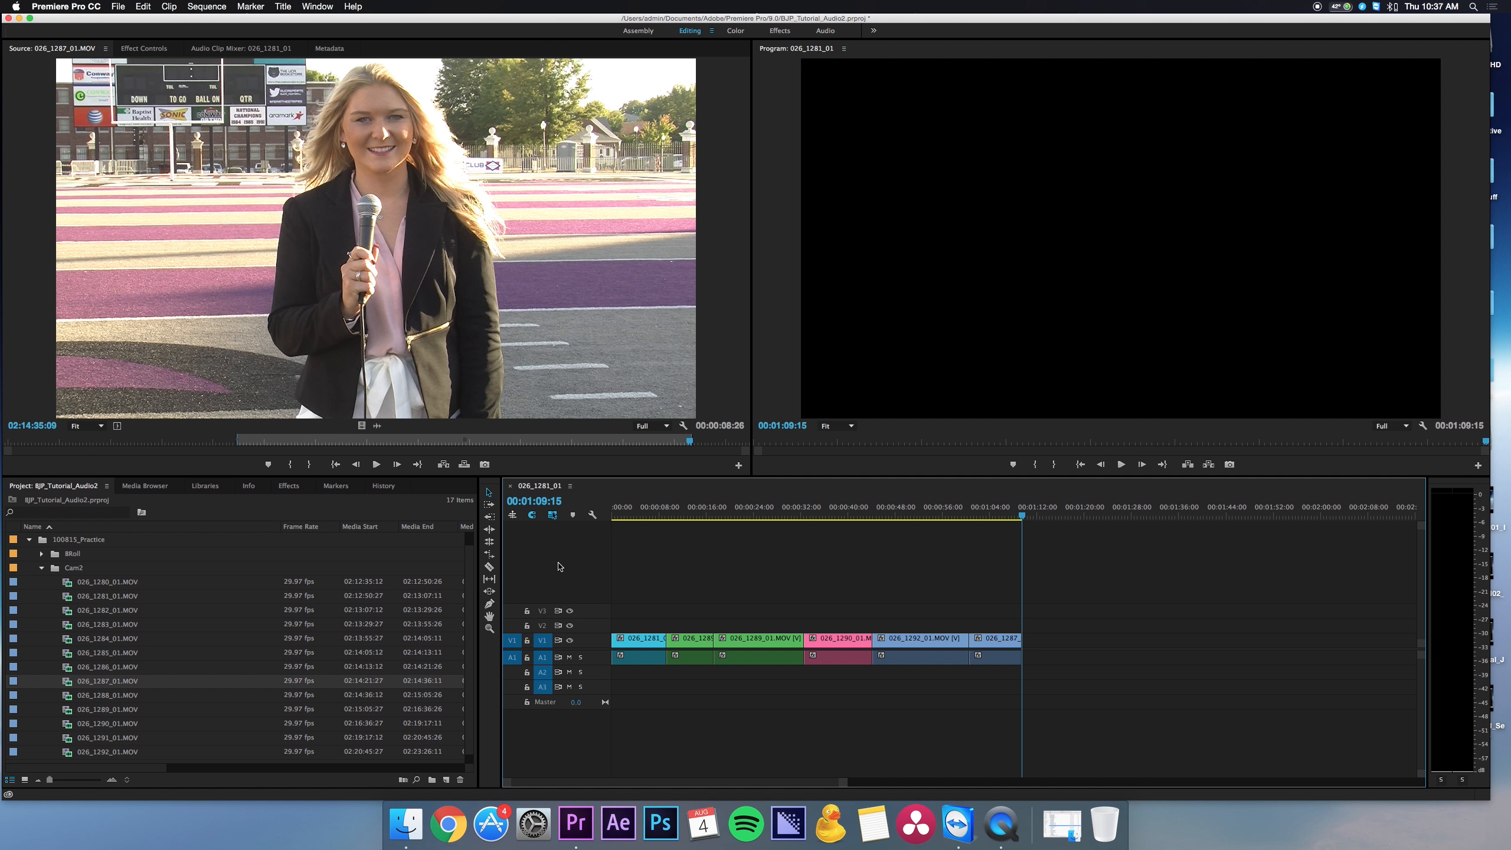
pyautogui.doubleClick(546, 663)
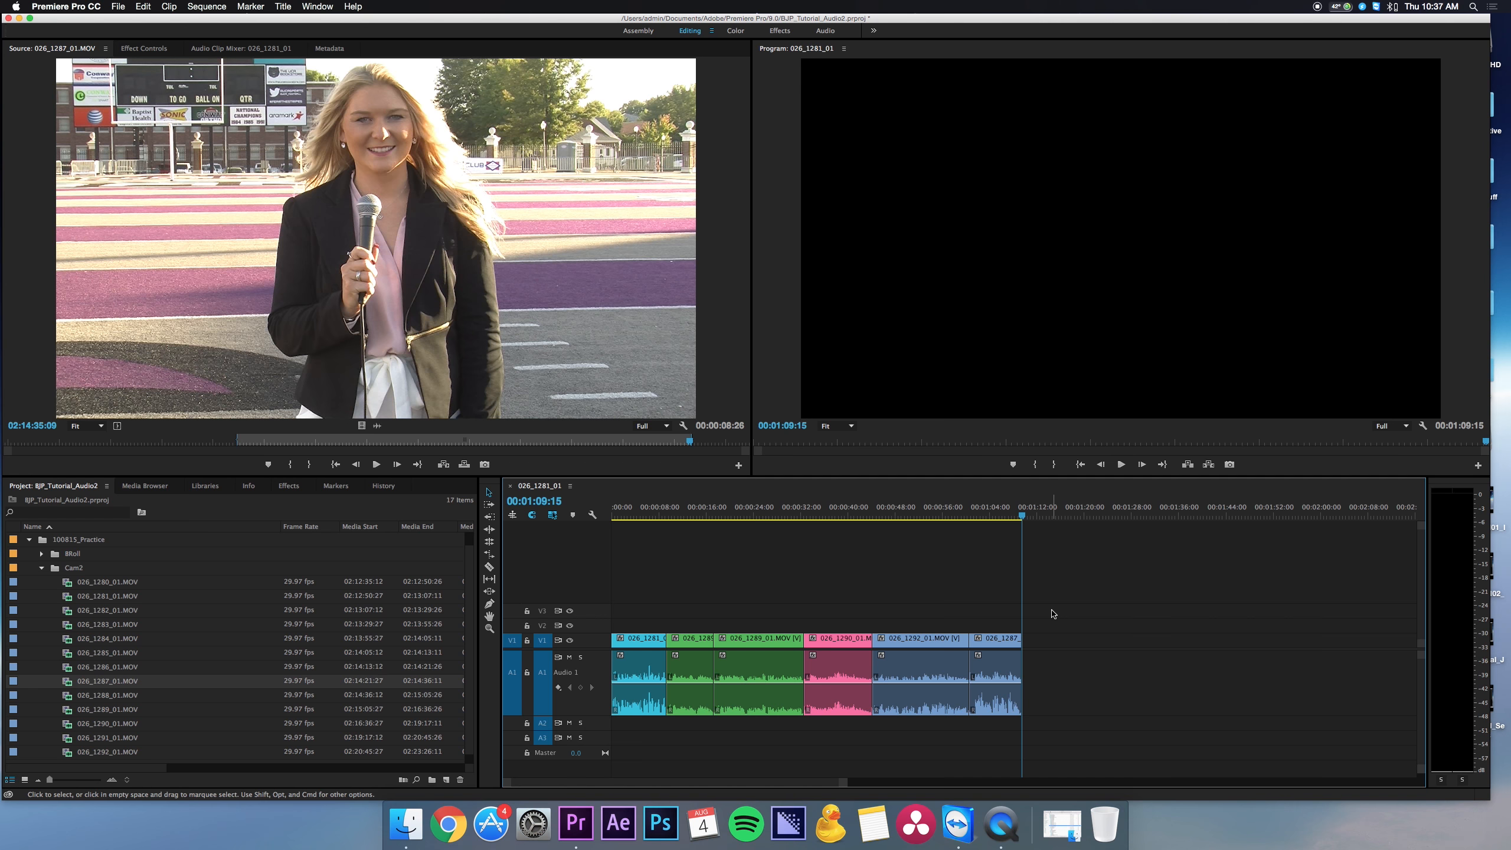
# - Try feeding both audio channels of all sequence clips from the left source channel and listen to part of 026_1289_01.MOV
pyautogui.moveTo(1051, 611); pyautogui.dragTo(619, 727)
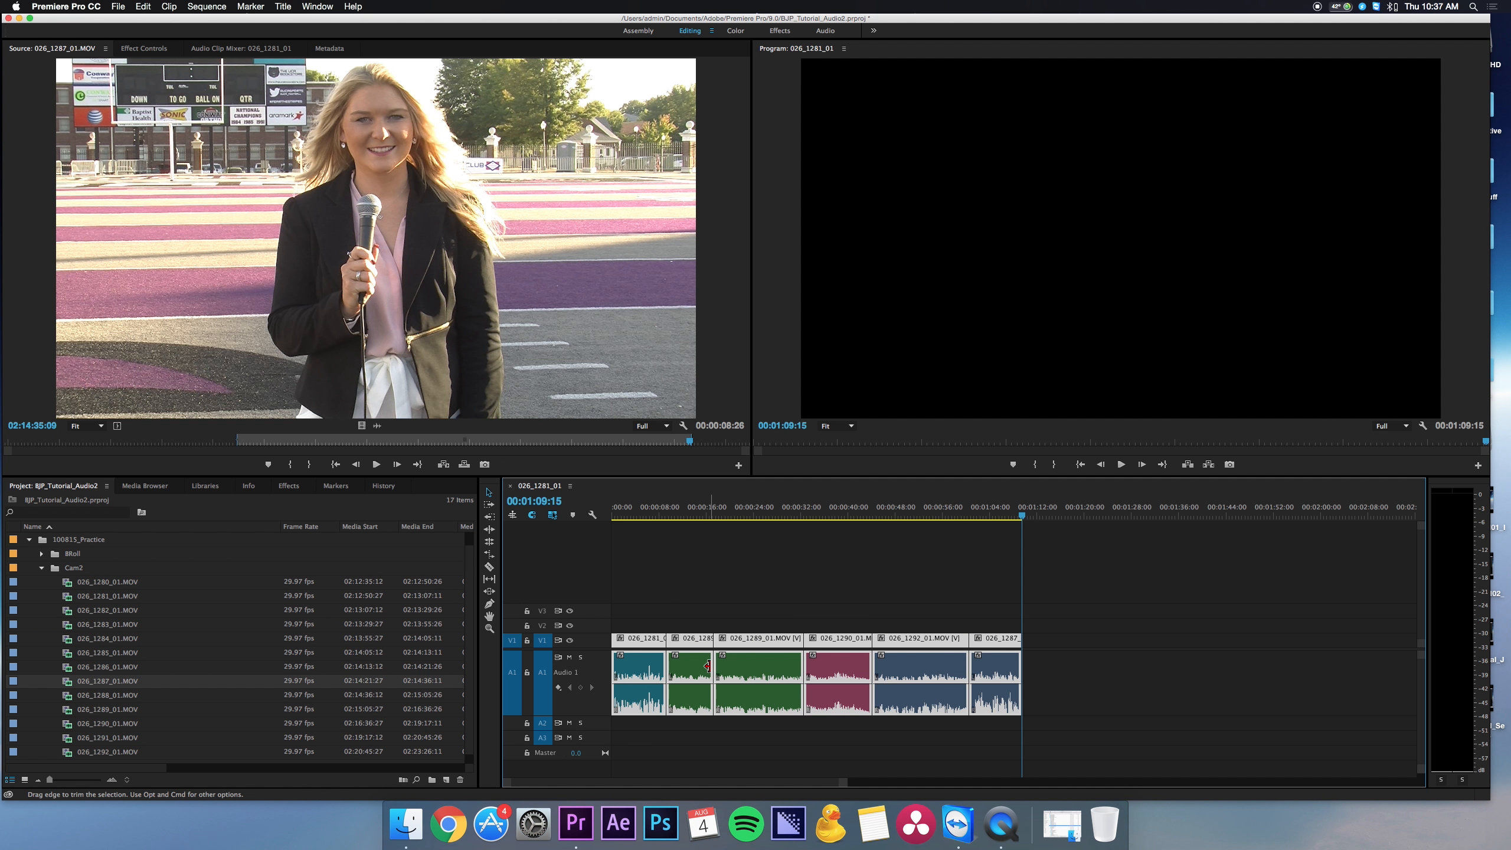
pyautogui.hotkey('shift', 'g')
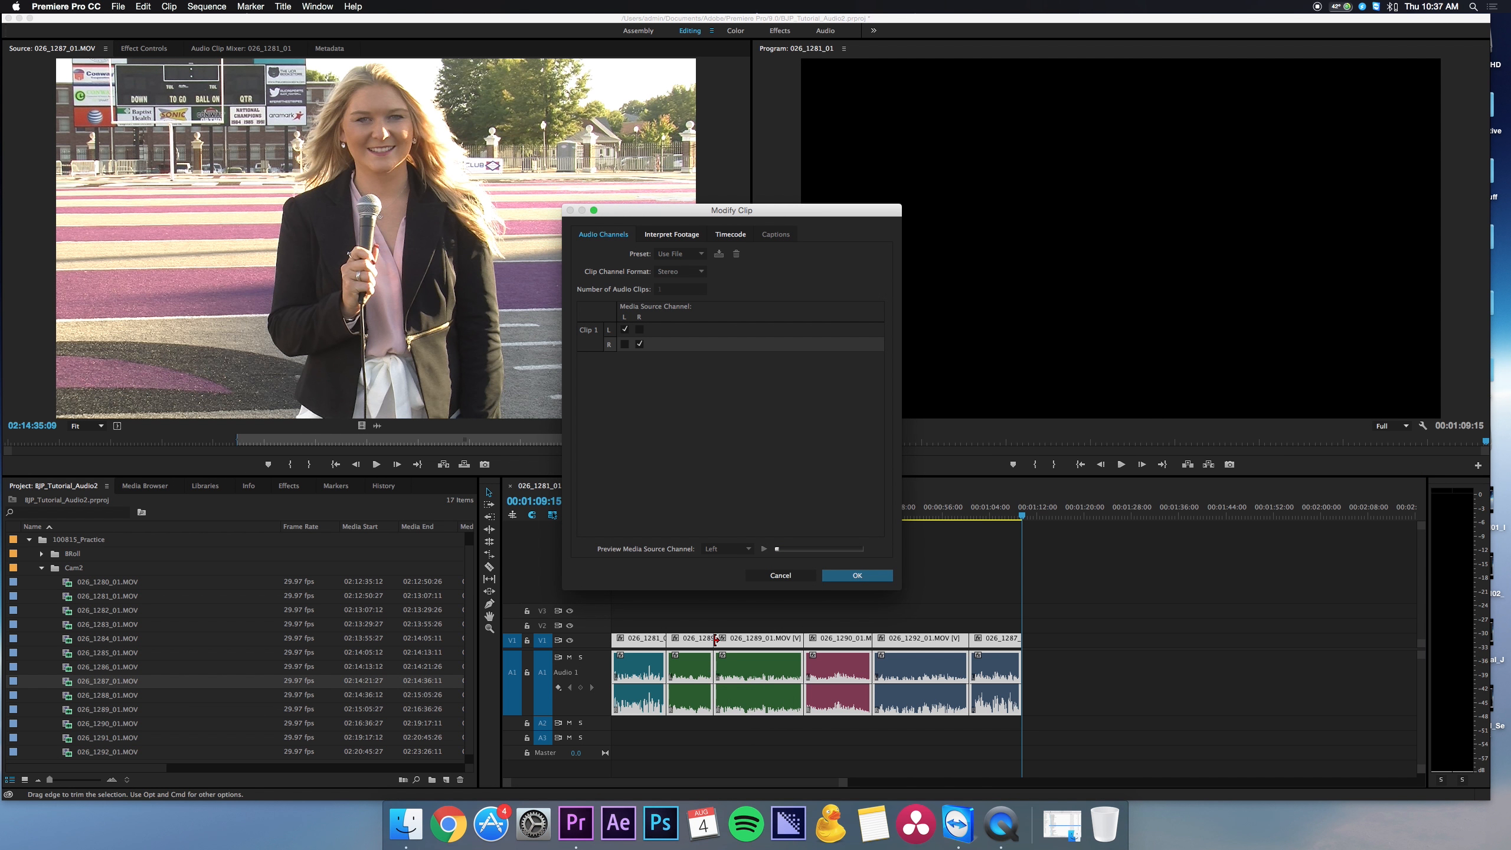
pyautogui.click(779, 577)
pyautogui.rightClick(745, 662)
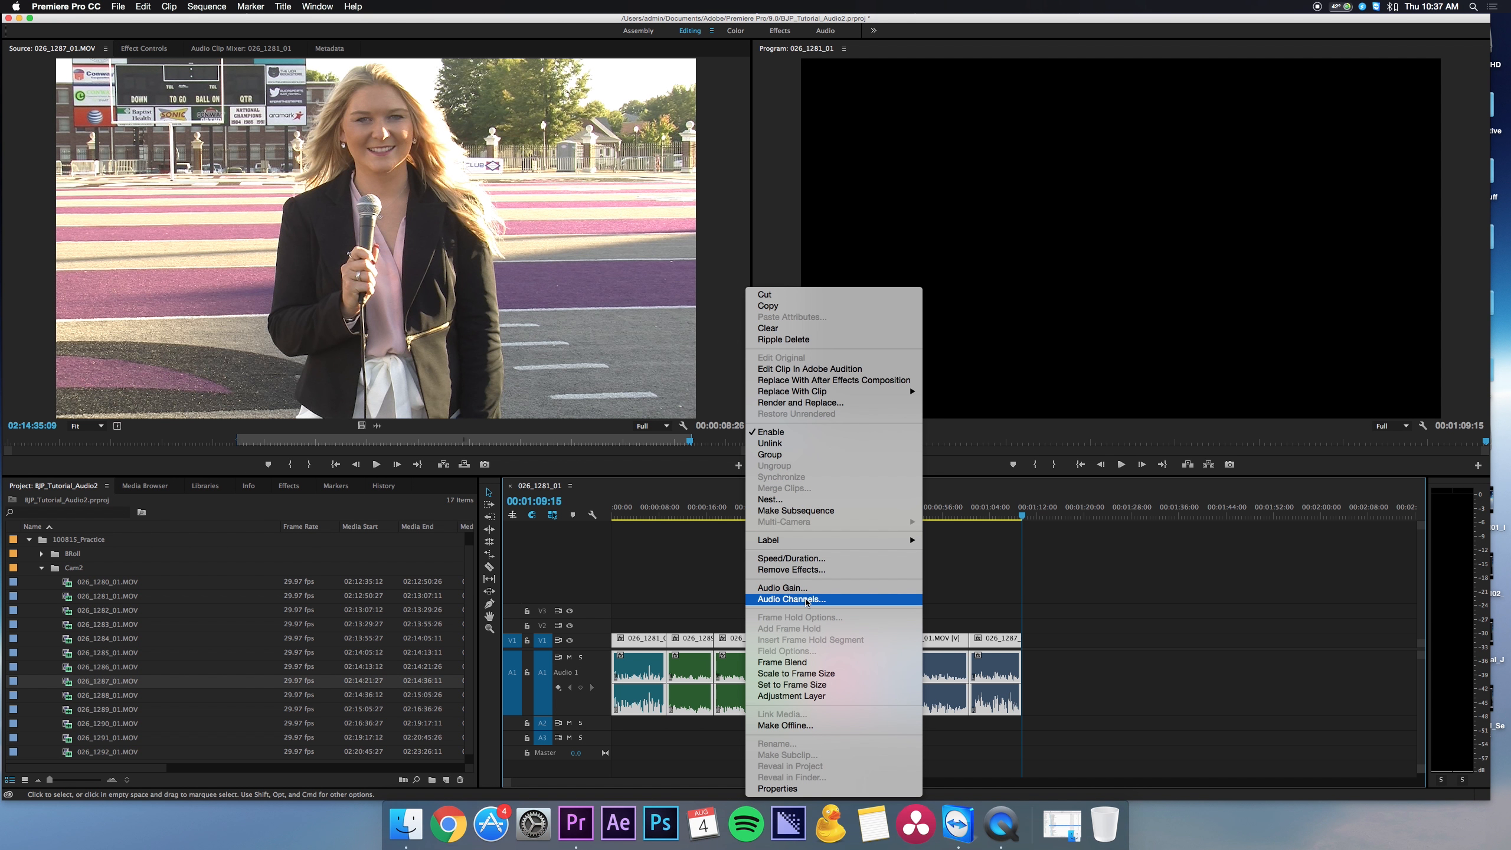
pyautogui.click(807, 605)
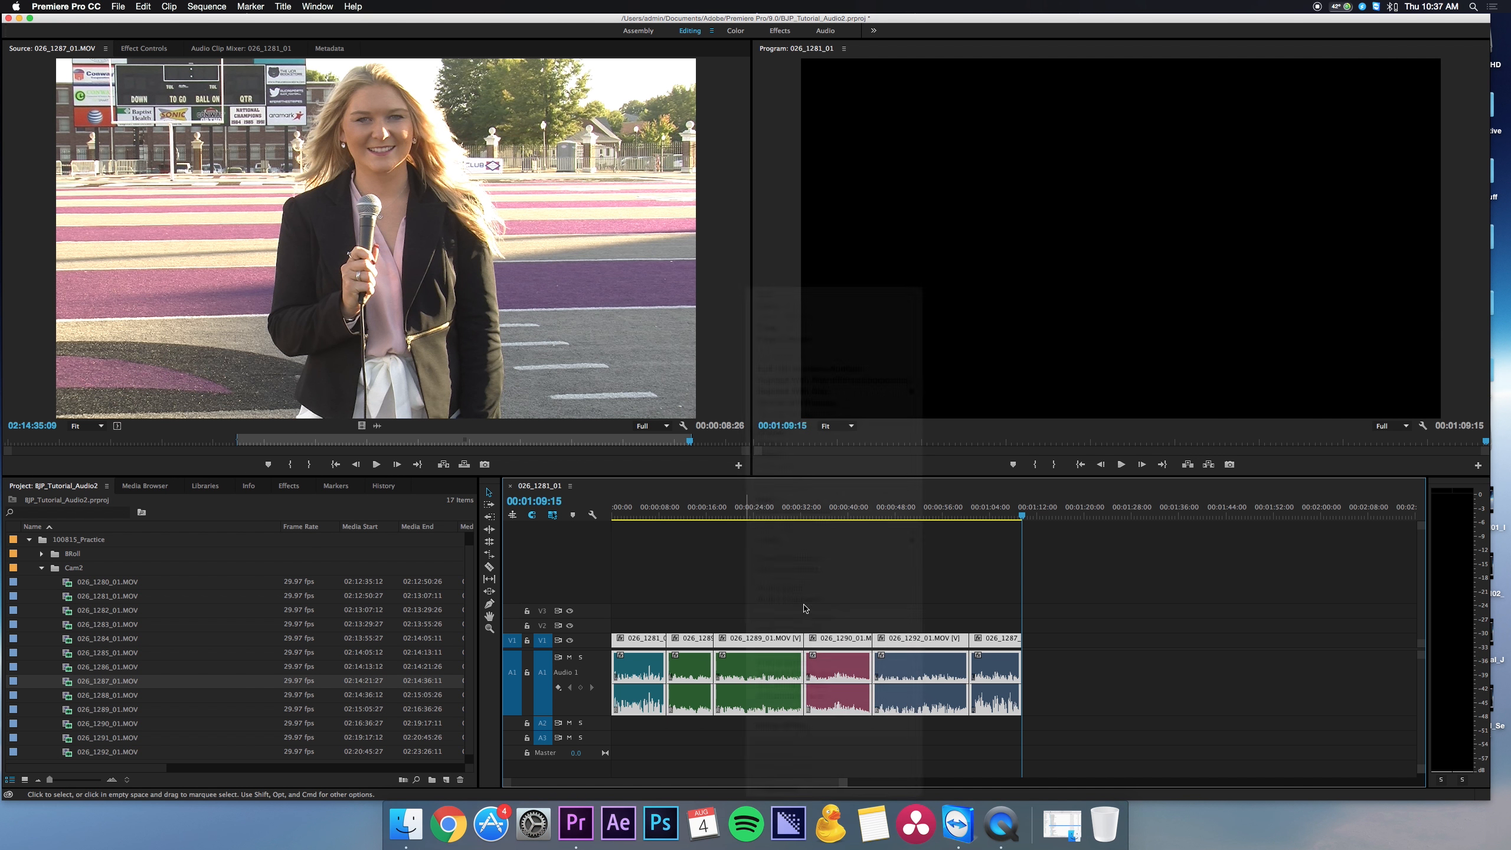
pyautogui.click(625, 344)
pyautogui.click(857, 575)
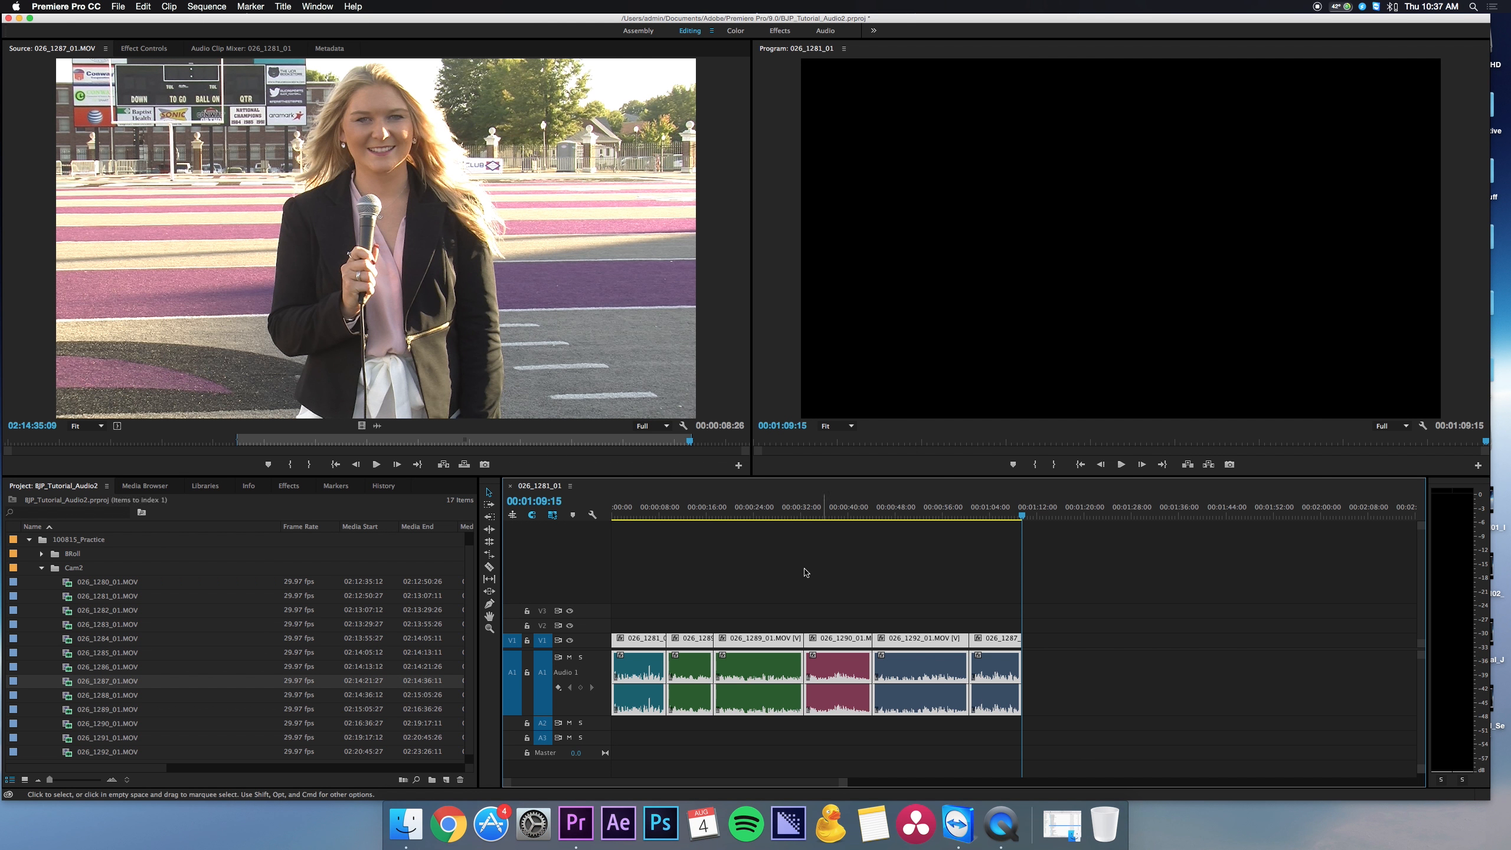
pyautogui.click(755, 516)
pyautogui.press('space')
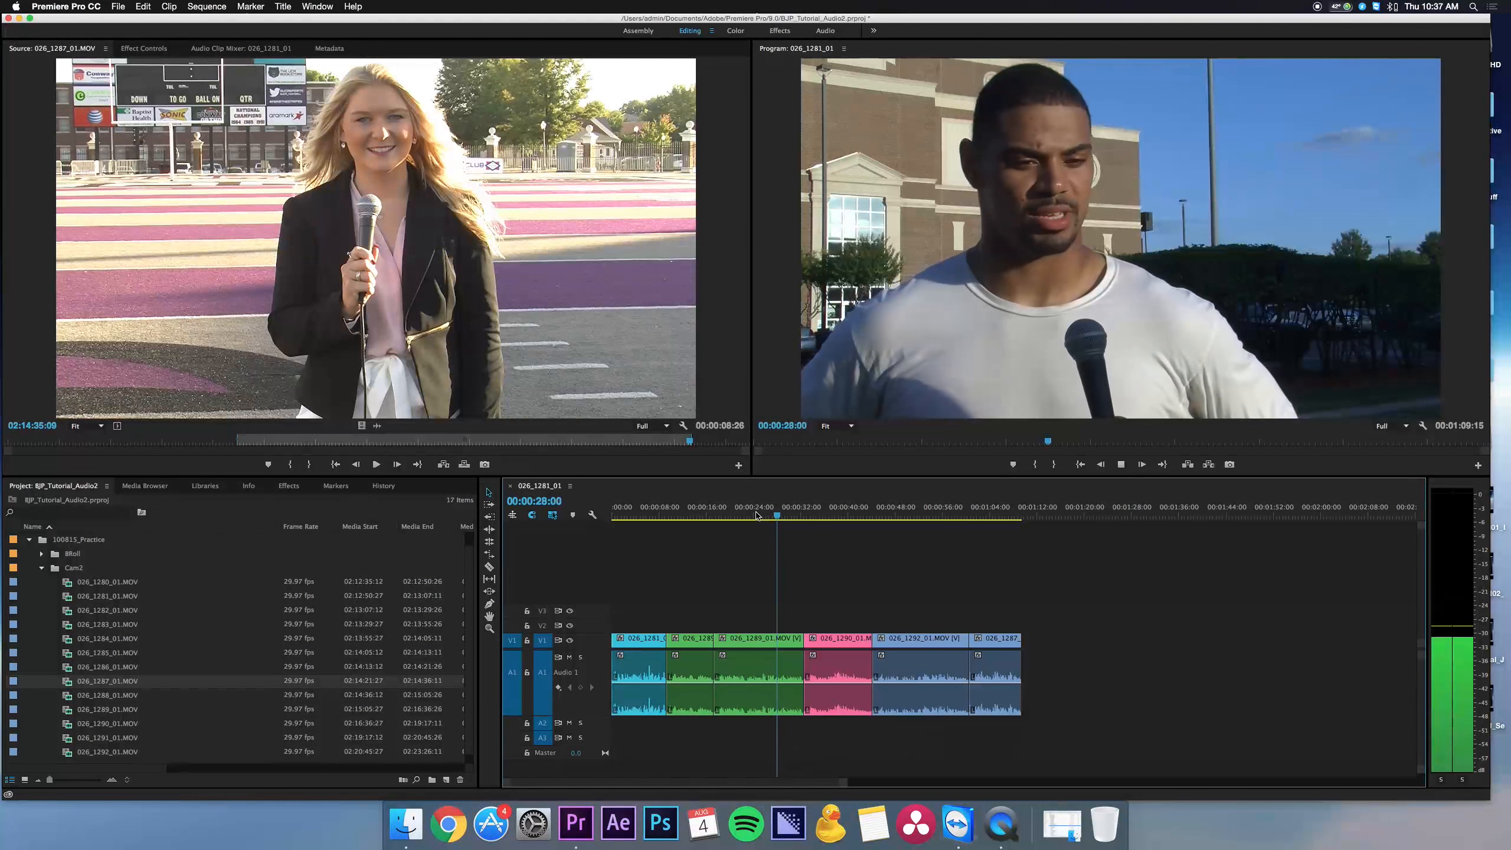
pyautogui.press('space')
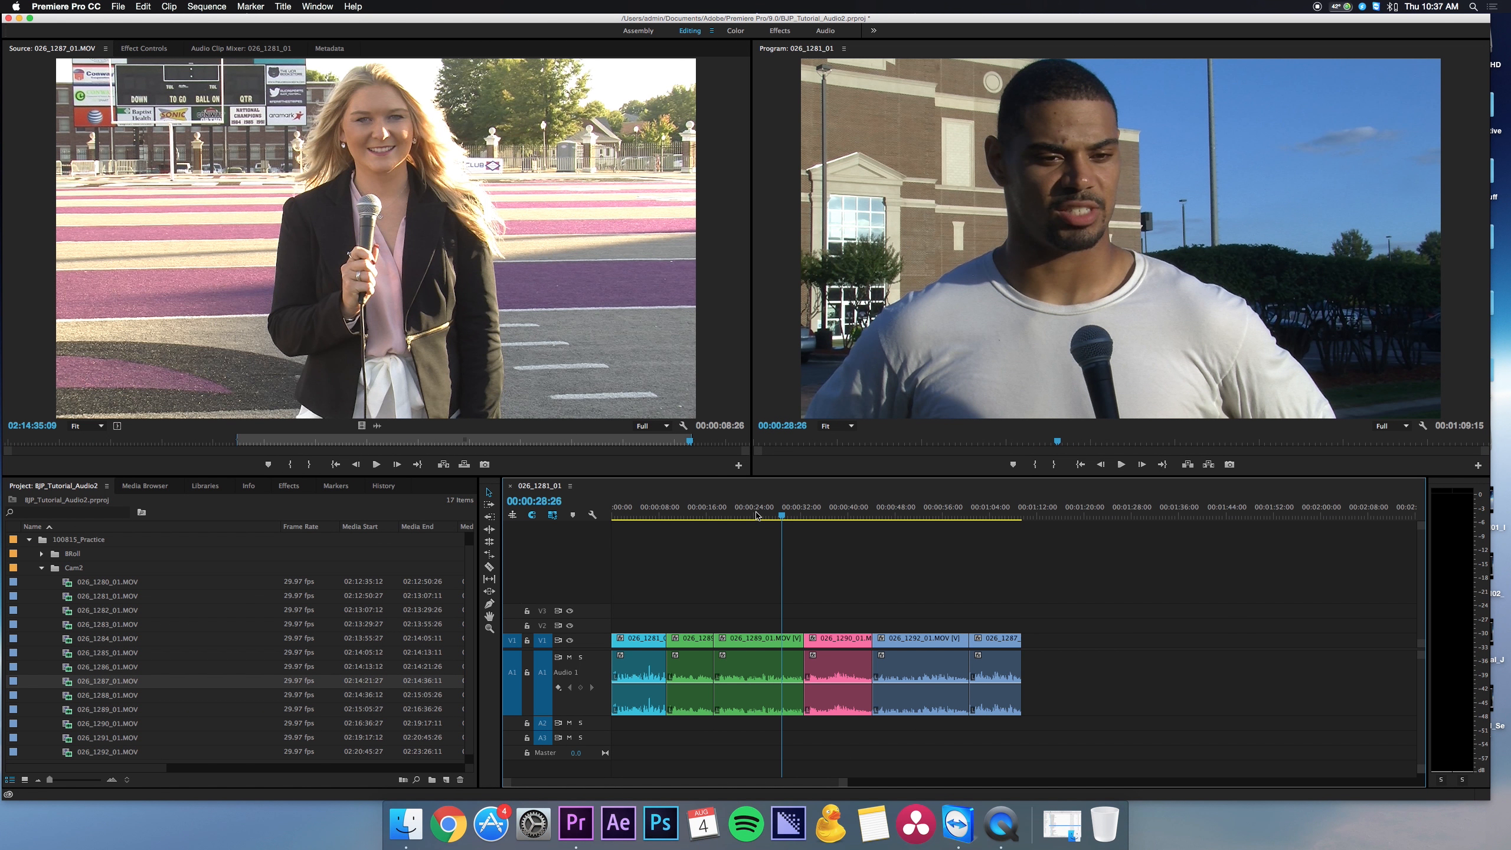
pyautogui.press('space')
pyautogui.press('space')
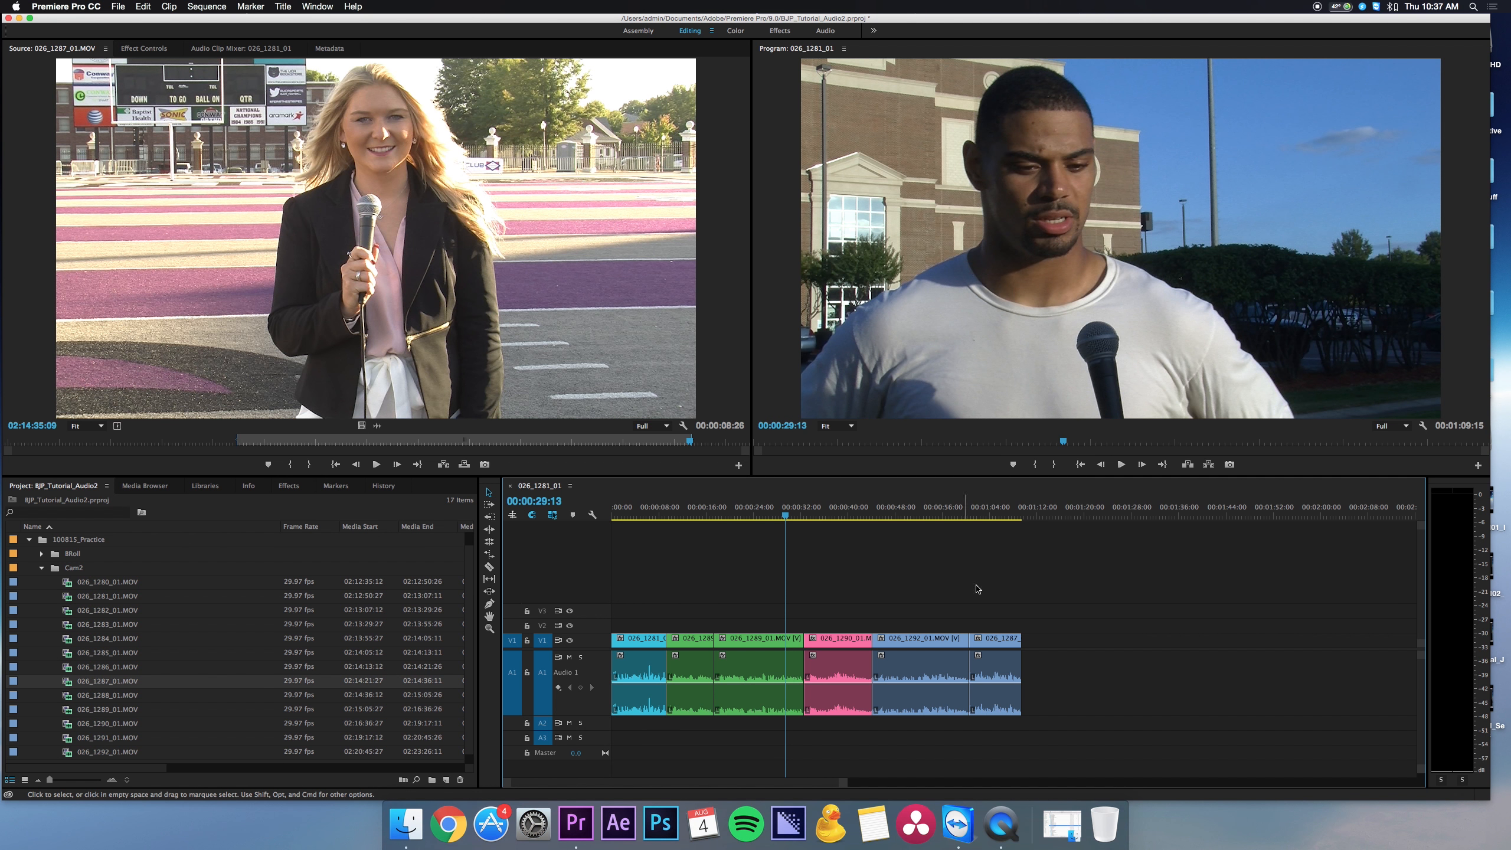
# - Feed both audio channels of all sequence clips from the right source channel and listen to the first interview and the opening stand-up
pyautogui.moveTo(1111, 581); pyautogui.dragTo(620, 771)
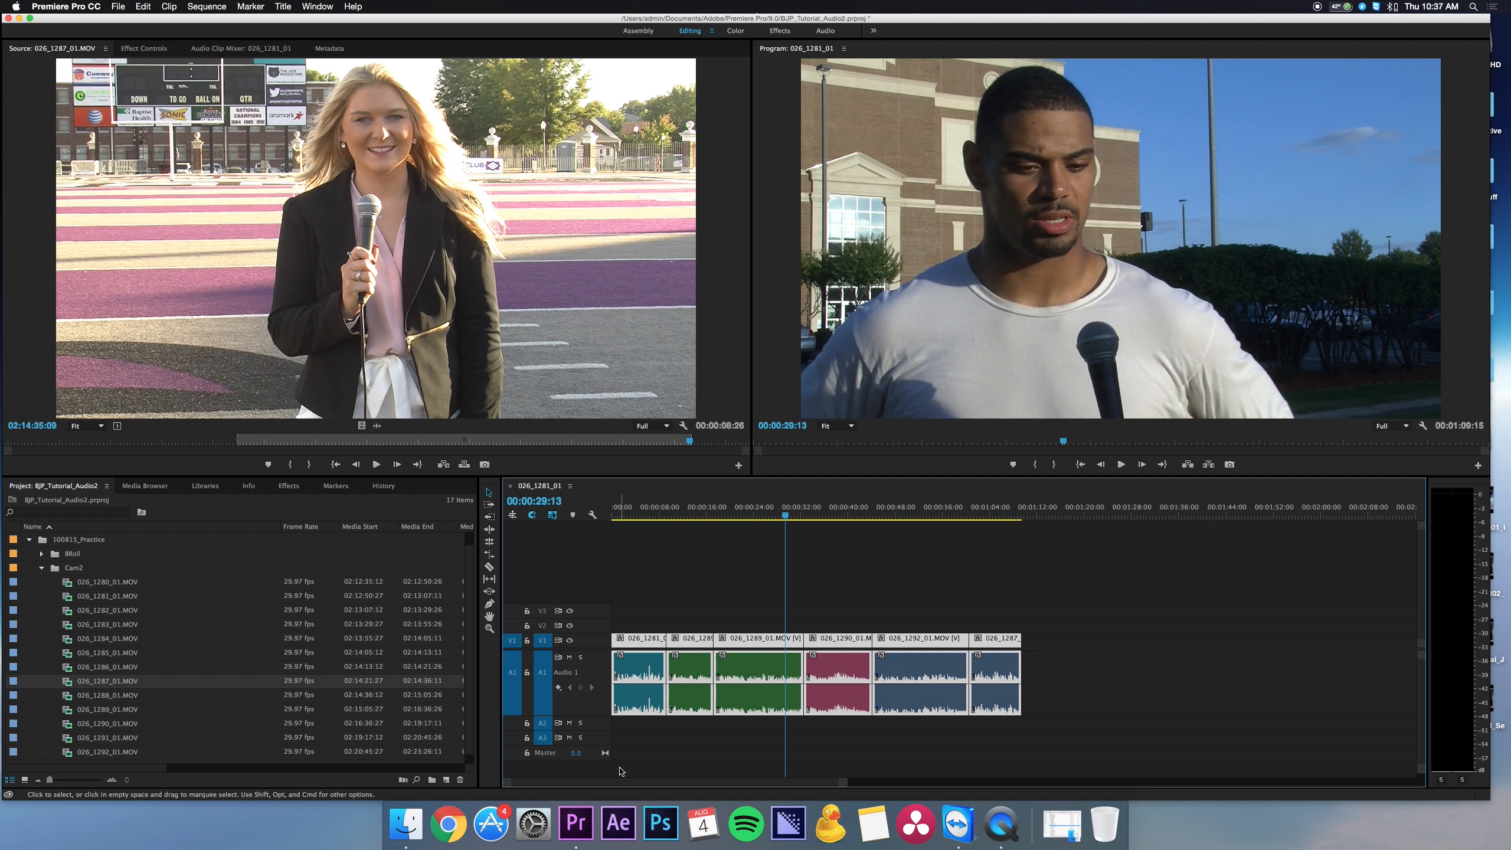
pyautogui.hotkey('shift', 'g')
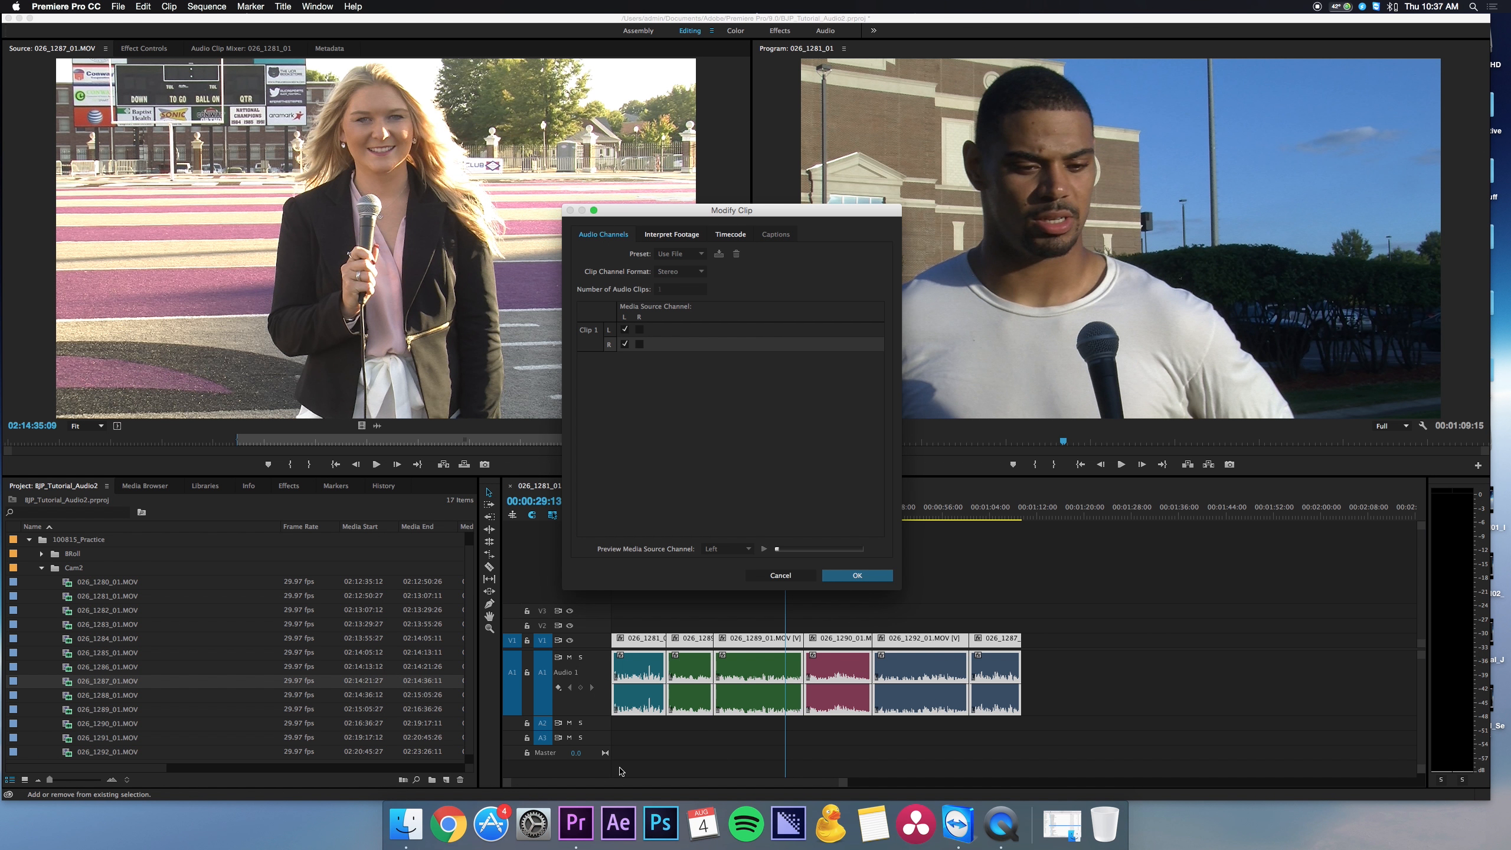
pyautogui.click(639, 330)
pyautogui.click(856, 575)
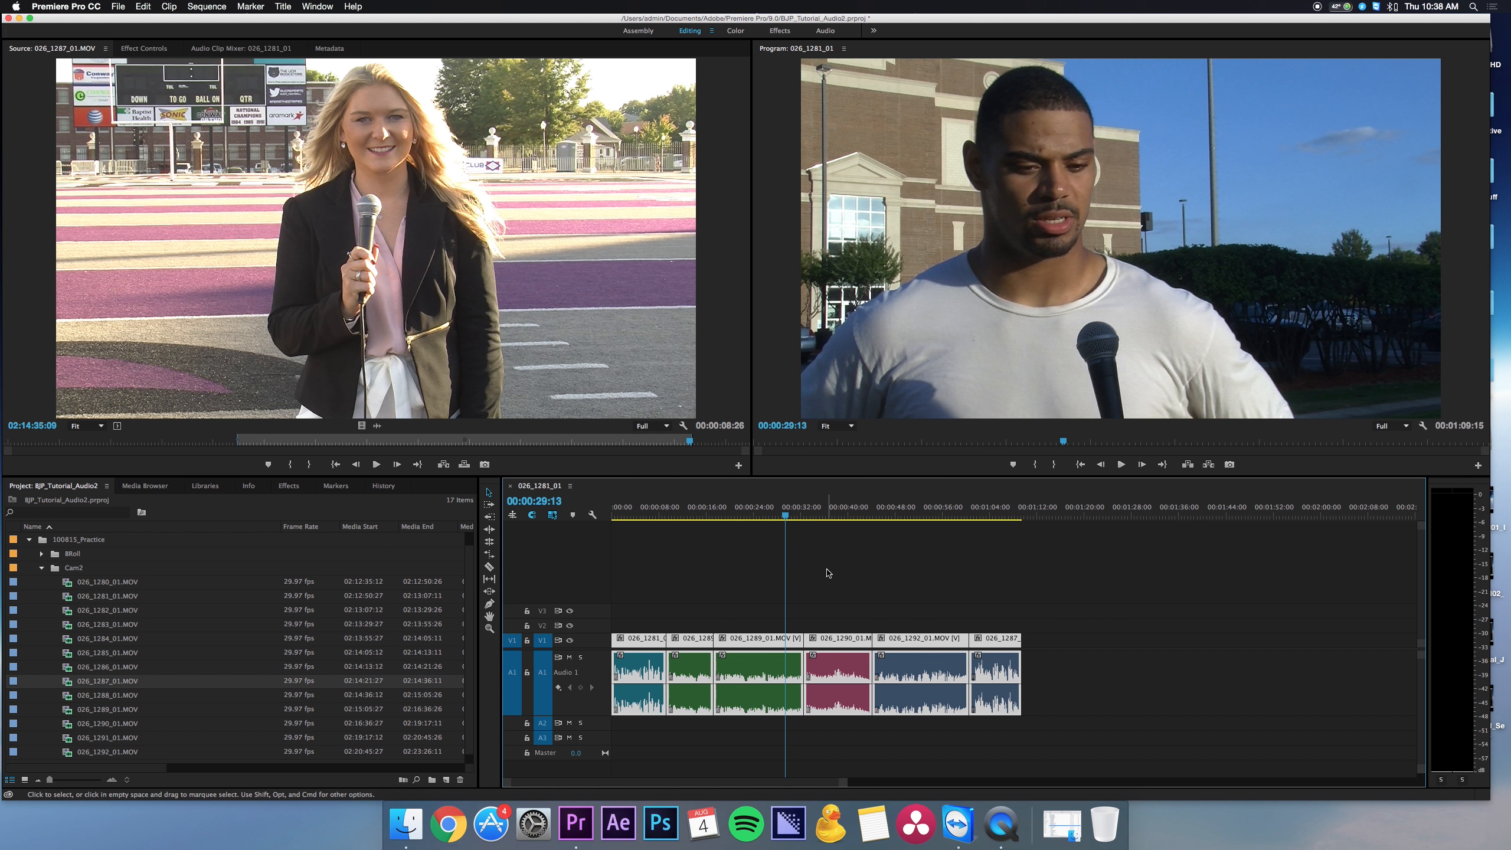
pyautogui.click(676, 507)
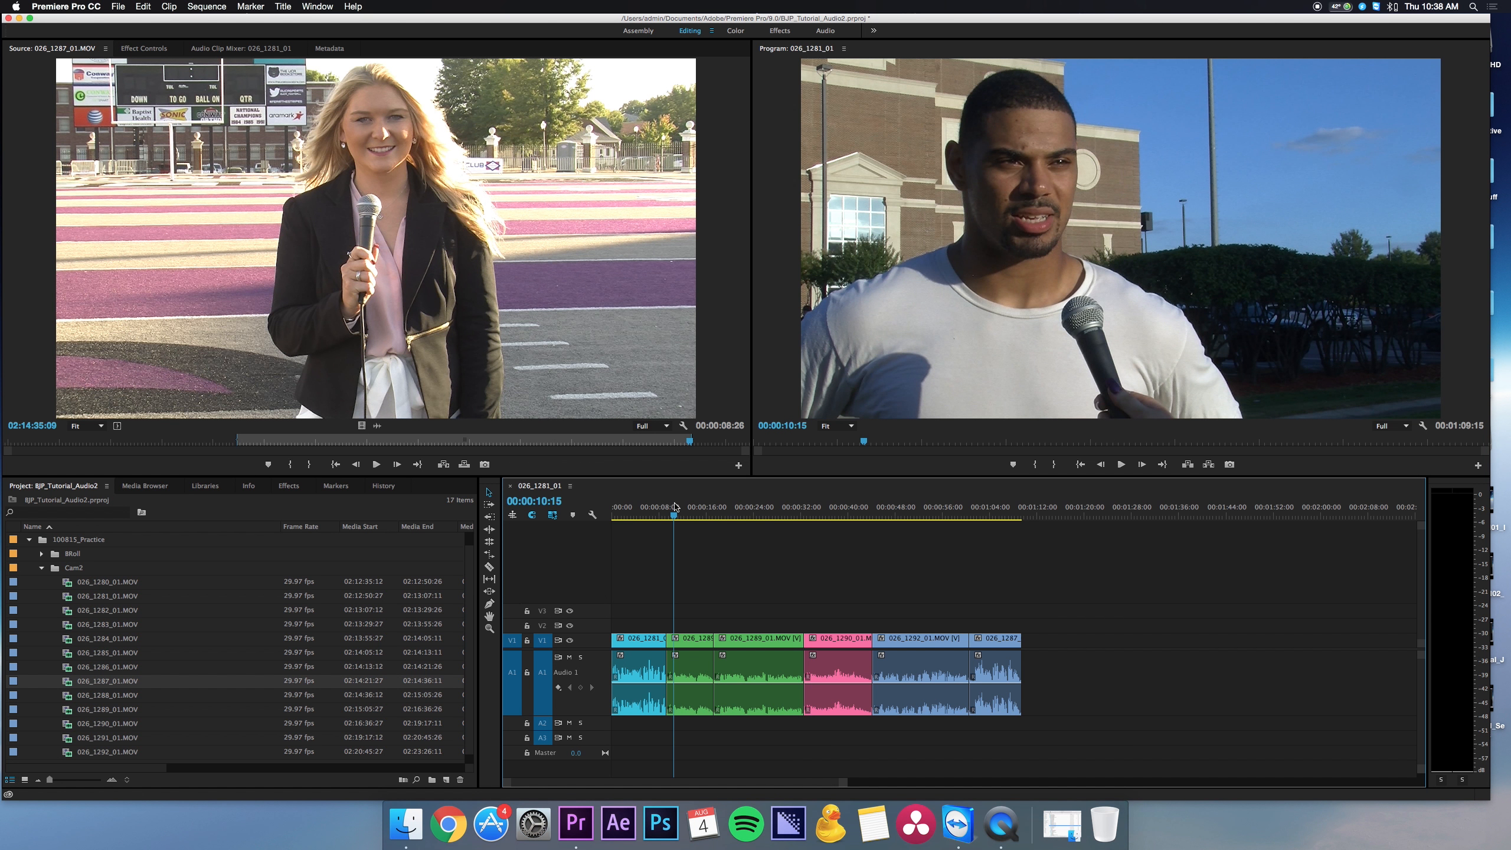
pyautogui.press('space')
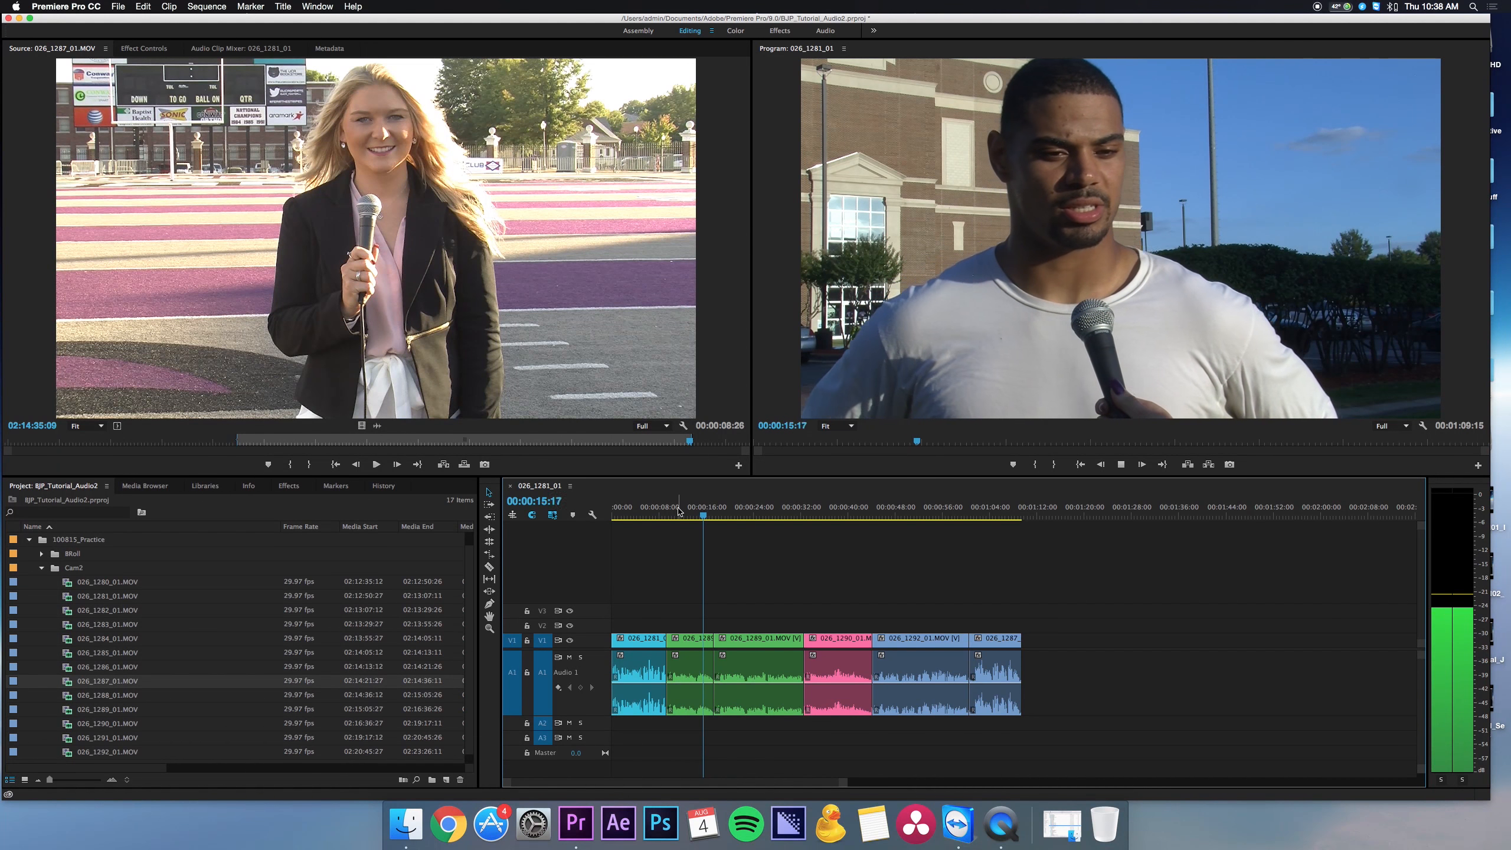
pyautogui.press('space')
pyautogui.click(637, 517)
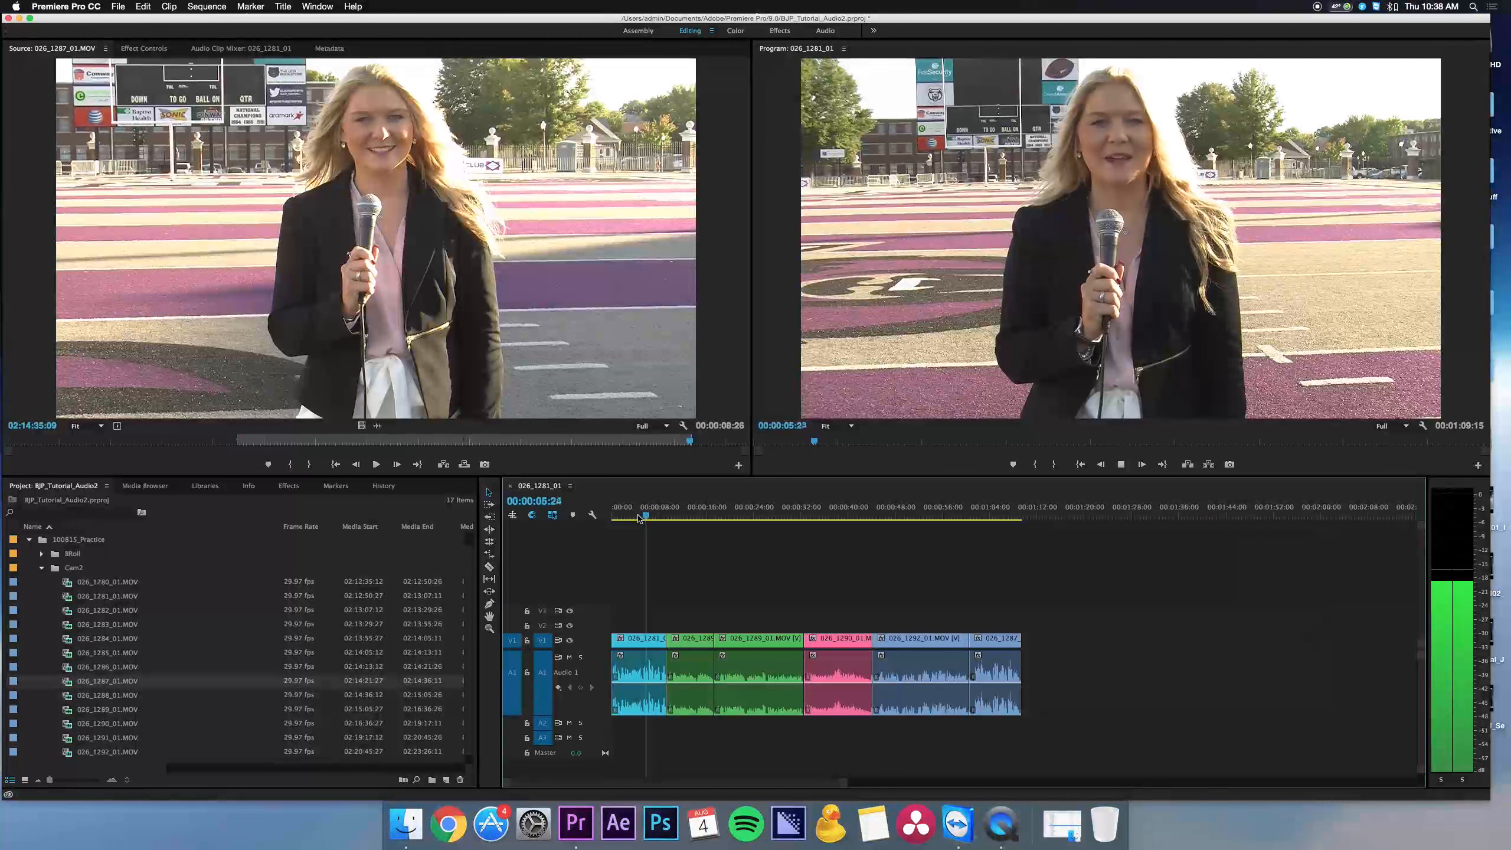
# - Try feeding both audio channels of the opening clip 026_1281_01.MOV from the left source channel and listen to it
pyautogui.click(638, 679)
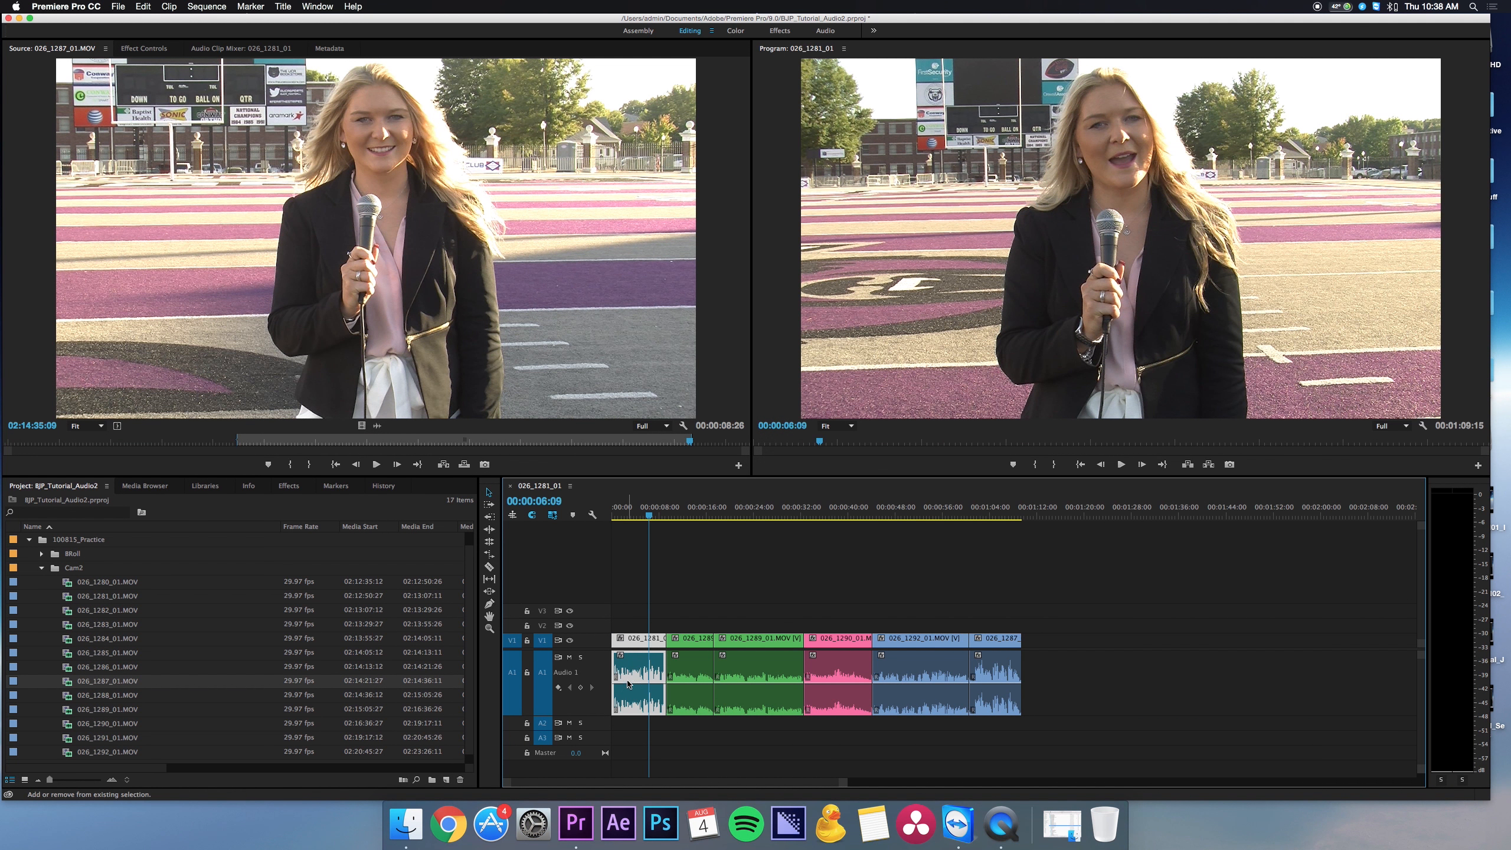
pyautogui.hotkey('shift', 'g')
pyautogui.click(625, 330)
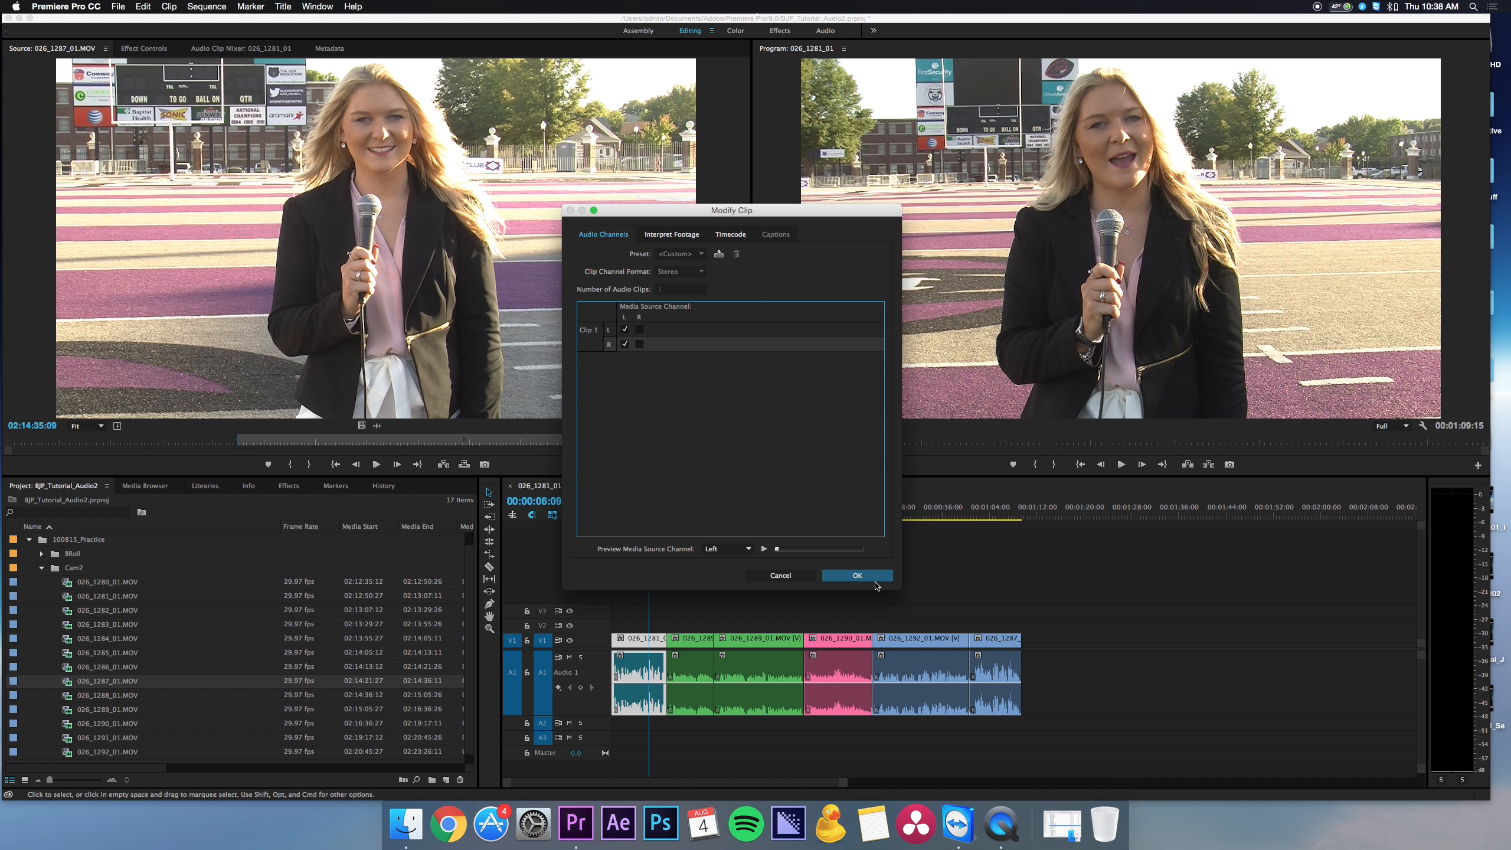
pyautogui.click(857, 575)
pyautogui.click(638, 511)
pyautogui.press('space')
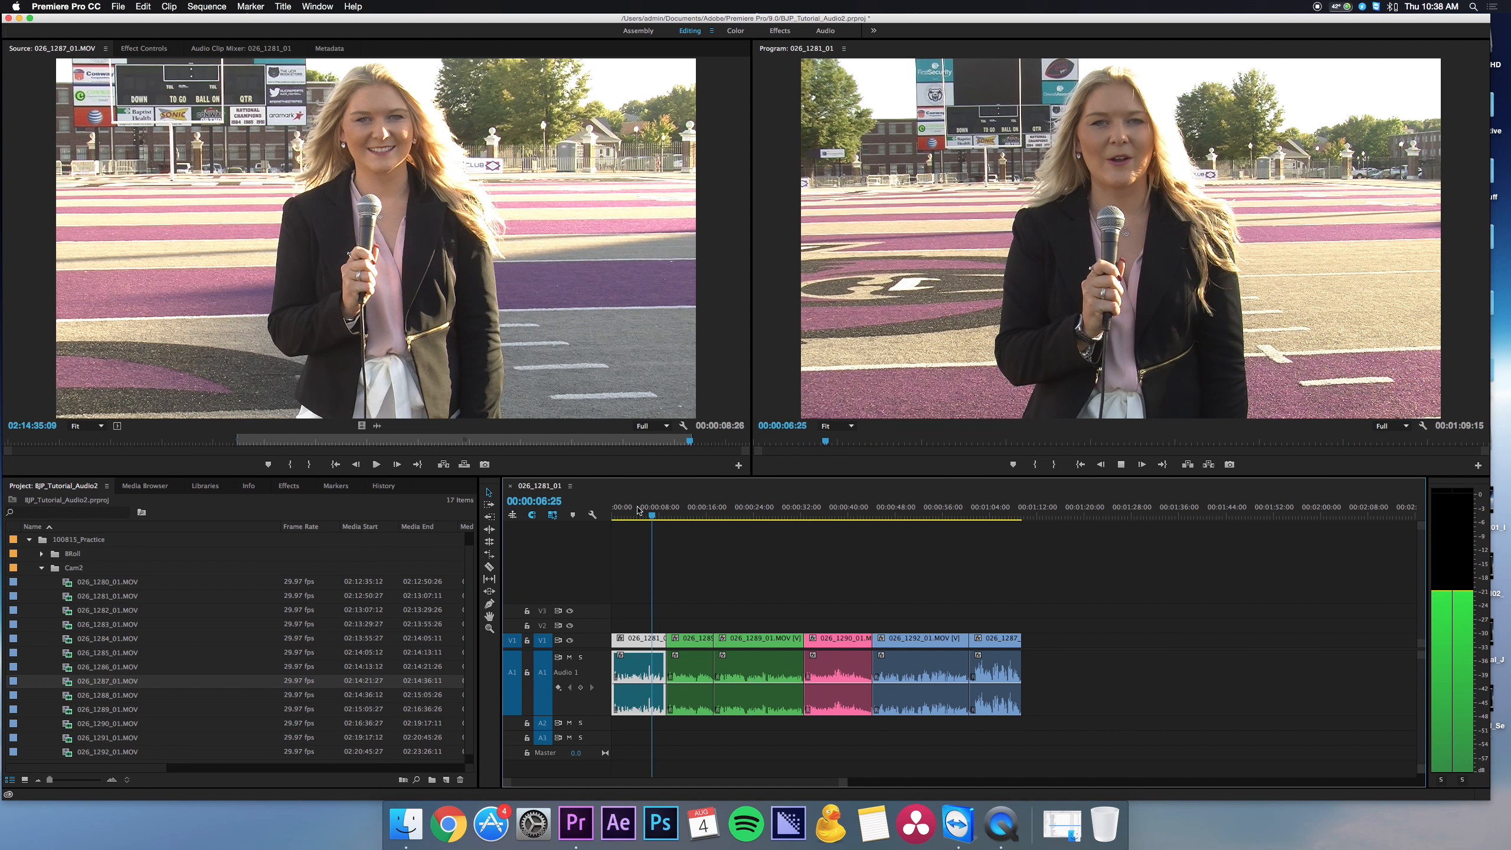
pyautogui.press('space')
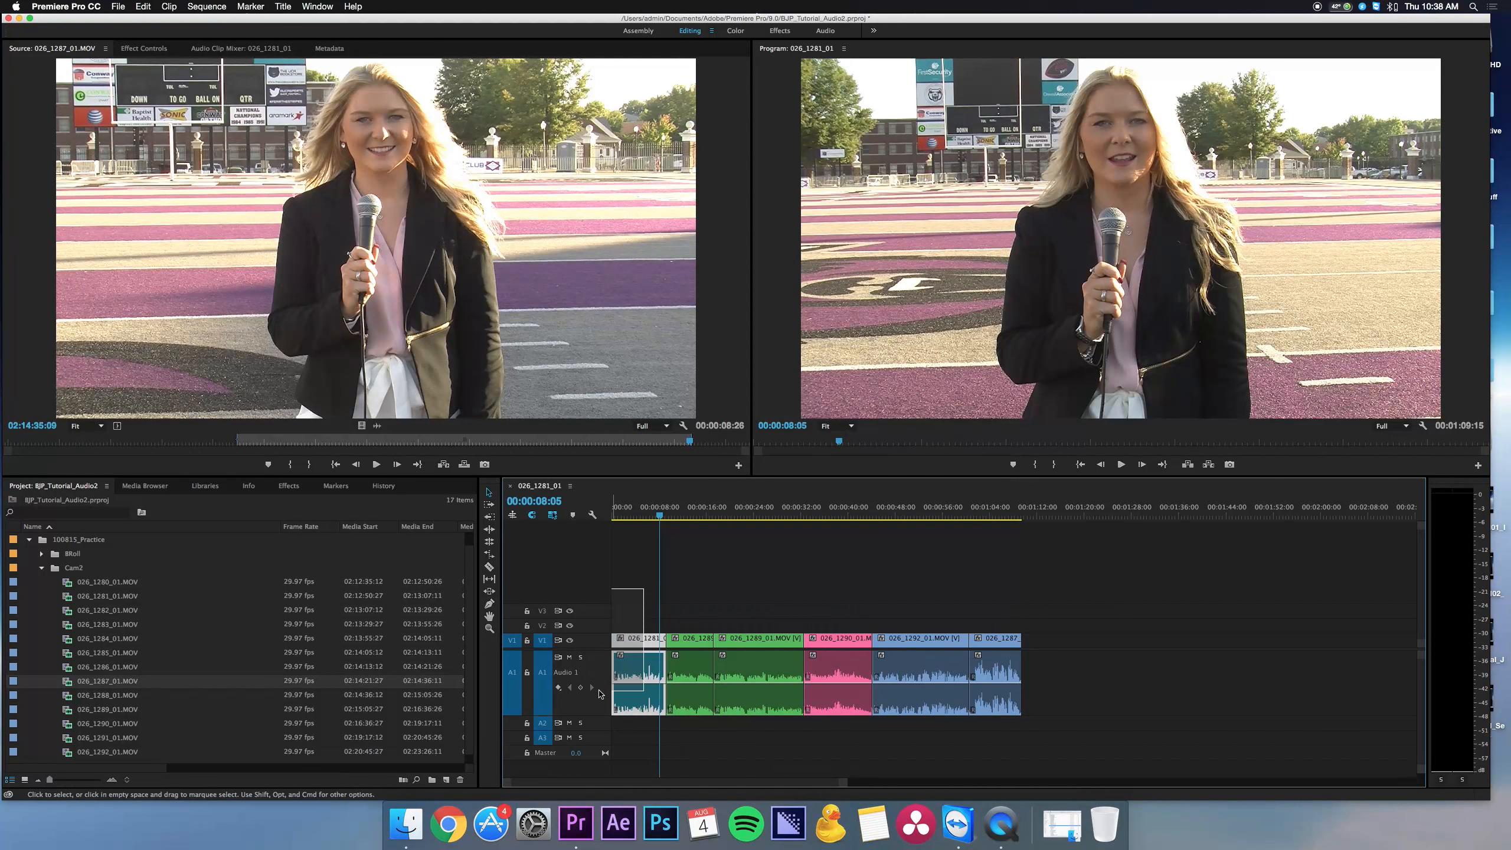
# - Feed both audio channels of the opening clip 026_1281_01.MOV from the right source channel and play it back
pyautogui.hotkey('shift', 'g')
pyautogui.click(639, 345)
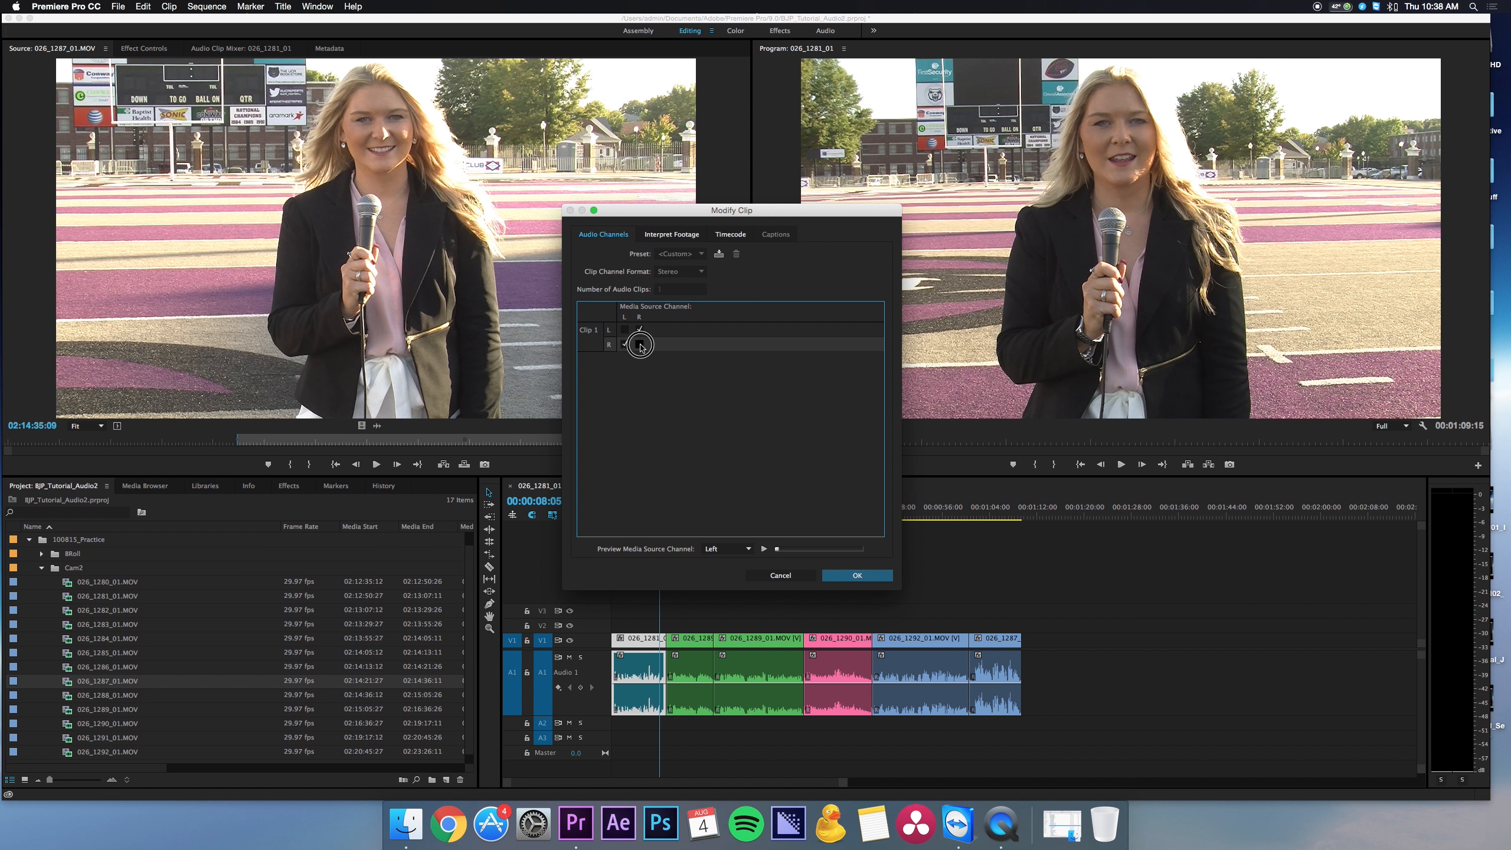
pyautogui.click(857, 575)
pyautogui.click(625, 510)
pyautogui.press('space')
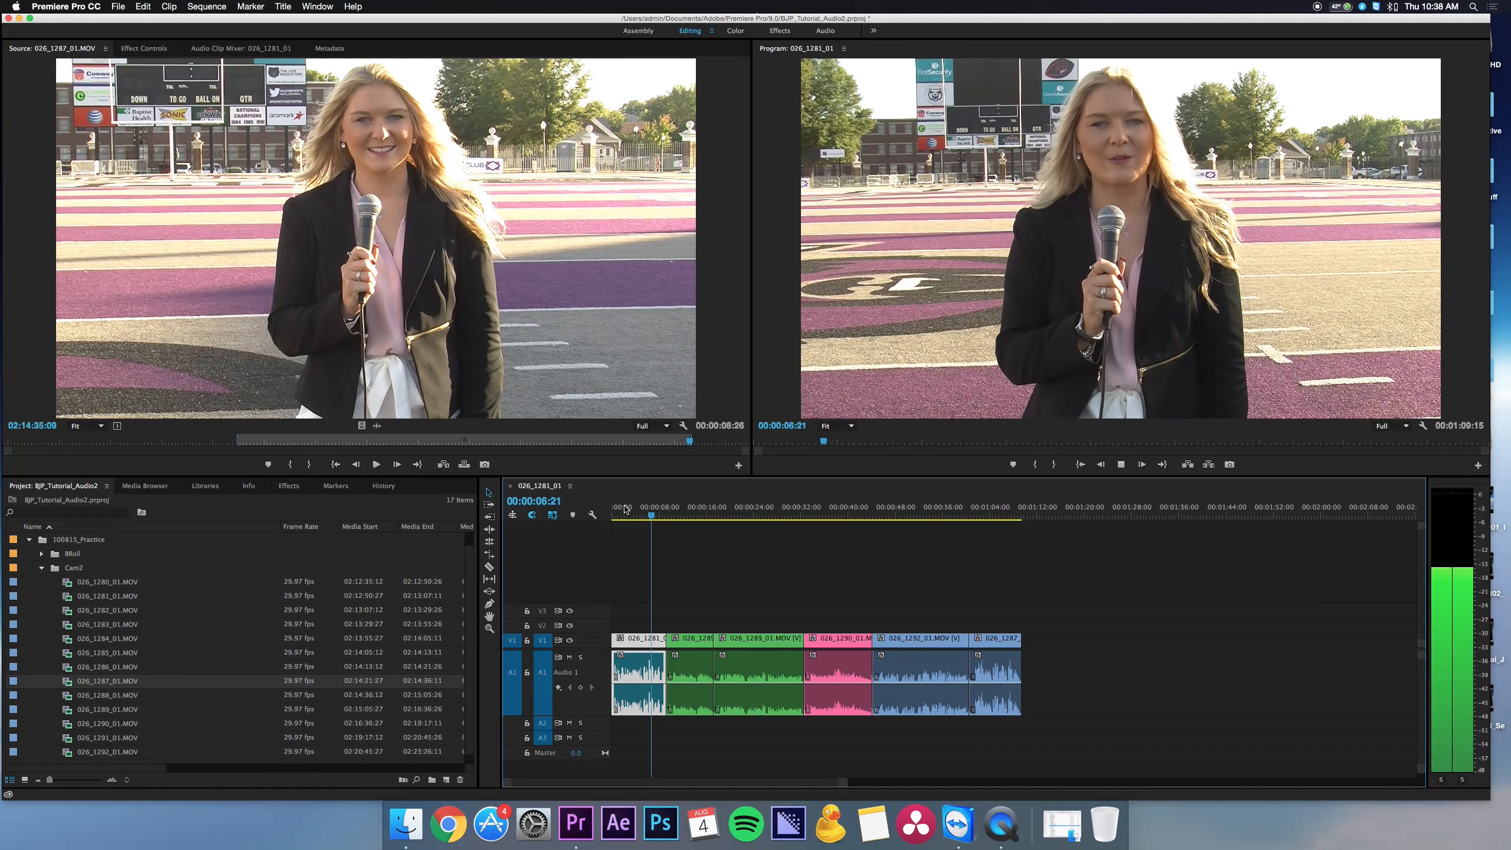
pyautogui.press('space')
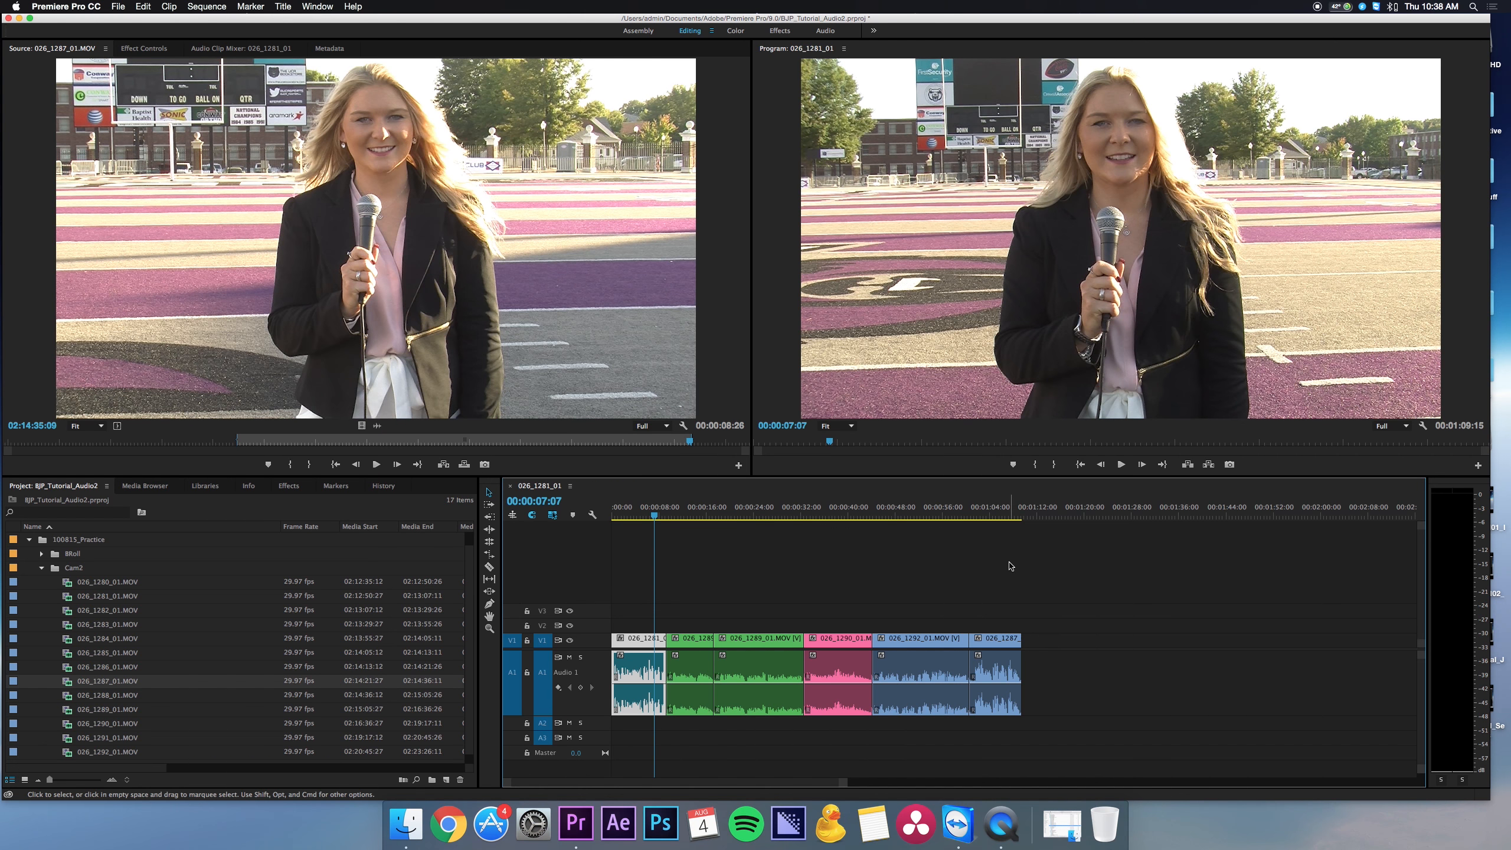
# - Feed both audio channels of the four interview clips between the reporter takes from the left source channel
pyautogui.moveTo(948, 591); pyautogui.dragTo(695, 707)
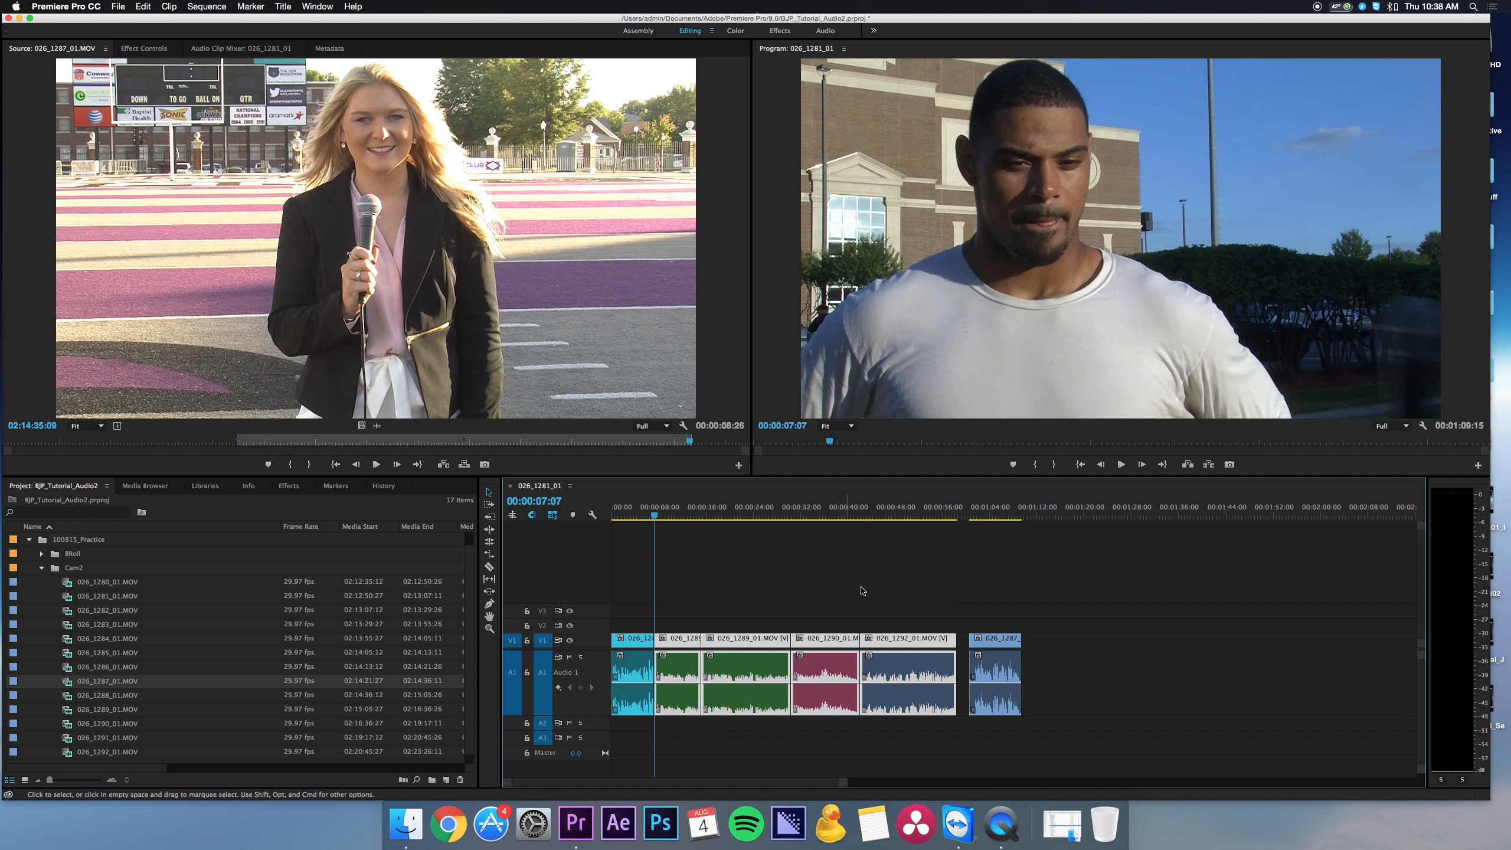
pyautogui.press('super+z')
pyautogui.moveTo(928, 577); pyautogui.dragTo(685, 682)
pyautogui.hotkey('shift', 'g')
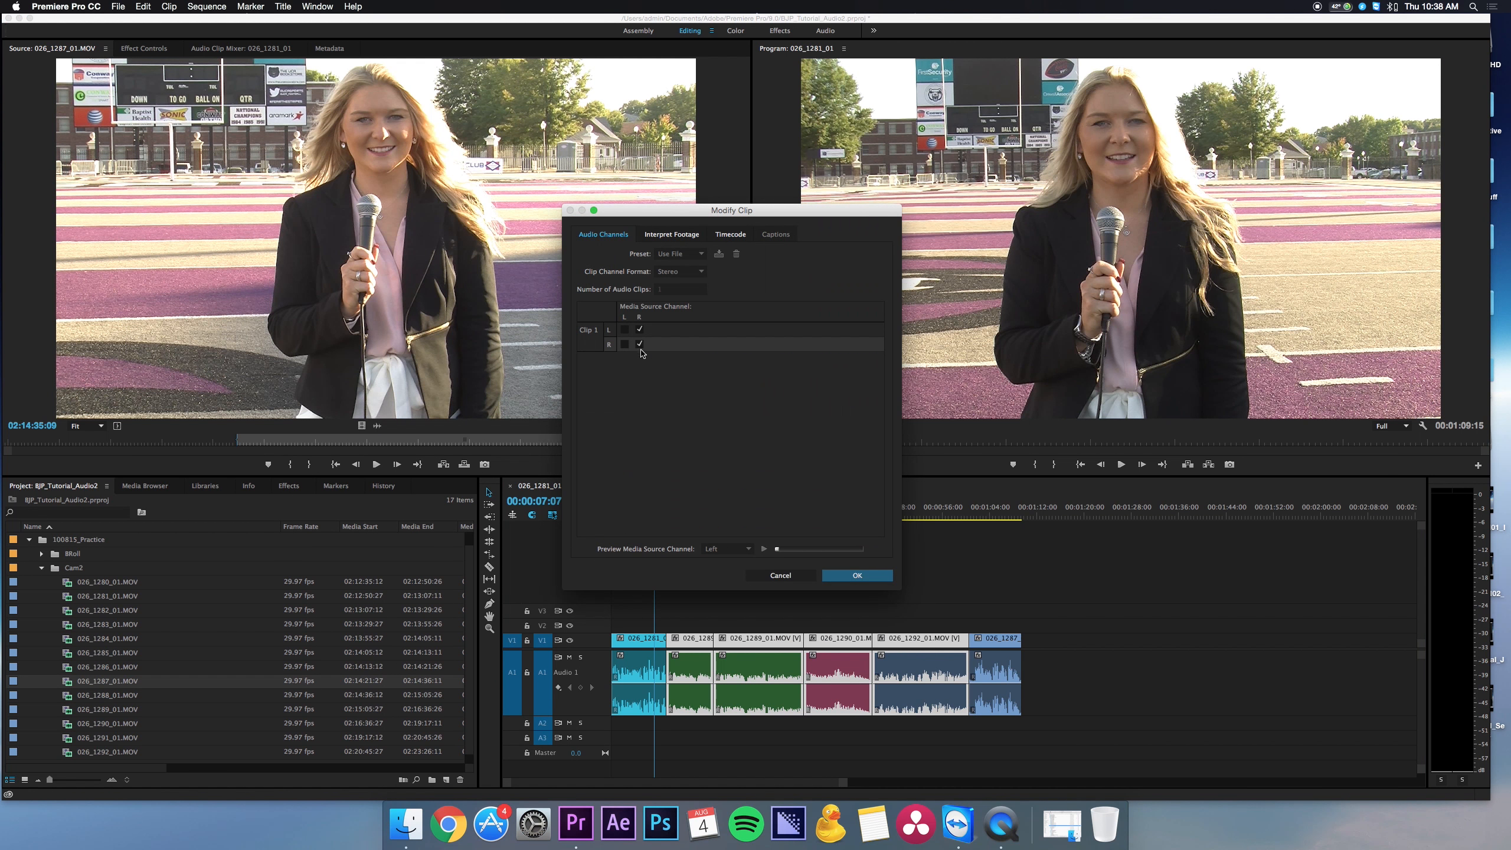
pyautogui.click(627, 343)
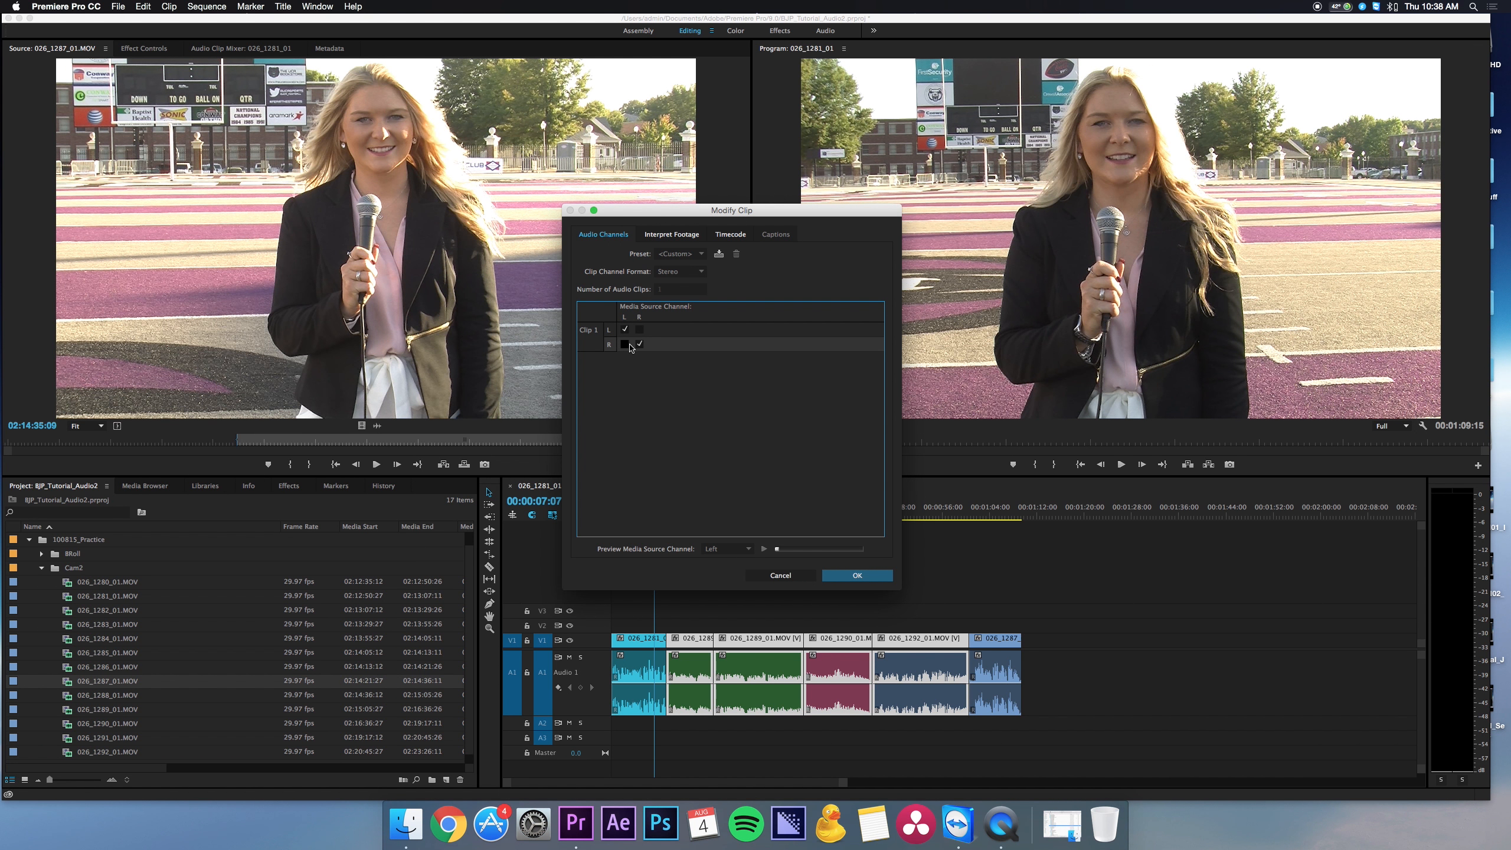
pyautogui.click(855, 575)
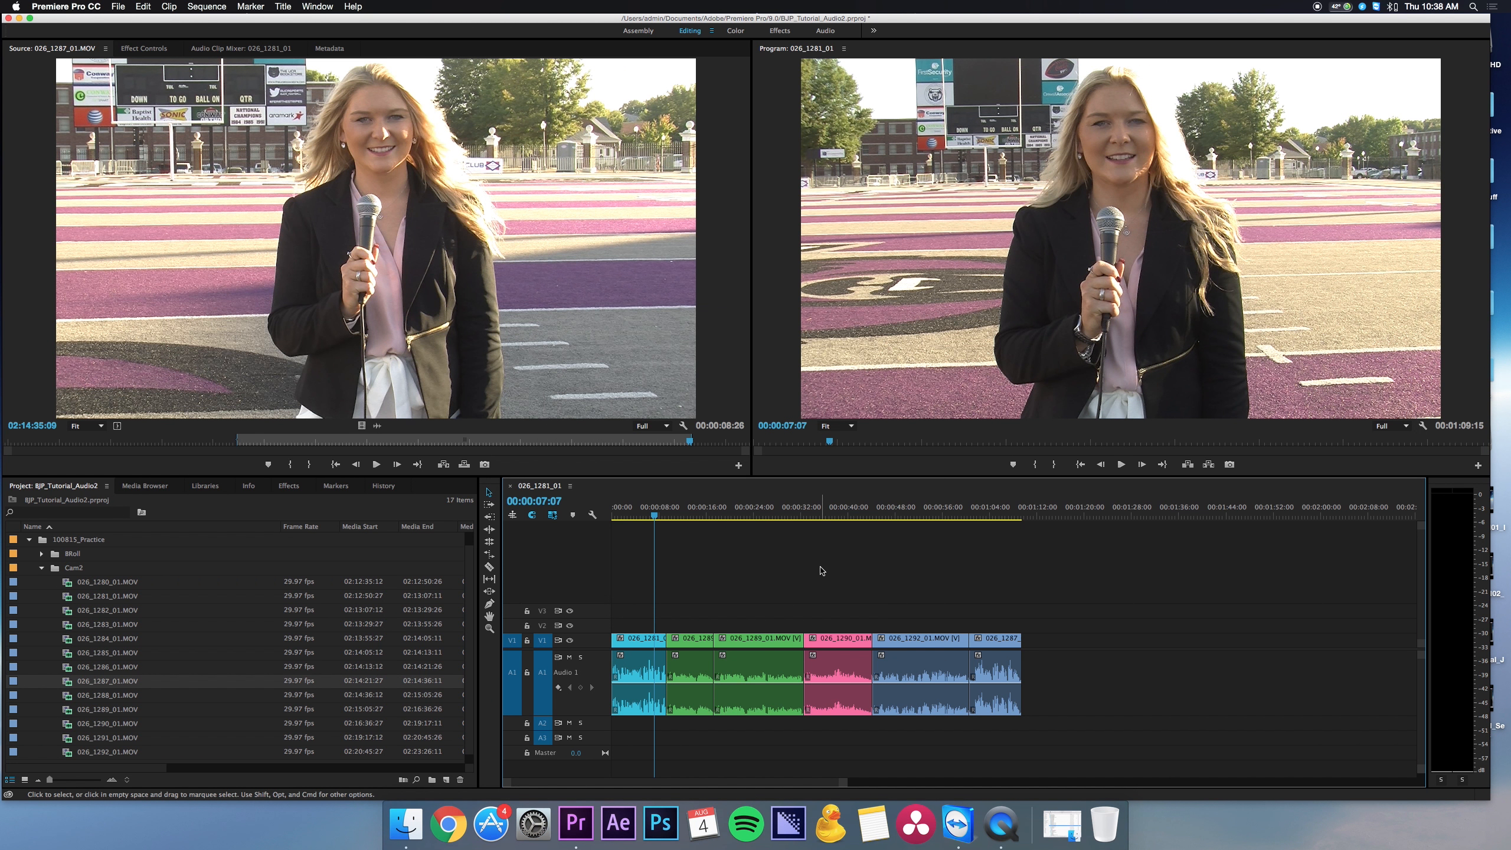
pyautogui.moveTo(672, 511); pyautogui.dragTo(884, 515)
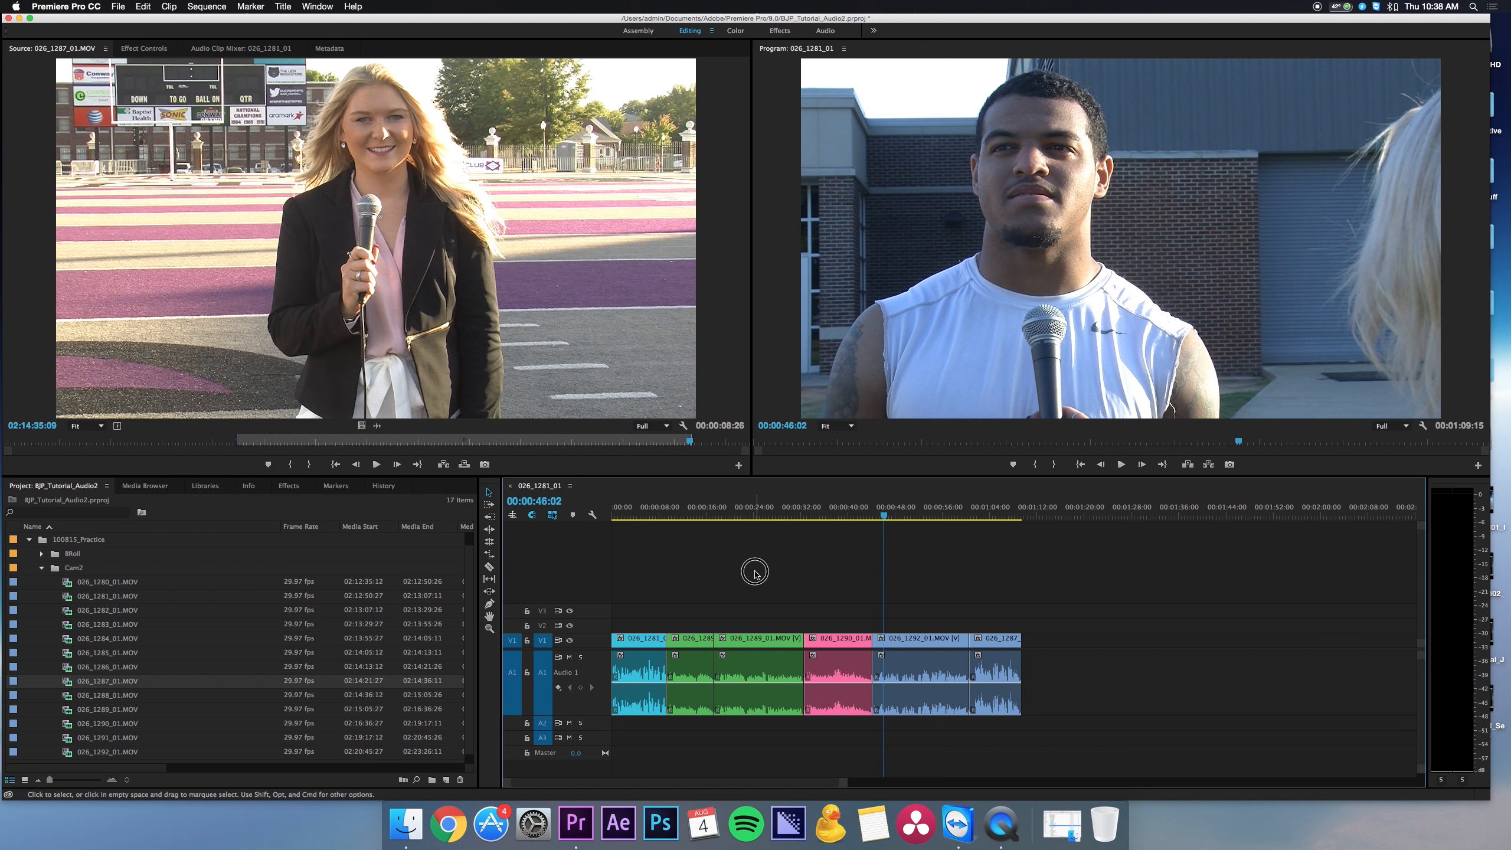
# - Set the audio gain of the two green interview clips to 12 dB and return the playhead to the opening stand-up
pyautogui.moveTo(759, 584); pyautogui.dragTo(707, 671)
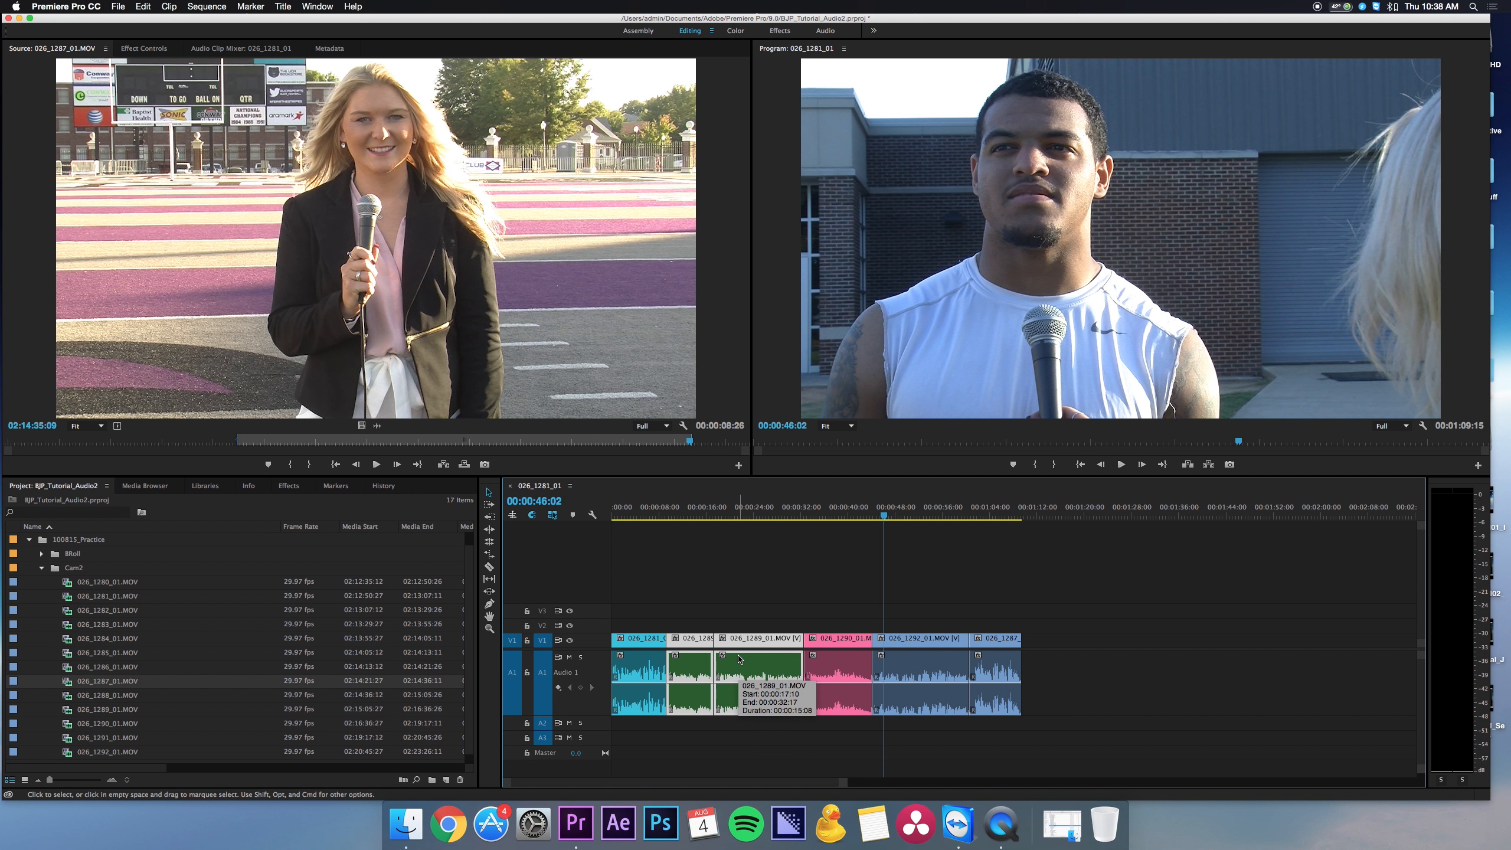
pyautogui.press('g')
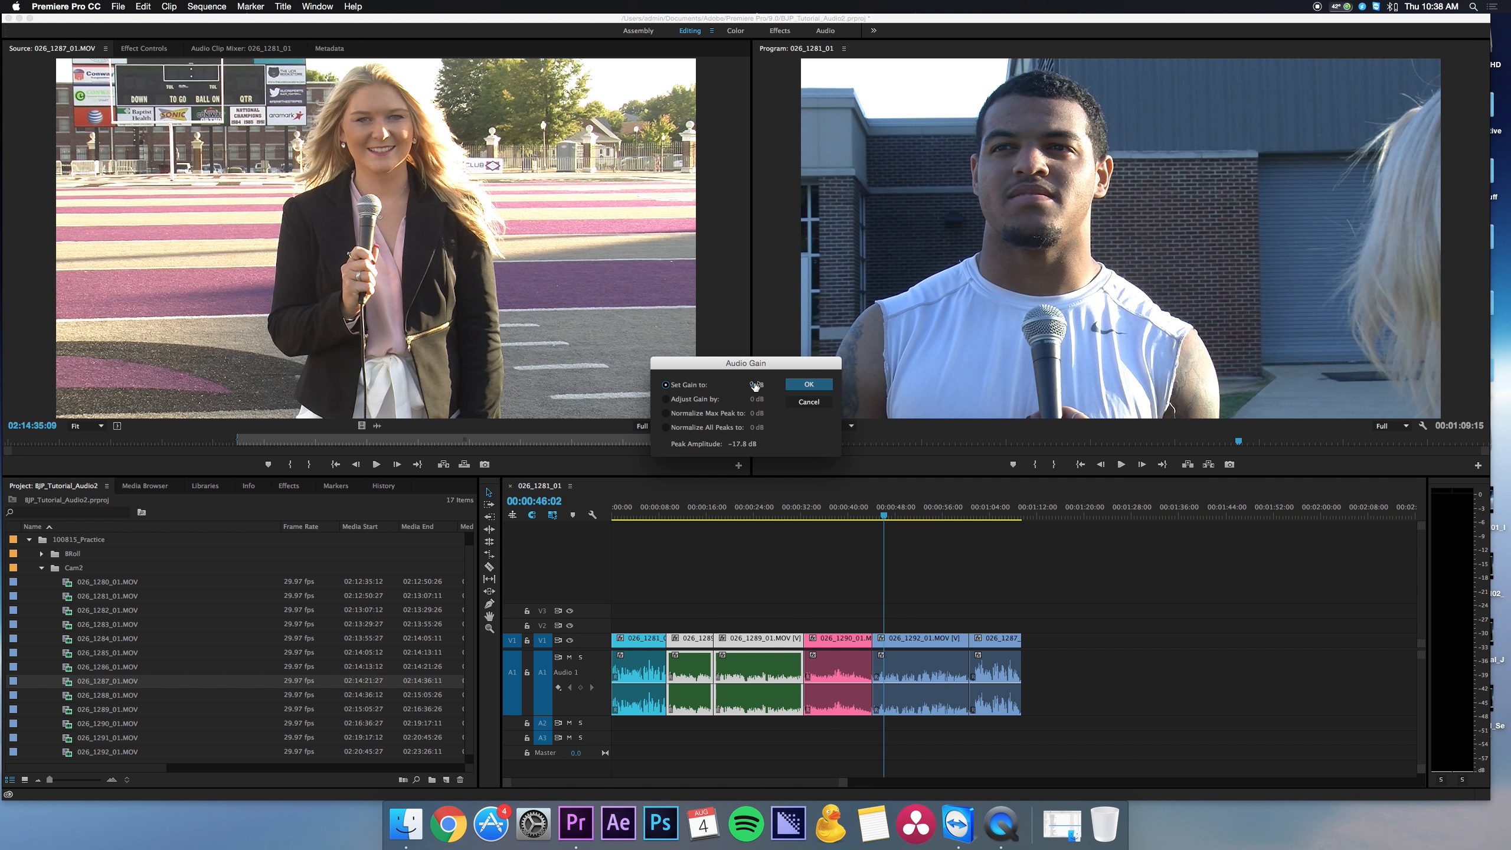
pyautogui.click(755, 384)
pyautogui.write('12')
pyautogui.click(808, 385)
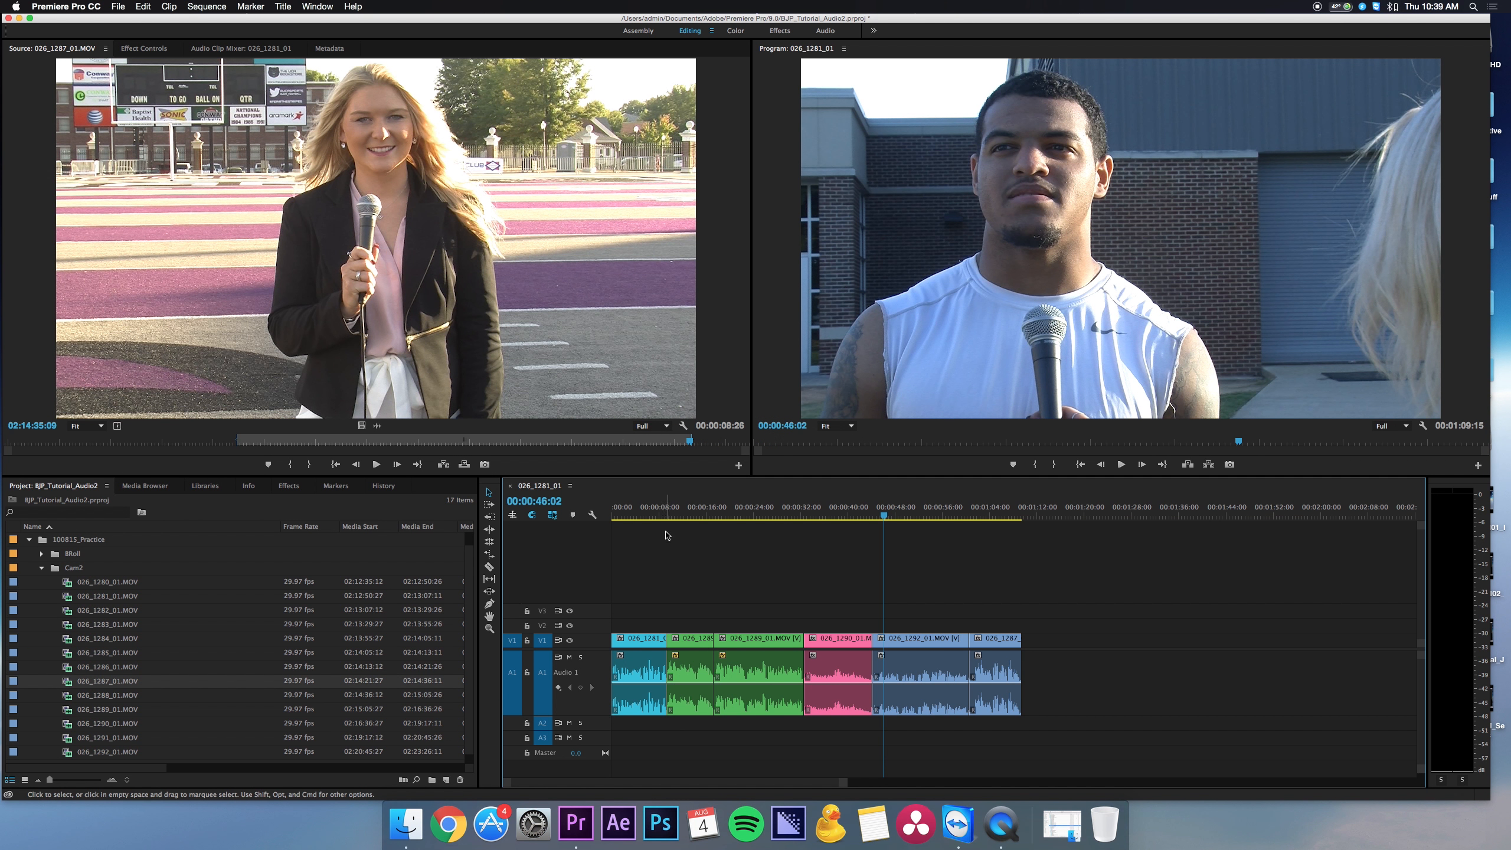
pyautogui.click(650, 511)
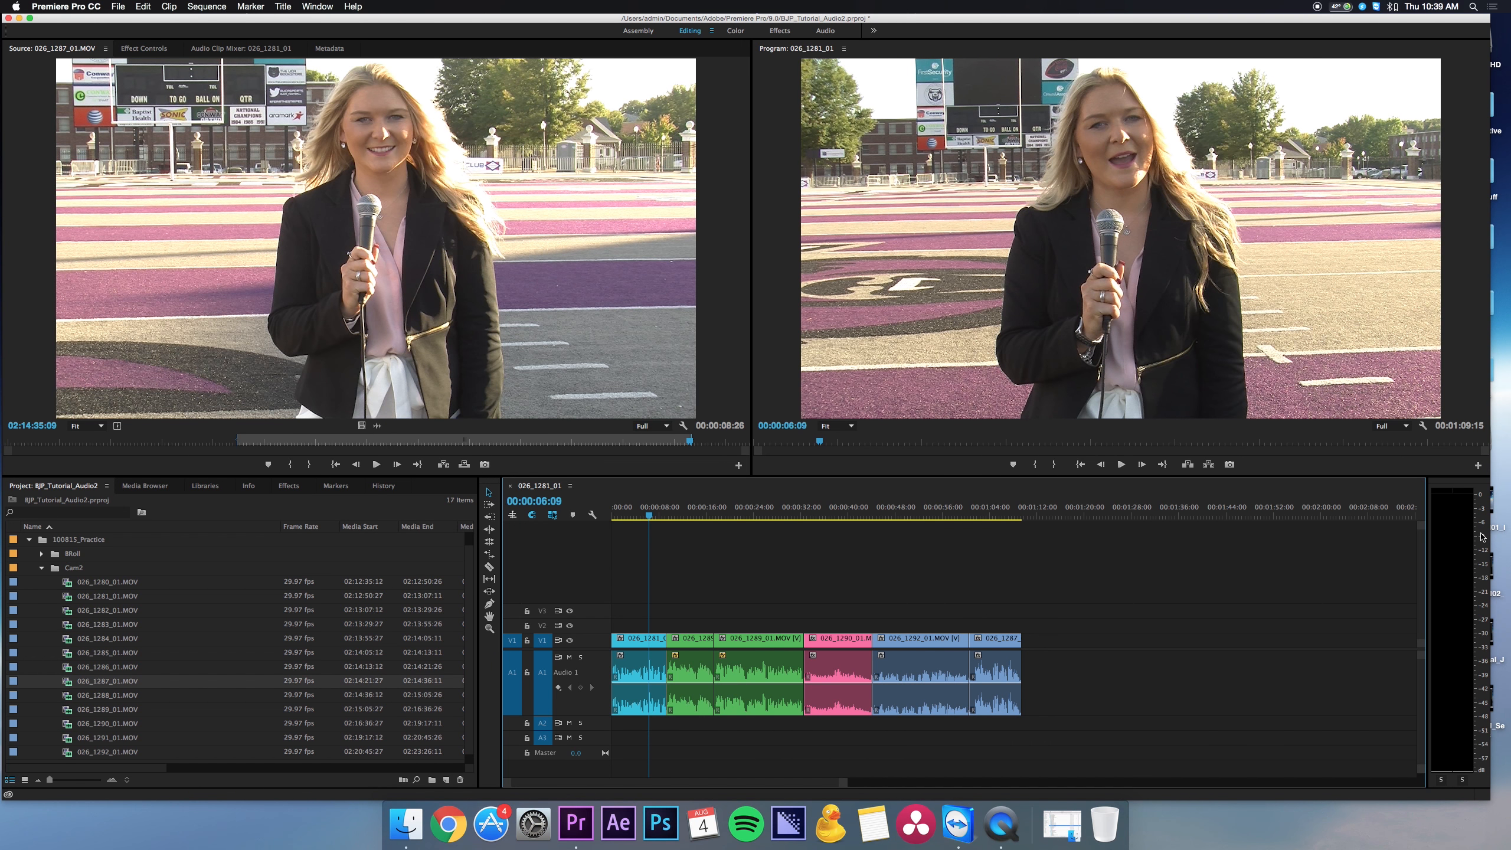
# - Play back the transition from the opening stand-up into the first interview, then the start of pink clip 026_1290_01.MOV, to compare audio levels
pyautogui.press('space')
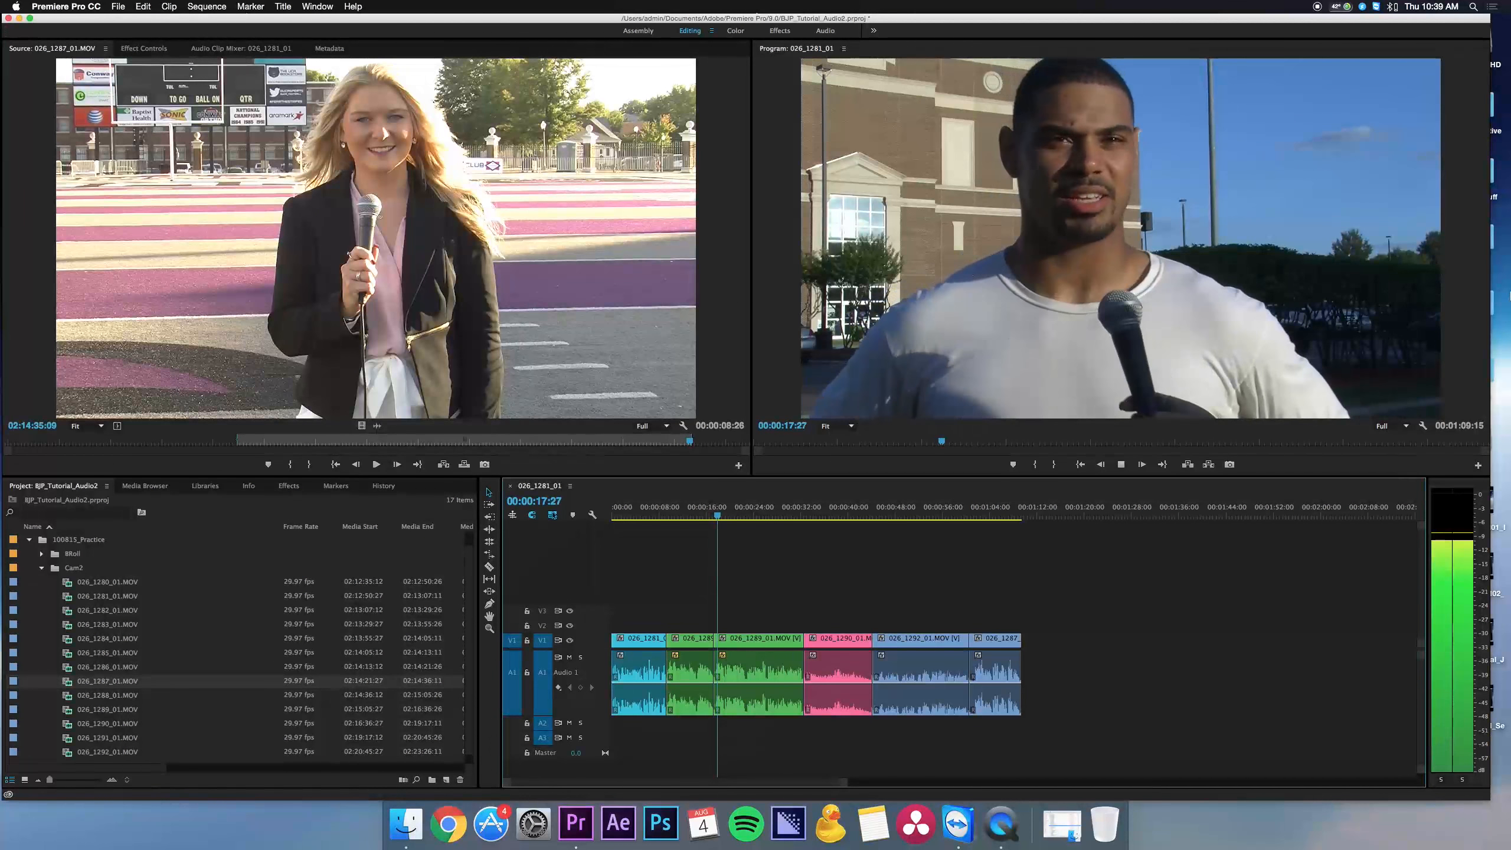
pyautogui.press('space')
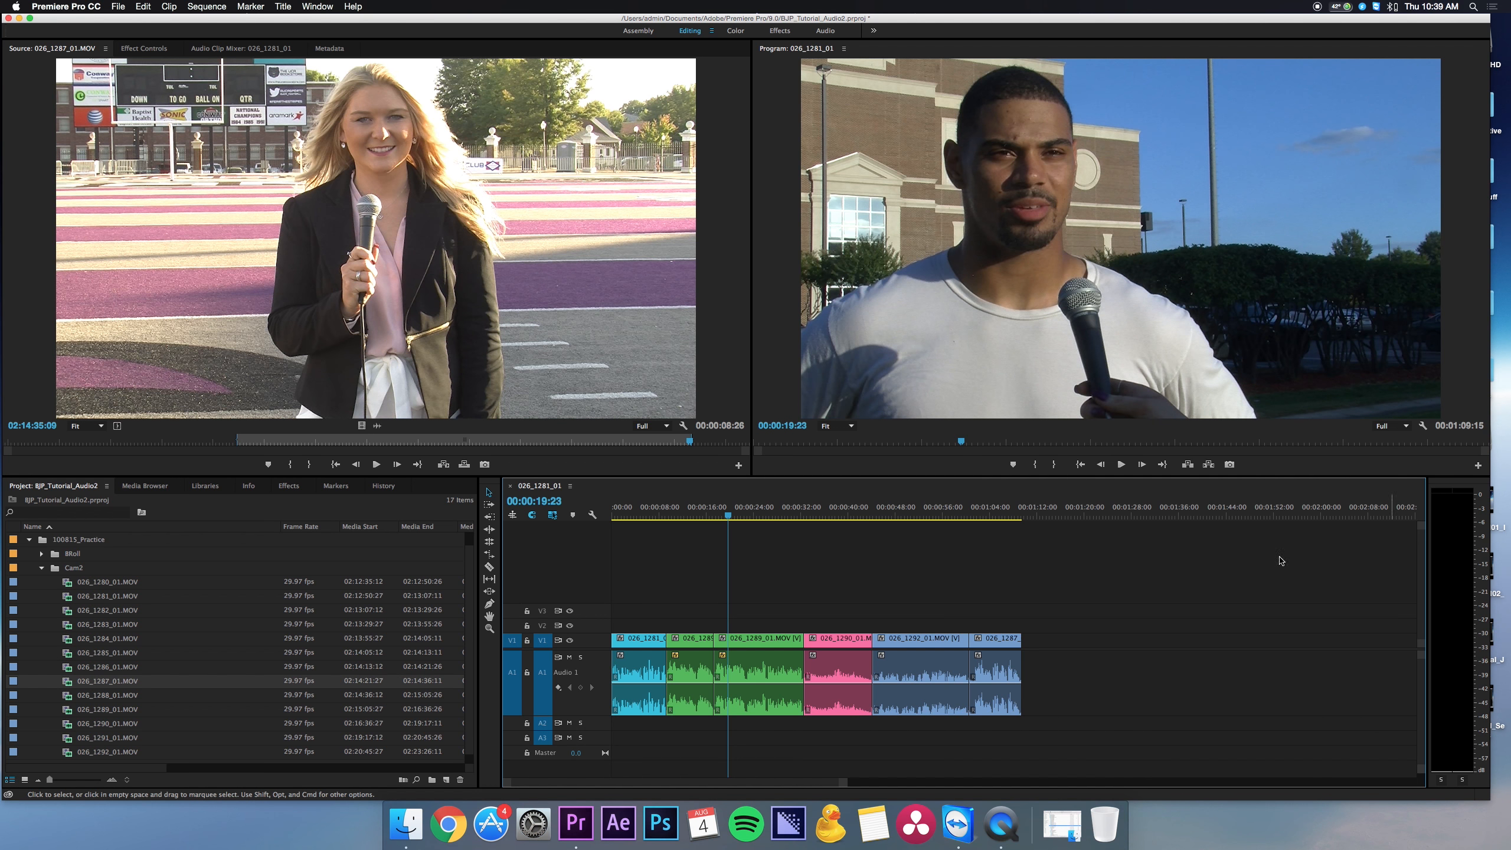
pyautogui.click(797, 507)
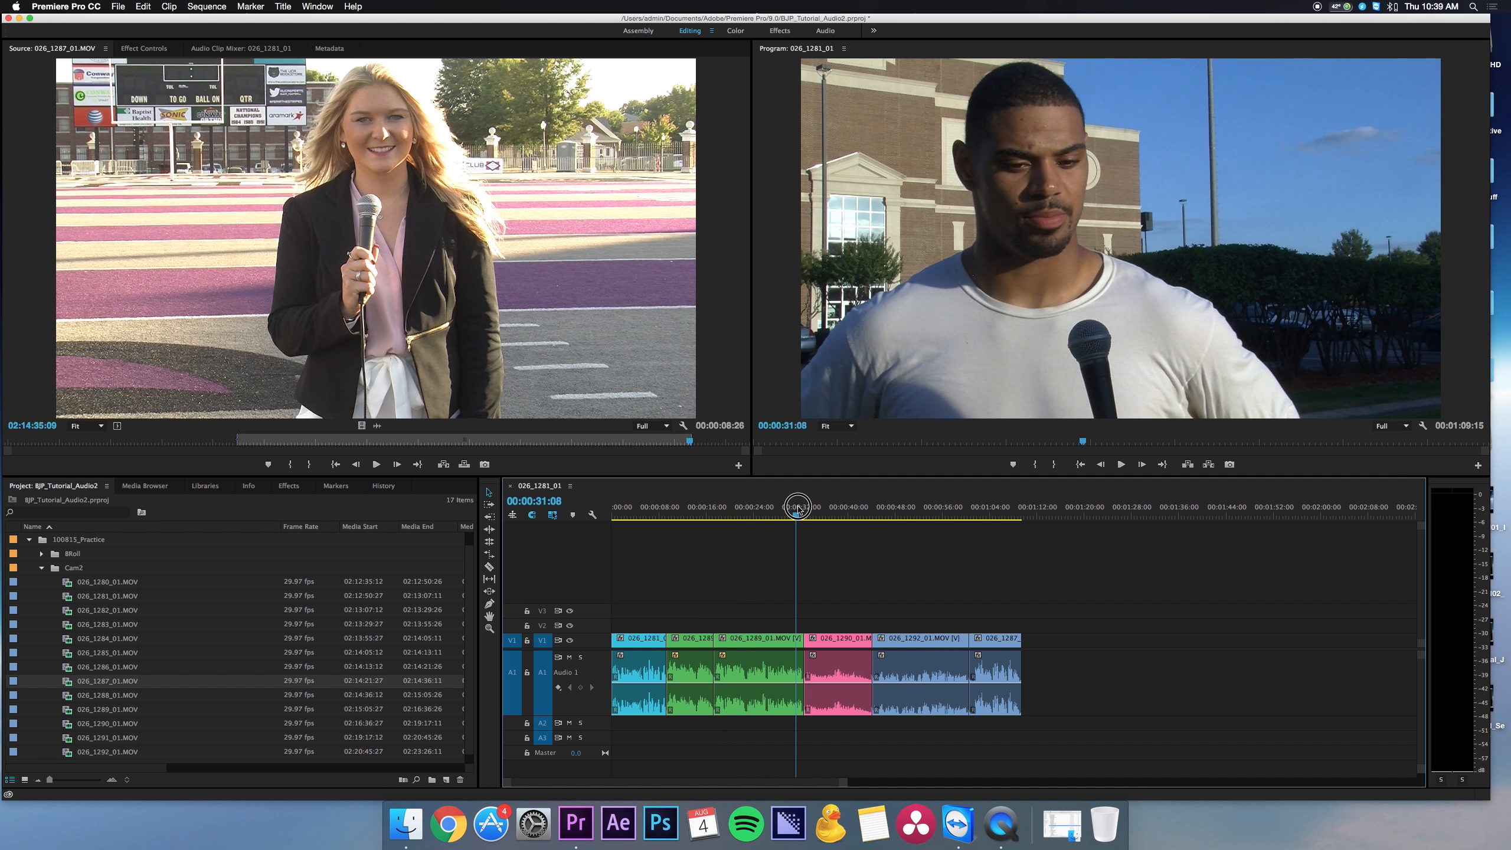
pyautogui.moveTo(798, 507); pyautogui.dragTo(800, 509)
pyautogui.press('space')
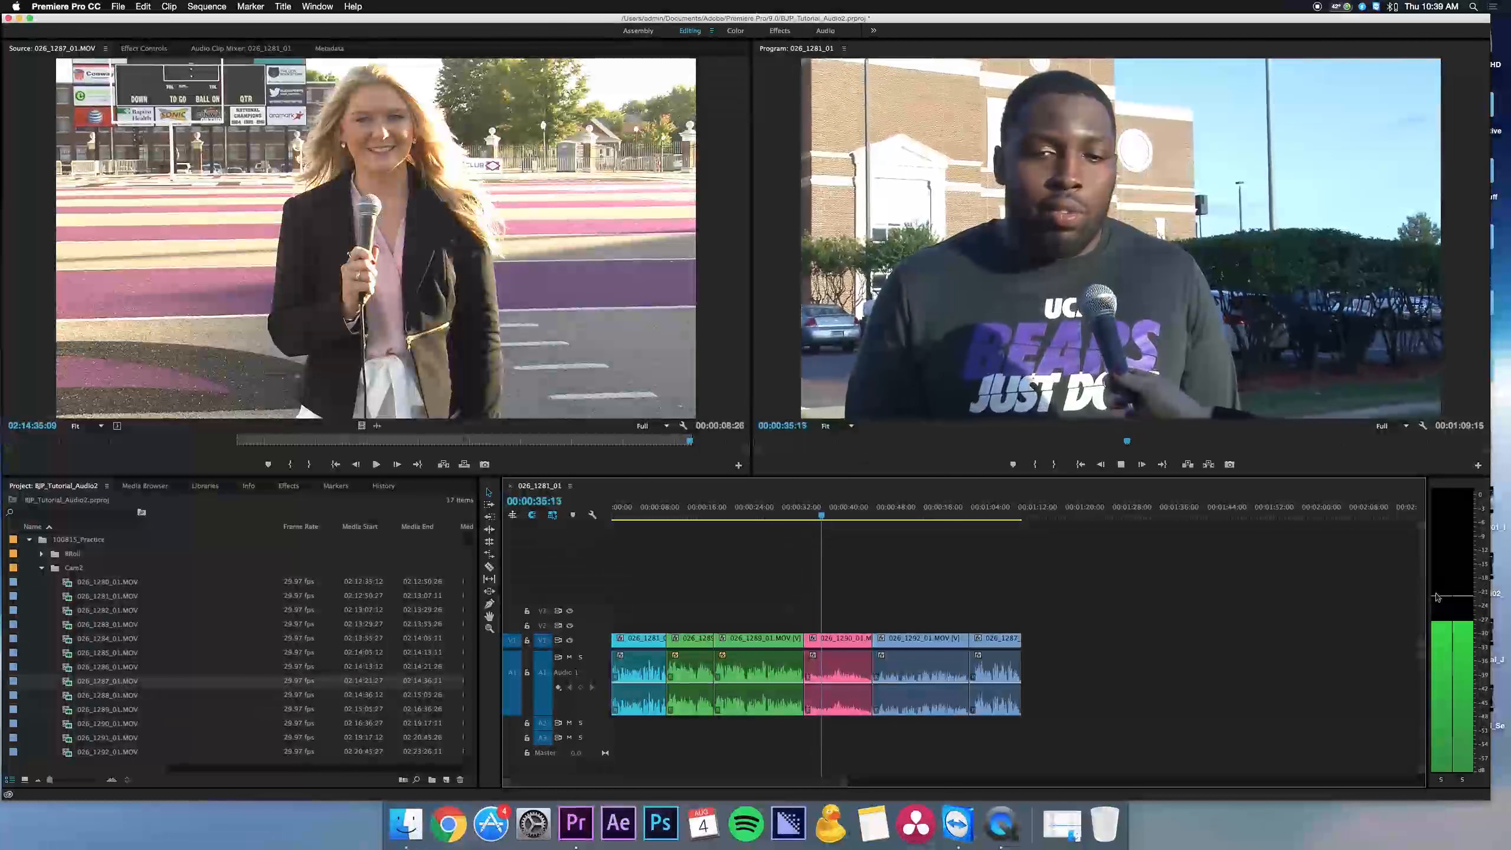
pyautogui.press('space')
# - Set the audio gain of the pink interview clip 026_1290_01.MOV to 12 dB and listen to it
pyautogui.click(852, 672)
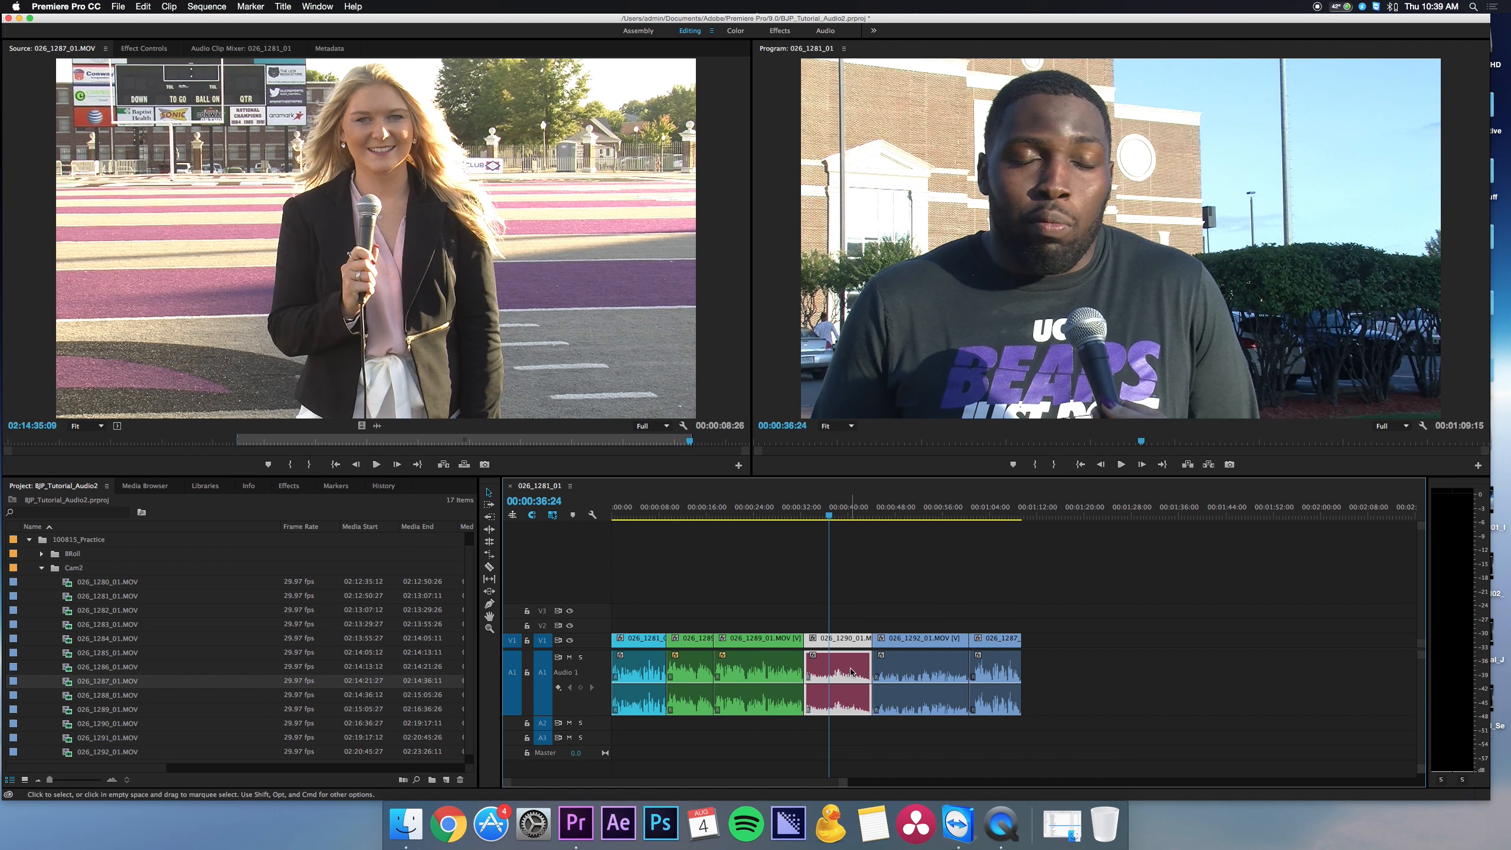
pyautogui.press('g')
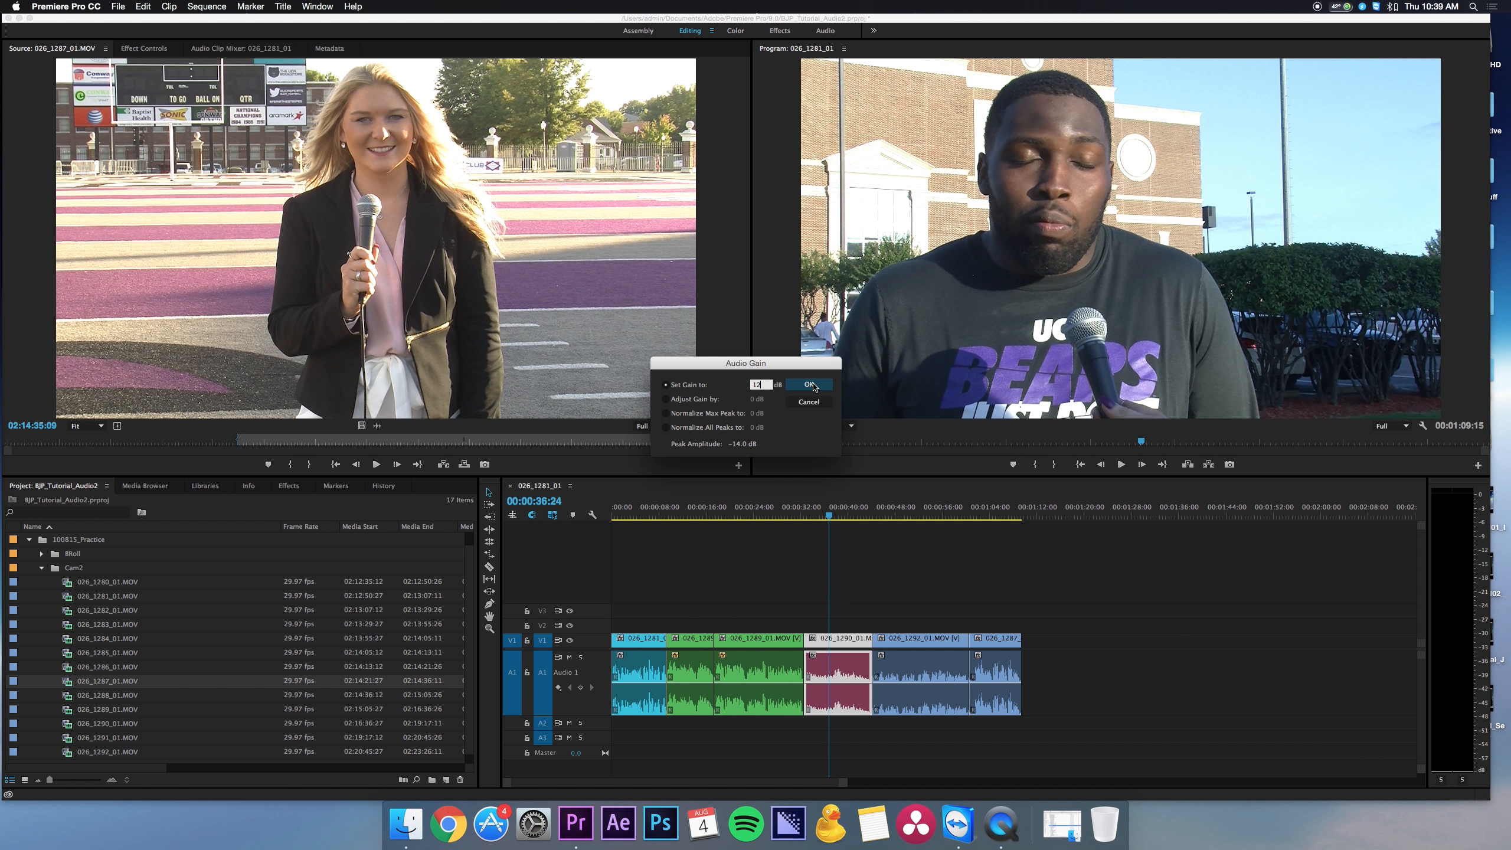
pyautogui.click(809, 384)
pyautogui.press('space')
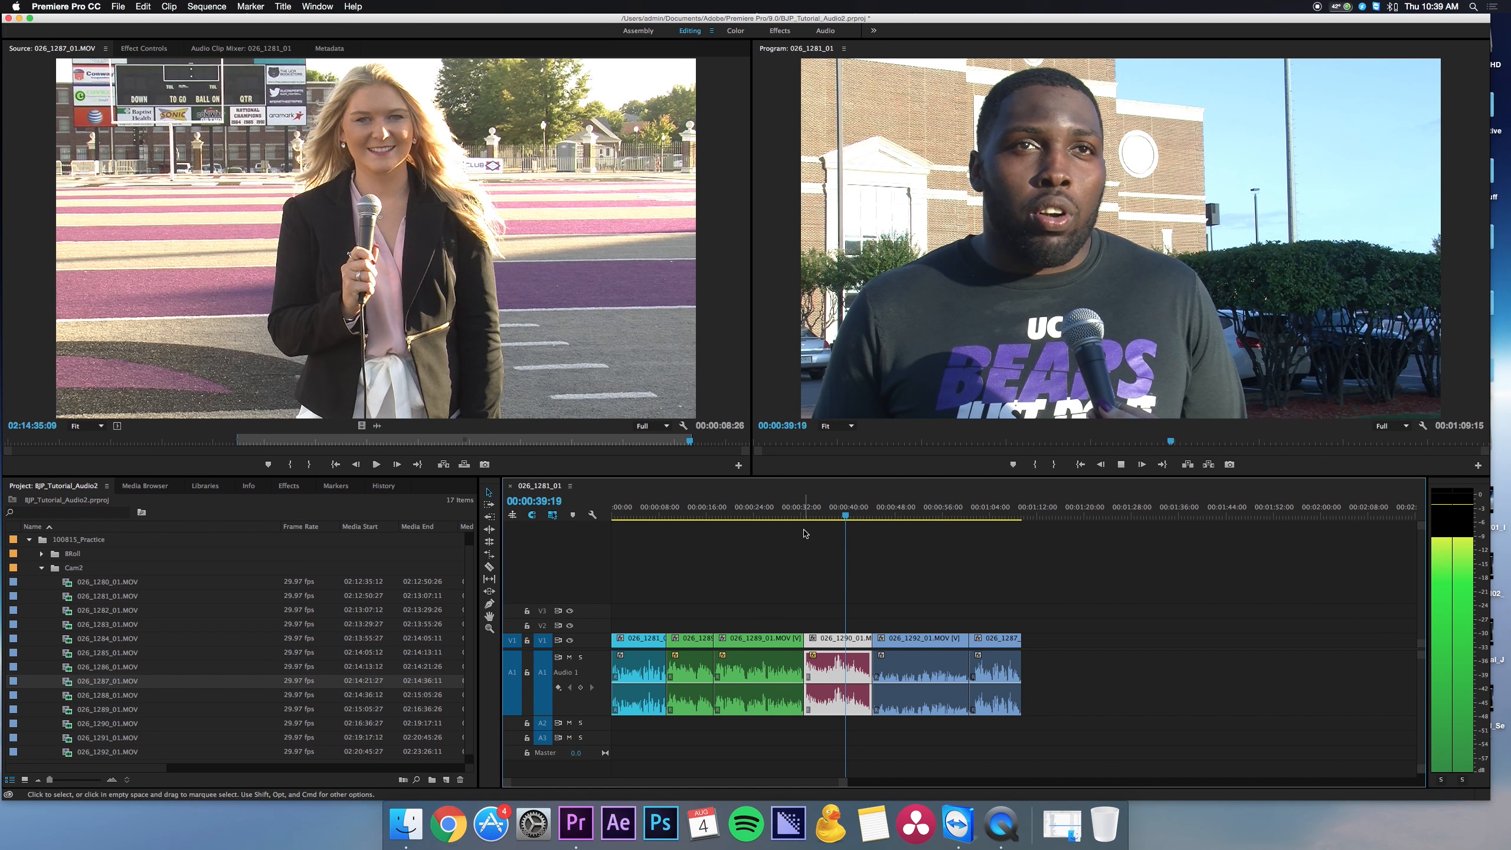
pyautogui.press('space')
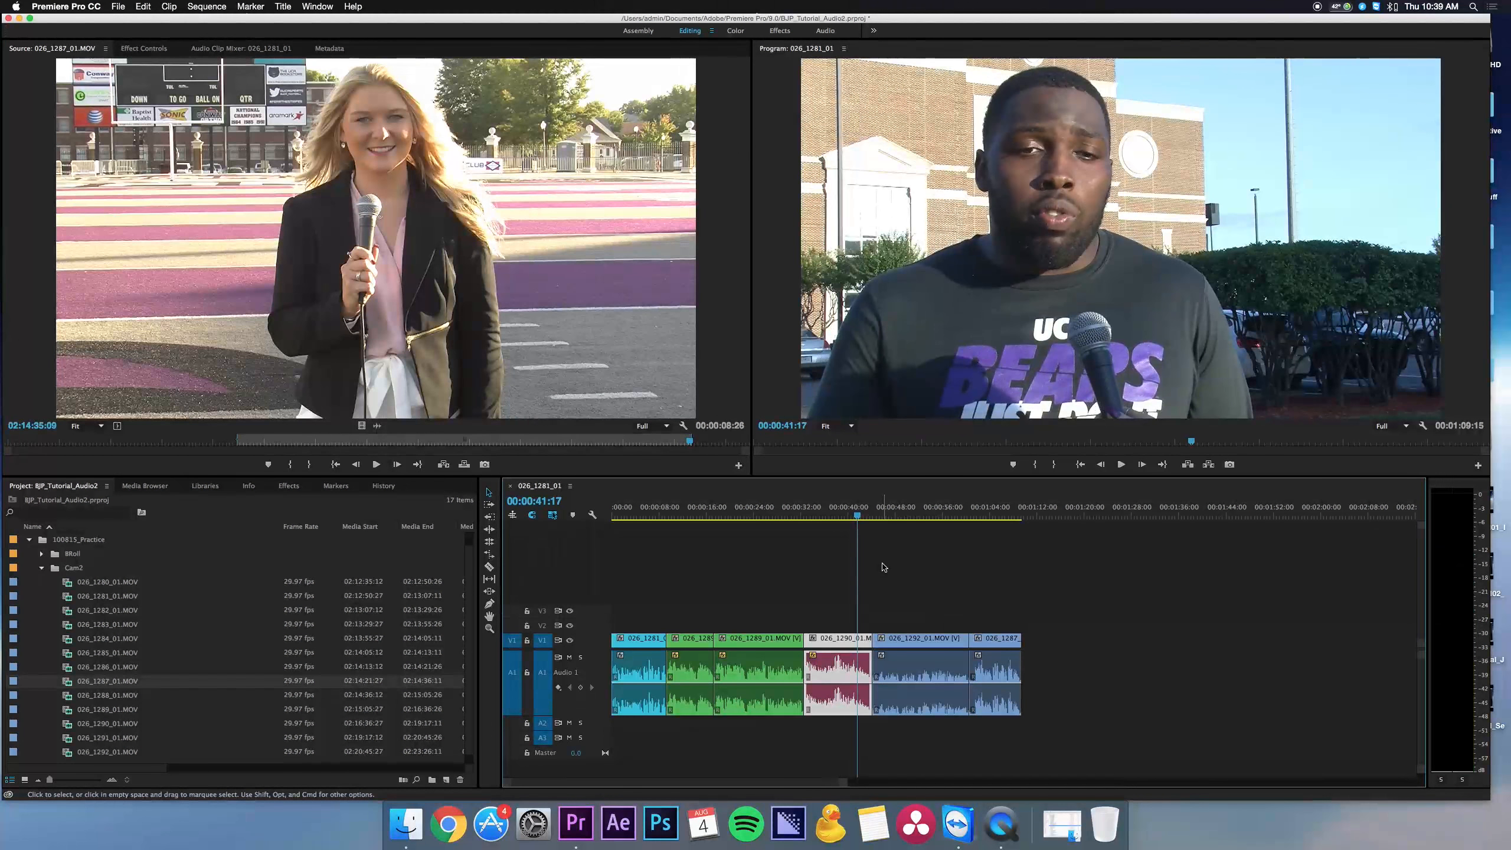
# - Set the audio gain of interview clip 026_1292_01.MOV to 10 dB and play part of it back
pyautogui.click(906, 662)
pyautogui.write('g')
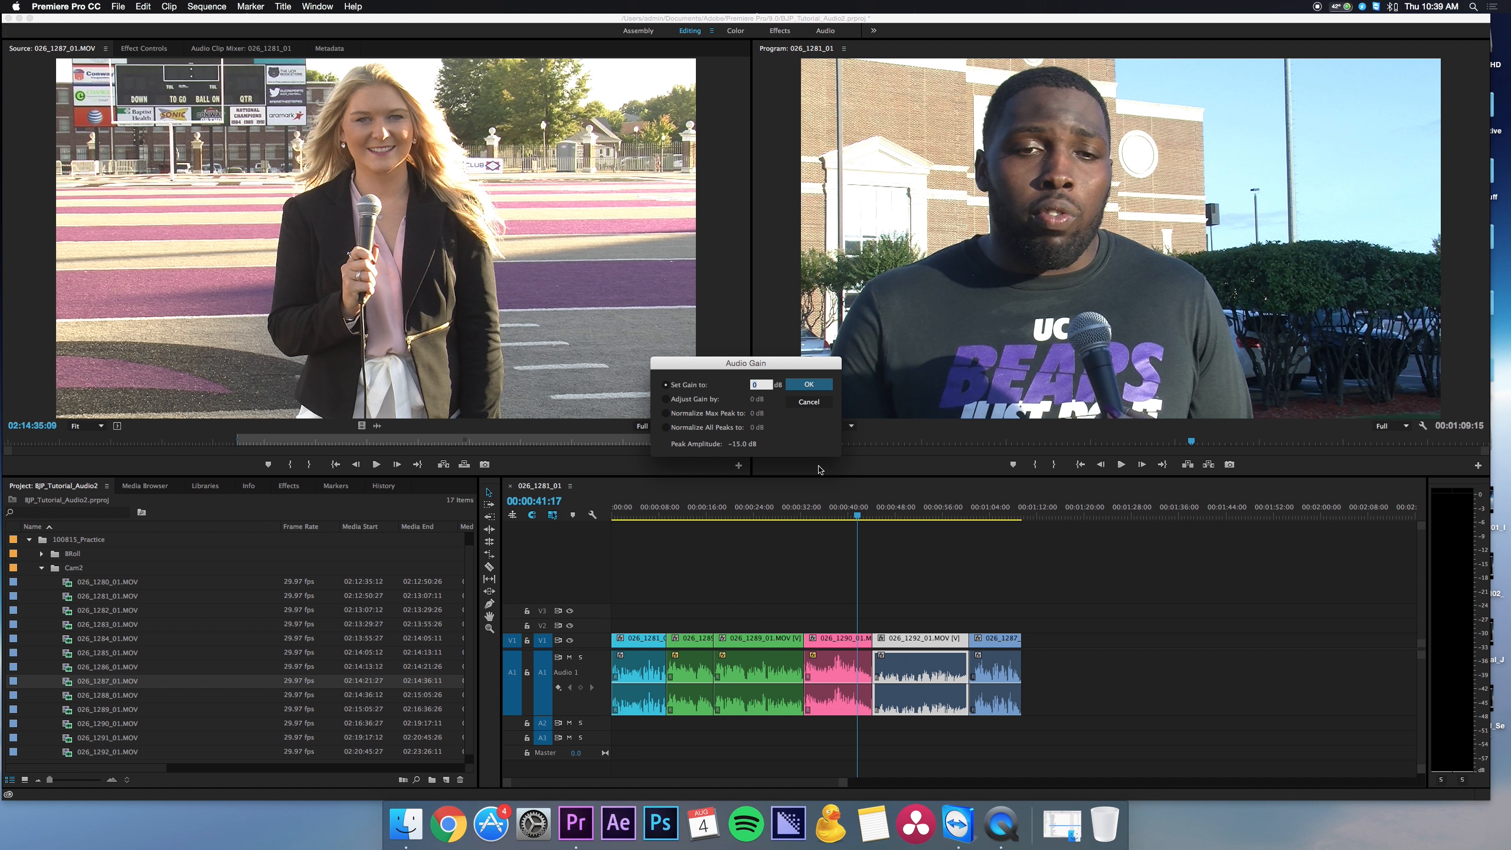
pyautogui.write('10')
pyautogui.click(821, 385)
pyautogui.click(890, 513)
pyautogui.press('space')
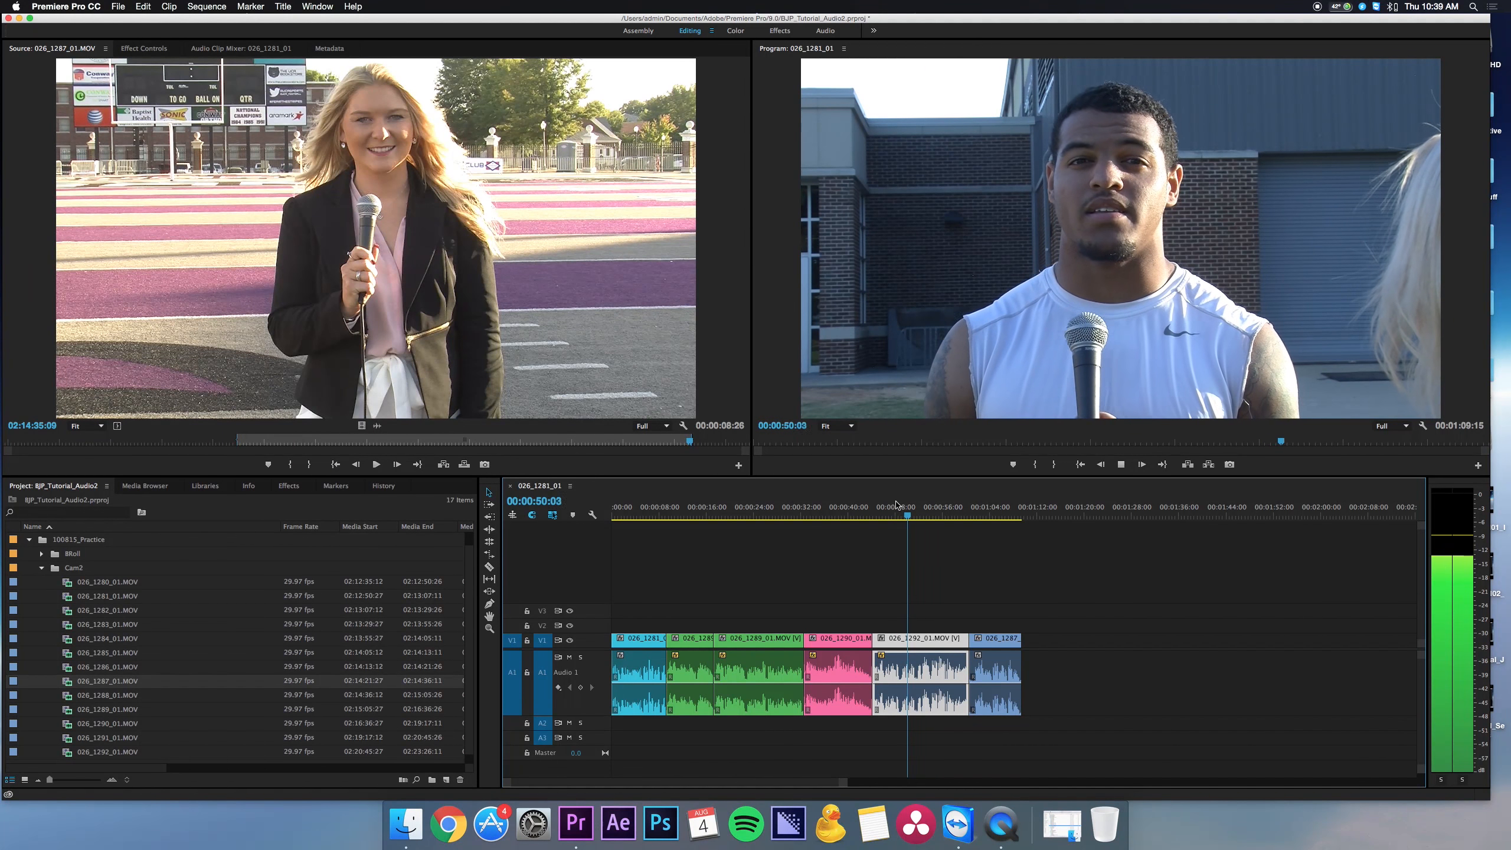
pyautogui.press('space')
# - Reset the audio gain of the four interview clips between the reporter takes to 0 dB
pyautogui.moveTo(895, 593); pyautogui.dragTo(686, 764)
pyautogui.write('g')
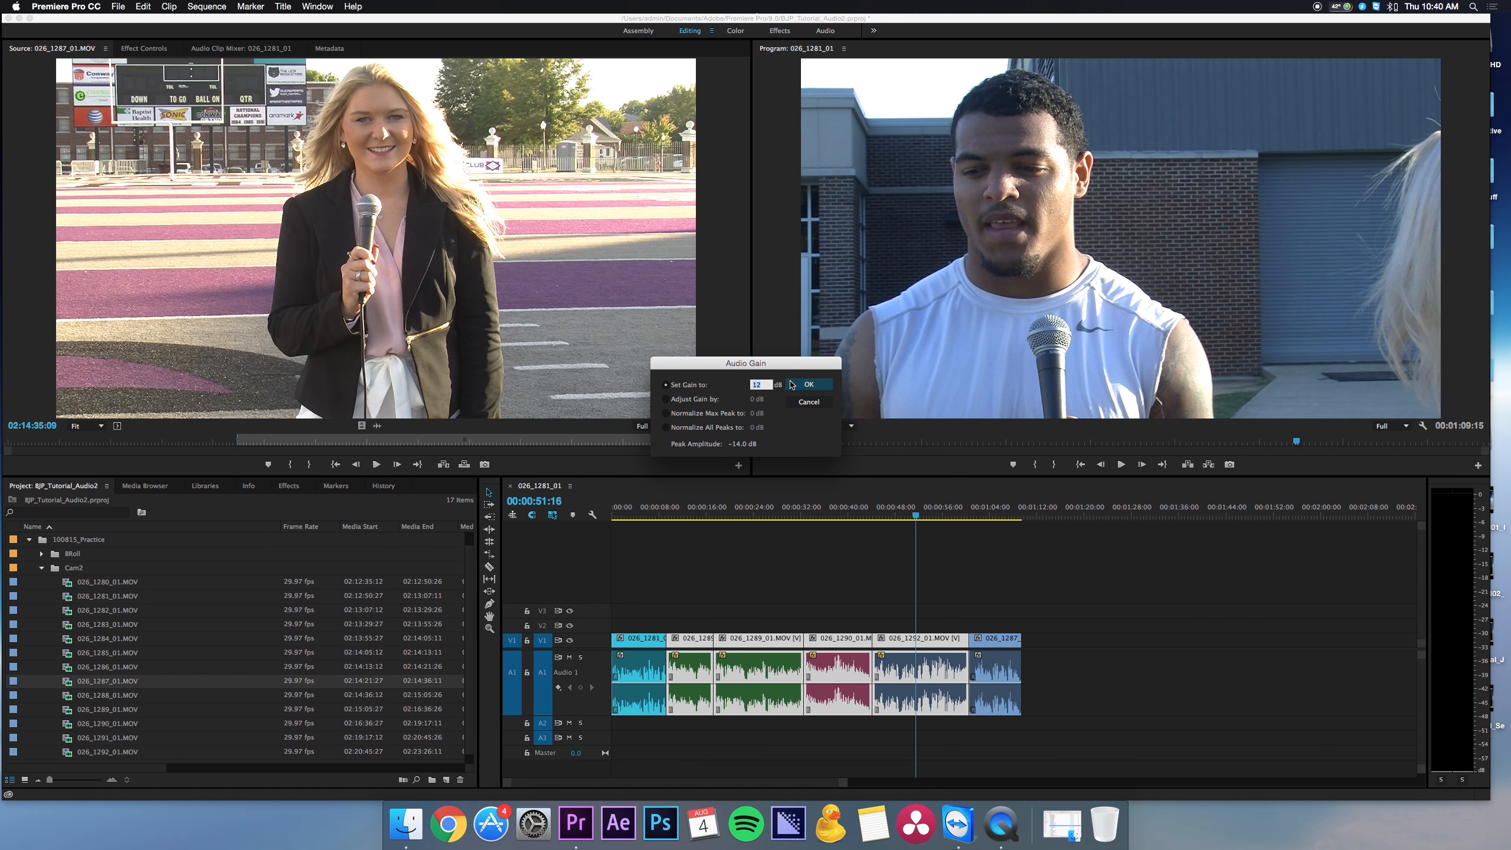
pyautogui.write('0')
pyautogui.press('Return')
pyautogui.click(807, 610)
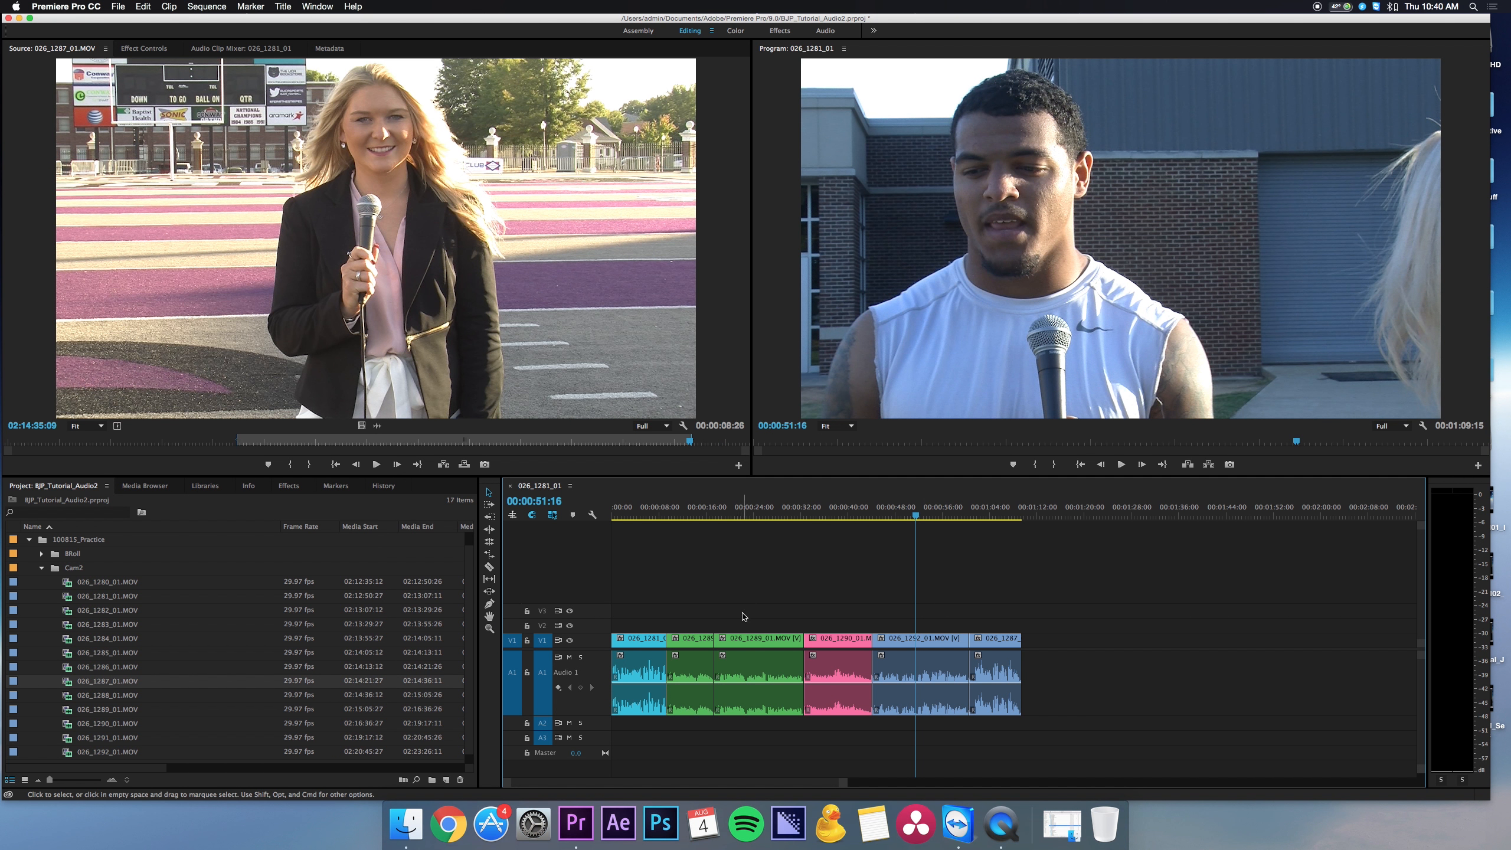
# - Try normalizing all peaks of the four interview clips to 0 dB and play back the pink clip
pyautogui.click(689, 515)
pyautogui.click(750, 516)
pyautogui.click(840, 516)
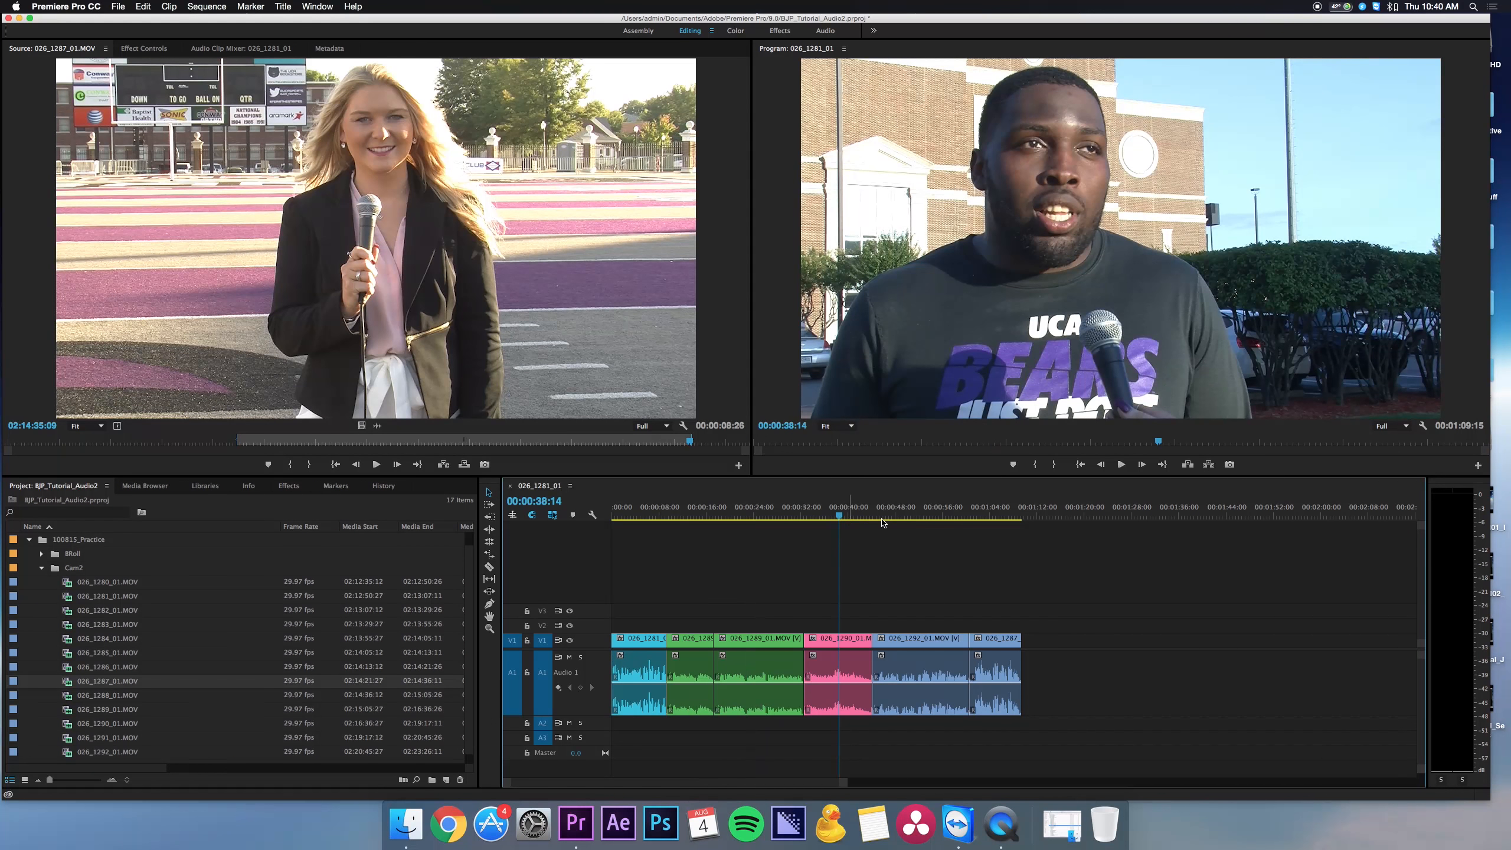
pyautogui.click(692, 516)
pyautogui.click(736, 516)
pyautogui.click(807, 516)
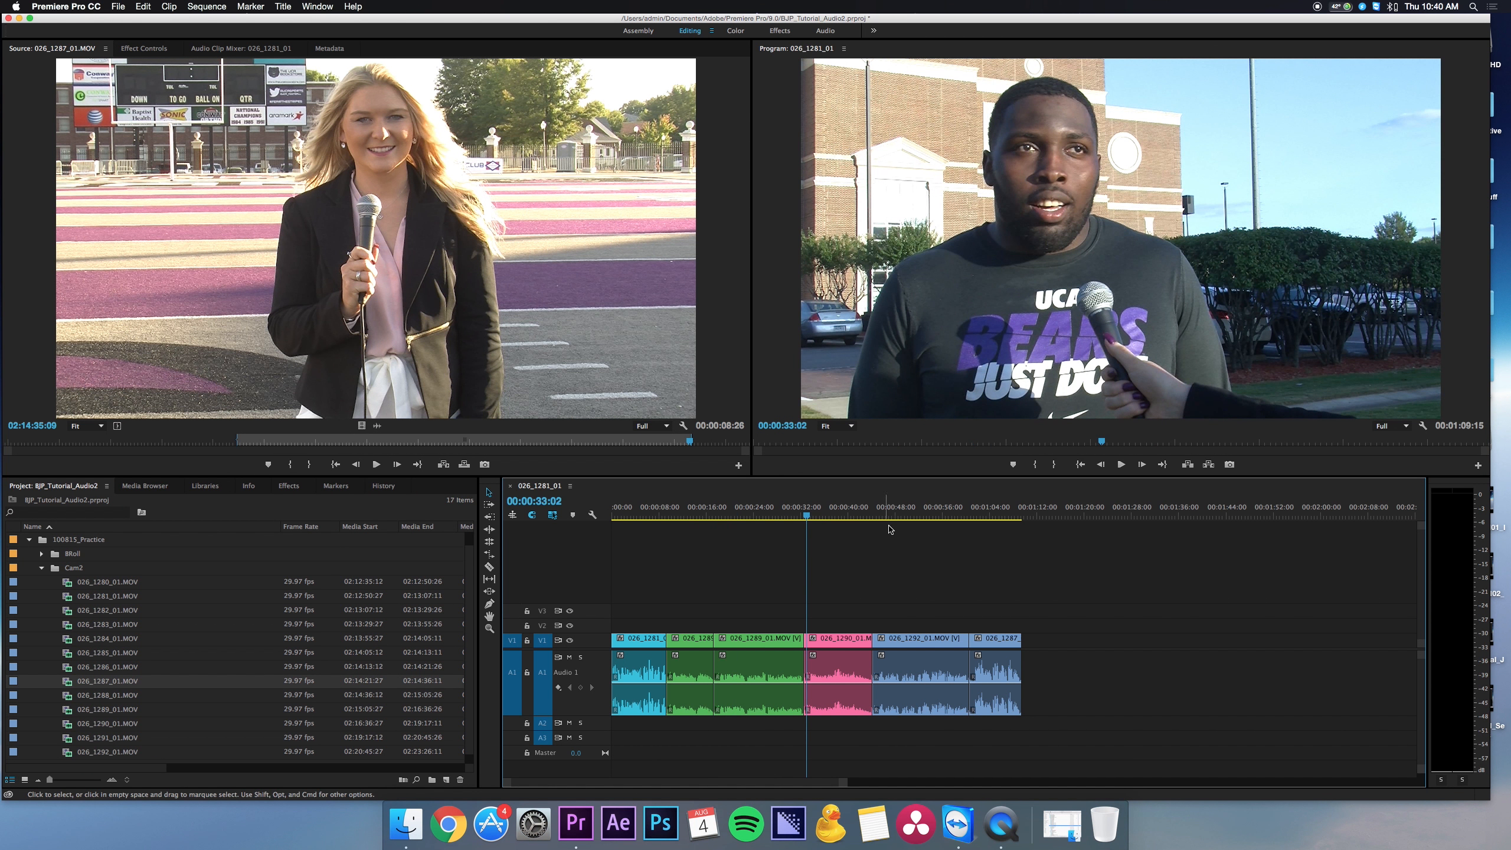
pyautogui.moveTo(970, 583); pyautogui.dragTo(651, 714)
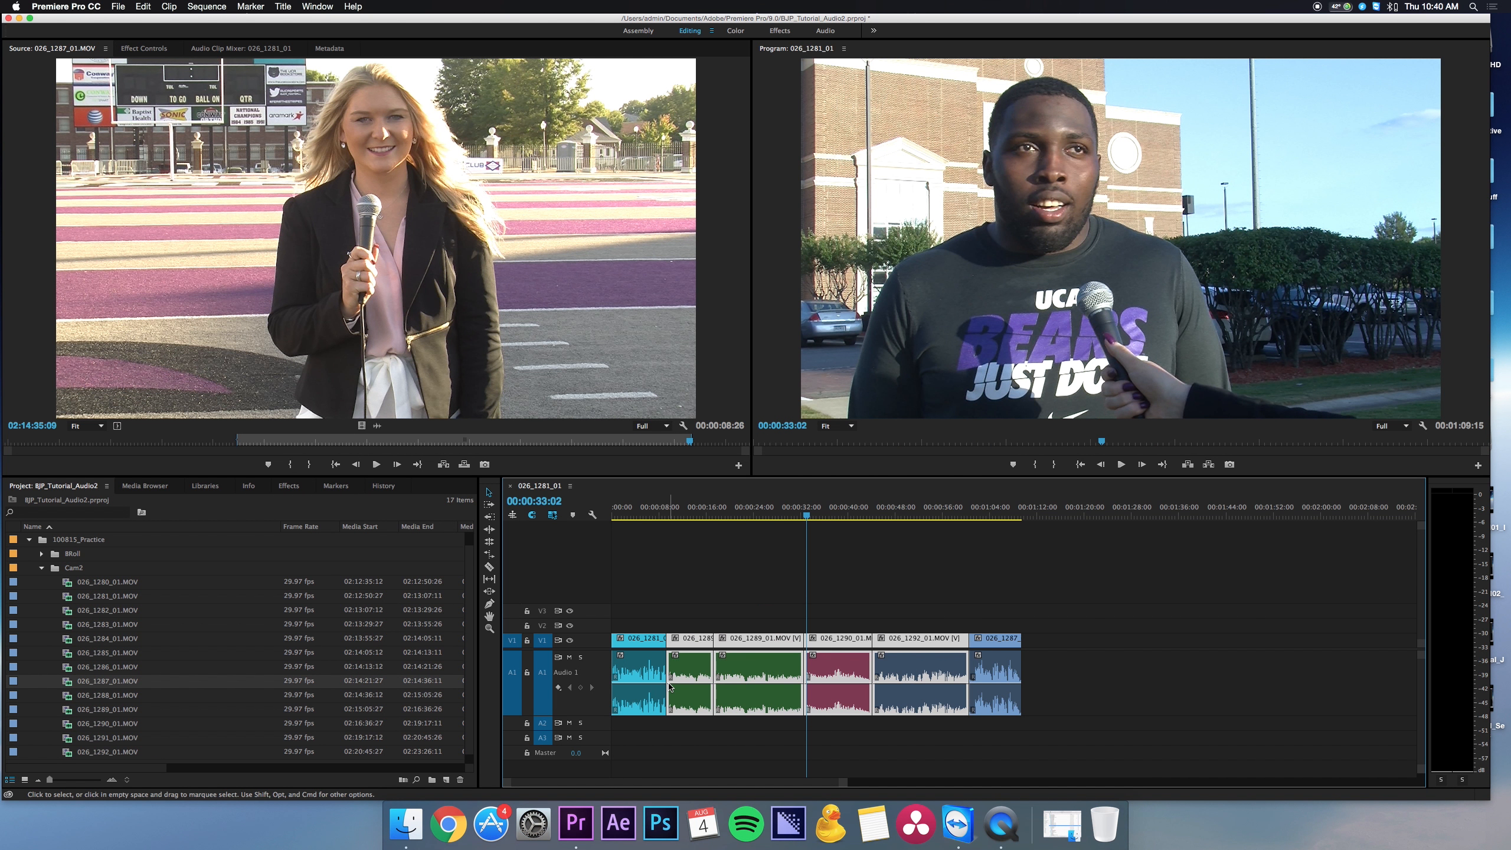
pyautogui.press('g')
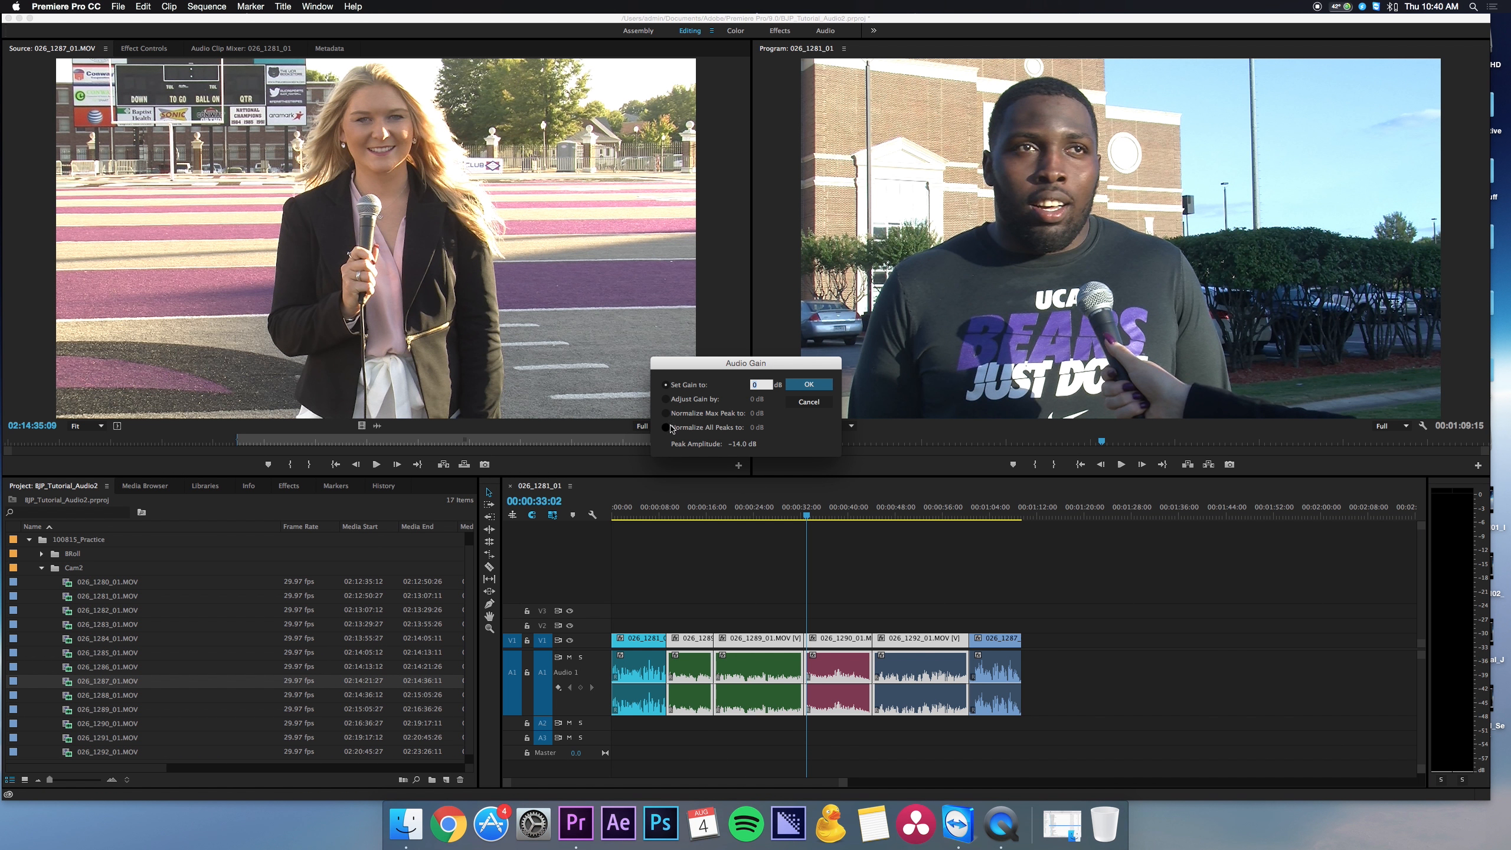
pyautogui.click(817, 379)
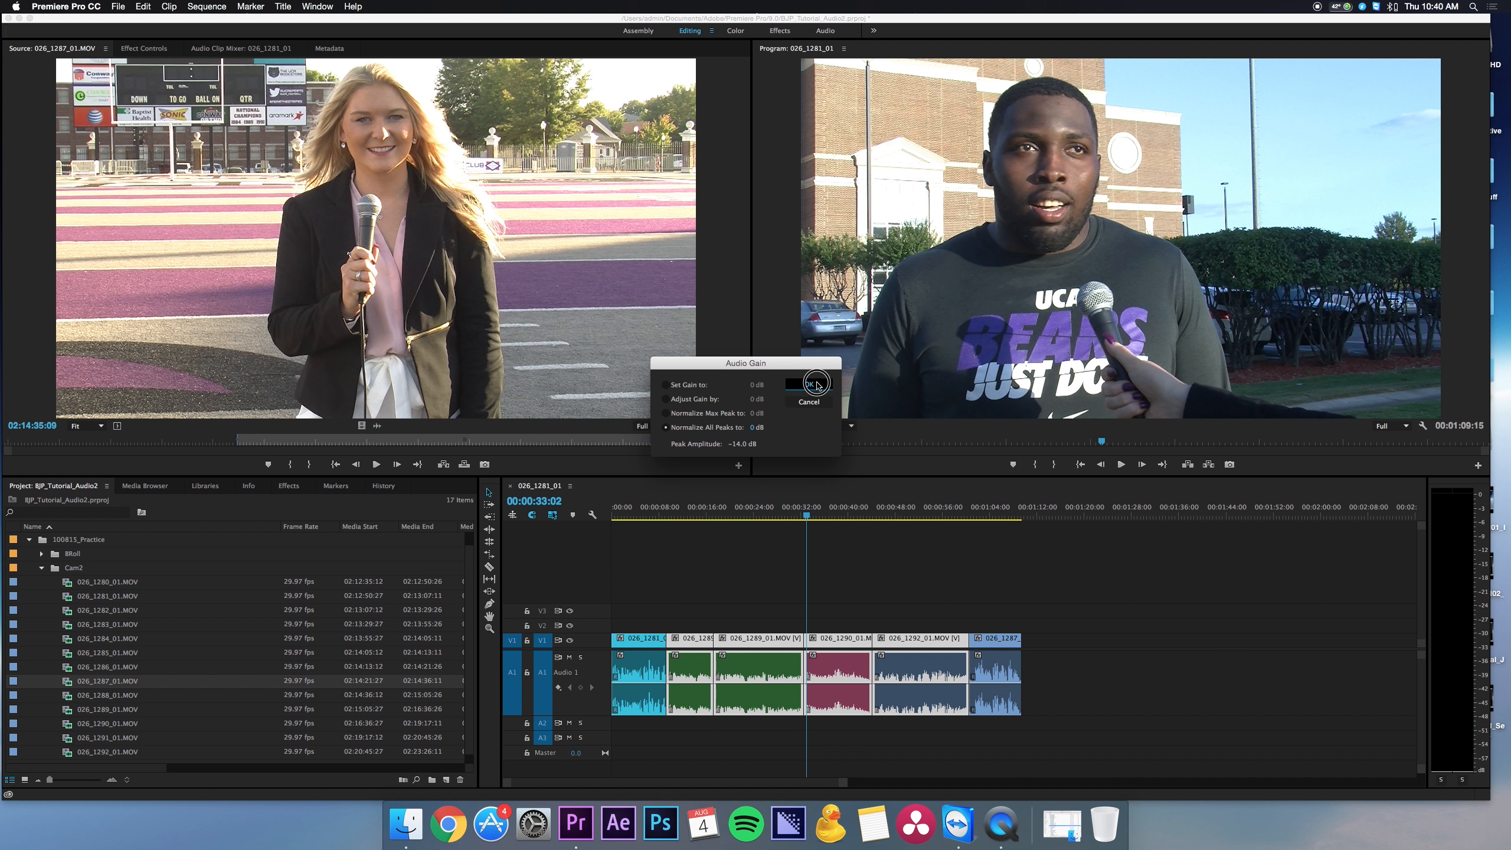
pyautogui.press('space')
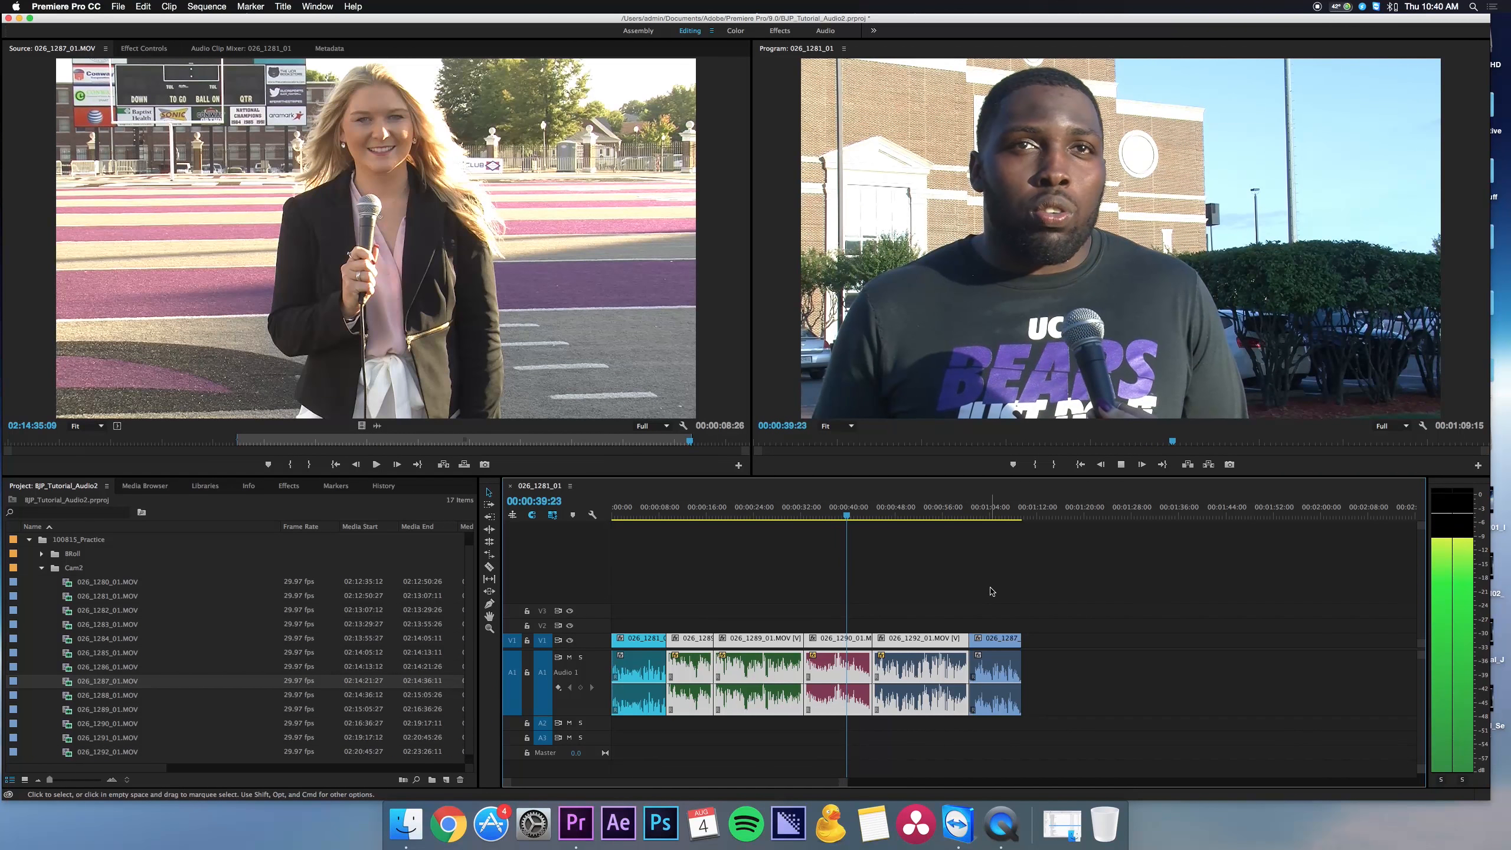
pyautogui.press('space')
# - Normalize all peaks of the four interview clips to -4 dB and listen to the second green clip
pyautogui.click(731, 510)
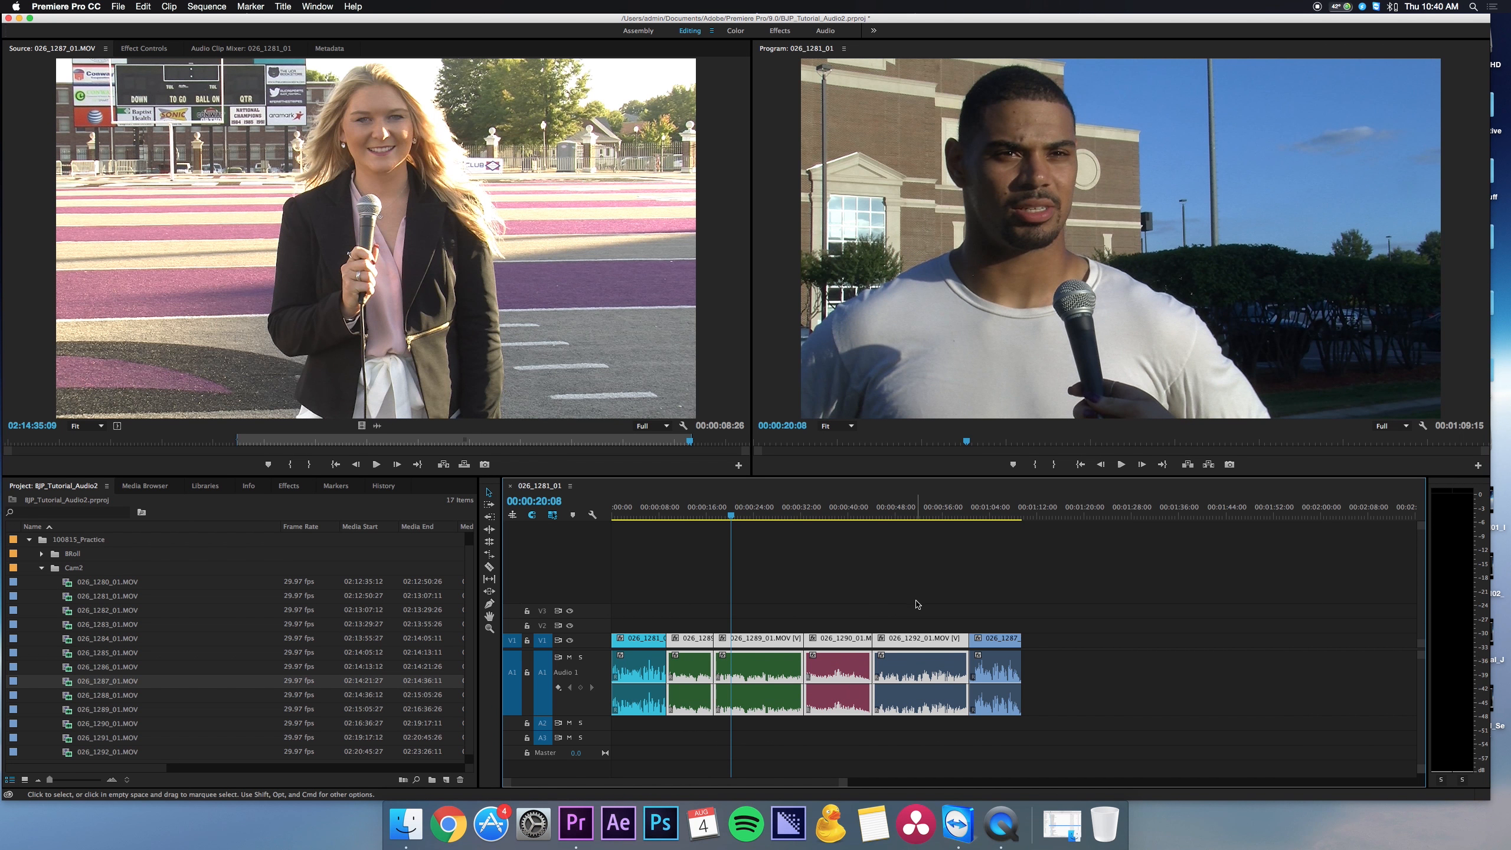
pyautogui.moveTo(911, 608); pyautogui.dragTo(702, 721)
pyautogui.press('g')
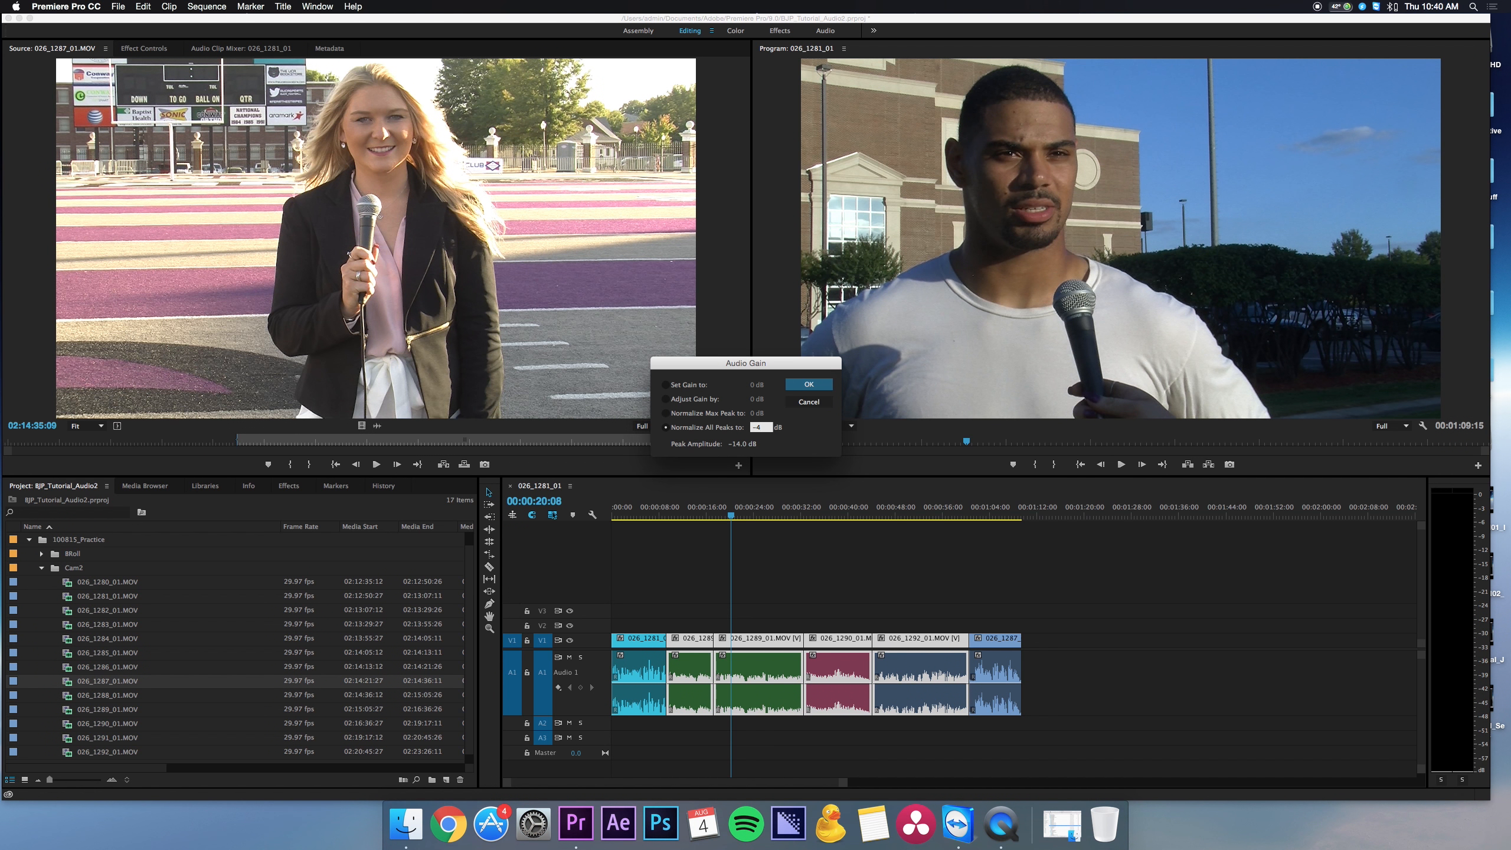
pyautogui.press('Return')
pyautogui.press('space')
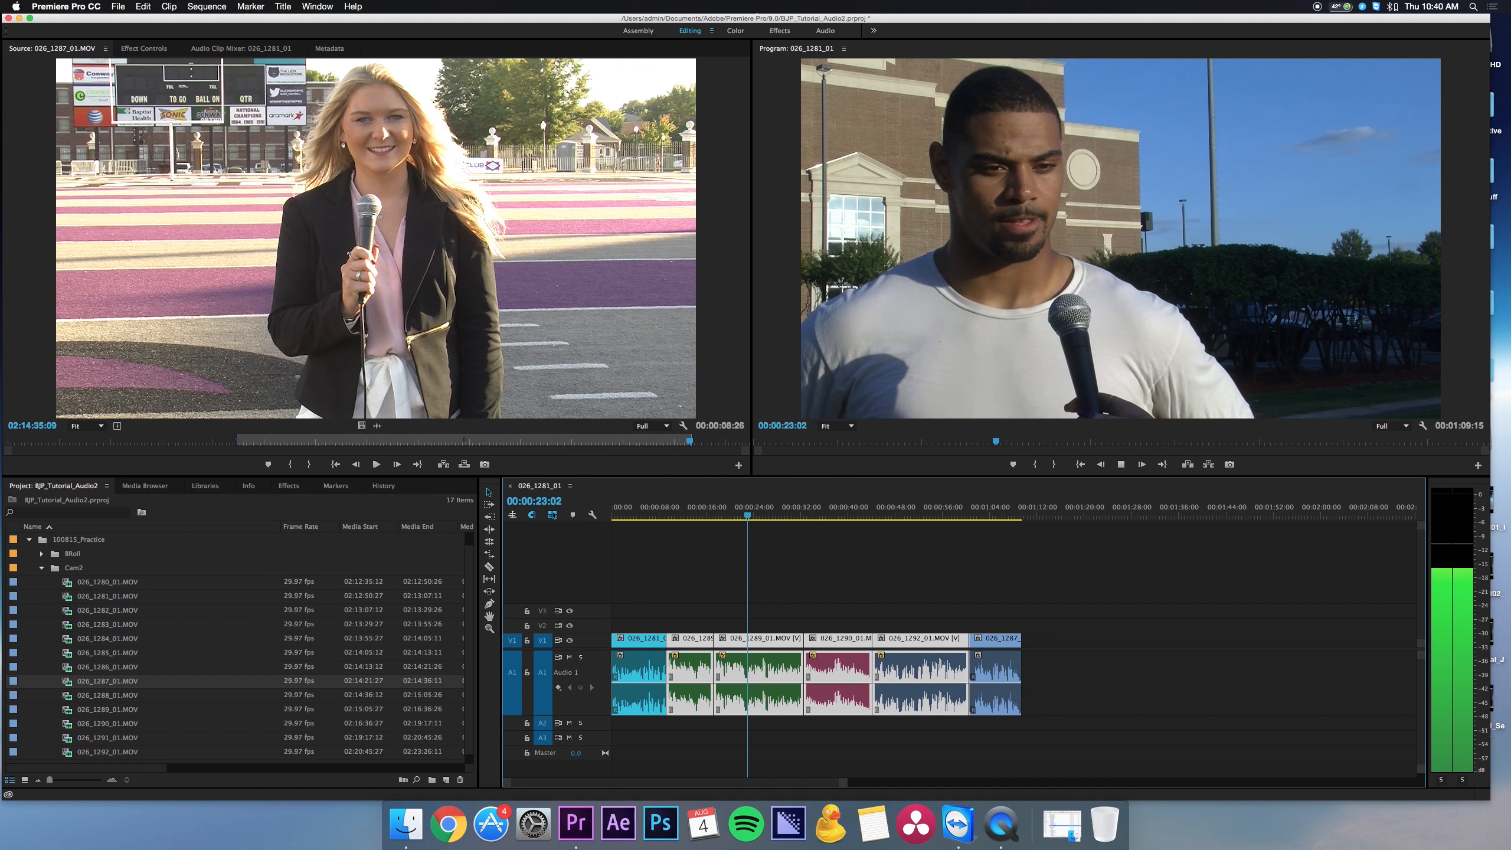
pyautogui.press('space')
# - Select only the opening and closing reporter clips and normalize all their peaks to -4 dB
pyautogui.click(1012, 599)
pyautogui.click(1004, 674)
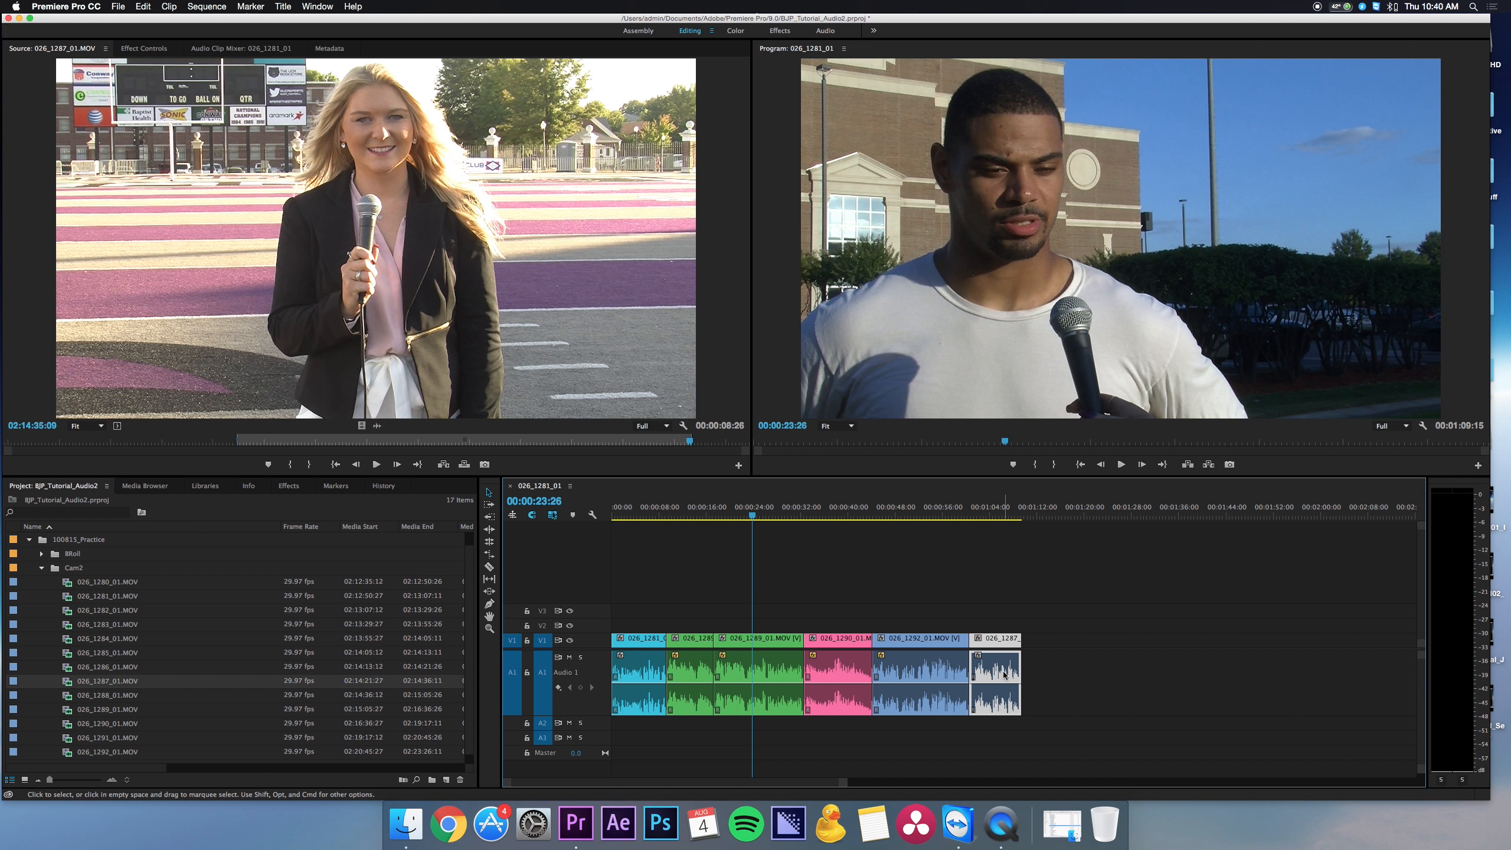
pyautogui.click(647, 661)
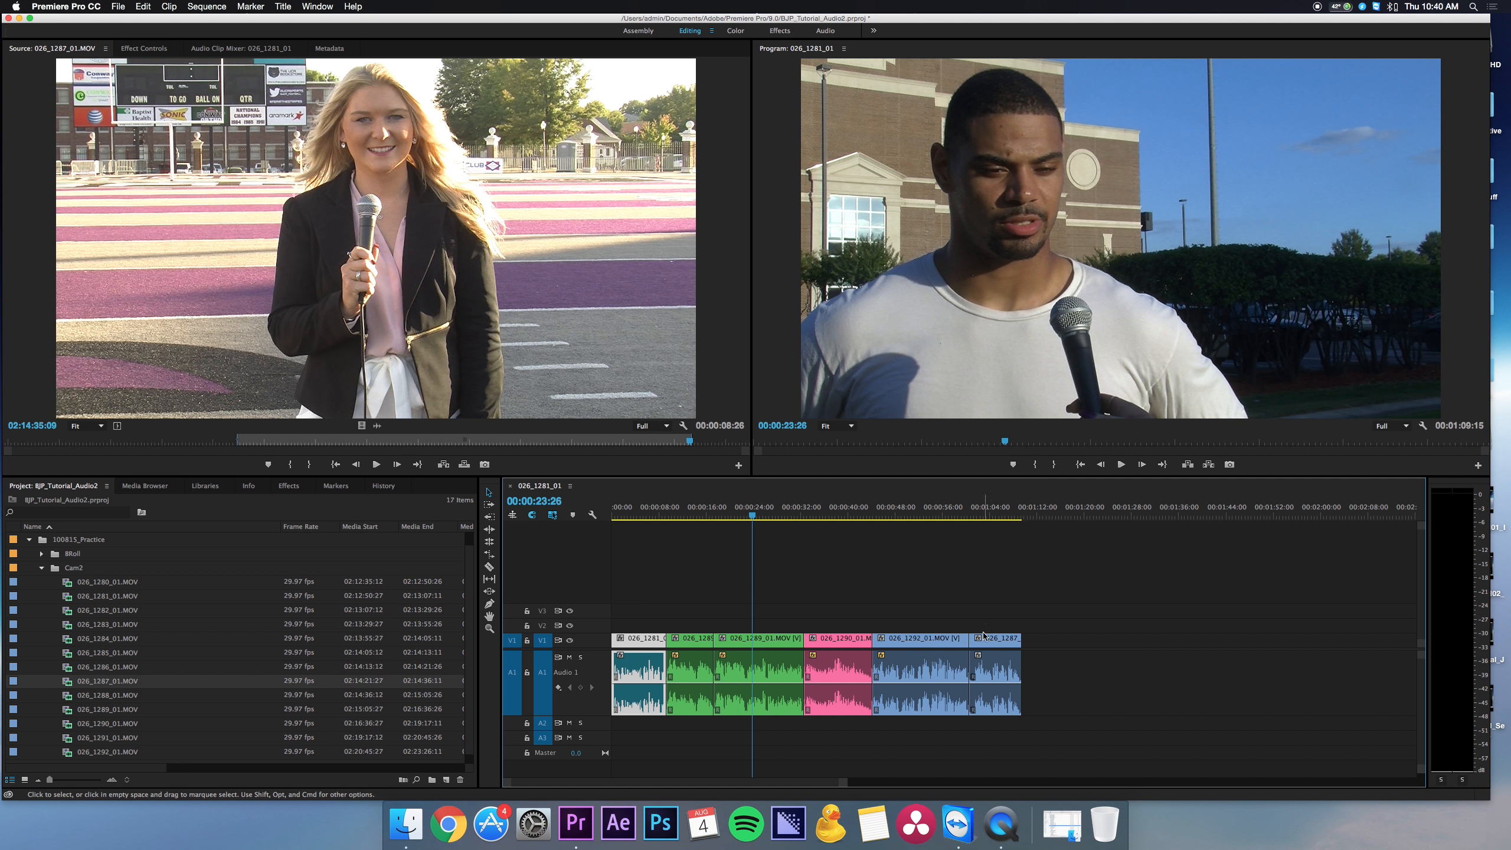
pyautogui.rightClick(999, 639)
pyautogui.press('Escape')
pyautogui.keyDown('shift'); pyautogui.click(641, 638); pyautogui.keyUp('shift')
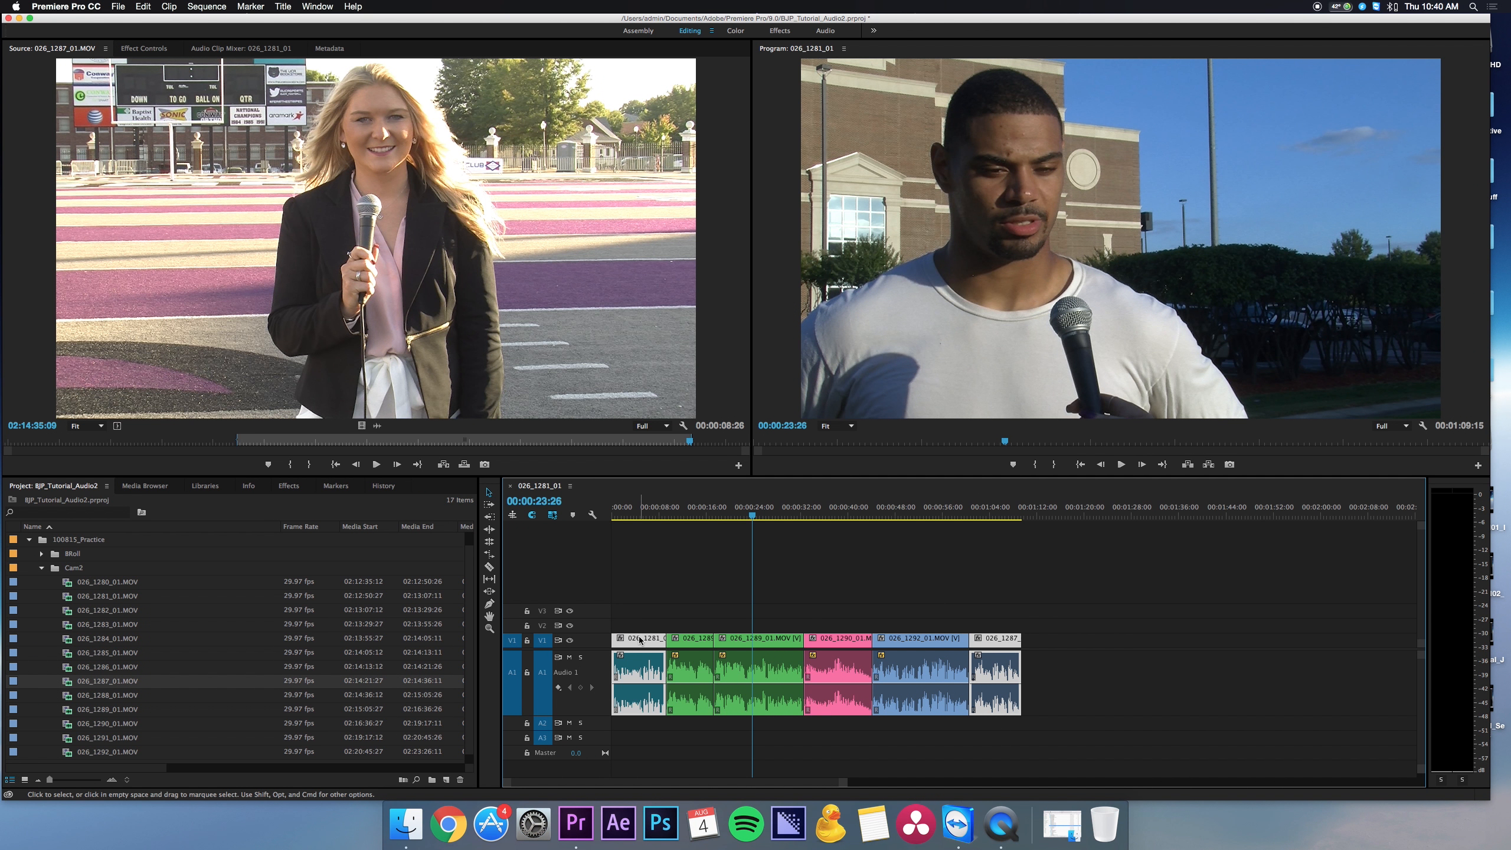
pyautogui.write('g')
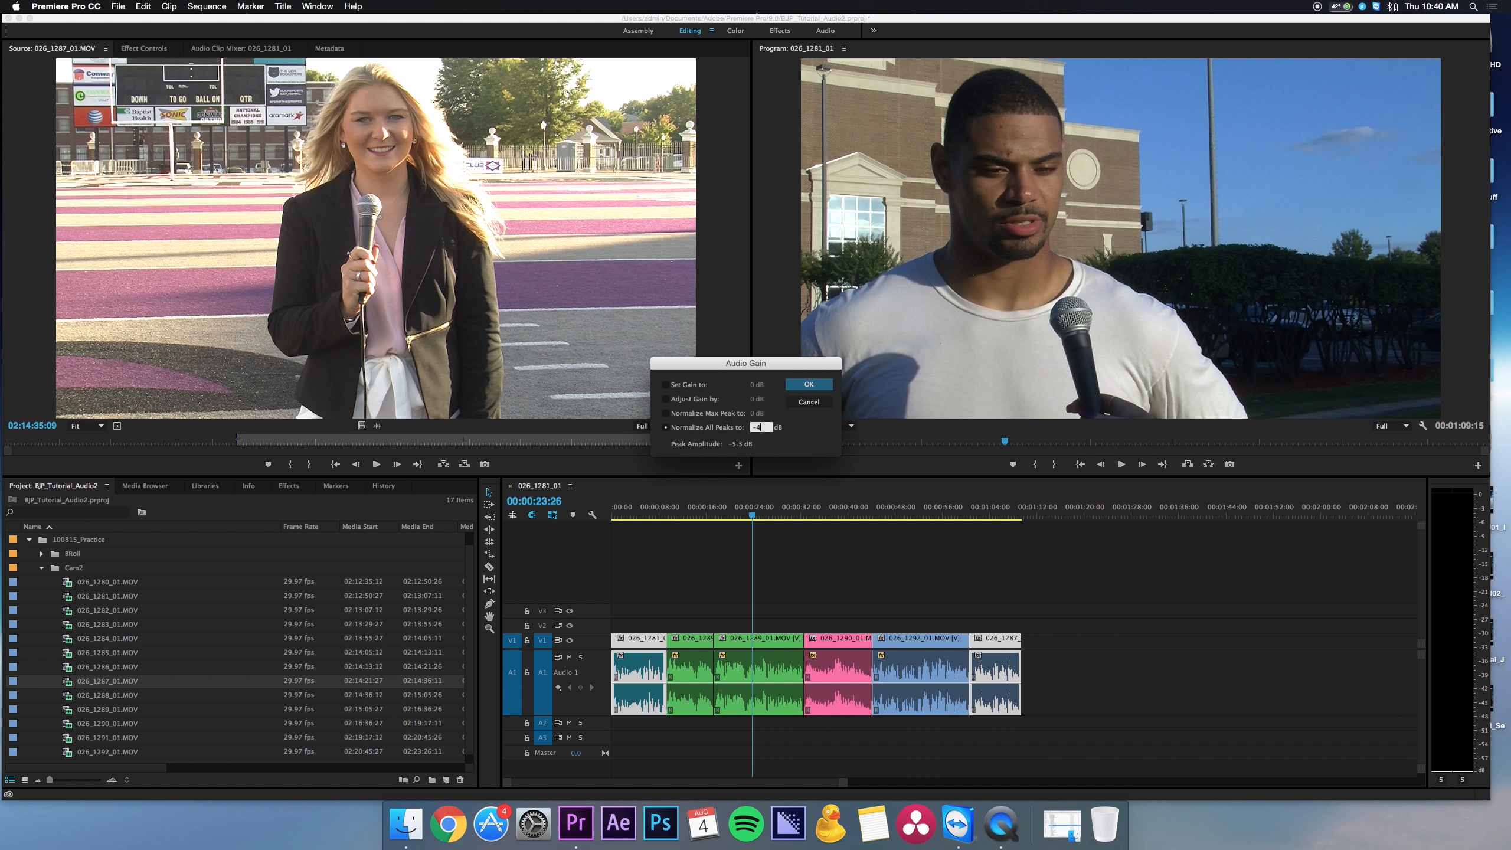
pyautogui.write('-4')
pyautogui.press('Return')
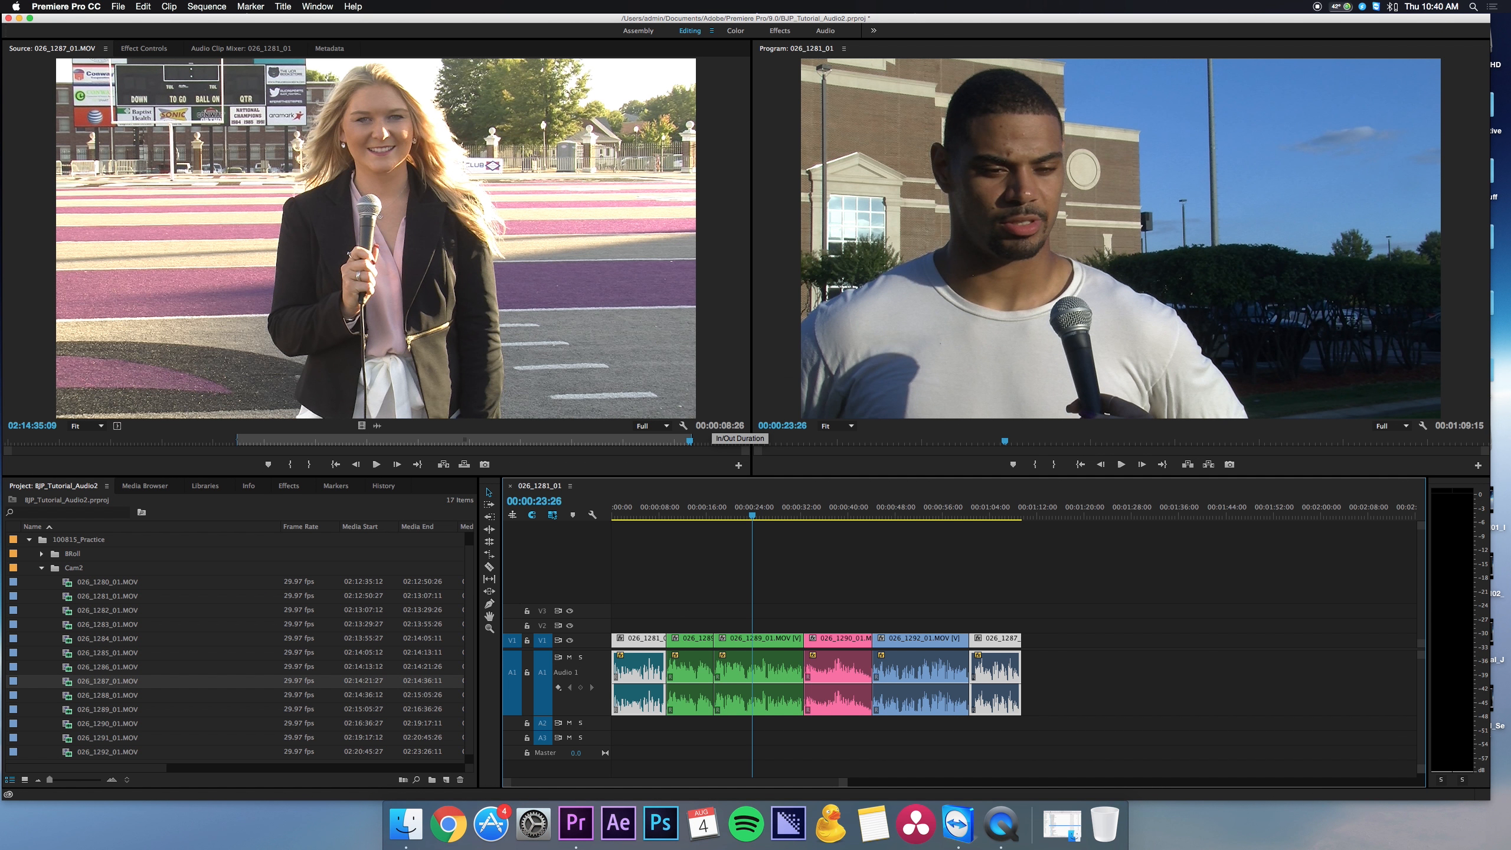
# - Check the gain settings of the two reporter clips and play from the opening stand-up into the first interview
pyautogui.click(637, 513)
pyautogui.press('g')
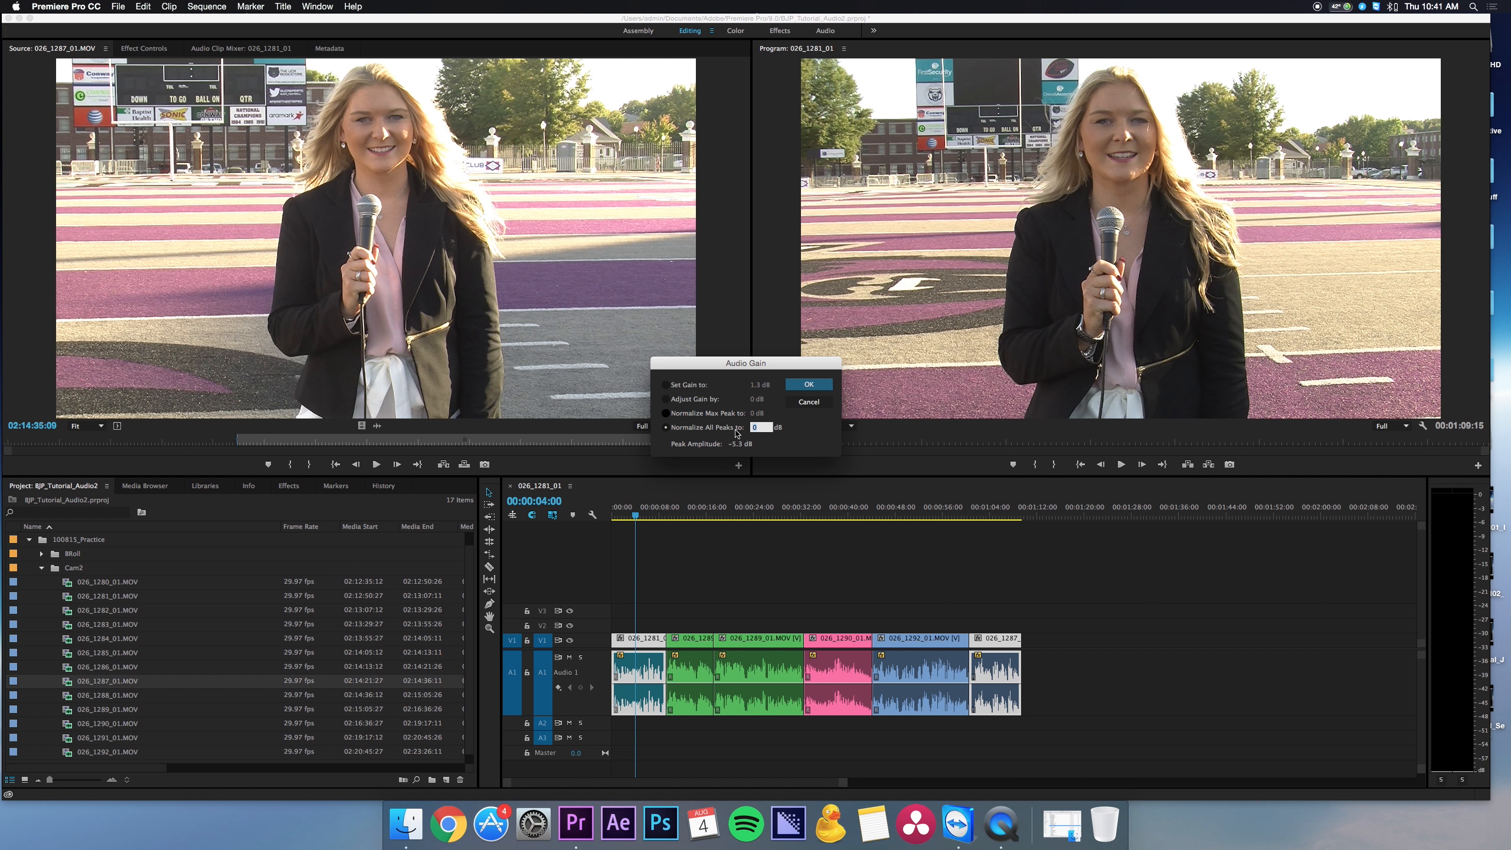
pyautogui.press('Return')
pyautogui.press('space')
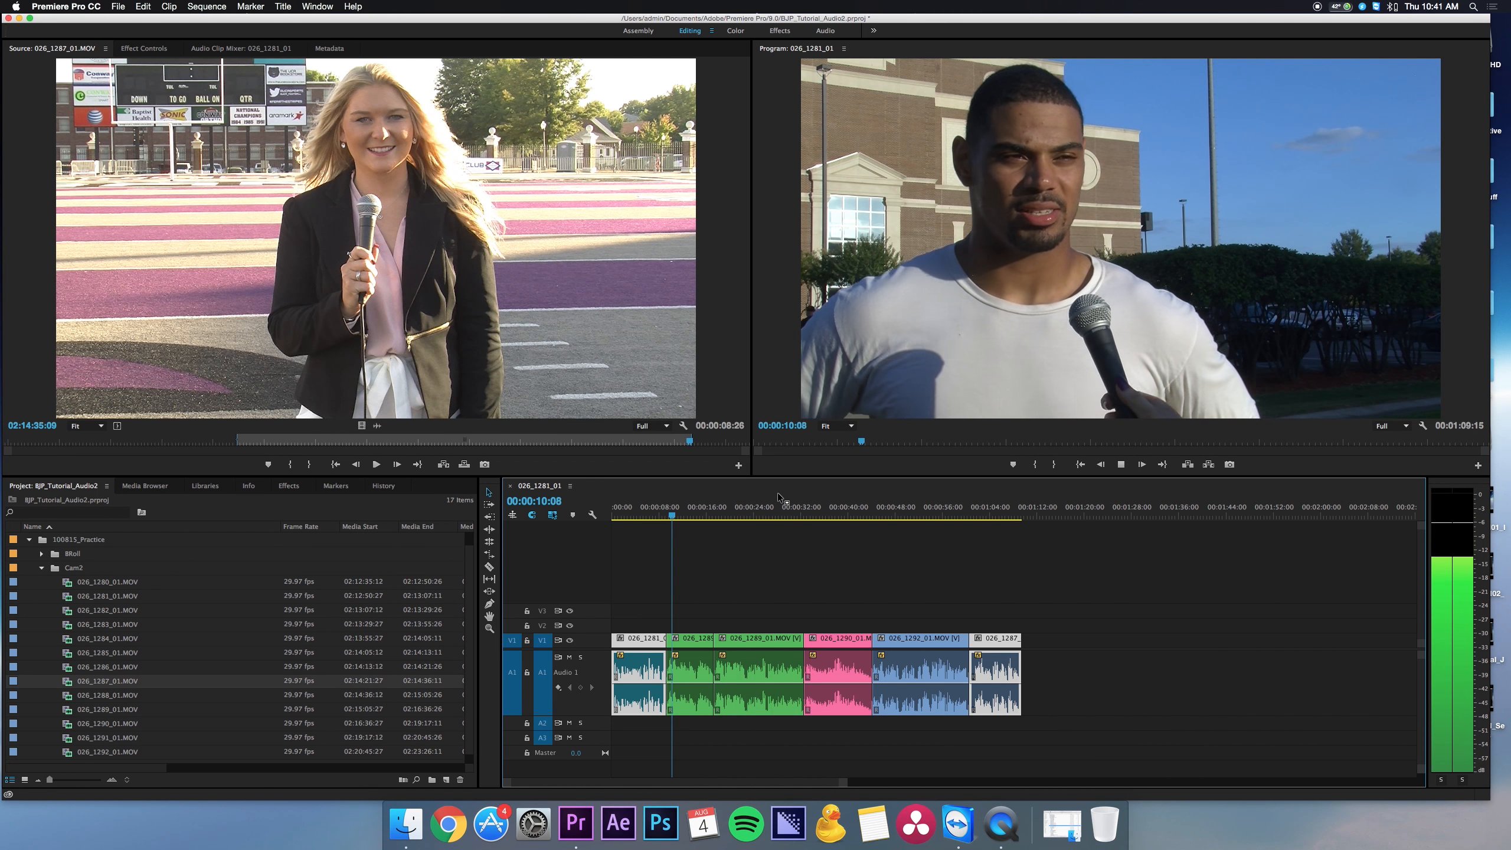
pyautogui.press('space')
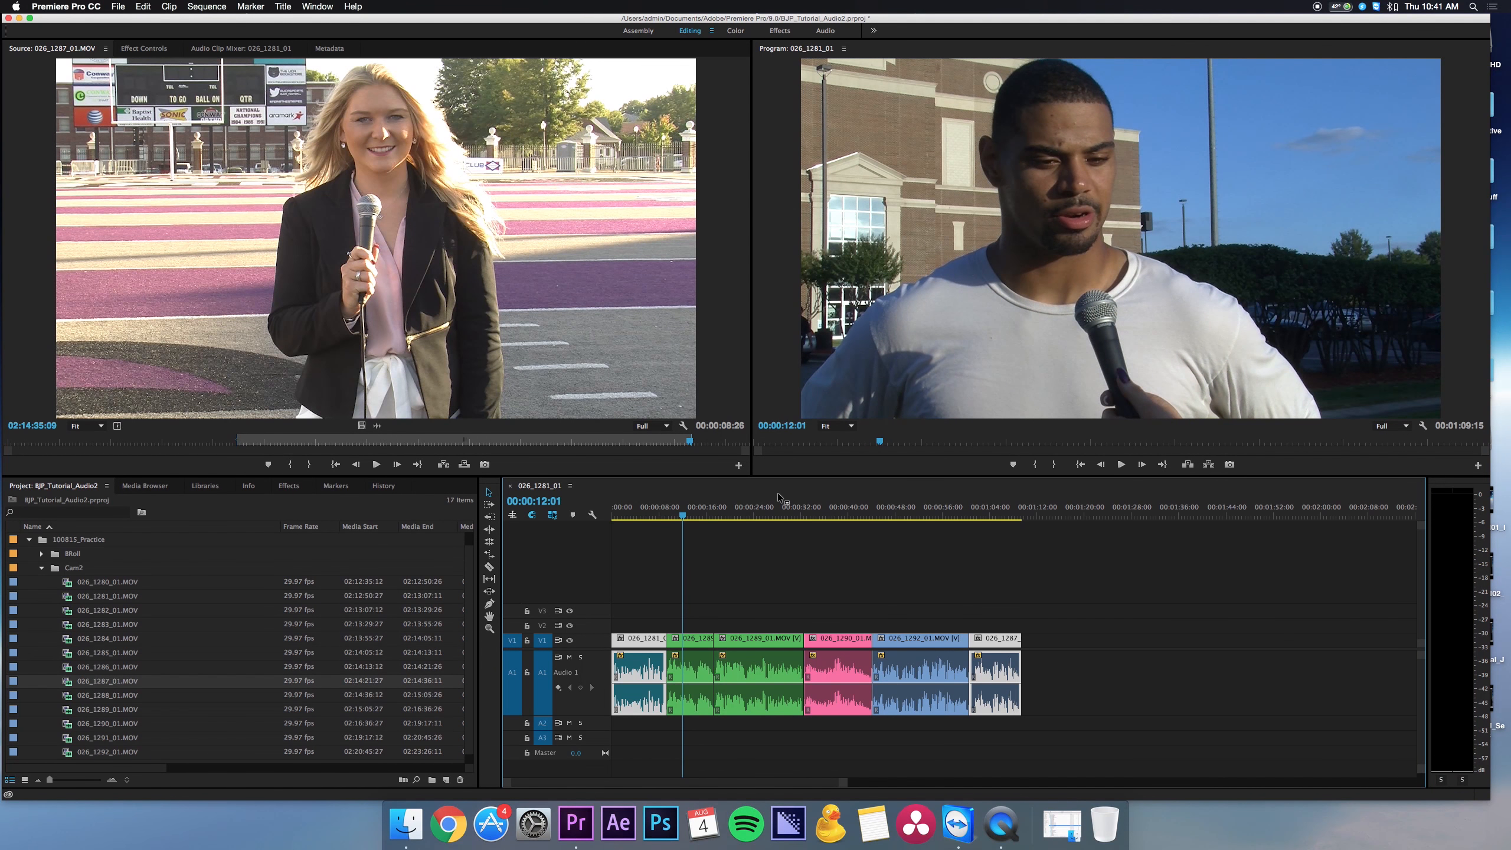
# - Collapse the Cam2 bin and mute audio track A1
pyautogui.click(902, 563)
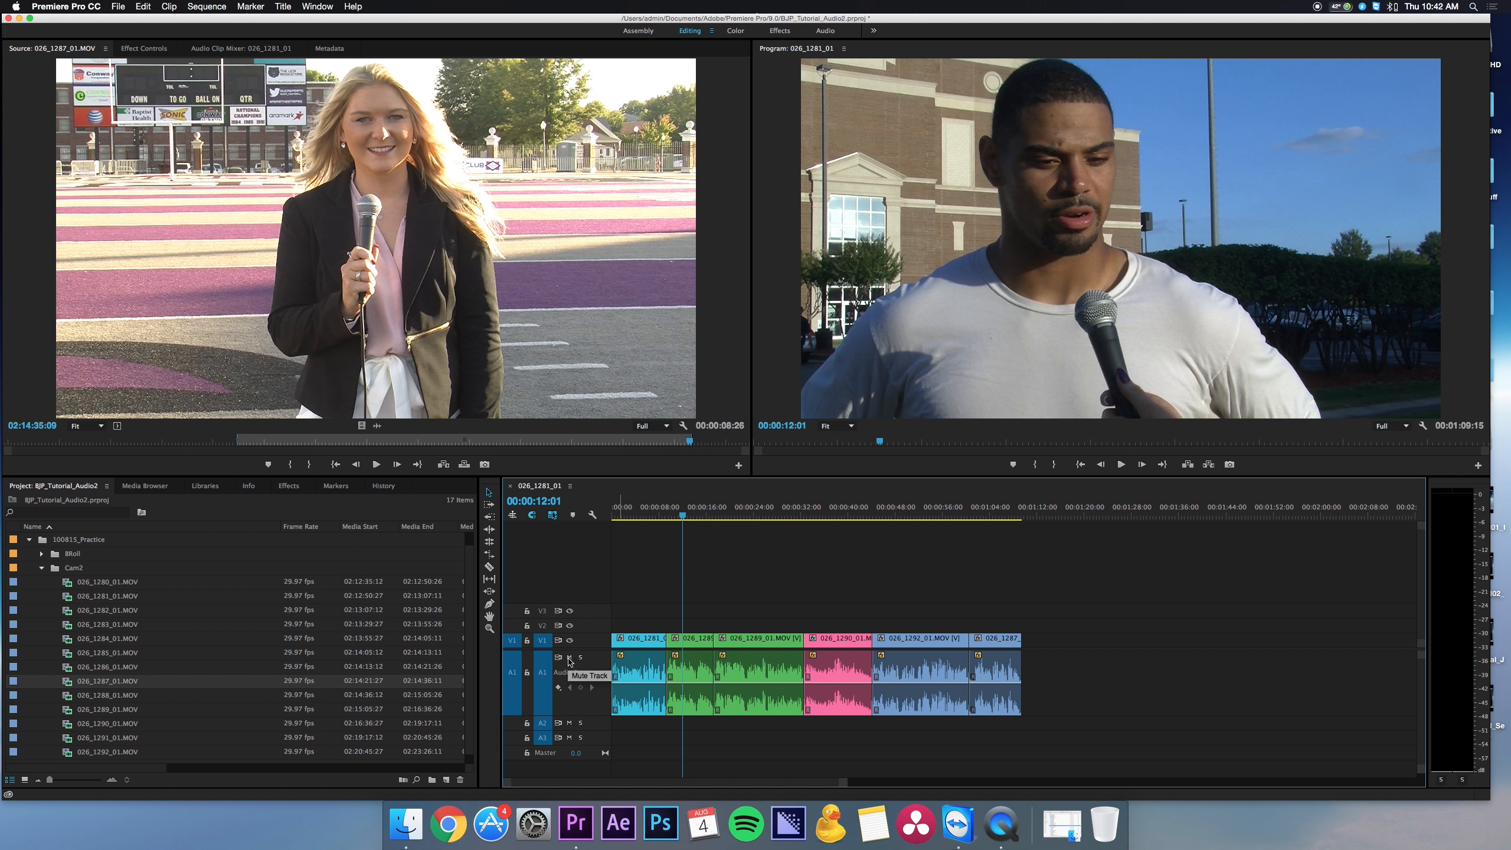
pyautogui.click(42, 568)
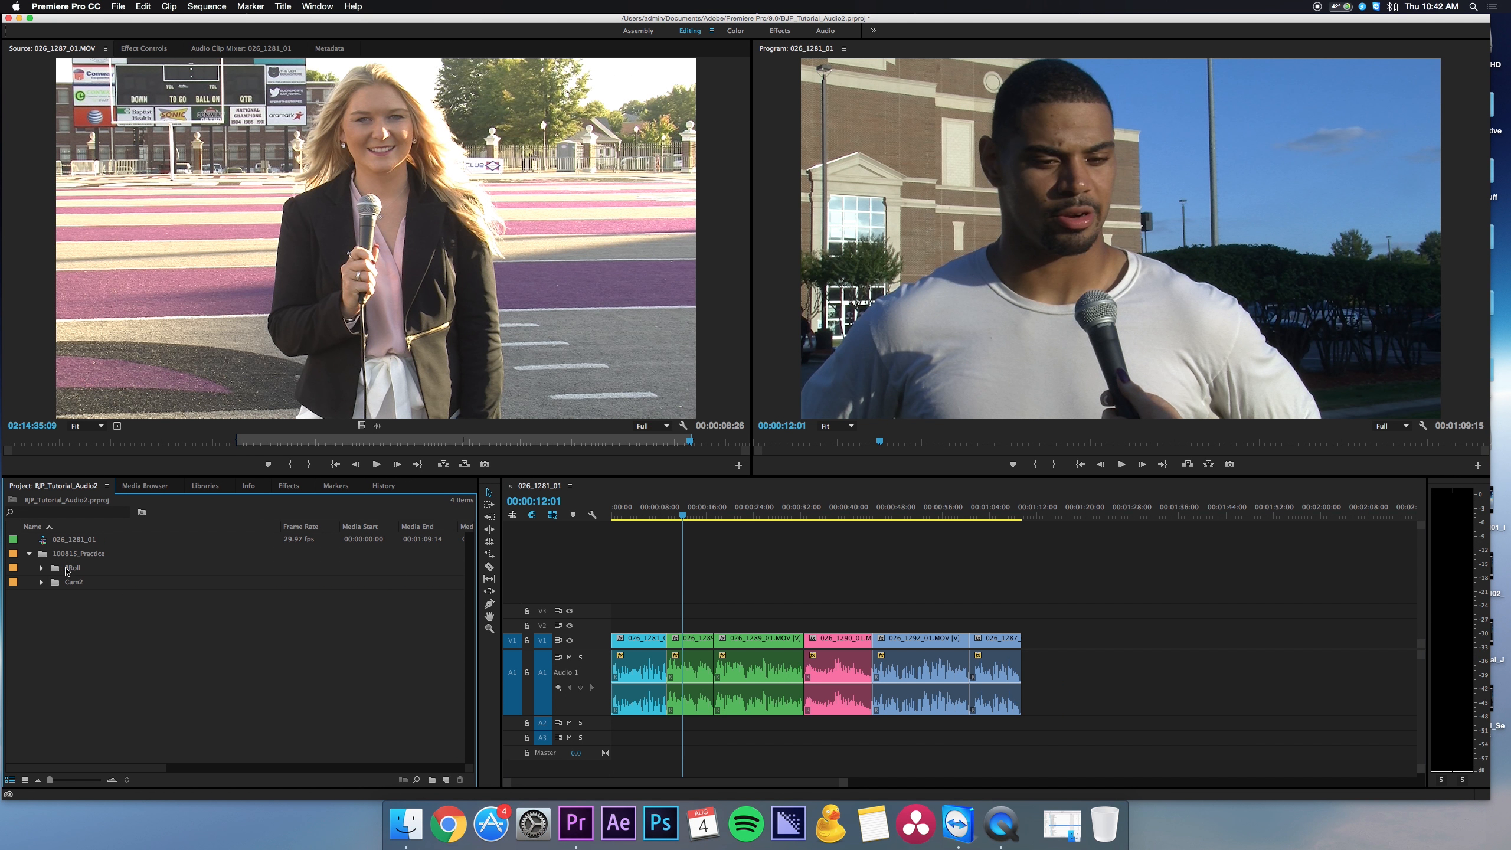
pyautogui.click(569, 657)
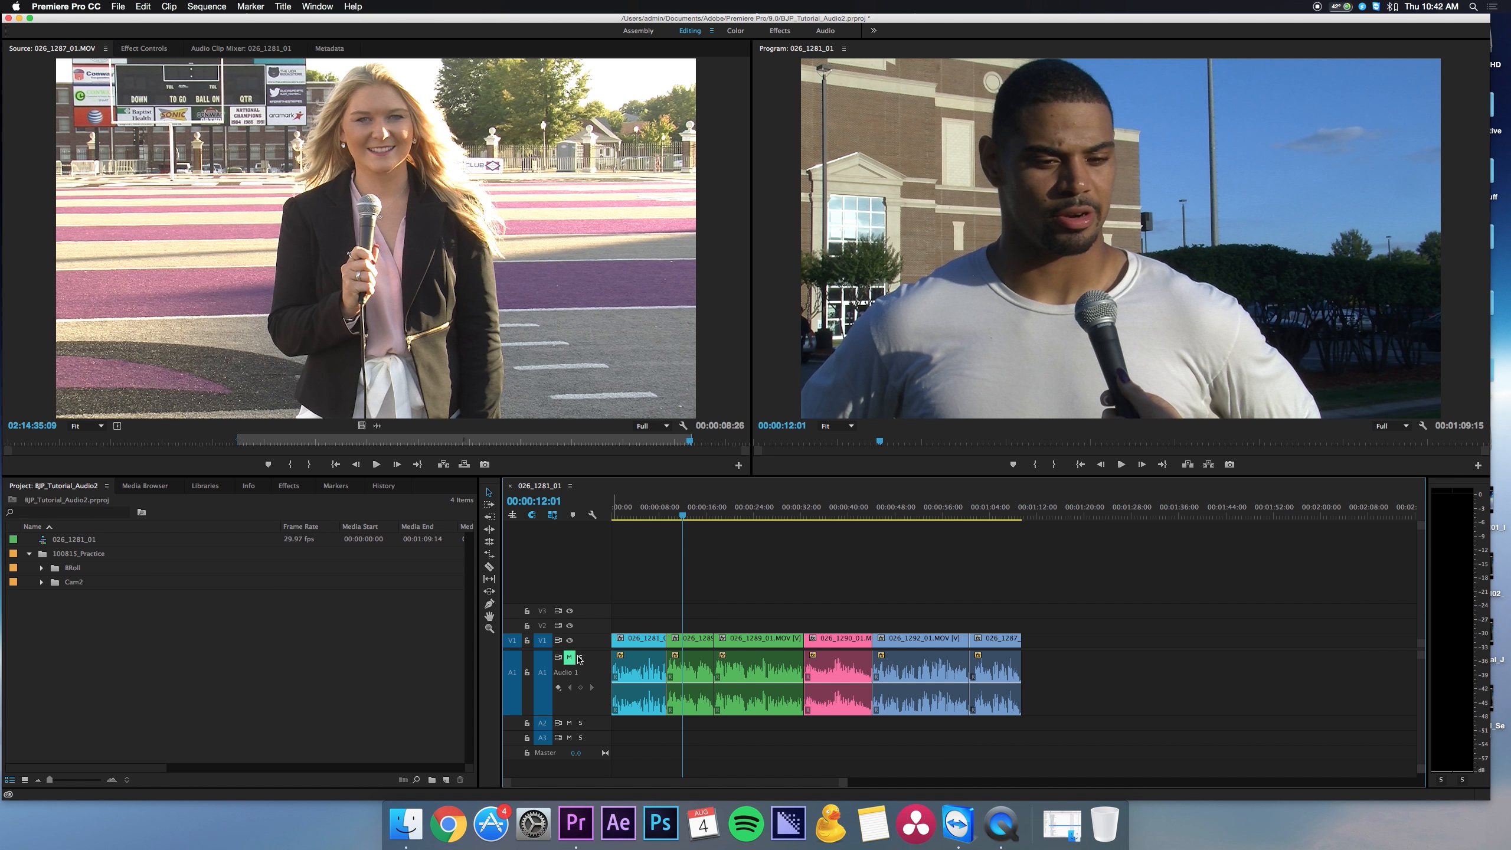
# - Open clip 558_1432_01.MOV from the BRoll bin in the source monitor and mark its In point at 11:53:36:00
pyautogui.click(40, 568)
pyautogui.doubleClick(87, 664)
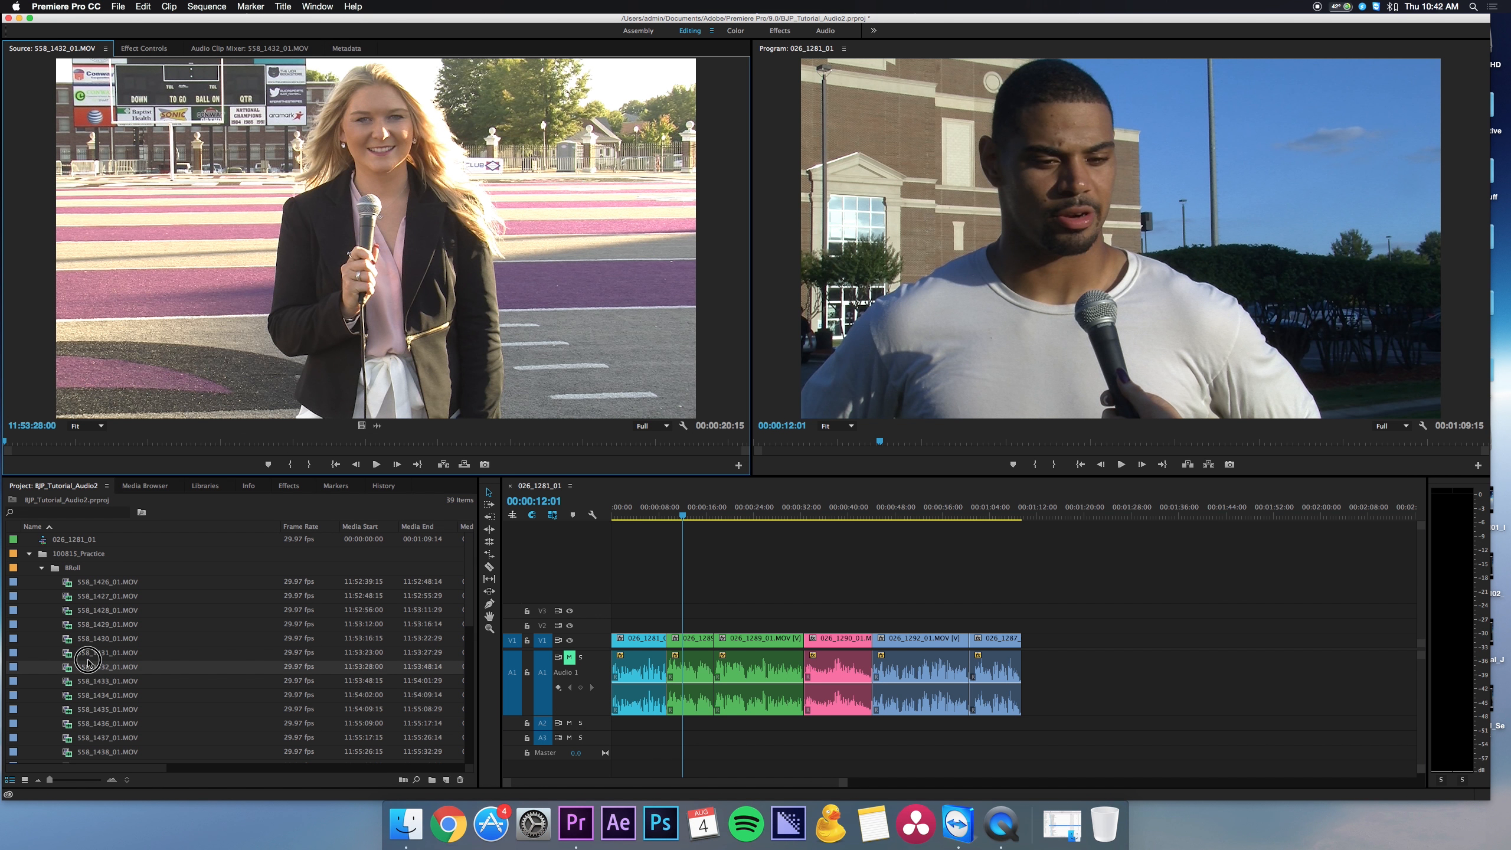
pyautogui.click(292, 442)
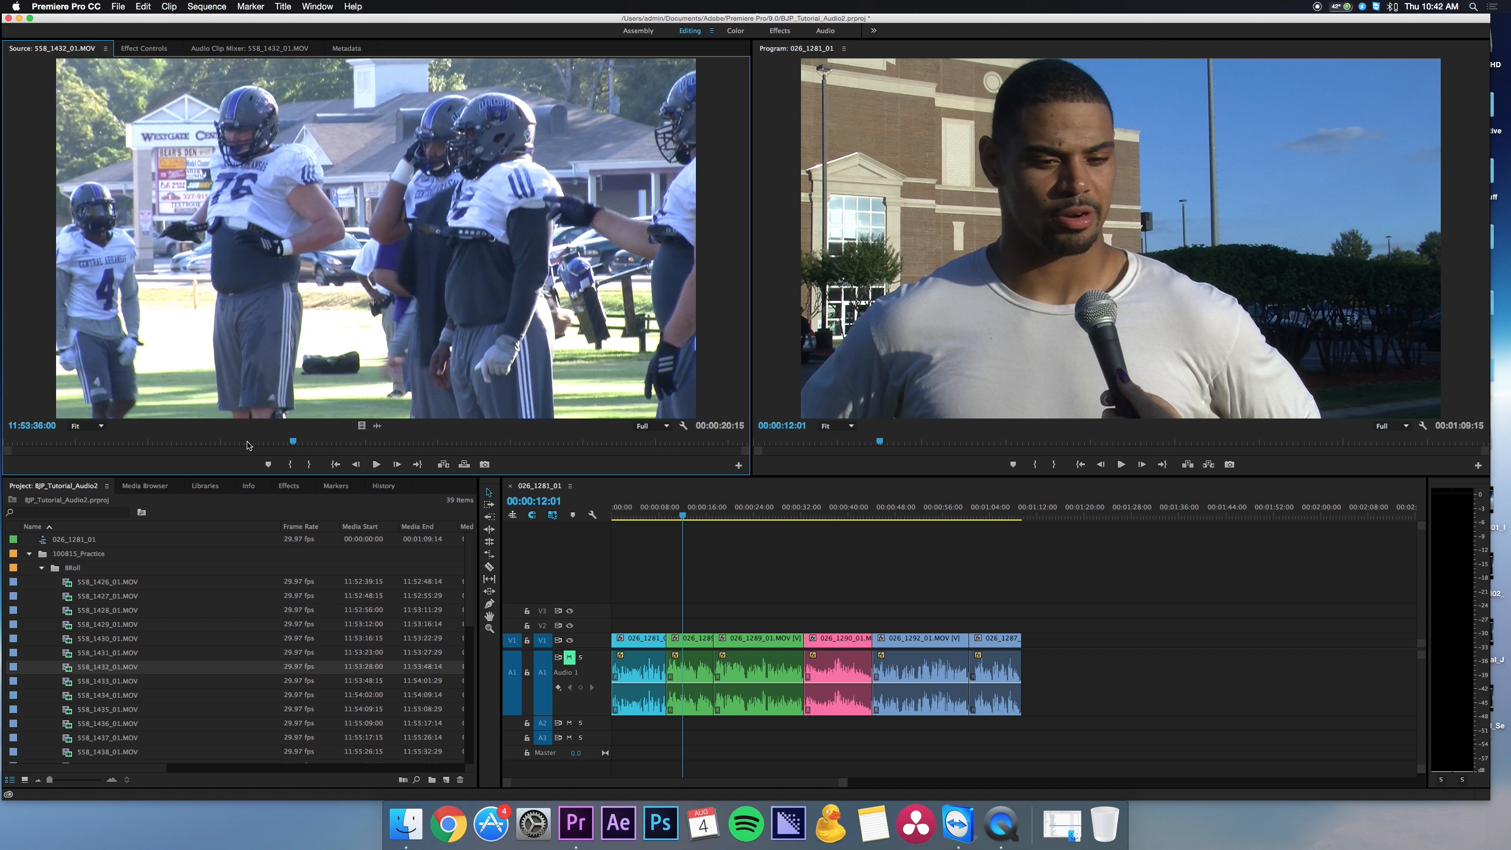
pyautogui.press('i')
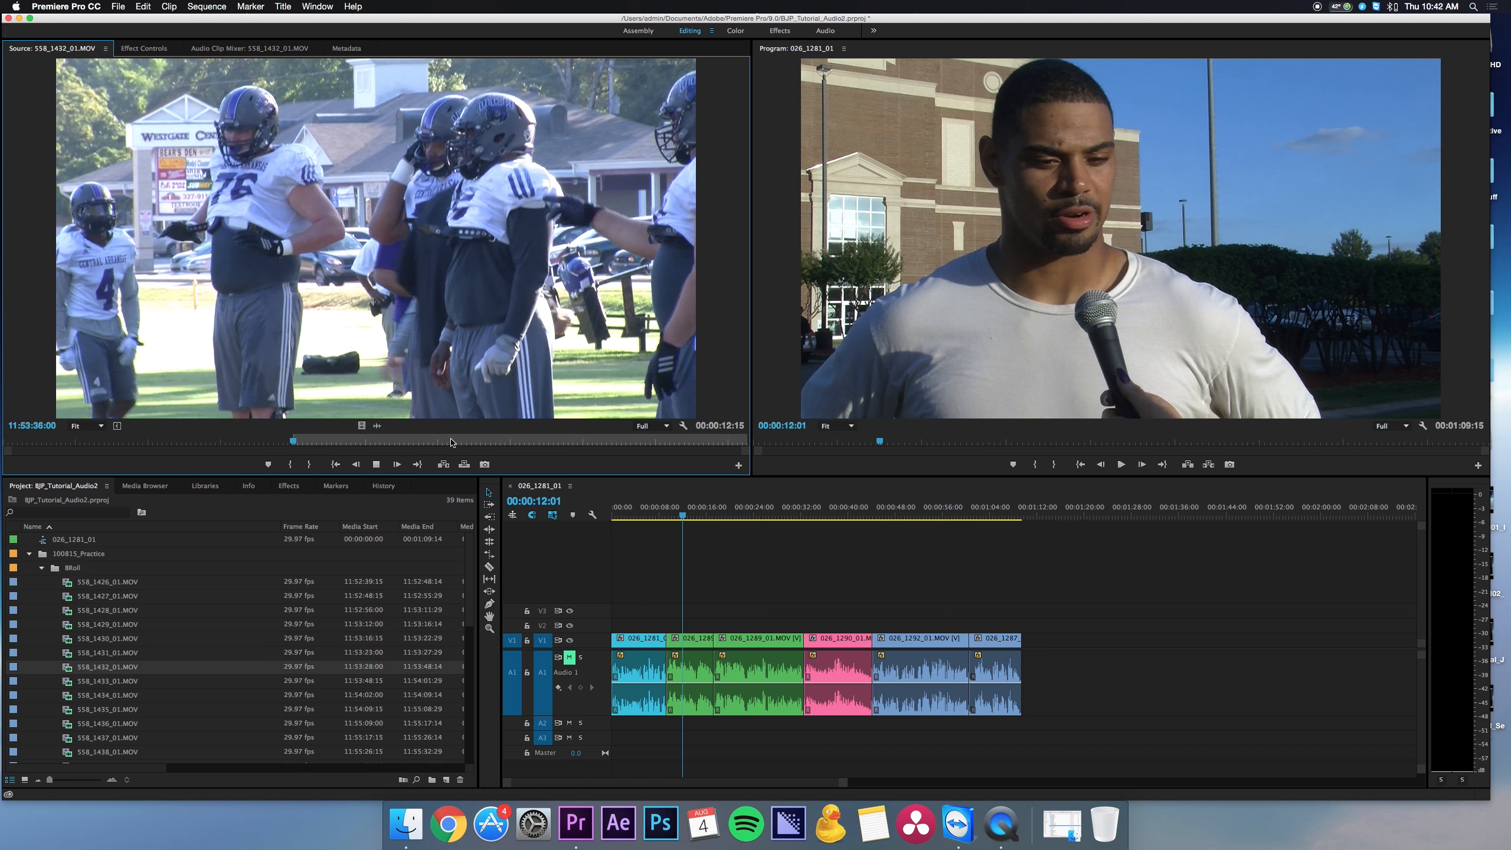
# - Mark the Out point of 558_1432_01.MOV at 11:53:40:00 and place it on V2 and A2 at the first interview's start
pyautogui.press('space')
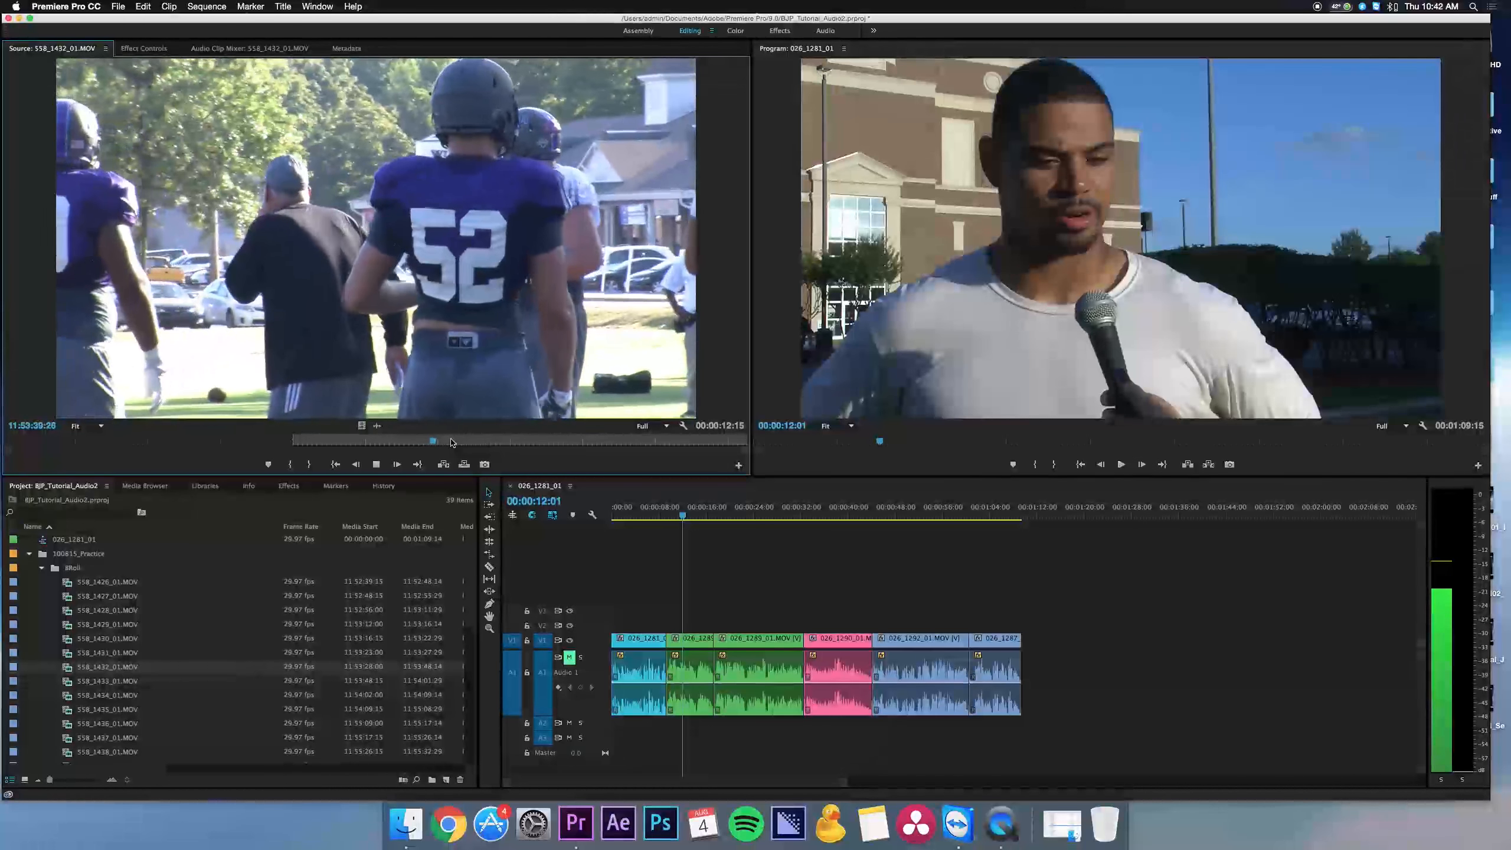
pyautogui.press('space')
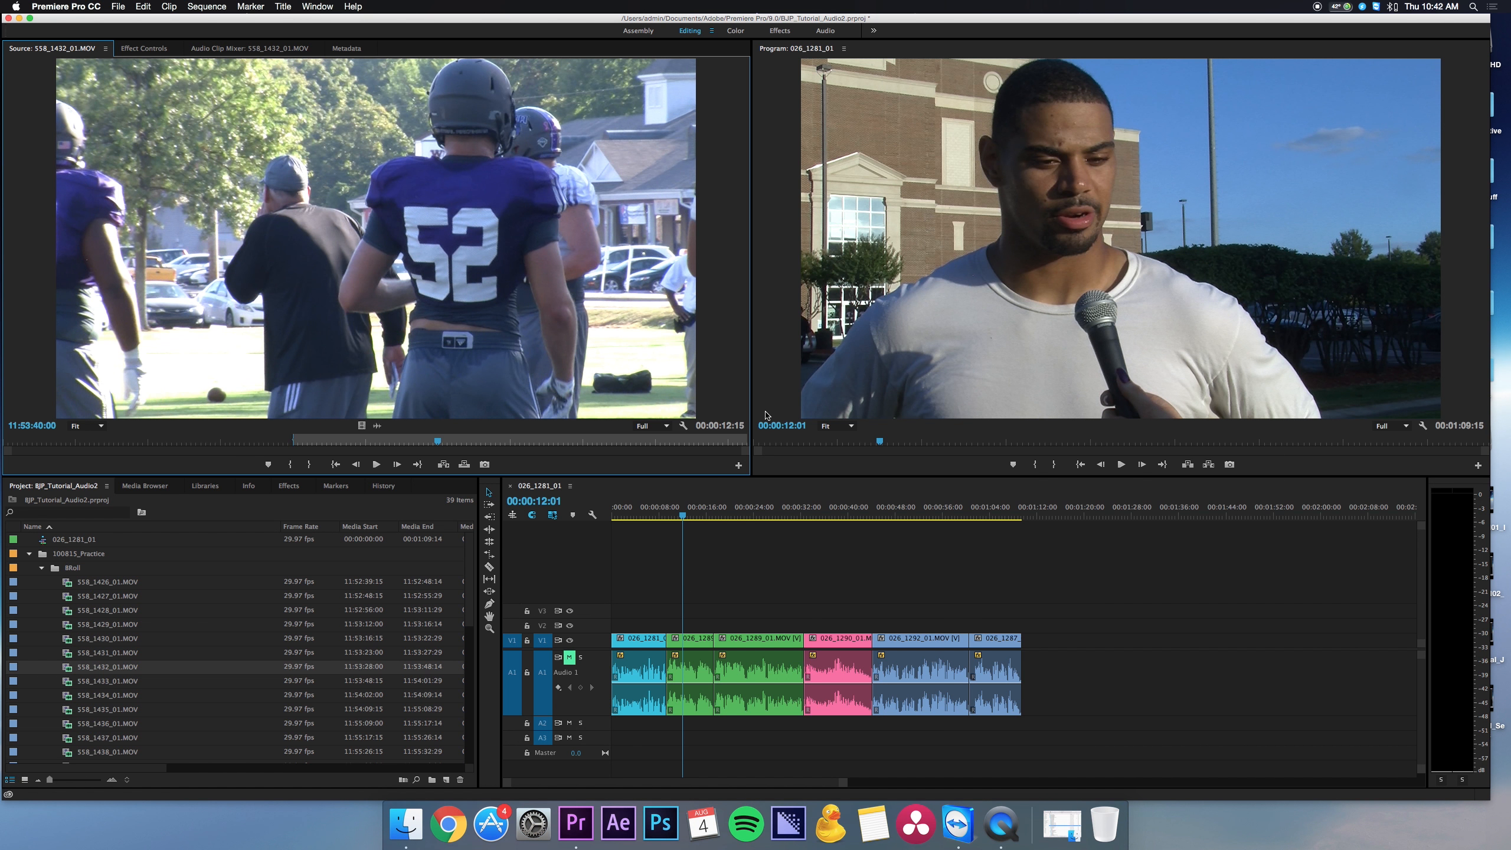
pyautogui.press('o')
pyautogui.moveTo(470, 387); pyautogui.dragTo(665, 622)
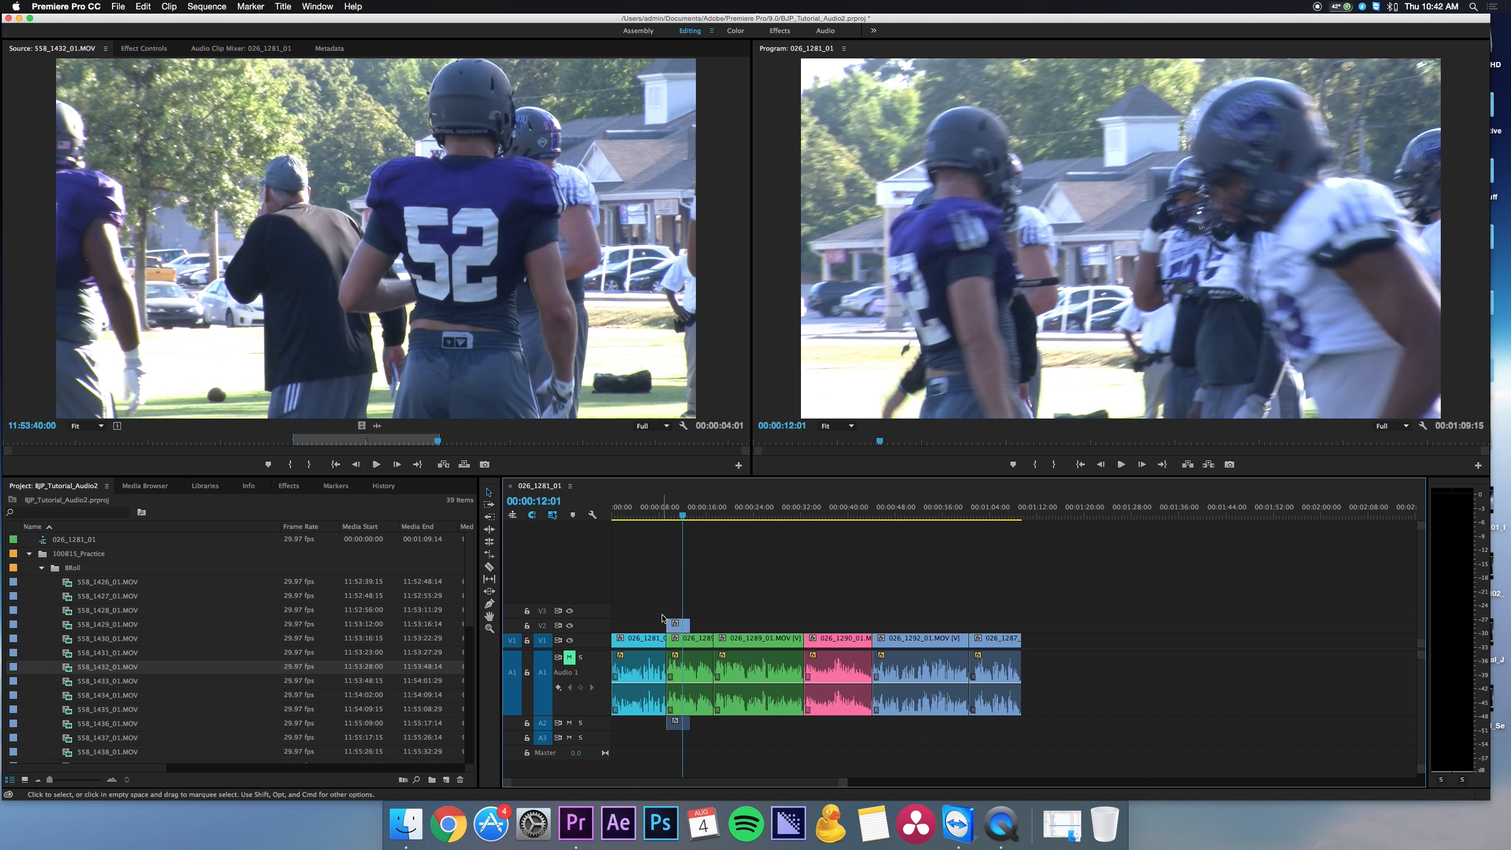
# - Mute audio track A2 and move the playhead into the second interview at 00:00:20:23
pyautogui.click(656, 510)
pyautogui.click(570, 723)
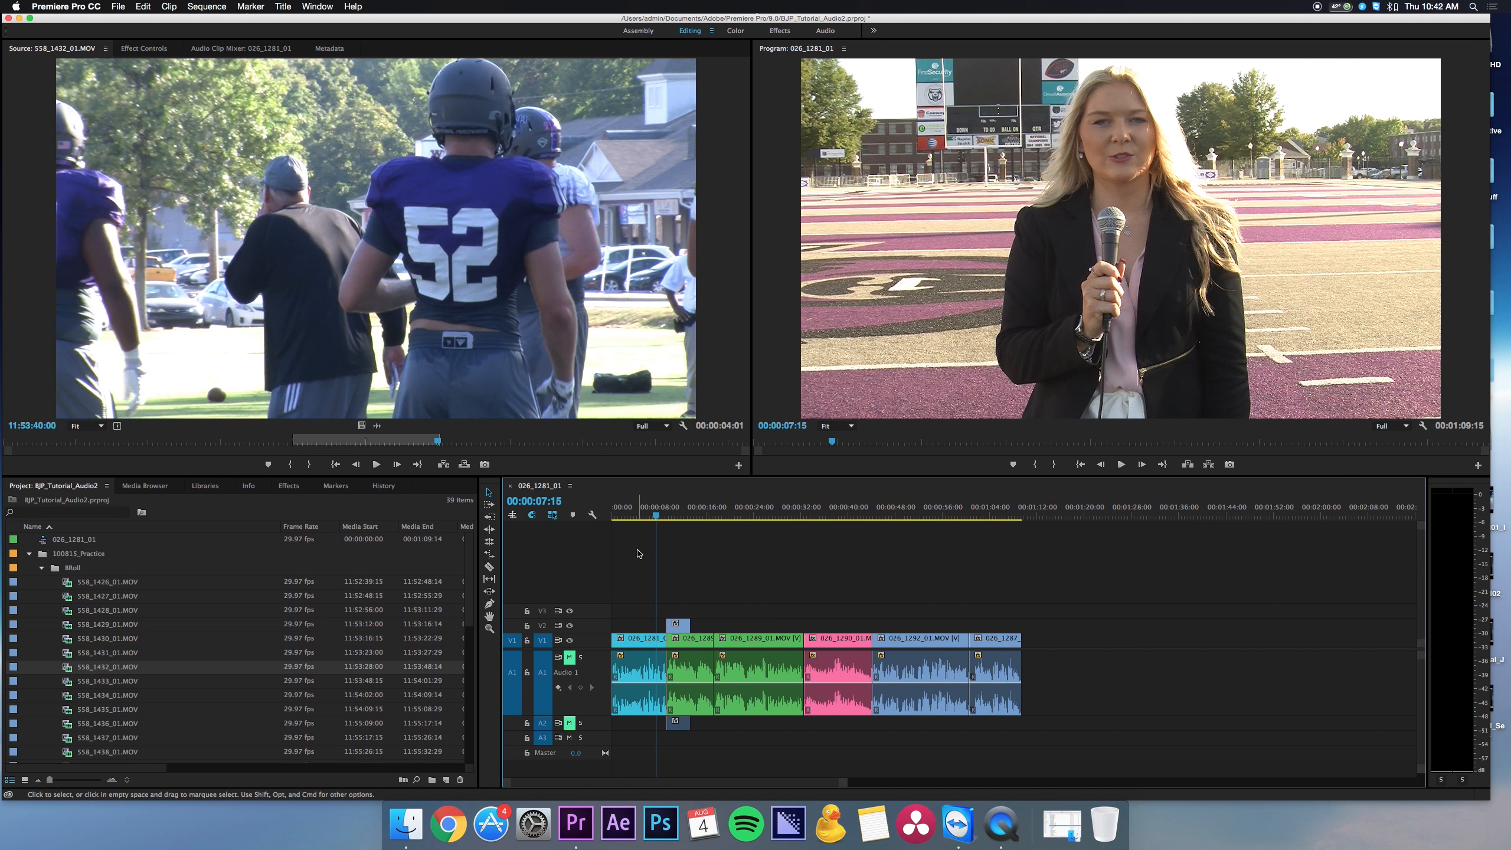
pyautogui.moveTo(654, 512); pyautogui.dragTo(734, 514)
# - Mark 558_1457_01.MOV from 11:58:49:15 to 11:58:55:13 and place it on V2 and A2 across the cut between 026_1289 and 026_1290
pyautogui.scroll(-6, 109, 725)
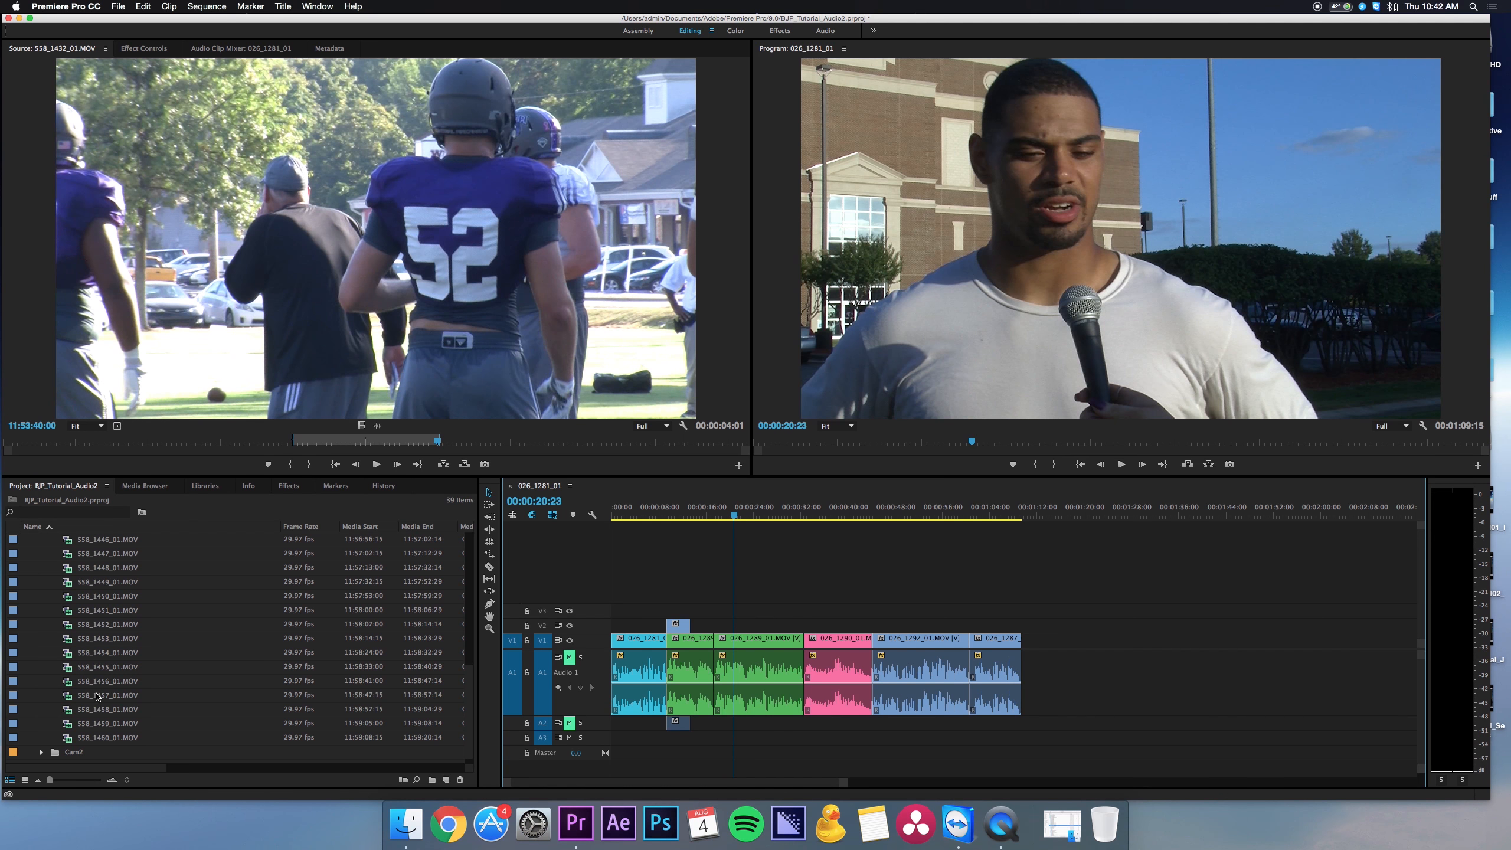
pyautogui.doubleClick(97, 696)
pyautogui.click(238, 441)
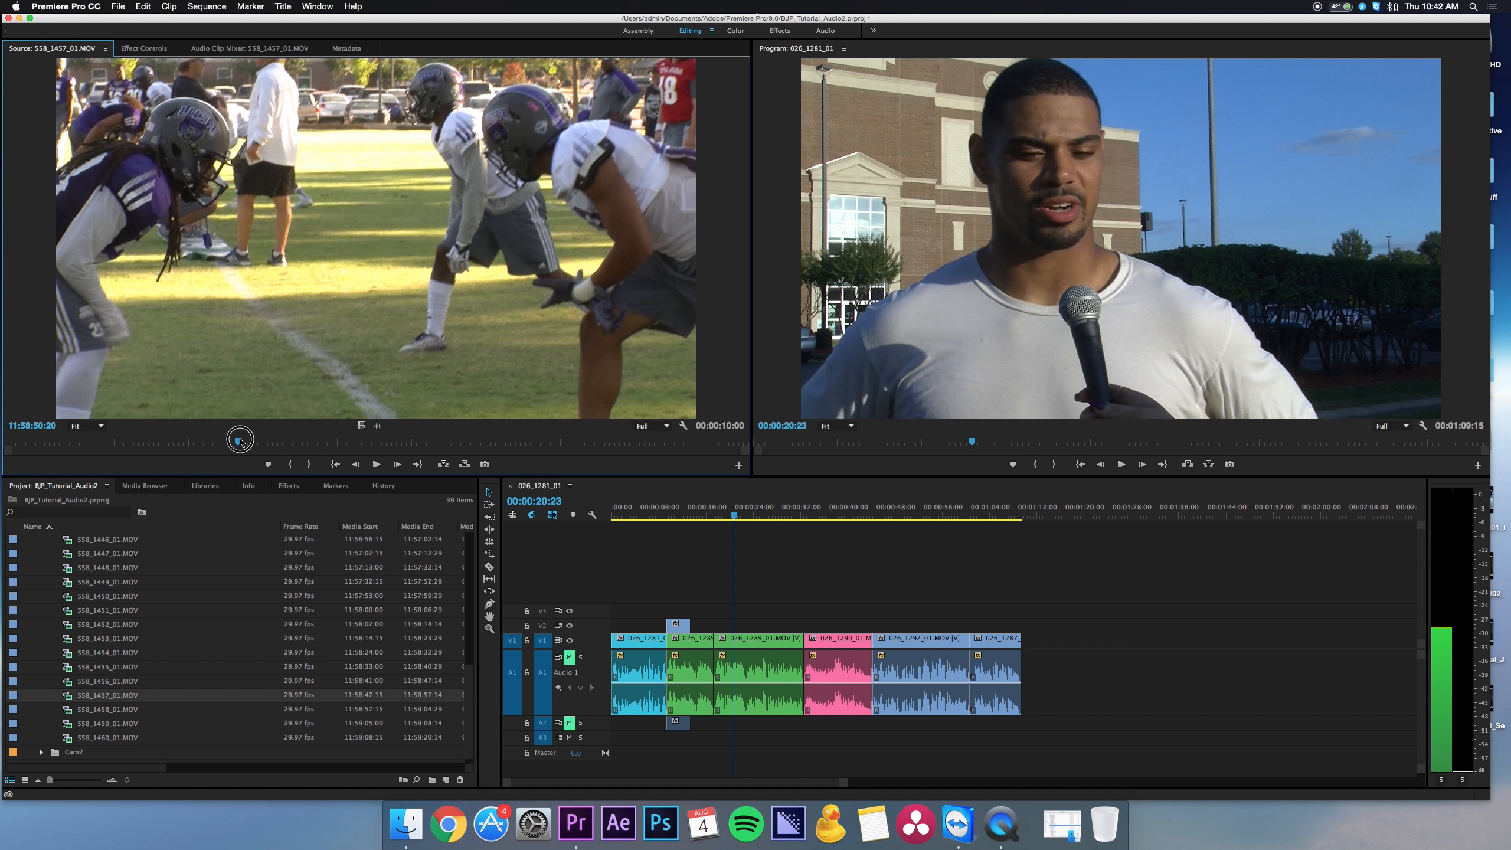
pyautogui.moveTo(240, 440); pyautogui.dragTo(152, 440)
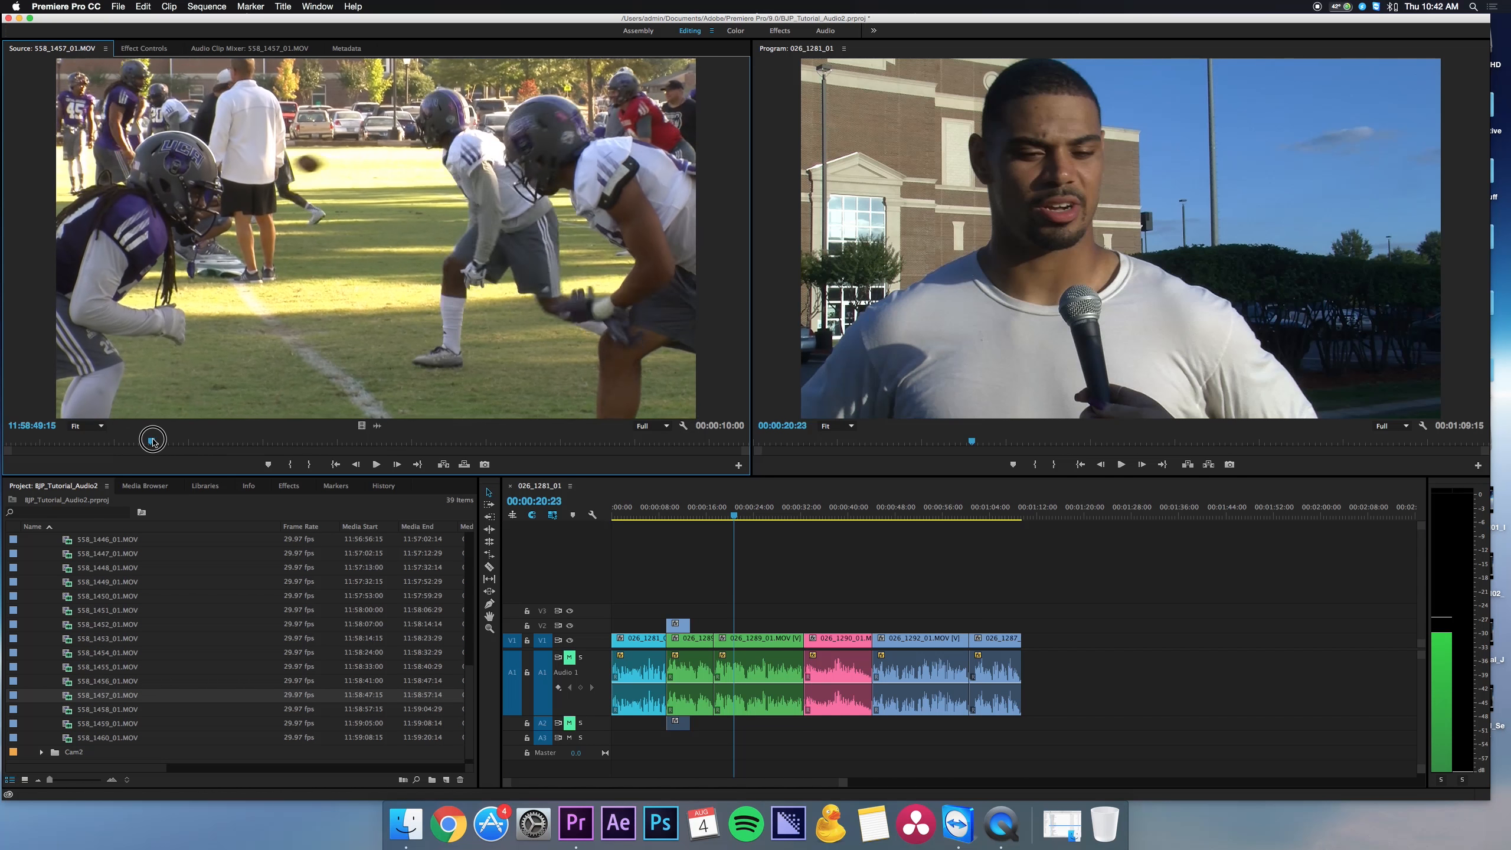
pyautogui.press('i')
pyautogui.press('space')
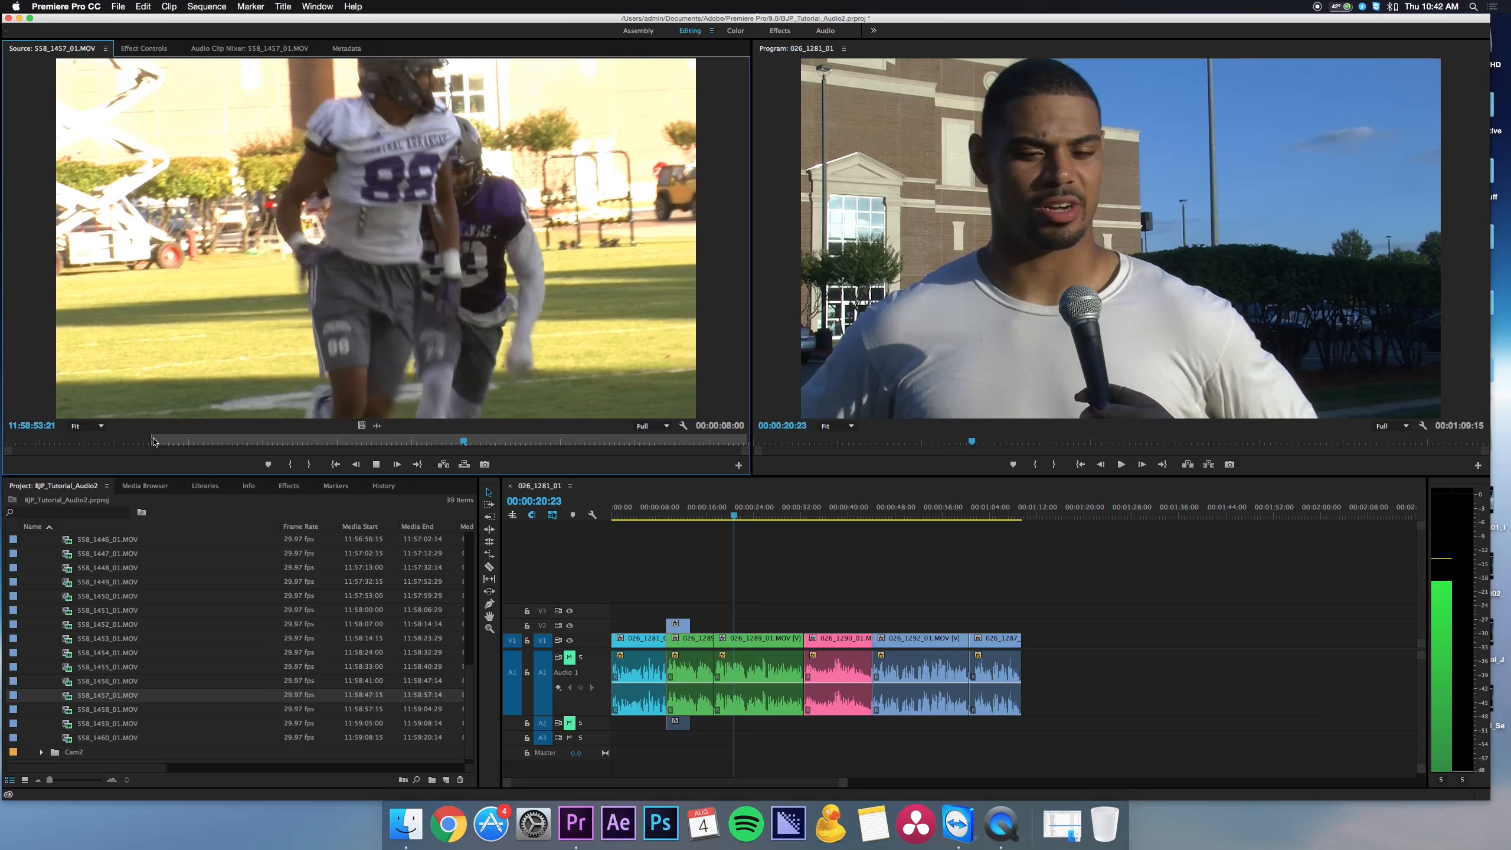
pyautogui.press('space')
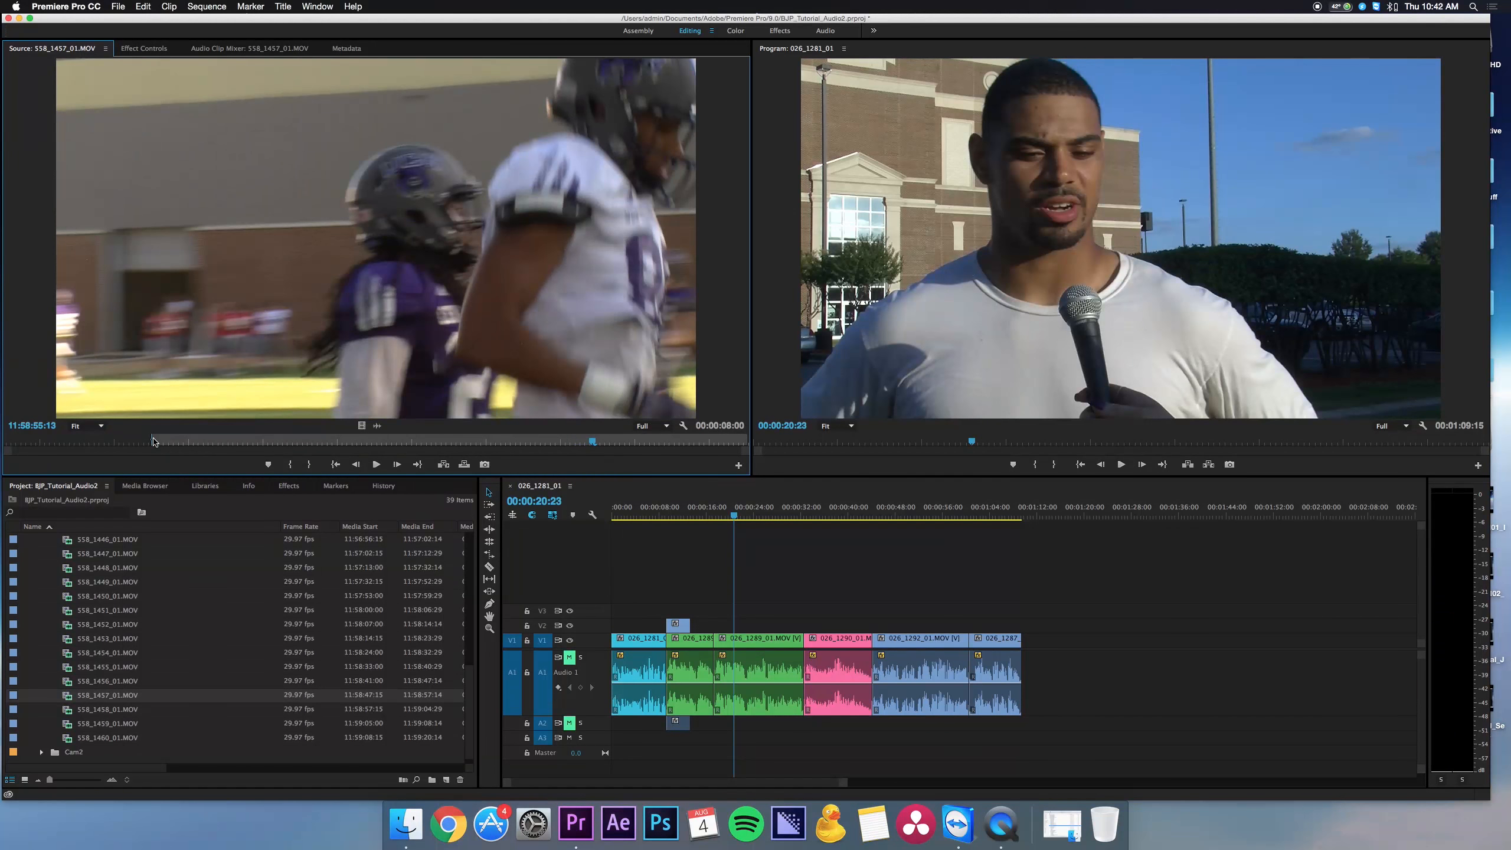
pyautogui.press('o')
pyautogui.moveTo(337, 265); pyautogui.dragTo(783, 628)
pyautogui.scroll(10, 46, 576)
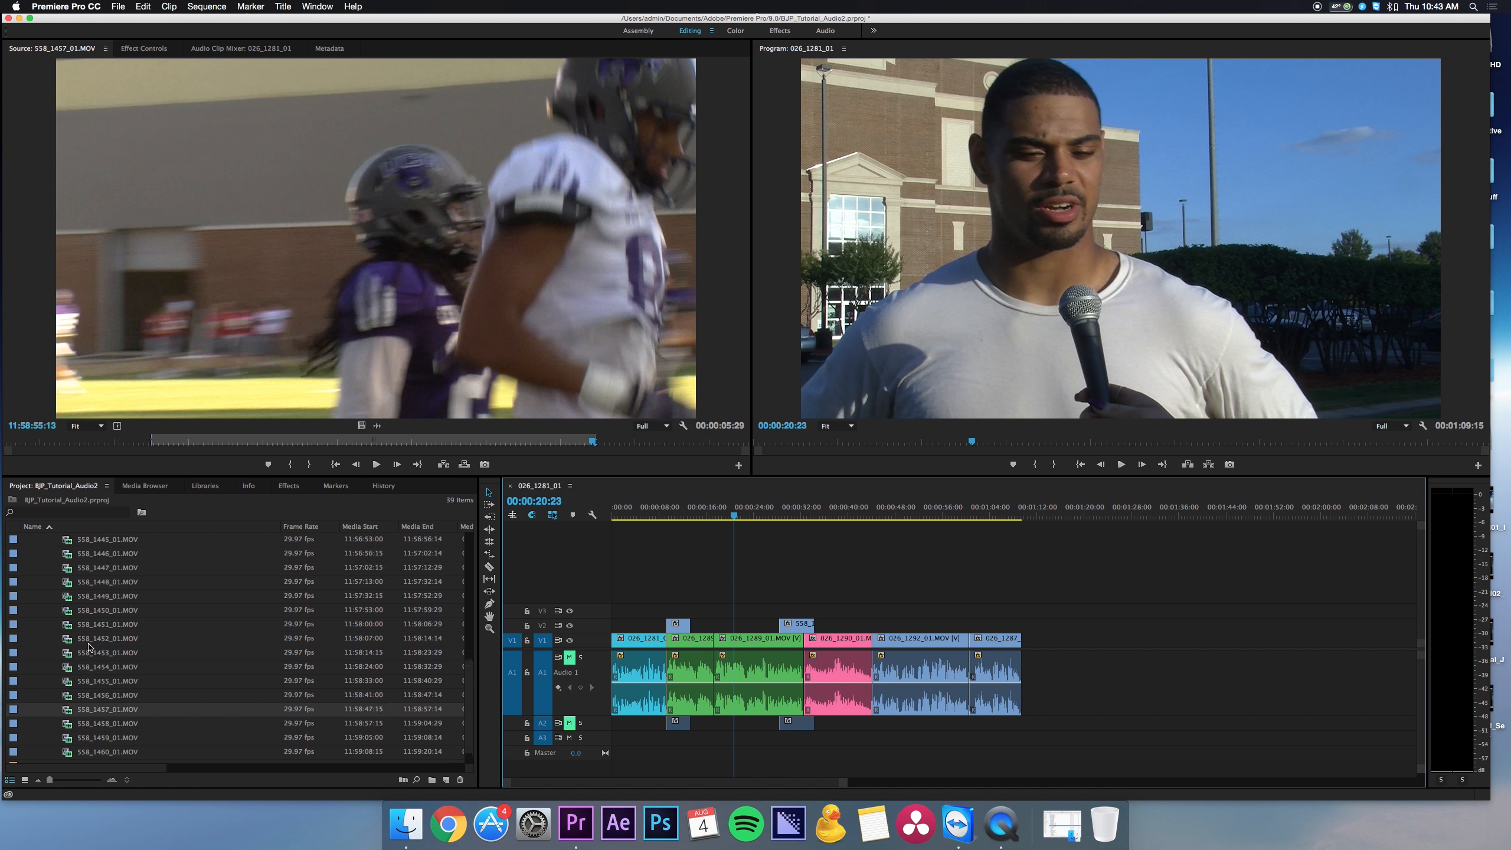
pyautogui.click(42, 568)
pyautogui.click(42, 581)
pyautogui.doubleClick(99, 679)
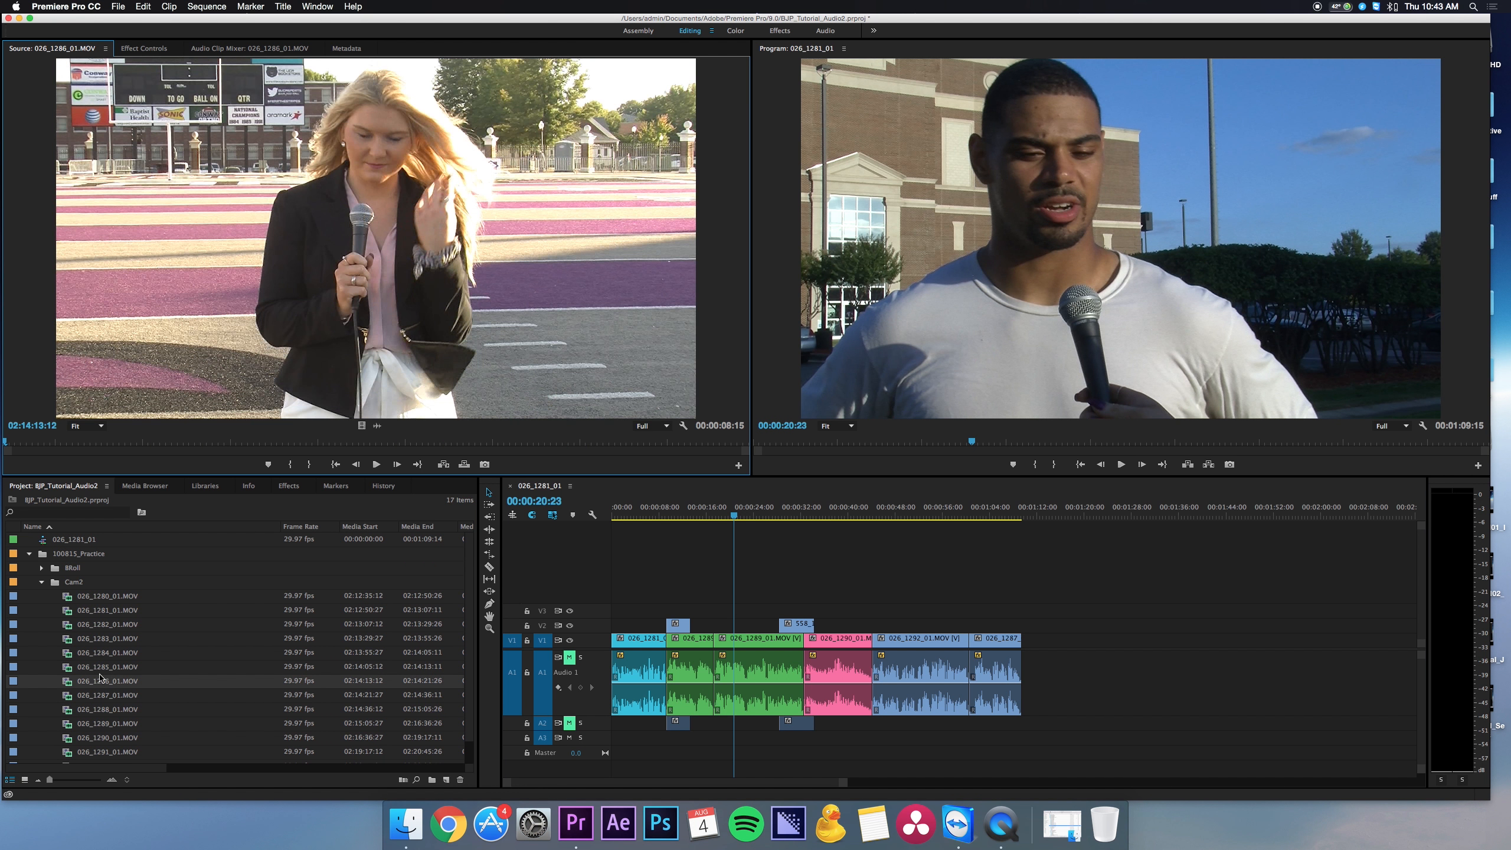
pyautogui.click(42, 567)
# - Mark 558_1429_01.MOV from 11:53:13:21 to 11:53:16:09 and place it on V2 and A2 at the start of interview clip 026_1289
pyautogui.doubleClick(89, 624)
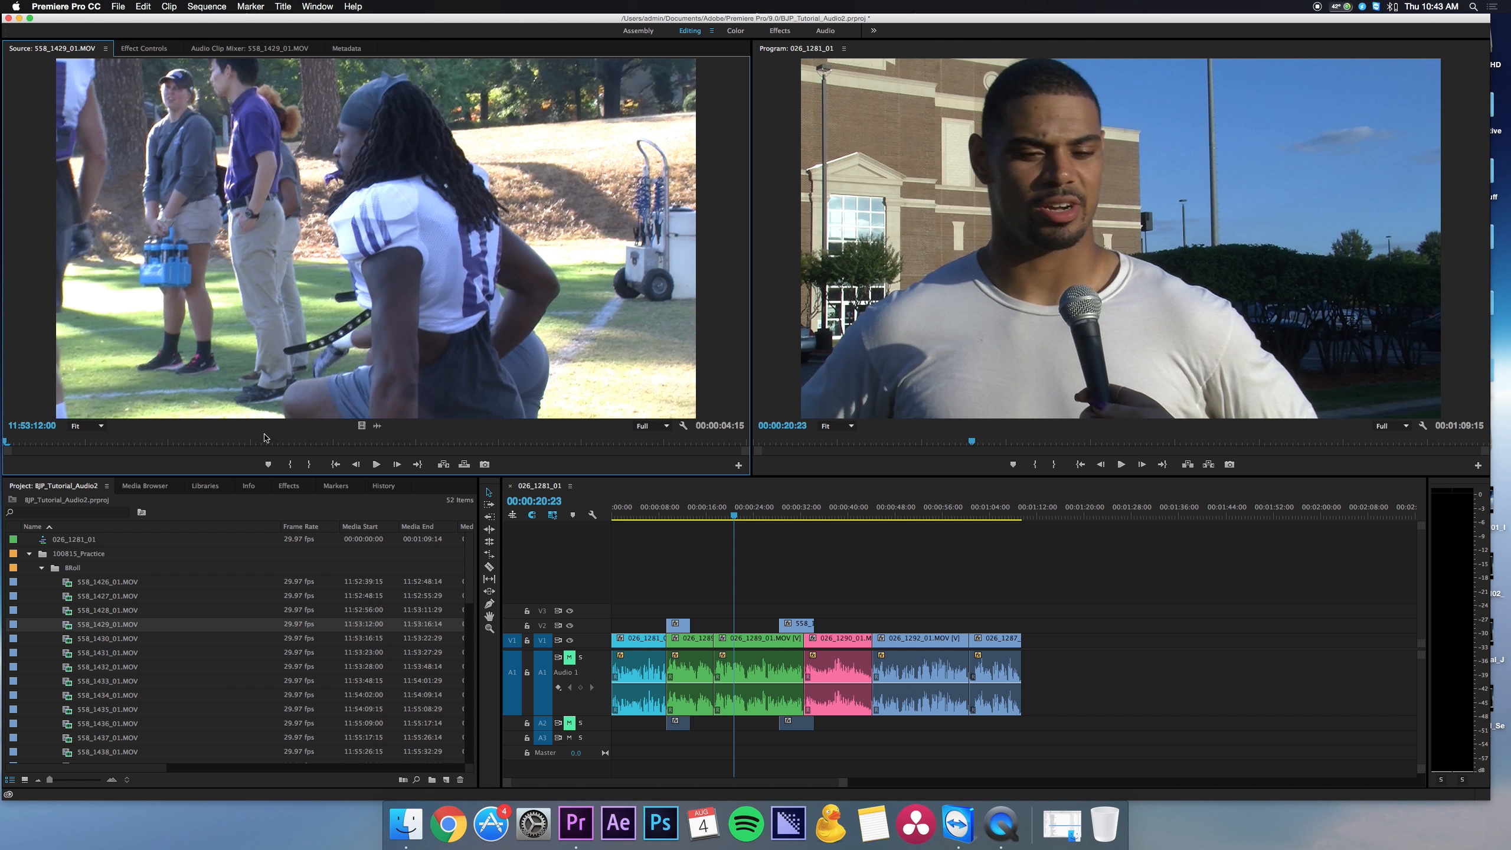
pyautogui.moveTo(265, 437); pyautogui.dragTo(286, 440)
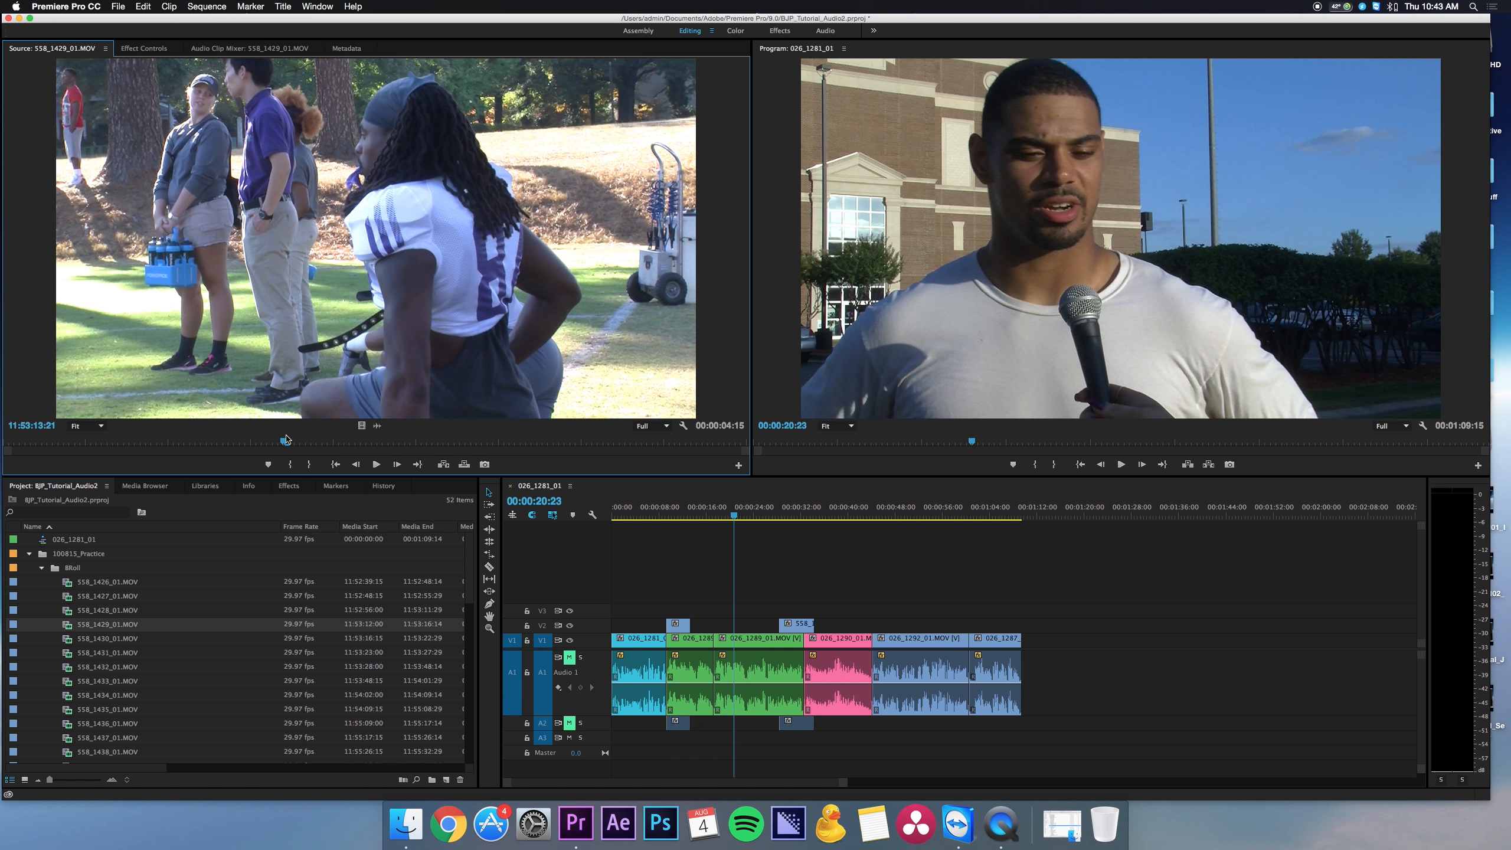
pyautogui.press('i')
pyautogui.click(714, 441)
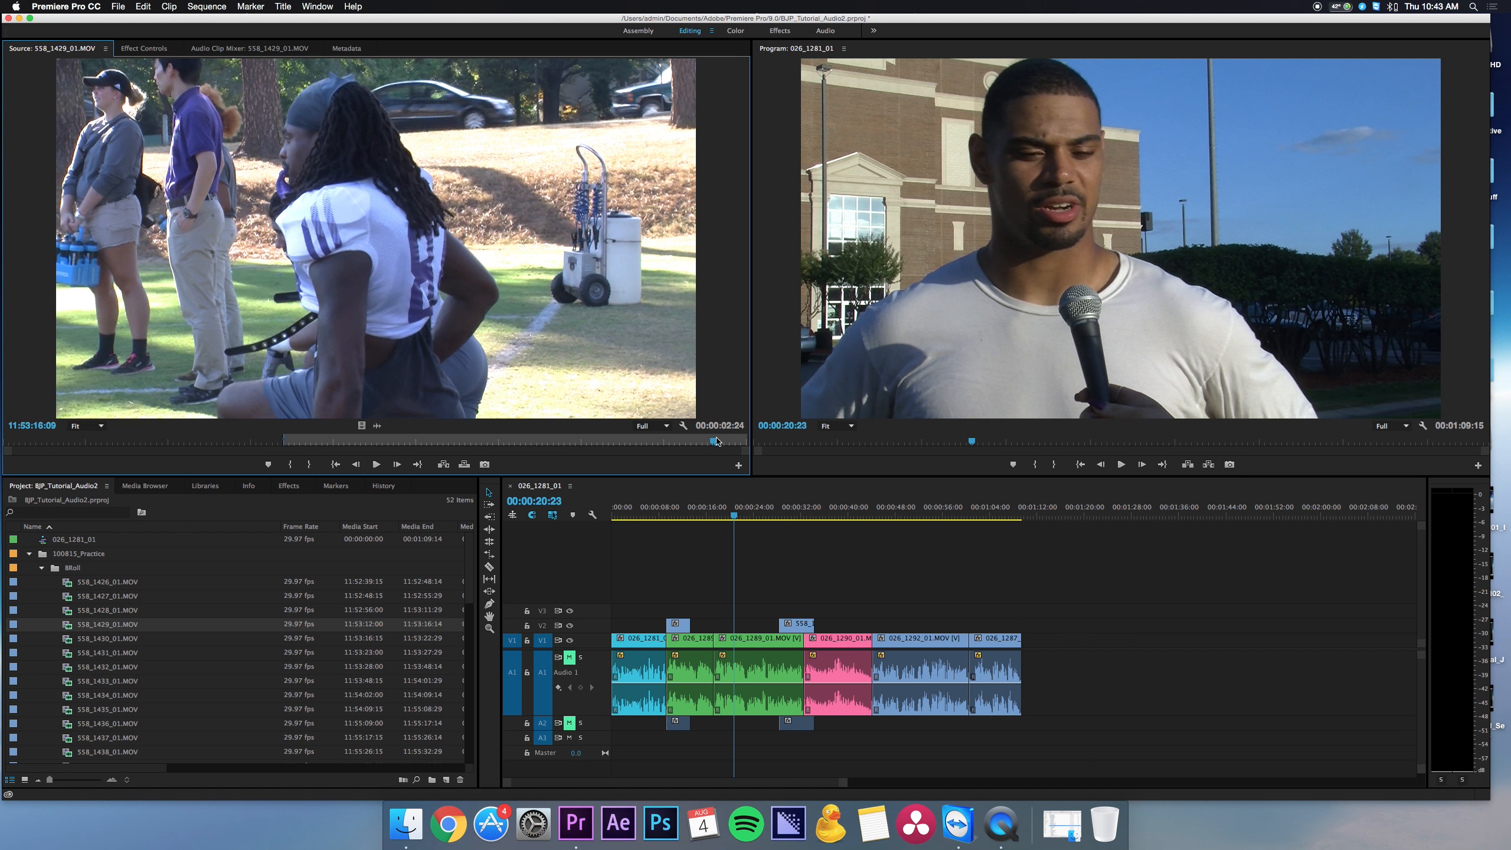
pyautogui.press('o')
pyautogui.moveTo(503, 364); pyautogui.dragTo(717, 625)
# - Mark 558_1443_01.MOV from 11:56:36:21 to 11:56:39:16 and place it on V2 and A2 directly after the first B-roll clip
pyautogui.scroll(-5, 238, 643)
pyautogui.doubleClick(106, 666)
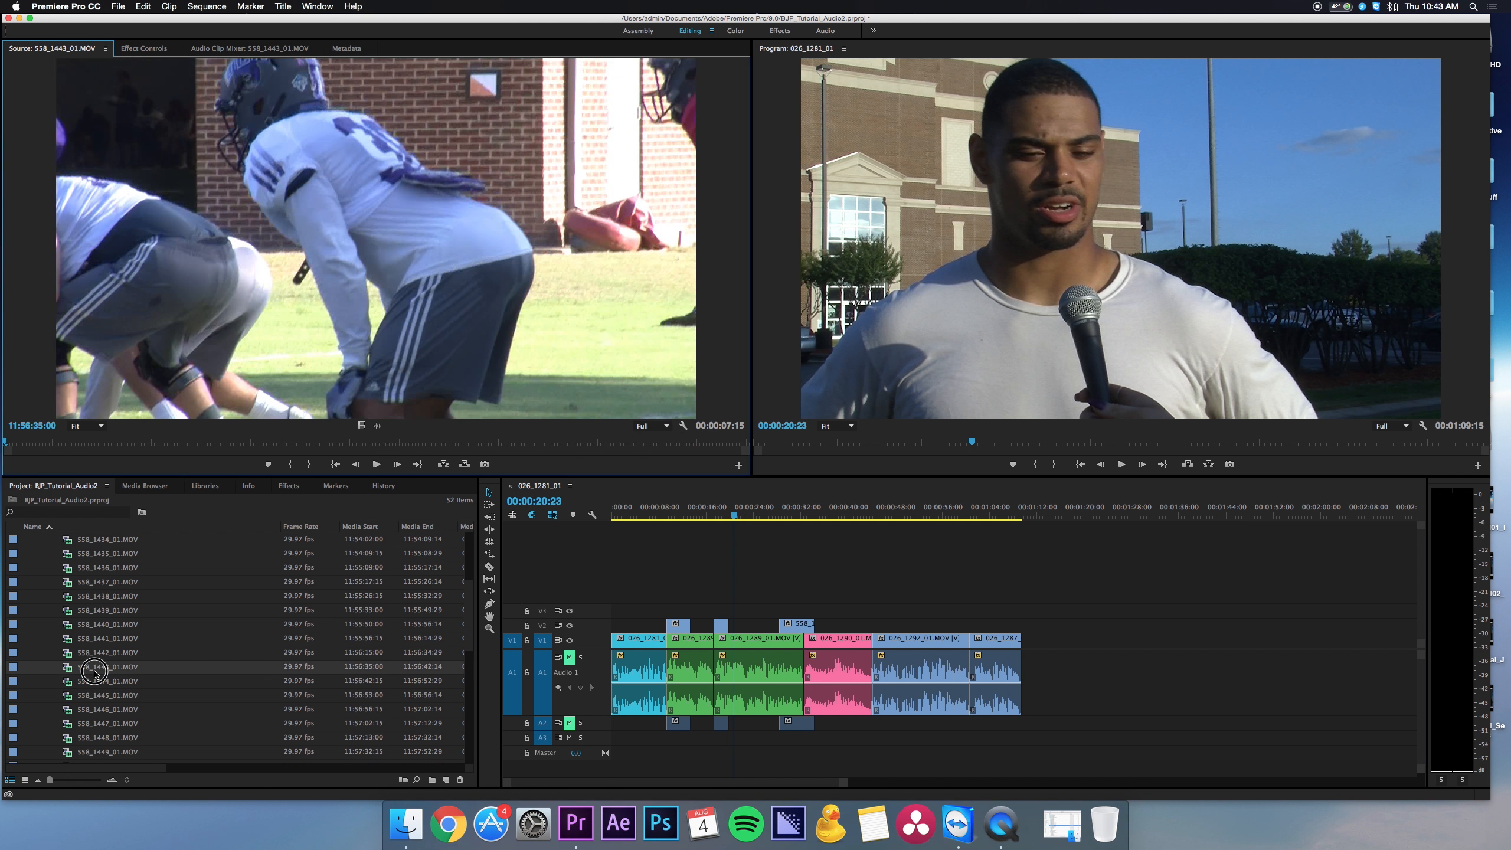
pyautogui.click(171, 441)
pyautogui.moveTo(170, 441); pyautogui.dragTo(177, 441)
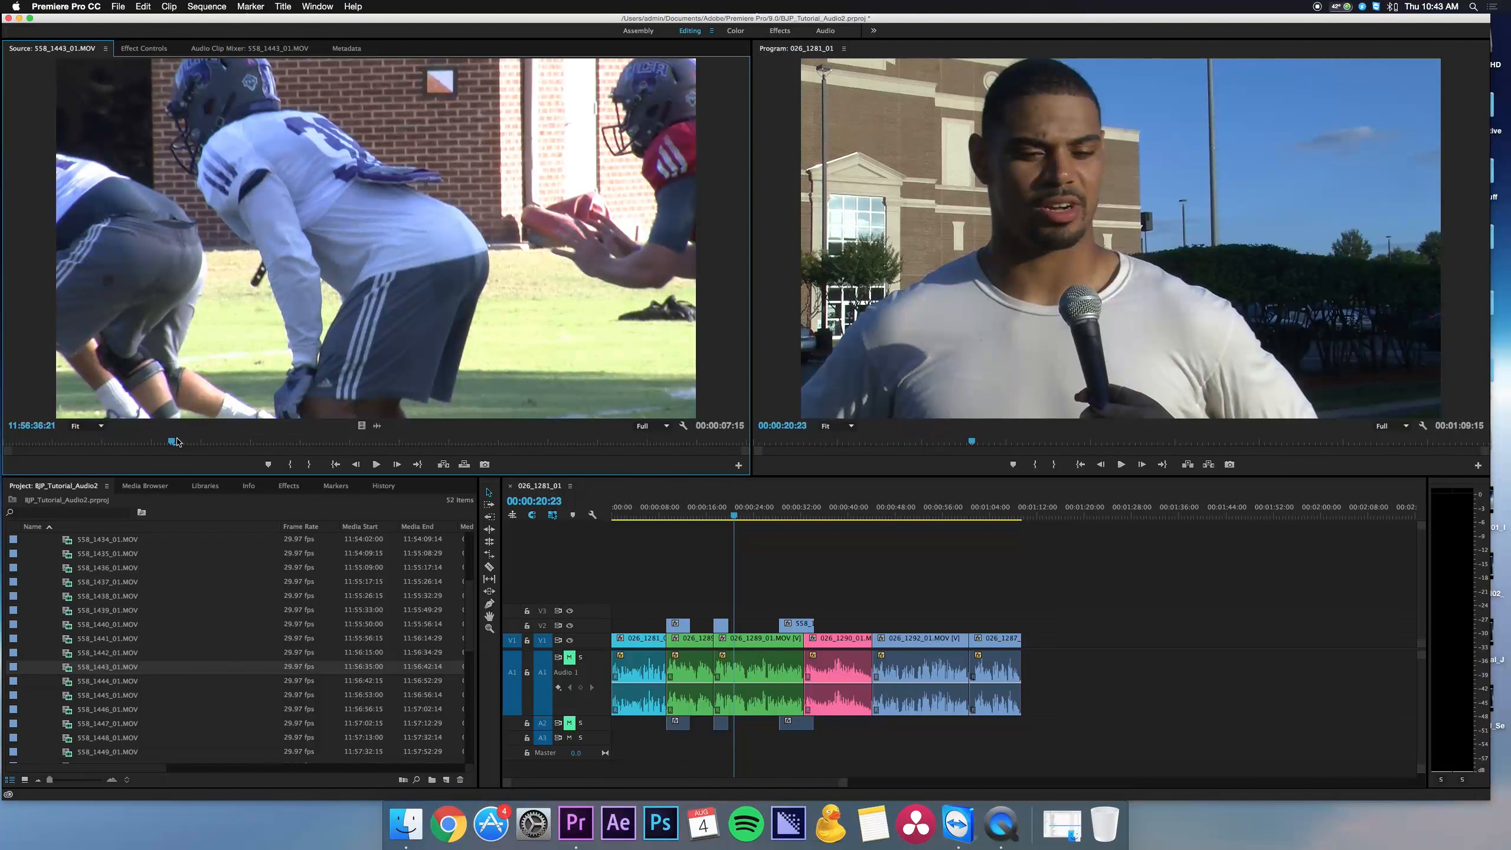
pyautogui.press('i')
pyautogui.click(452, 441)
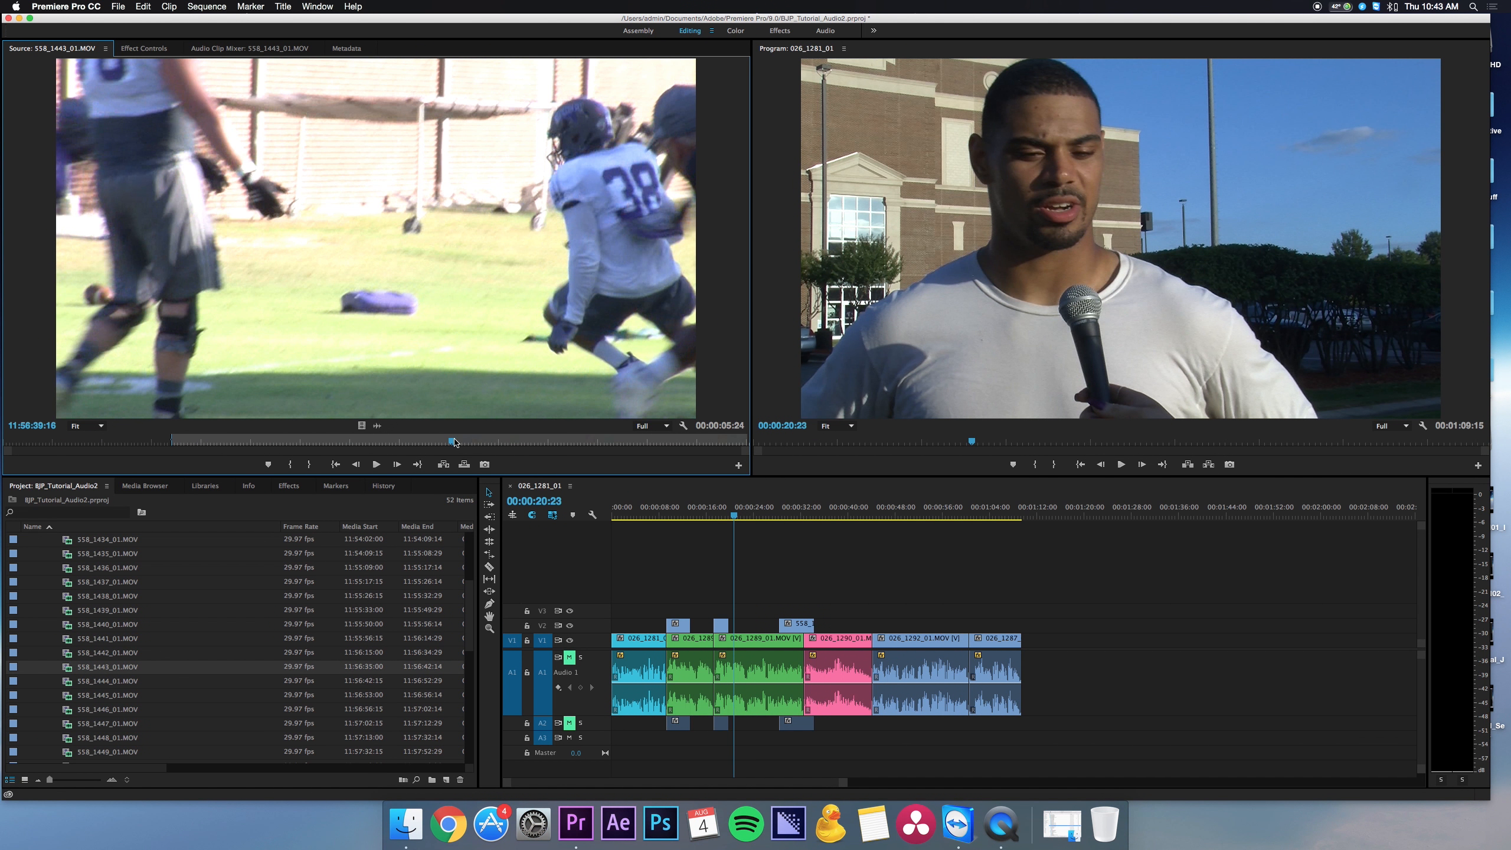
pyautogui.press('o')
pyautogui.moveTo(417, 375); pyautogui.dragTo(696, 628)
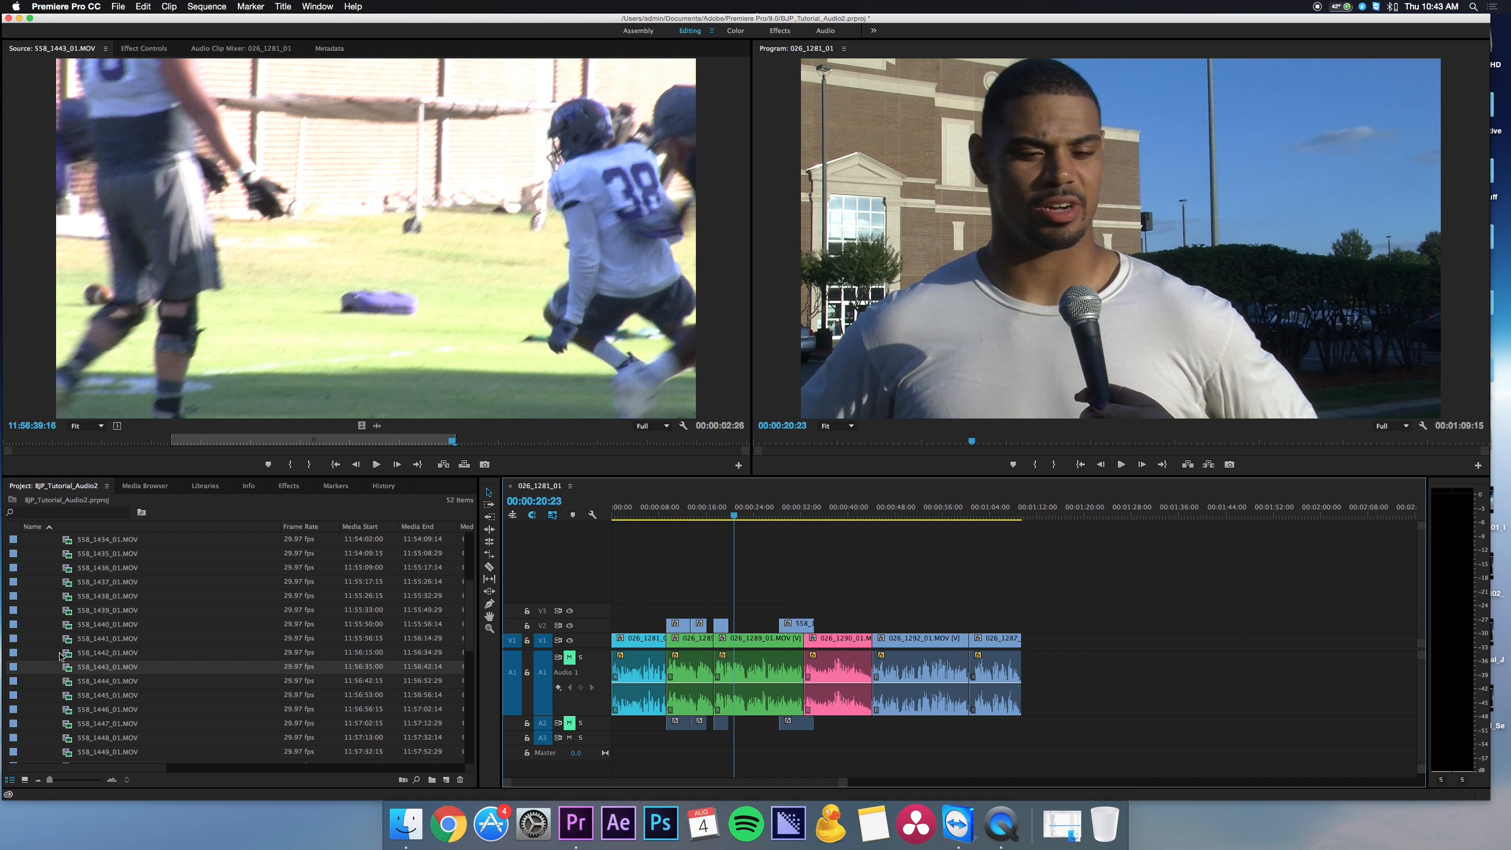
# - Mark 558_1446_01.MOV from 11:56:58:07 to 11:57:00:26 and place it on V2 and A2 at the start of clip 026_1292
pyautogui.doubleClick(107, 709)
pyautogui.click(220, 443)
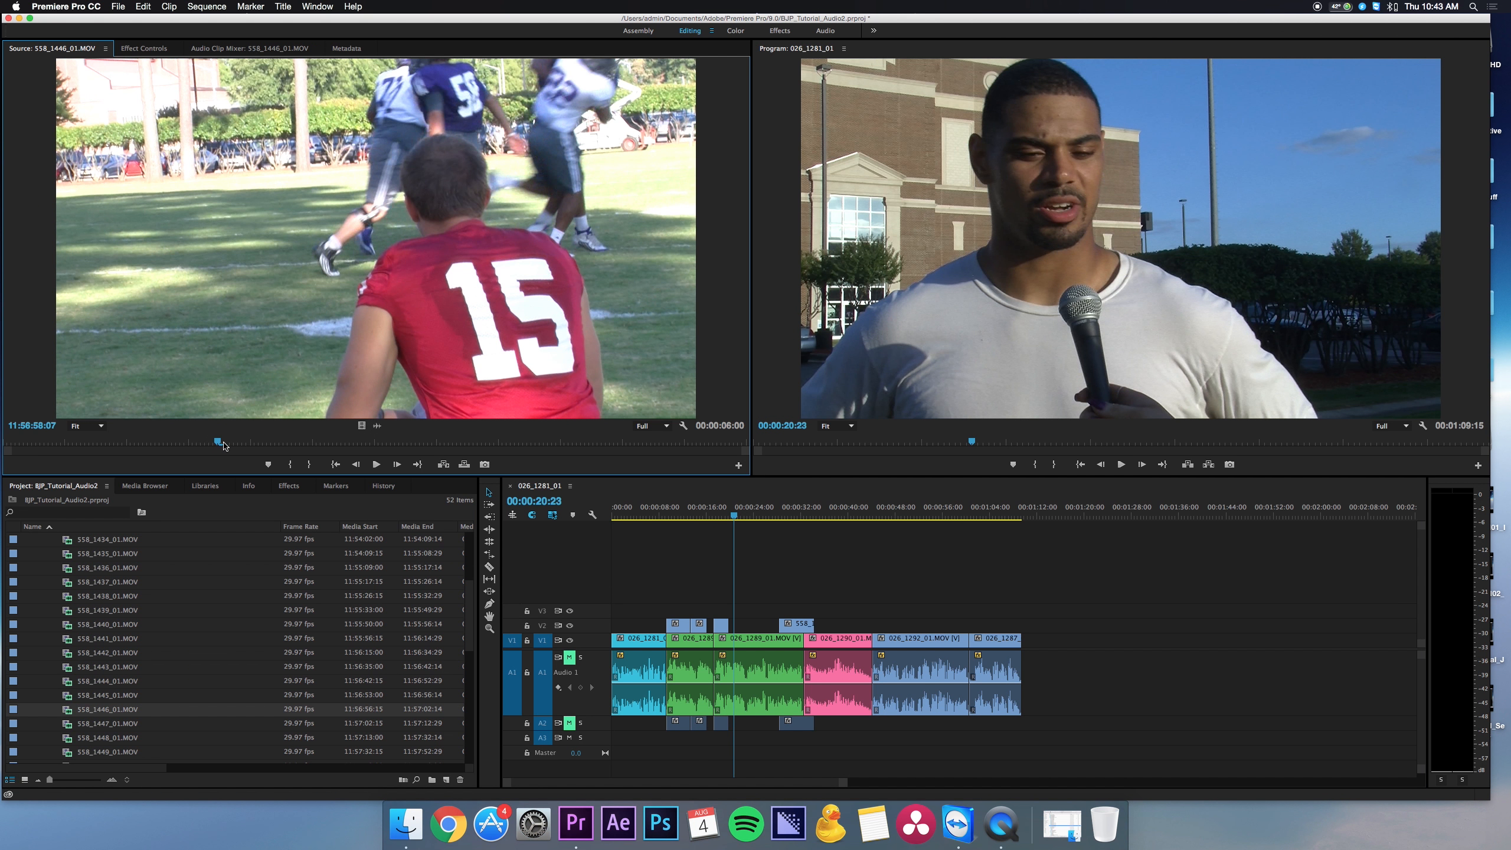
pyautogui.press('i')
pyautogui.click(544, 443)
pyautogui.press('o')
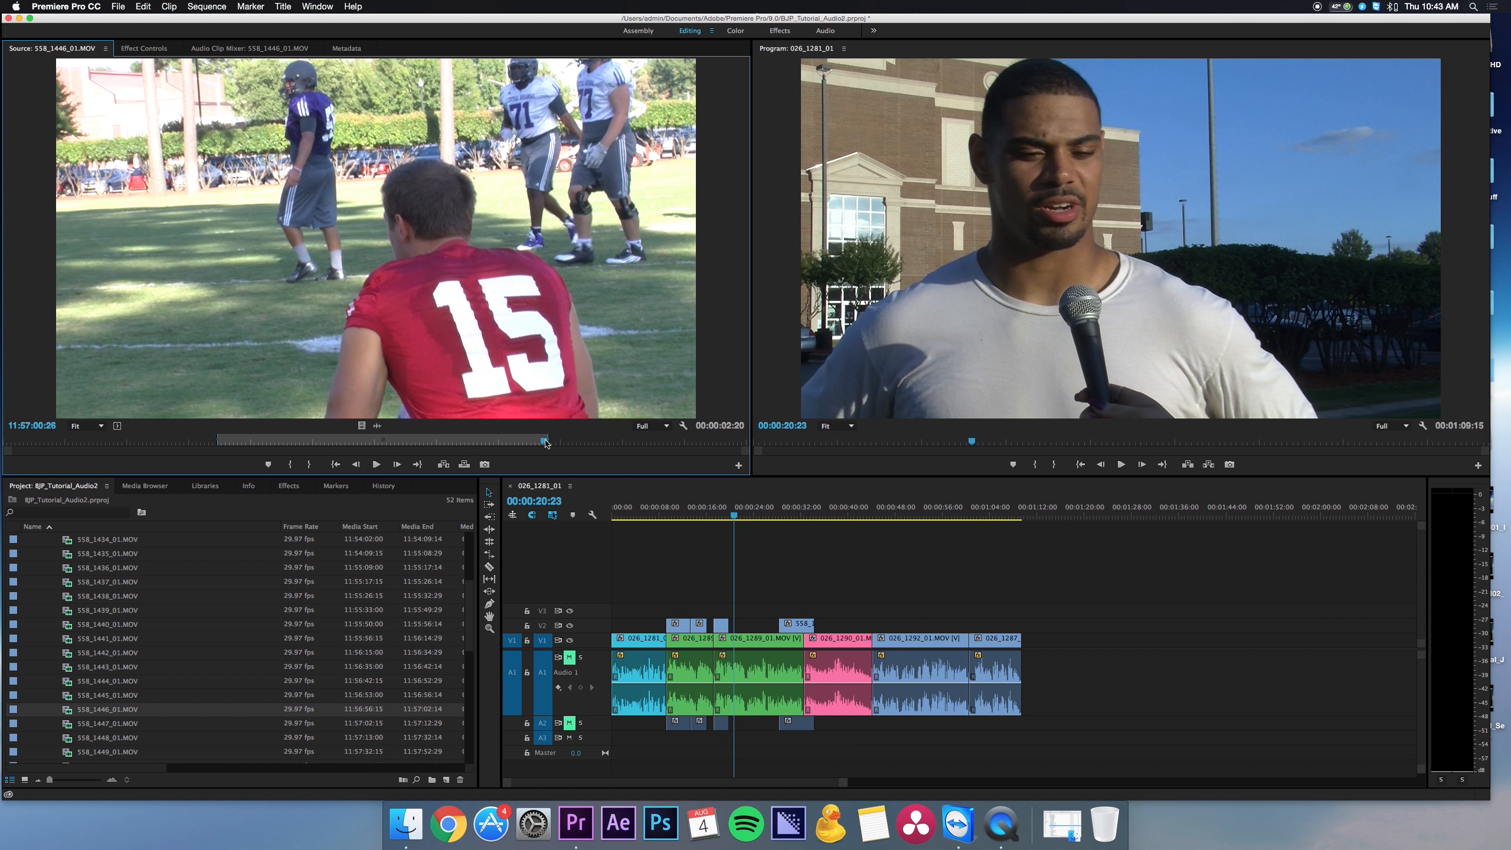
pyautogui.moveTo(563, 377); pyautogui.dragTo(873, 622)
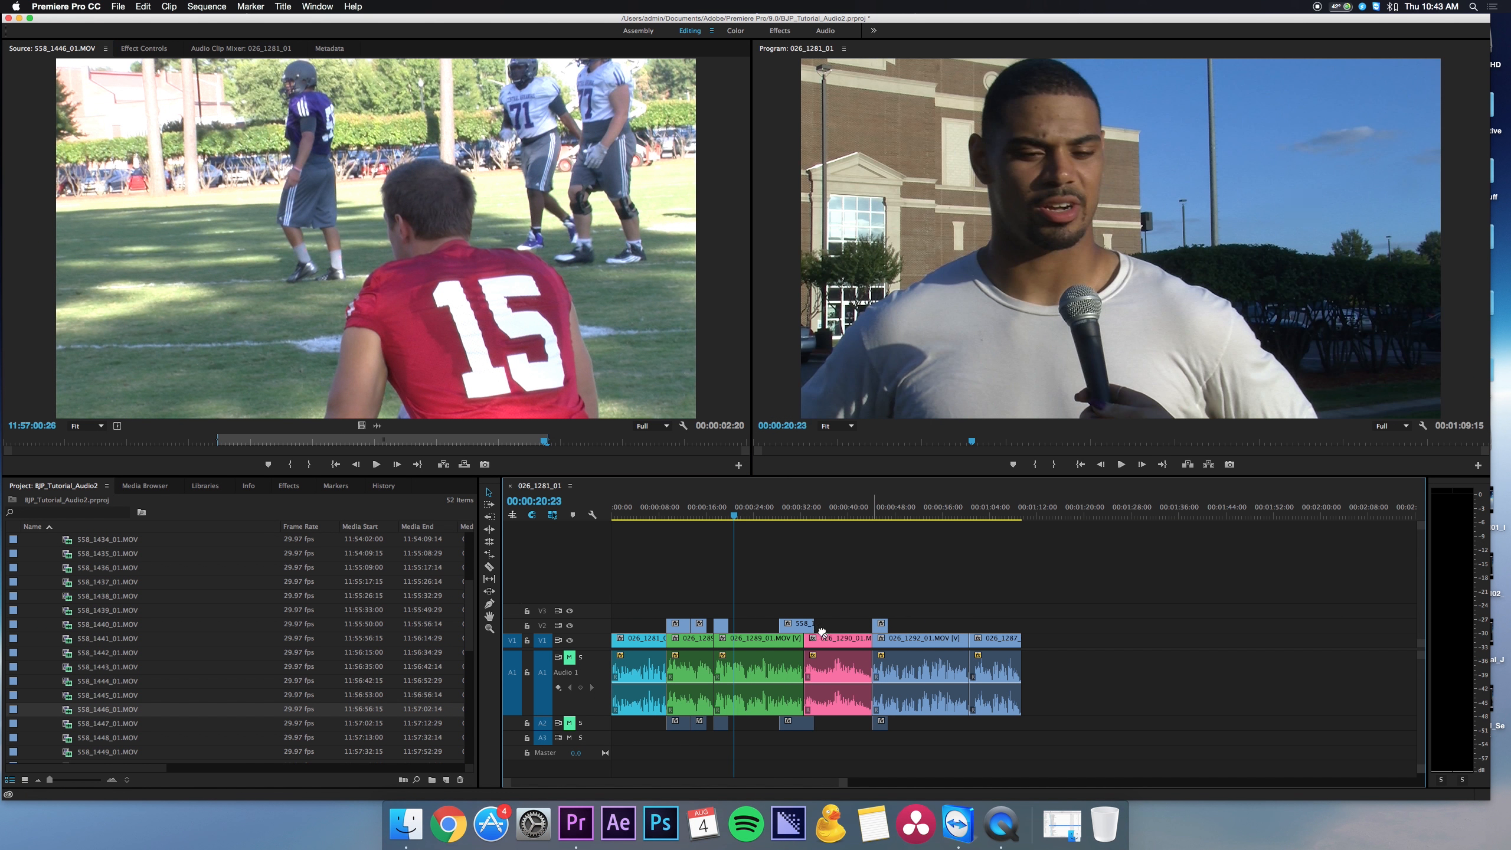
# - Mark 558_1455_01.MOV from 11:58:35:11 to 11:58:39:18 and place it on V2 and A2 over the end of clip 026_1292
pyautogui.scroll(-5, 125, 640)
pyautogui.doubleClick(120, 681)
pyautogui.click(226, 443)
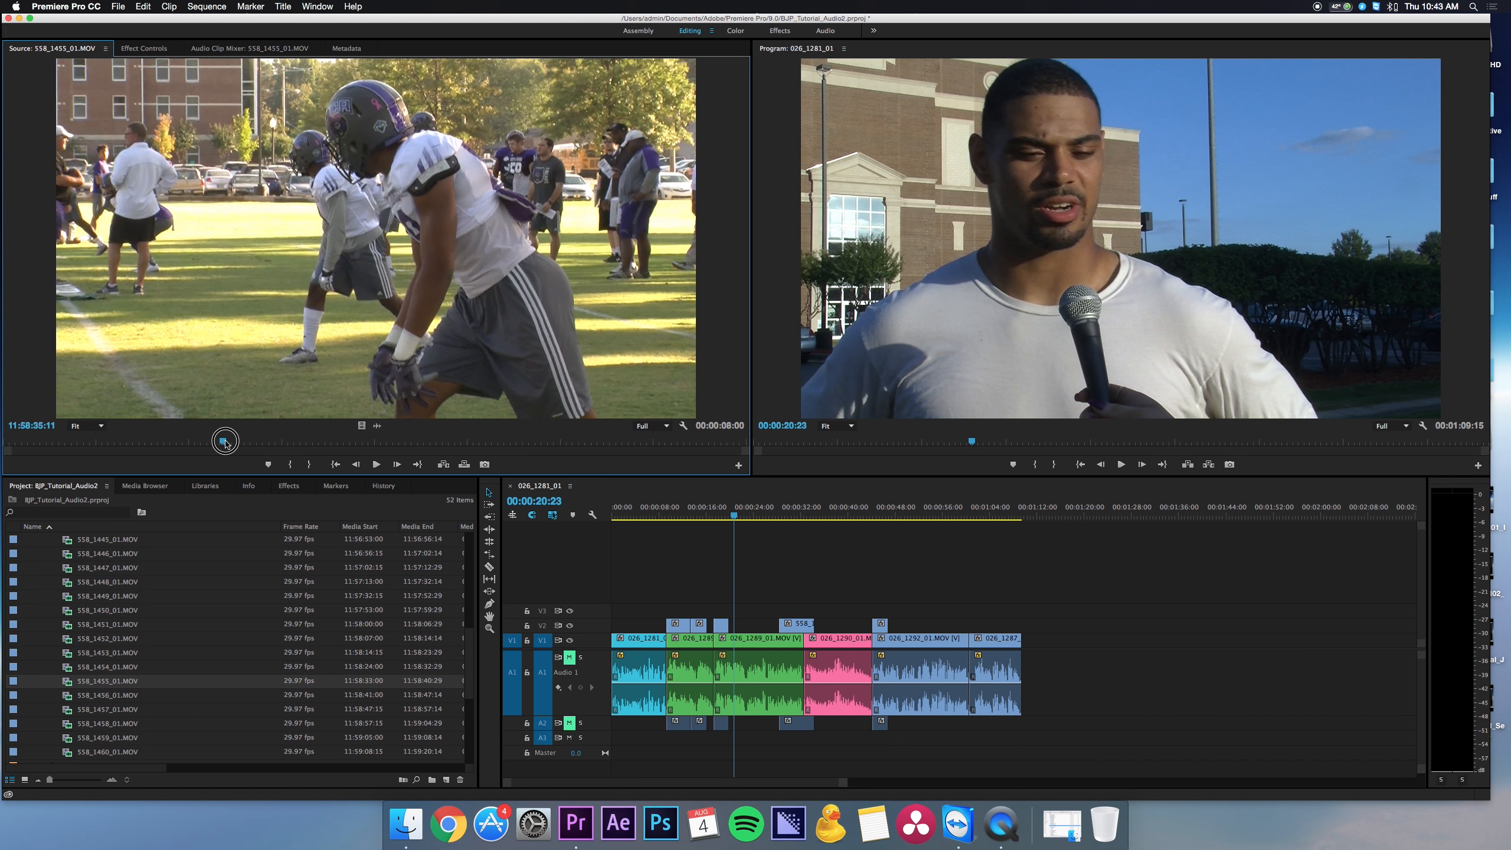
pyautogui.press('i')
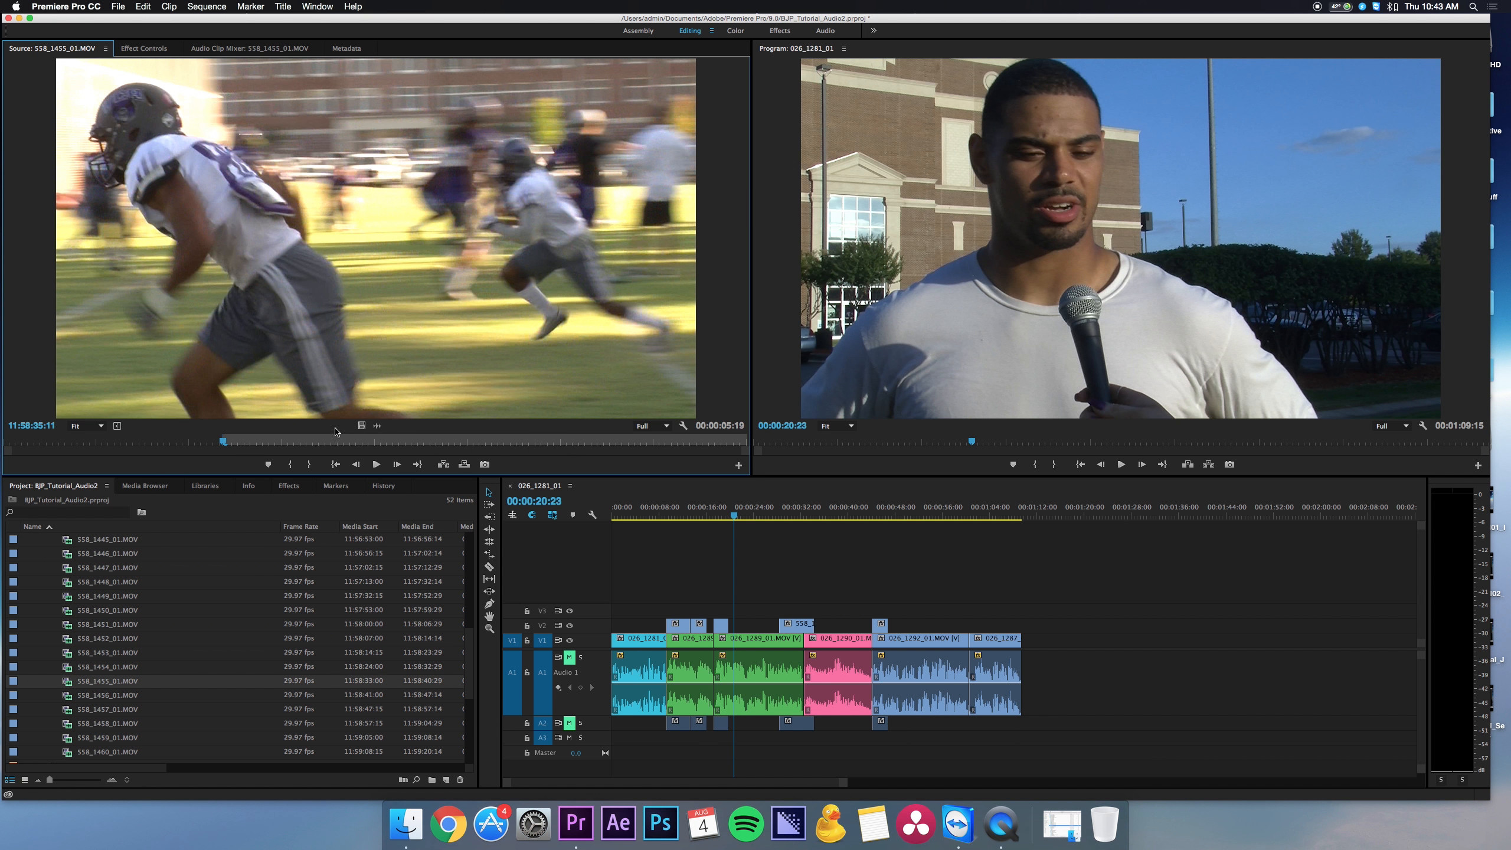
pyautogui.click(616, 443)
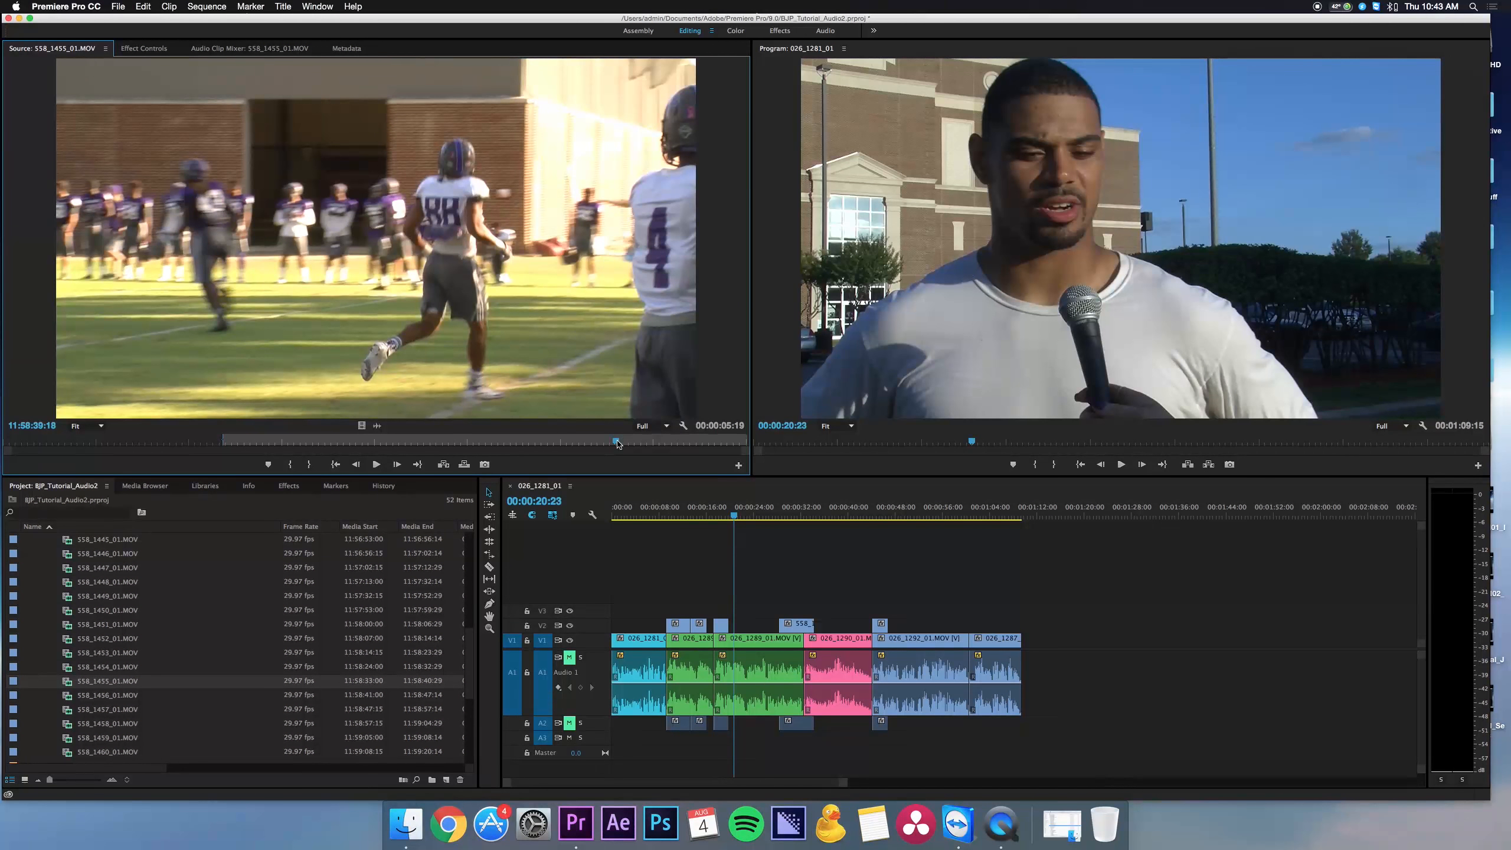
pyautogui.press('o')
pyautogui.moveTo(542, 387); pyautogui.dragTo(949, 626)
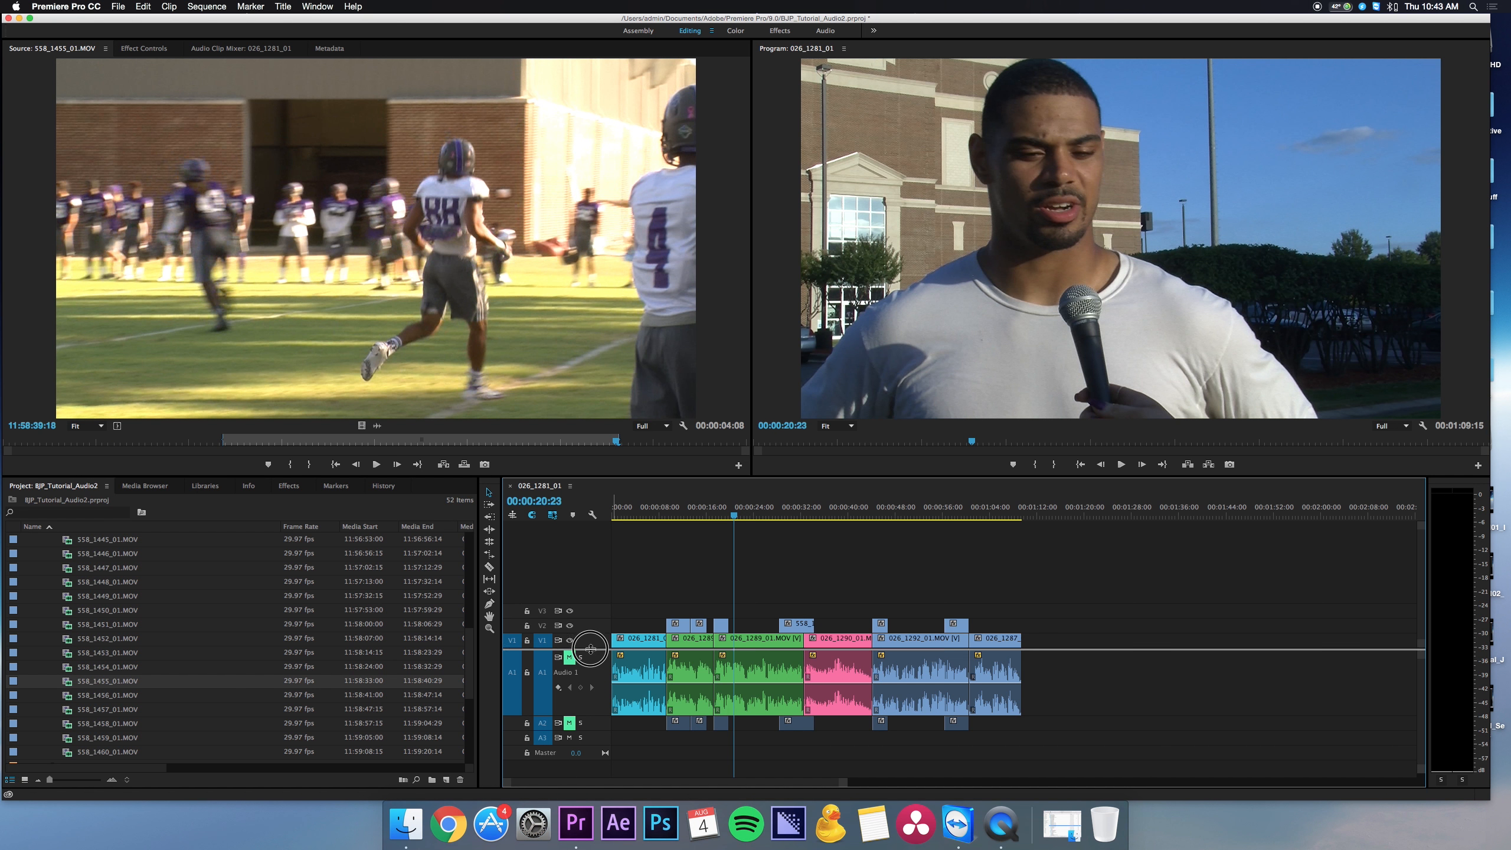
# - Make more room for the audio tracks and enlarge track A2 to show the B-roll waveforms
pyautogui.moveTo(588, 650); pyautogui.dragTo(594, 619)
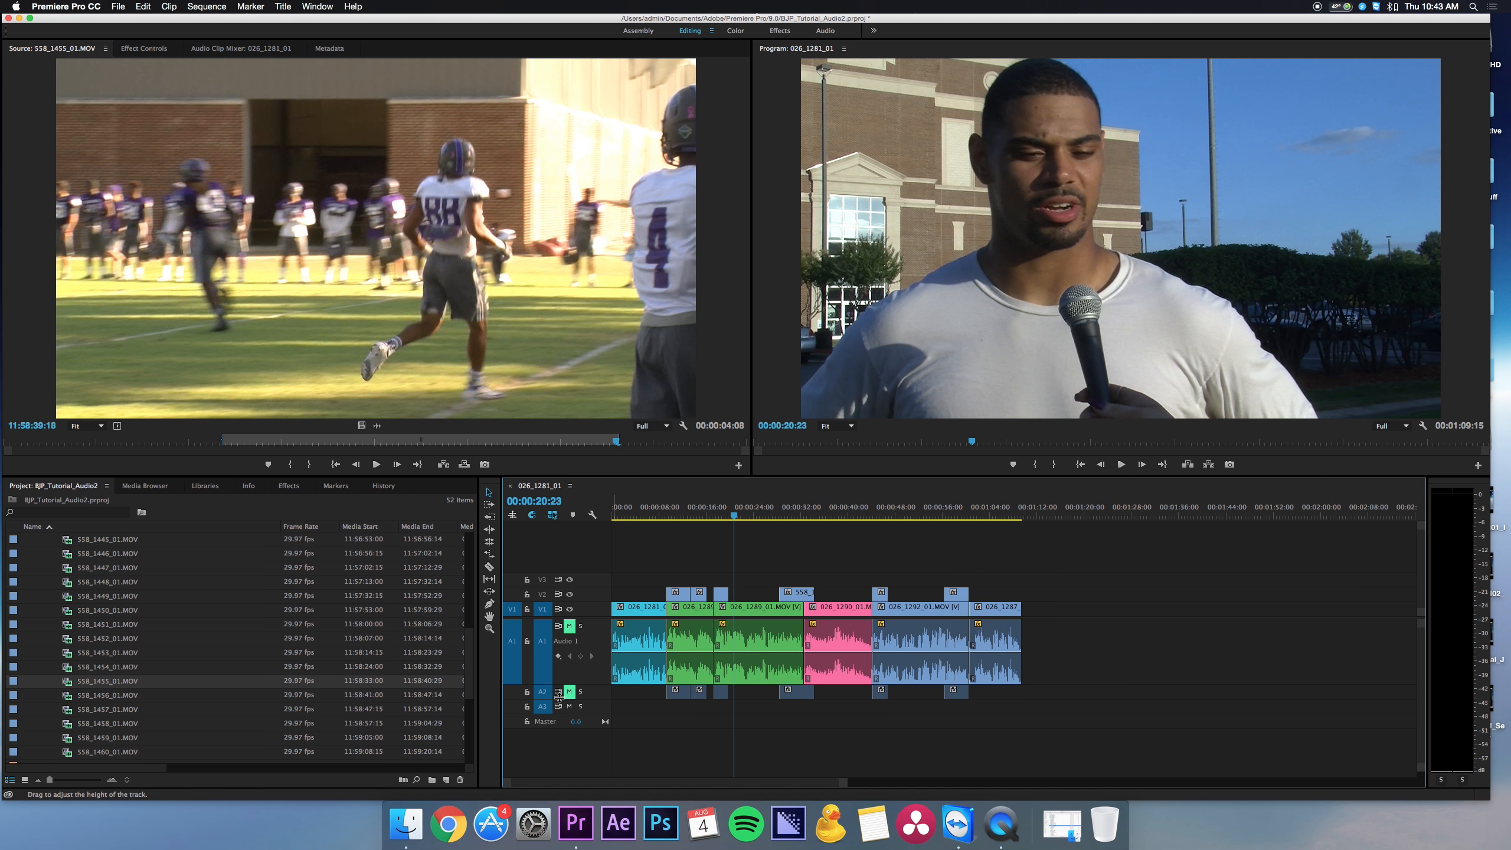
pyautogui.moveTo(539, 699); pyautogui.dragTo(538, 745)
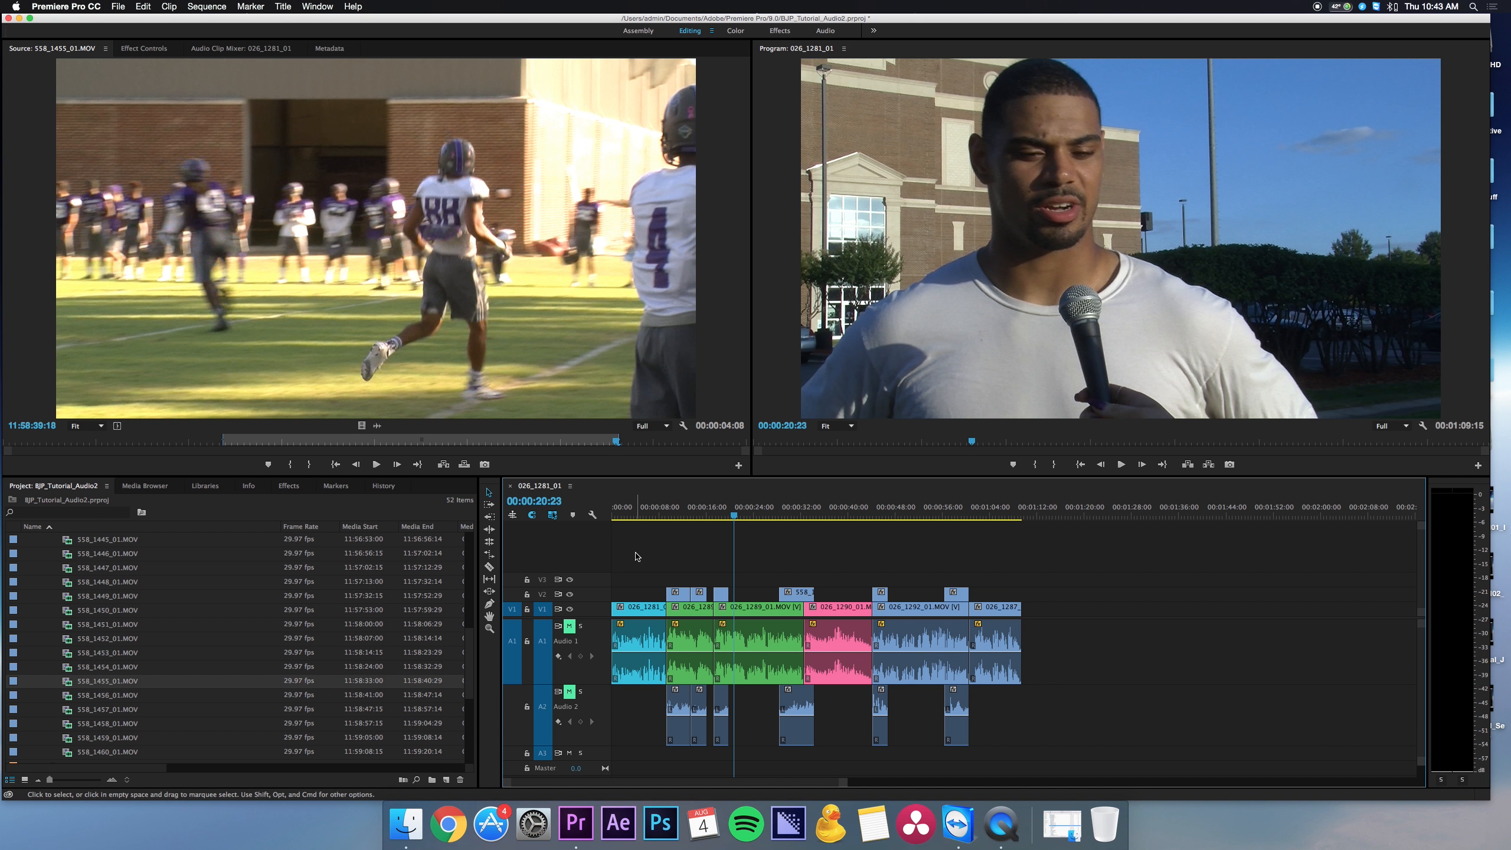
pyautogui.moveTo(1093, 689); pyautogui.dragTo(644, 751)
pyautogui.click(821, 532)
# - Unmute A2 temporarily and play the sequence from 00:00:10:06 to check the channel levels of the B-roll audio
pyautogui.click(672, 513)
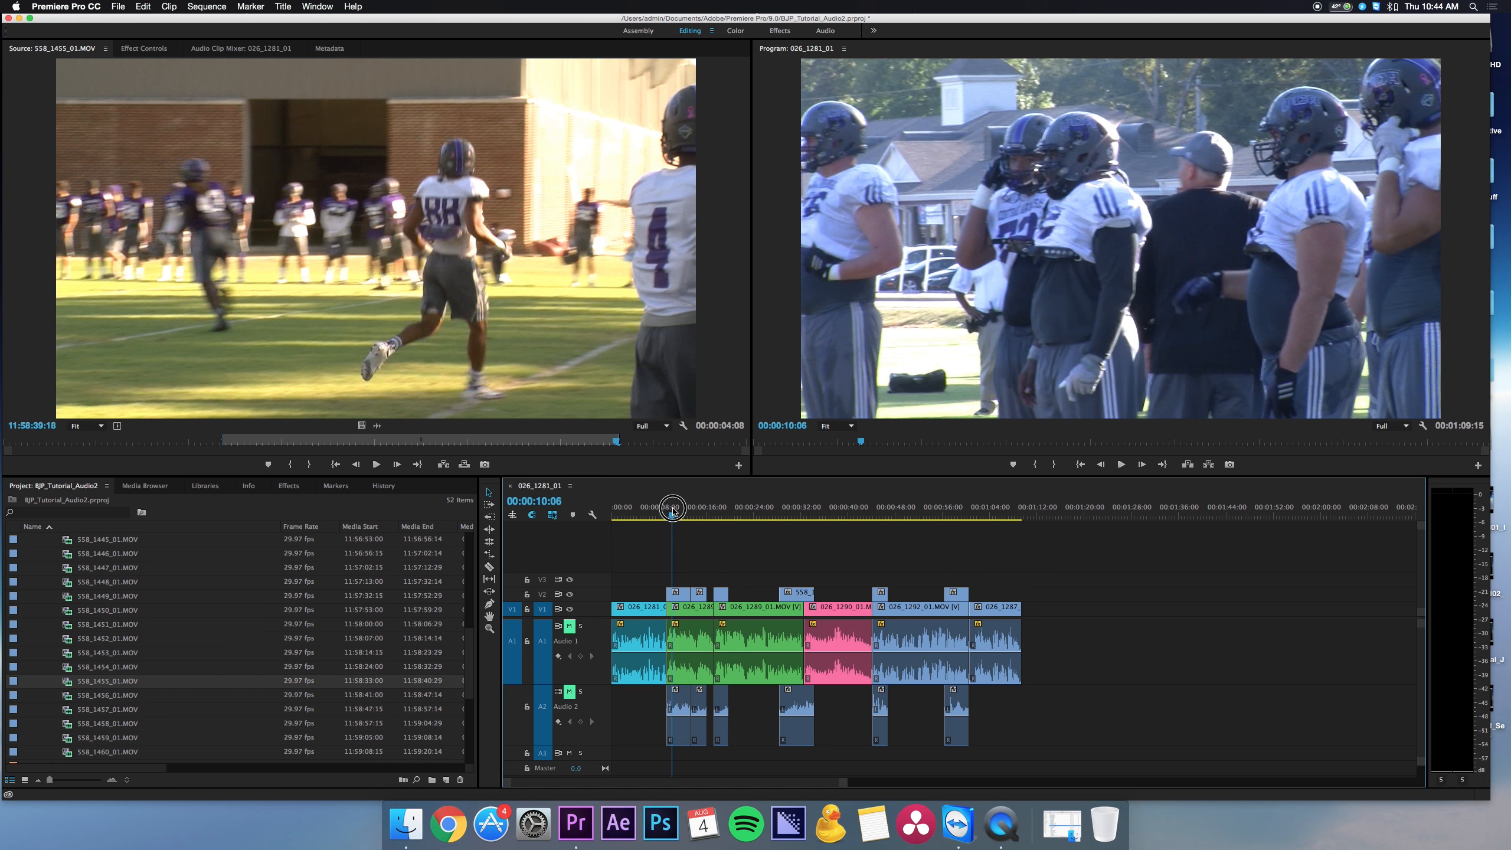
pyautogui.click(569, 692)
pyautogui.press('space')
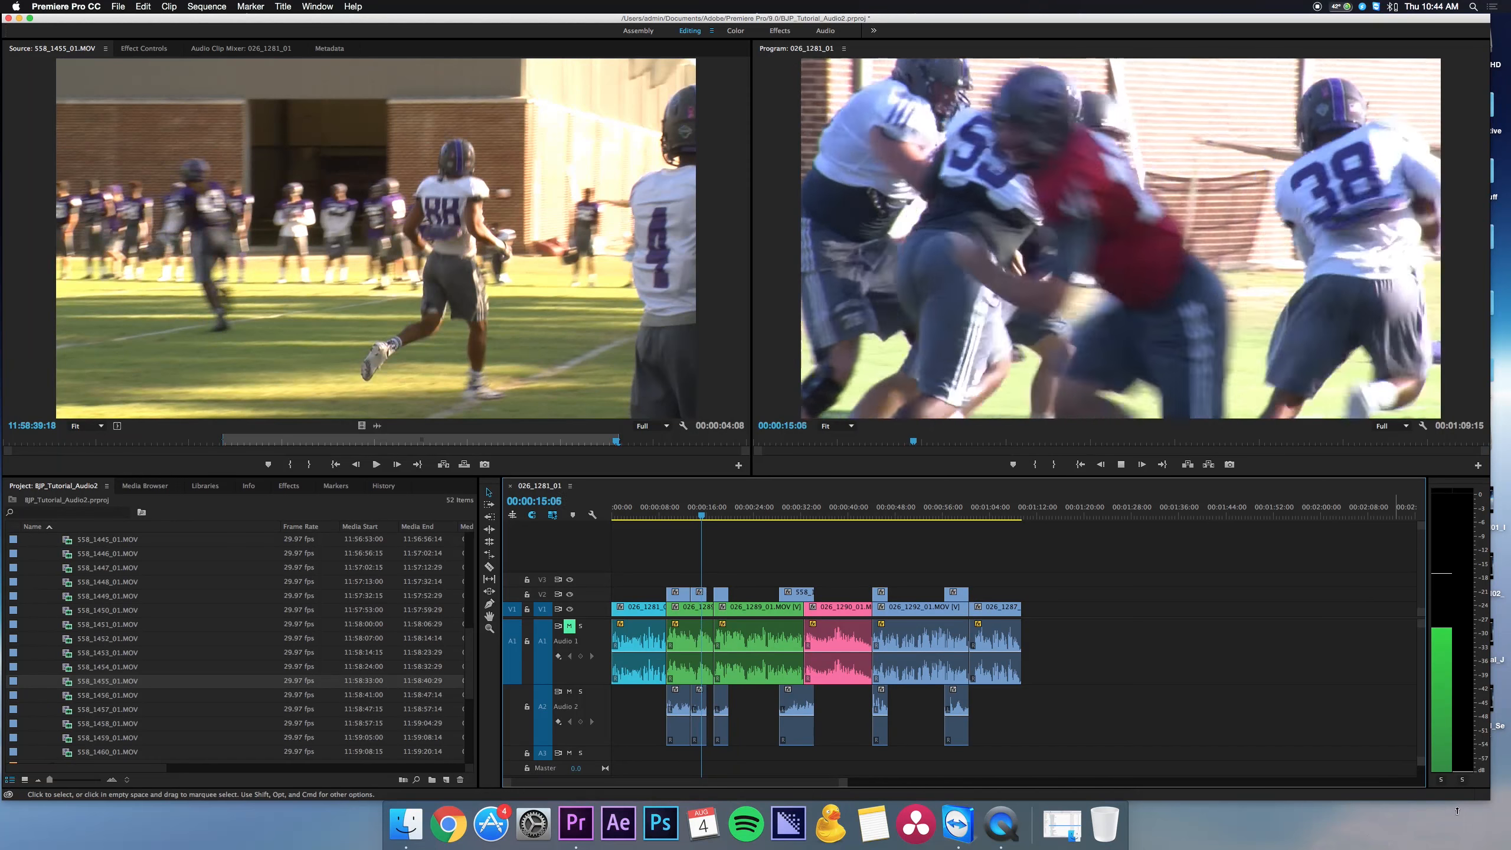
pyautogui.click(570, 692)
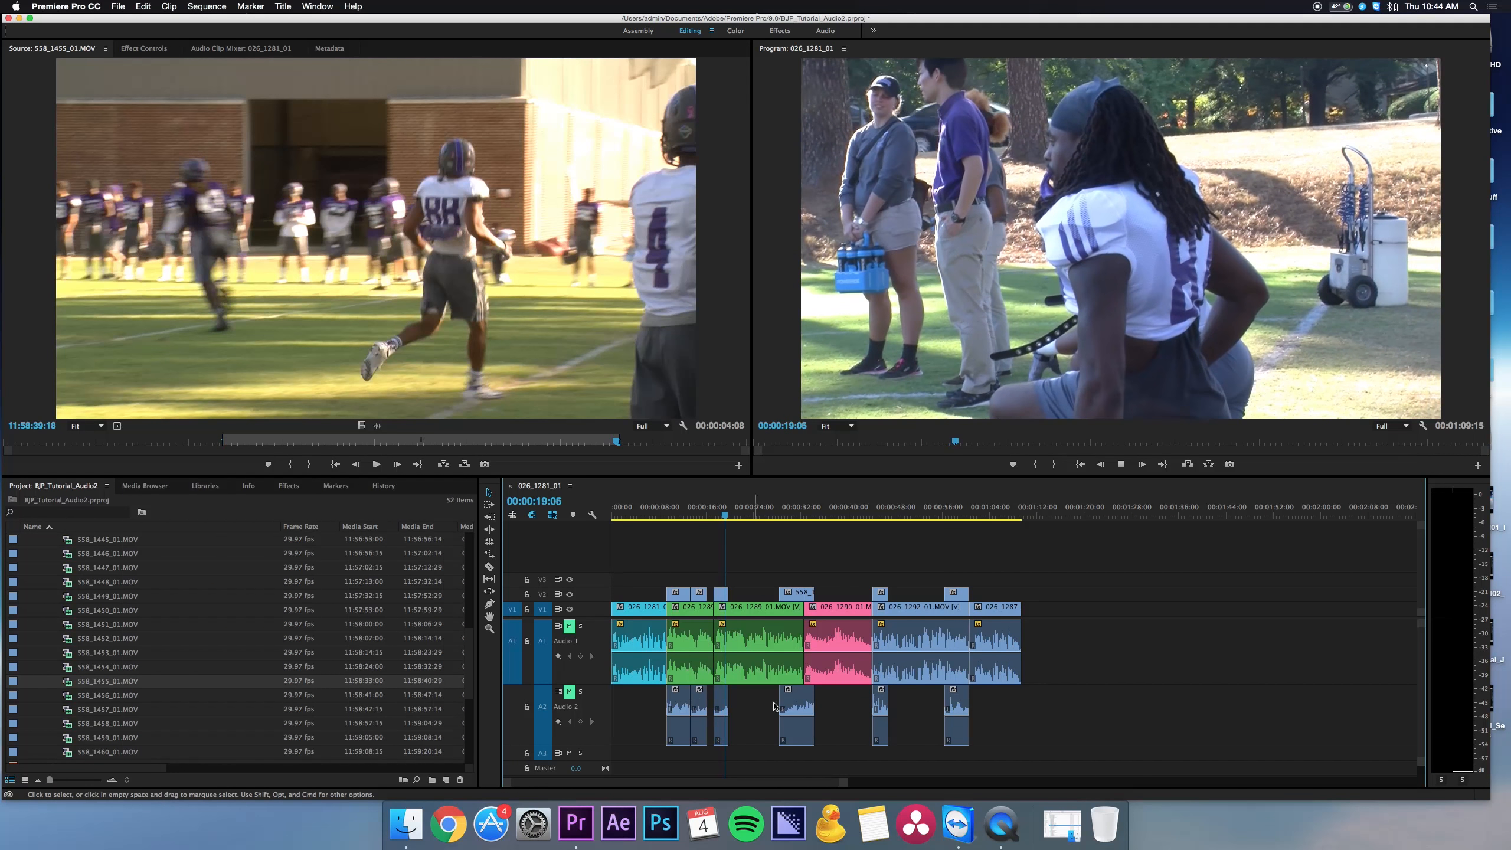
pyautogui.press('space')
# - Select all the B-roll clips and modify their audio channels so the left source channel also feeds the right channel
pyautogui.moveTo(1032, 703); pyautogui.dragTo(599, 738)
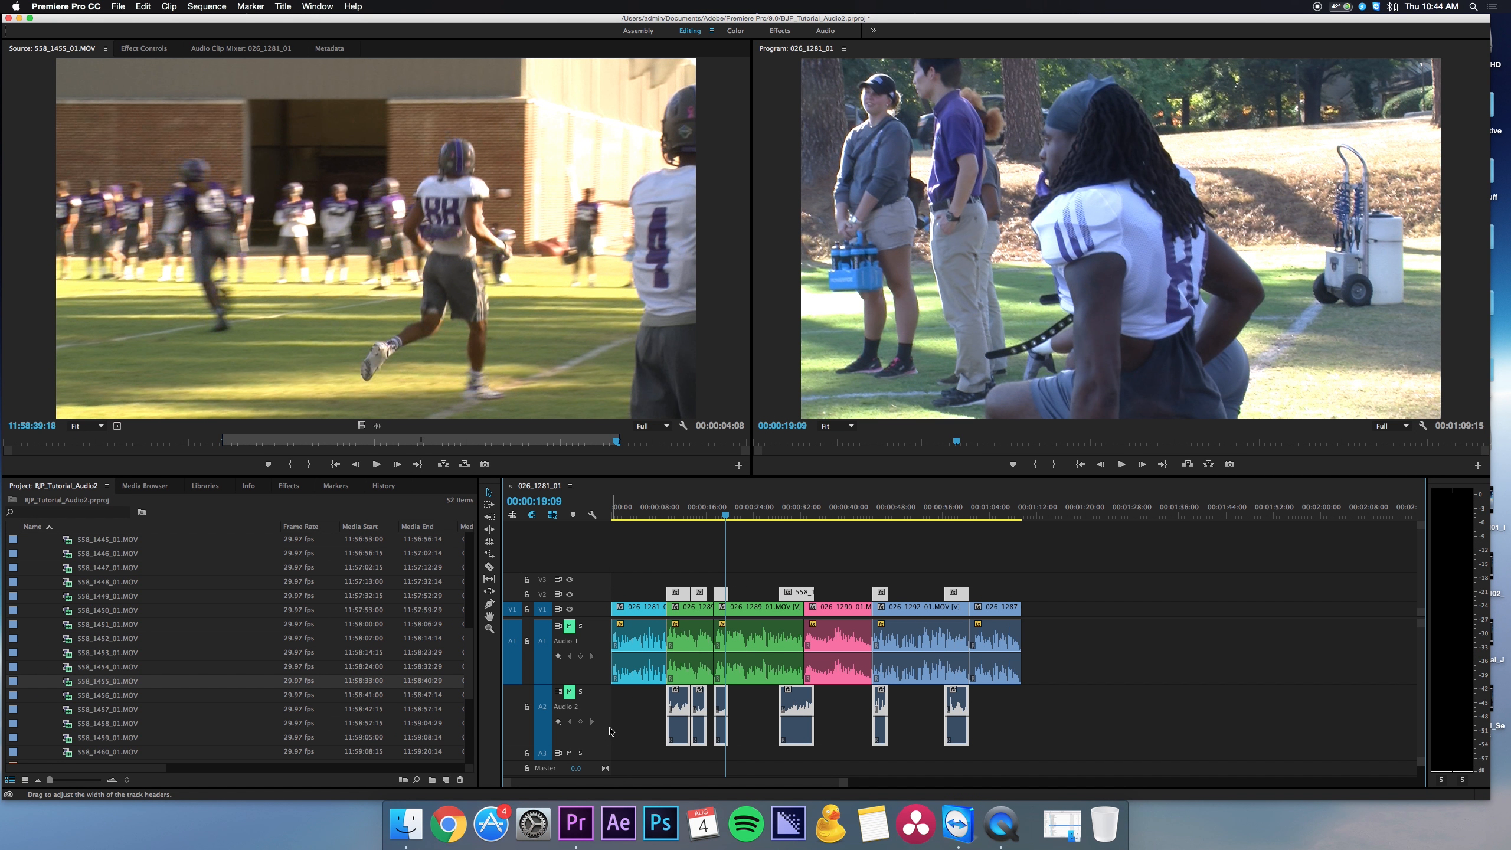
pyautogui.hotkey('shift', 'g')
pyautogui.click(624, 344)
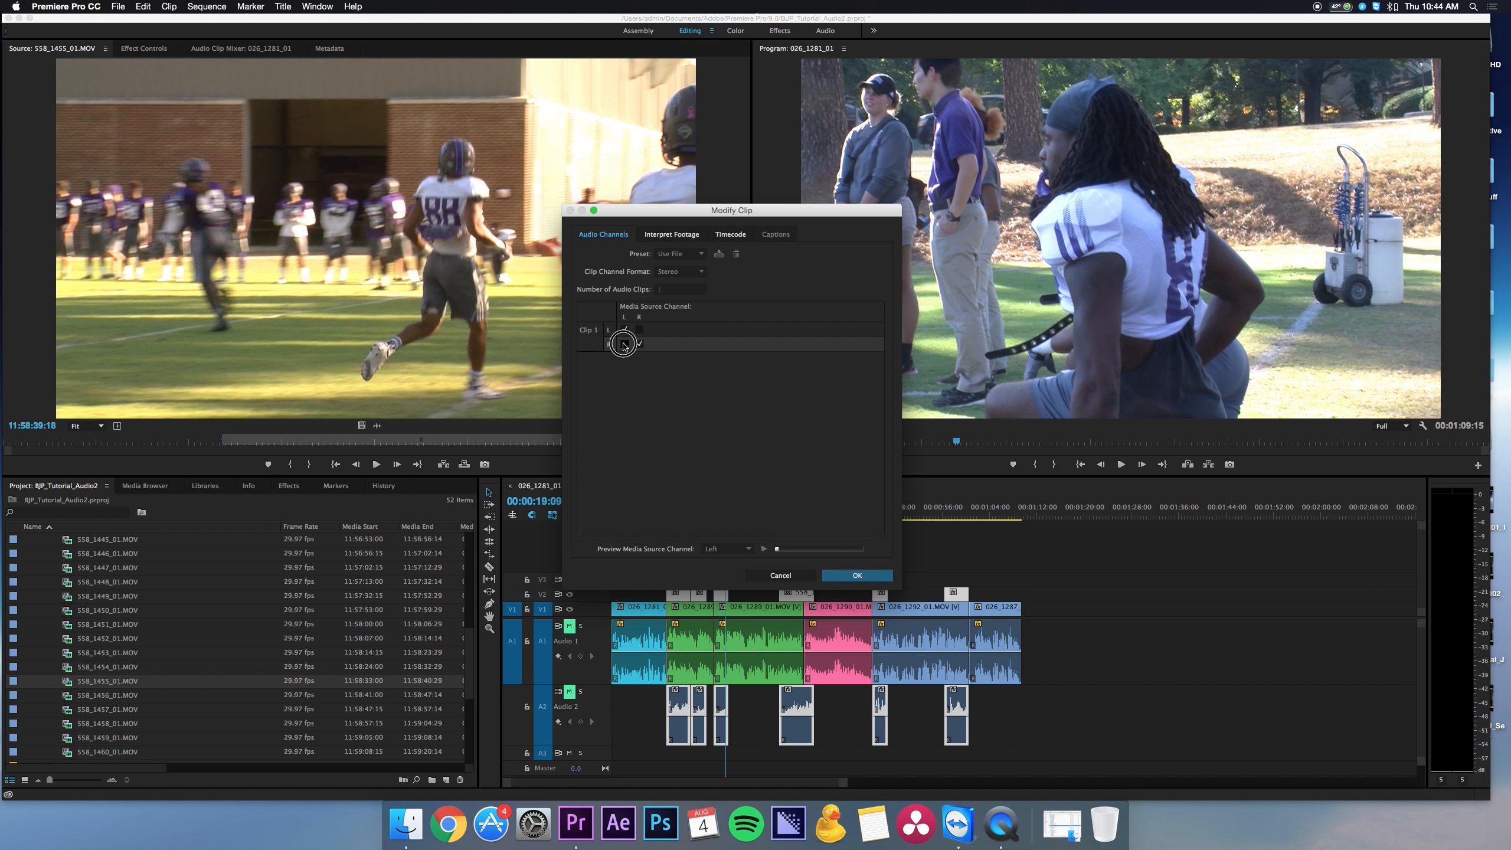
pyautogui.click(878, 576)
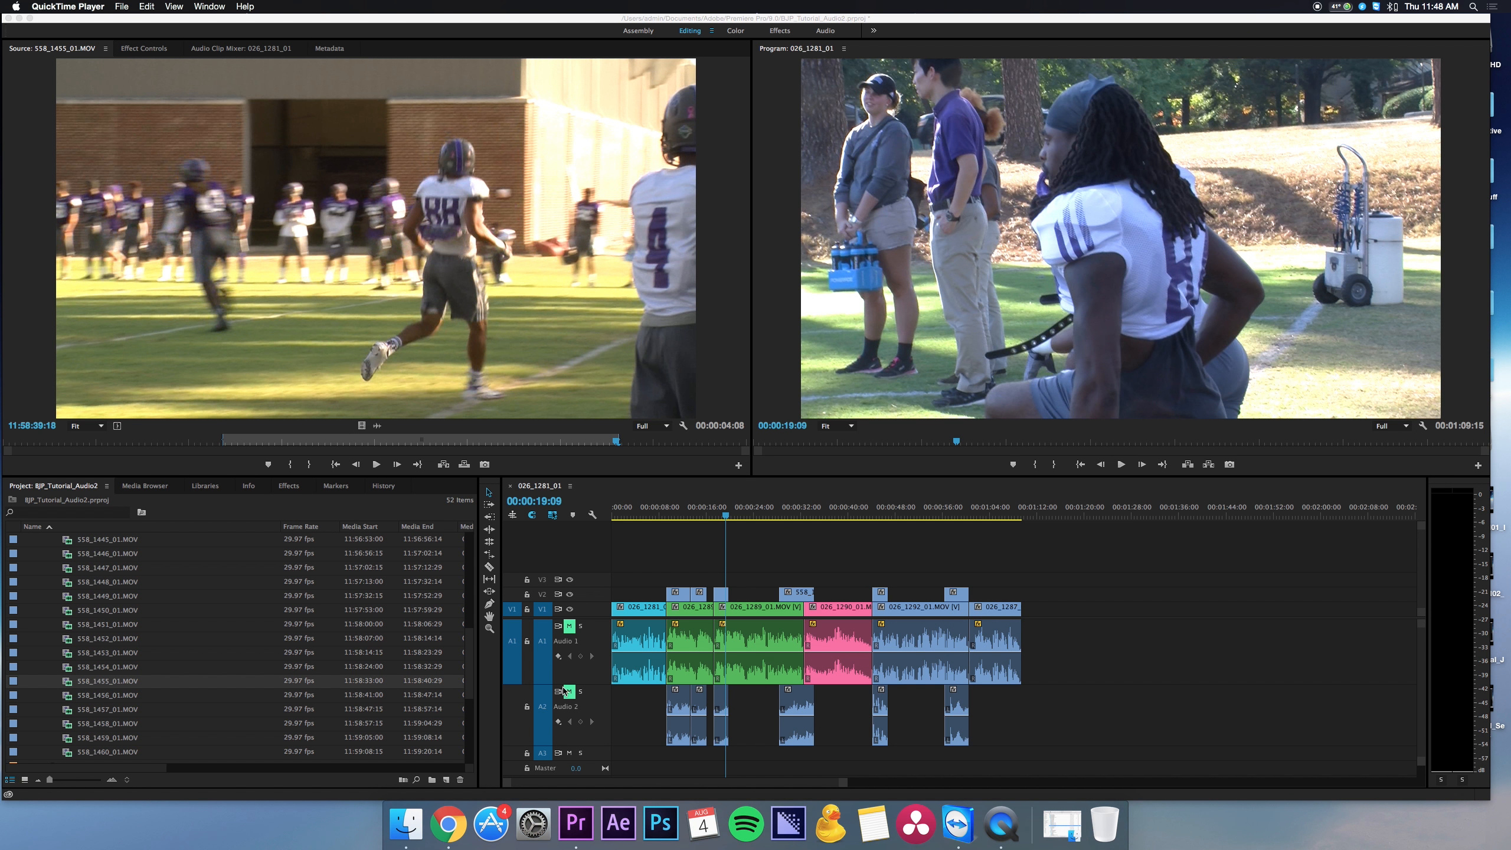
# - Unmute track A2 and play from within the first B-roll clip to check its audio in both channels
pyautogui.click(581, 679)
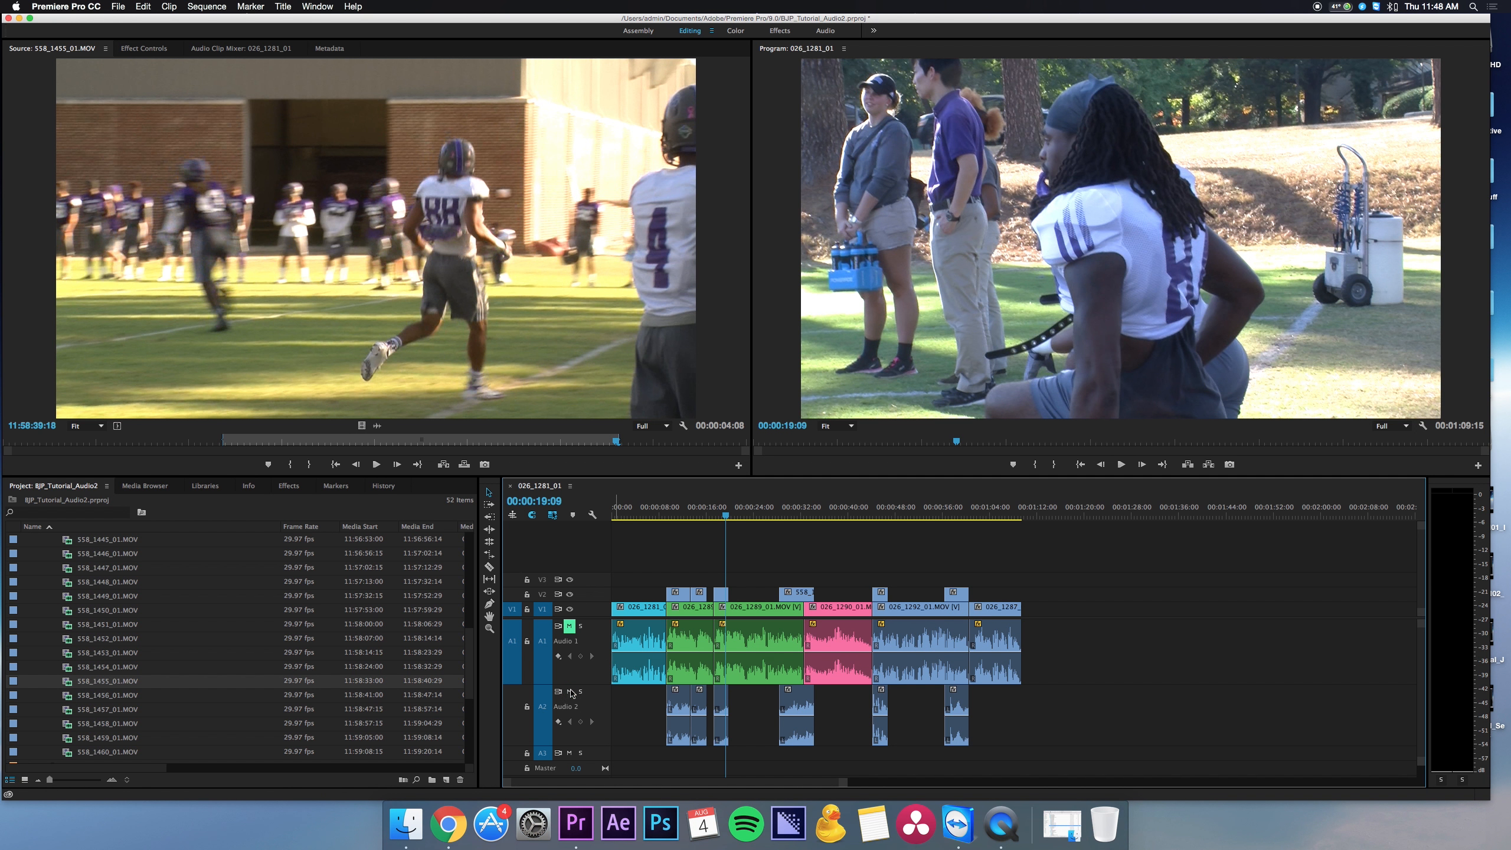
pyautogui.click(683, 514)
pyautogui.press('space')
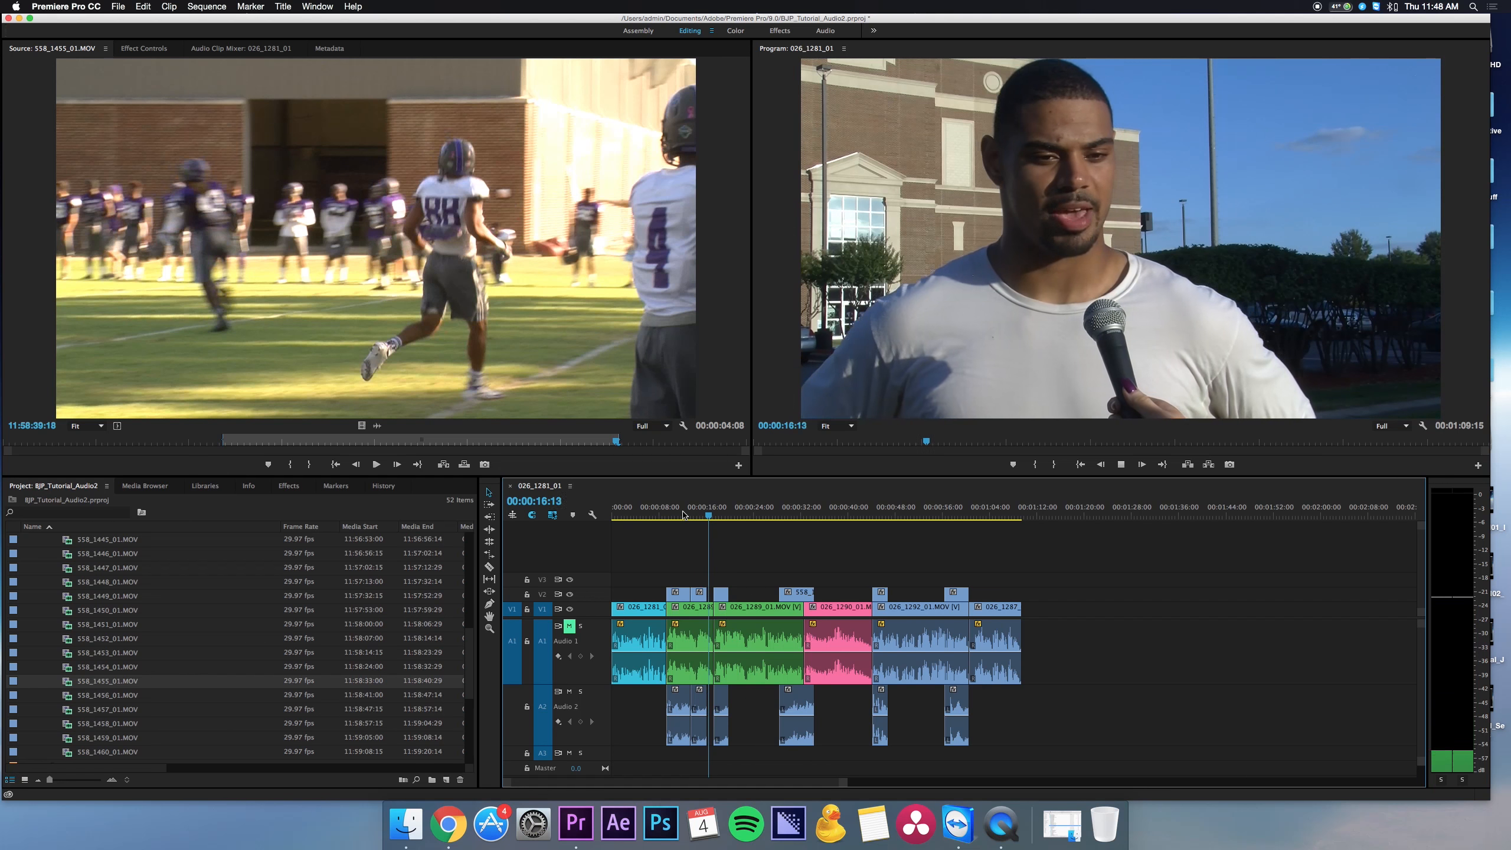
# - Unmute track A1 and play from before the first B-roll clip and around the fourth one to check the combined interview and B-roll audio
pyautogui.press('space')
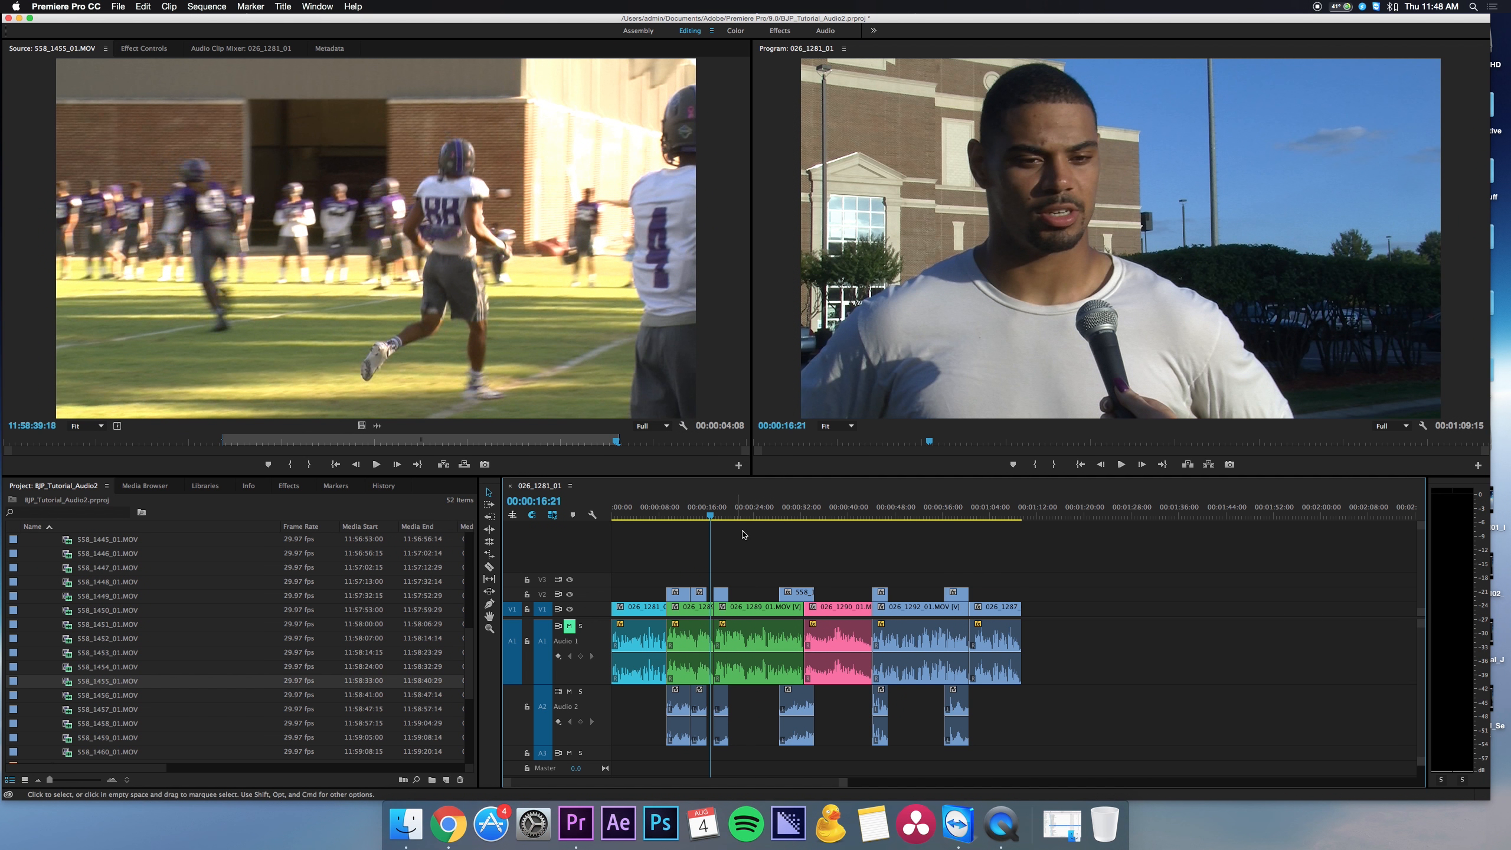
pyautogui.click(571, 627)
pyautogui.click(639, 513)
pyautogui.press('space')
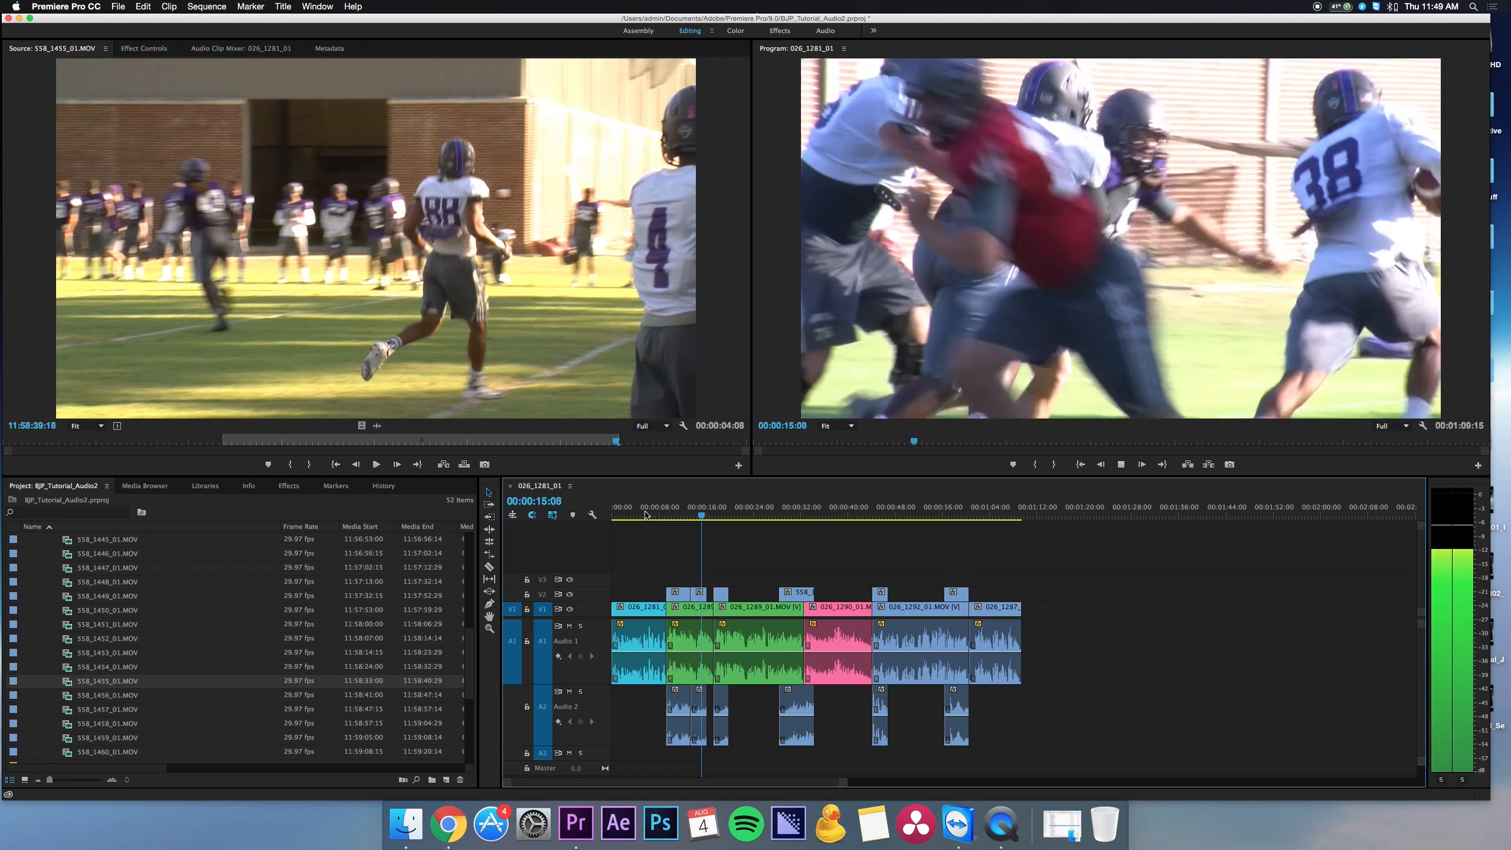
pyautogui.moveTo(766, 516); pyautogui.dragTo(776, 517)
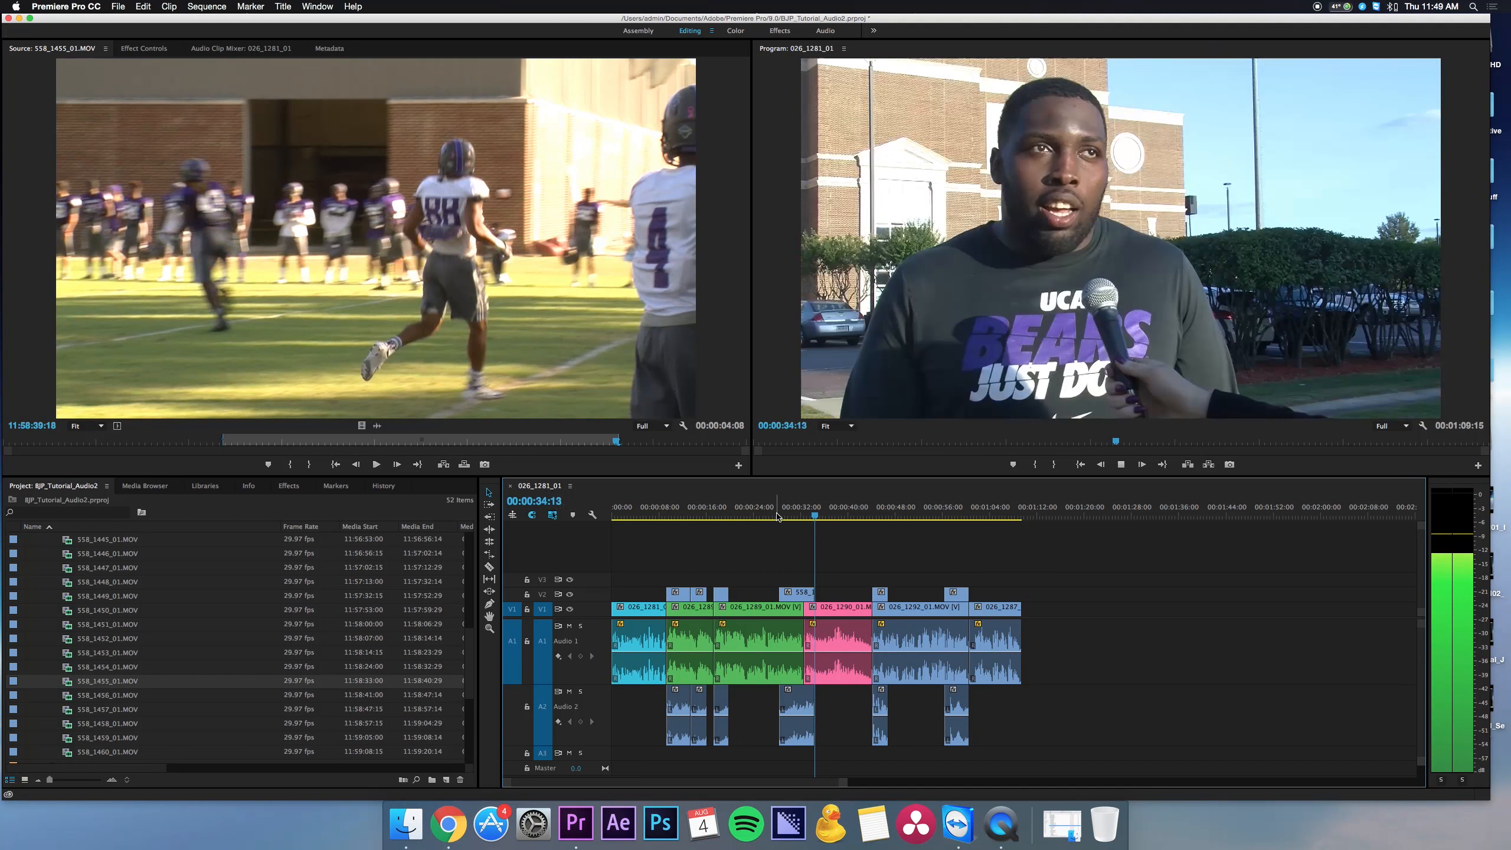
pyautogui.press('space')
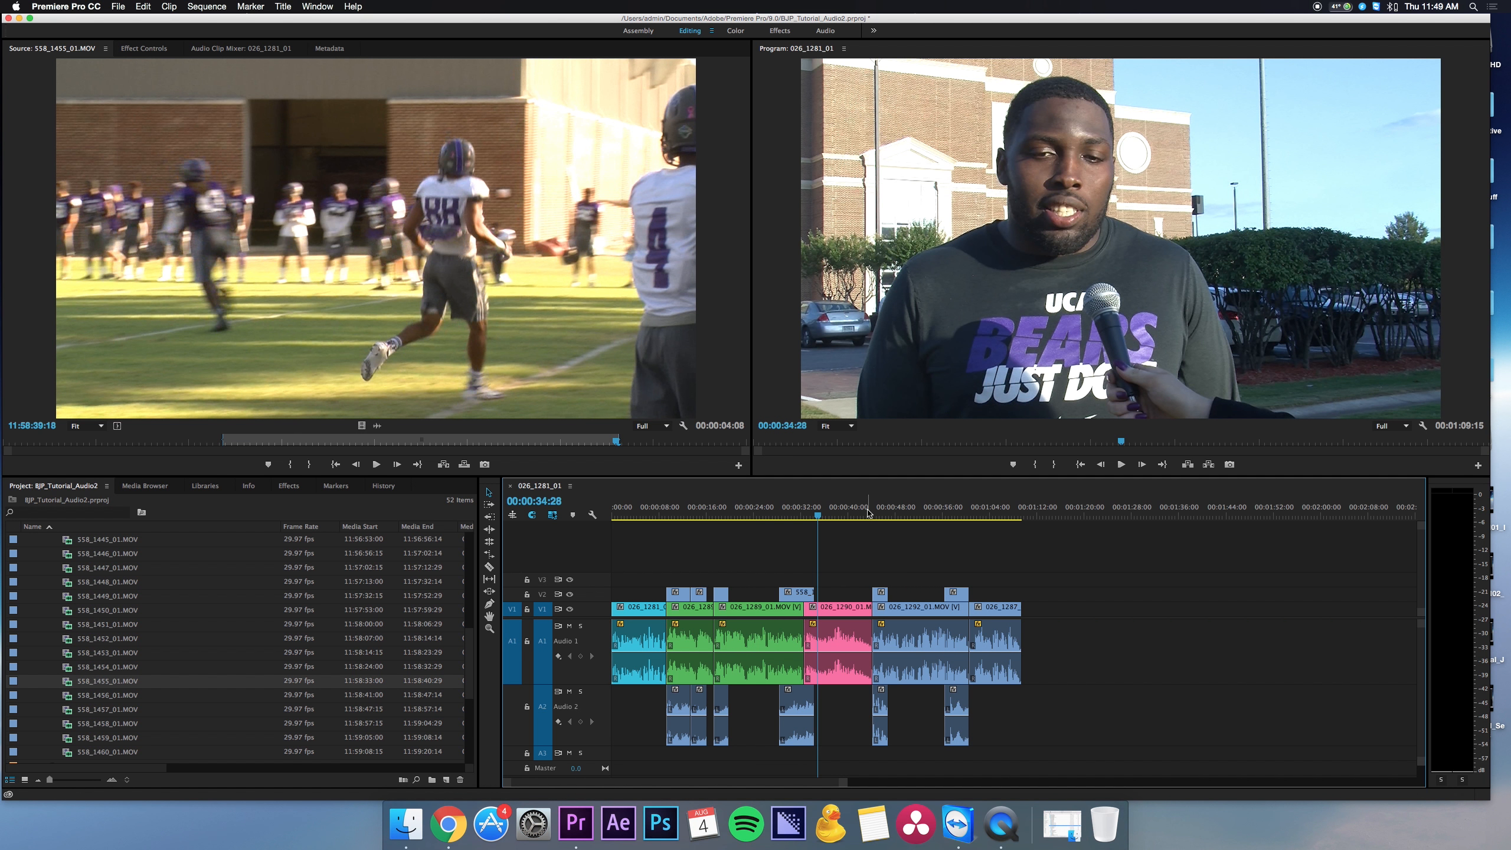
# - Select all the B-roll clips and normalize all their audio peaks to -15 dB
pyautogui.moveTo(1019, 706); pyautogui.dragTo(672, 762)
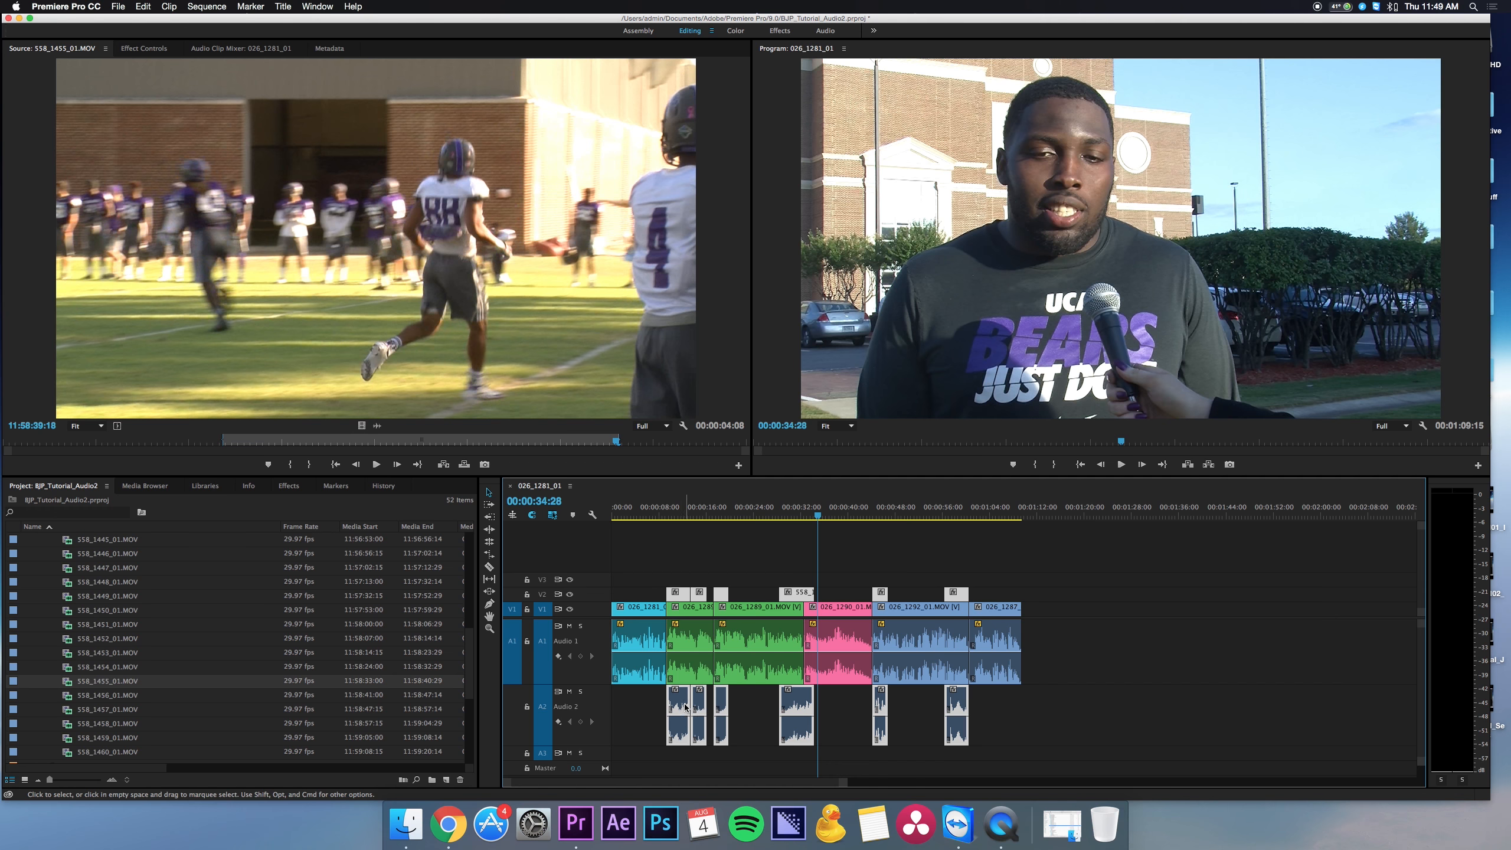
pyautogui.press('g')
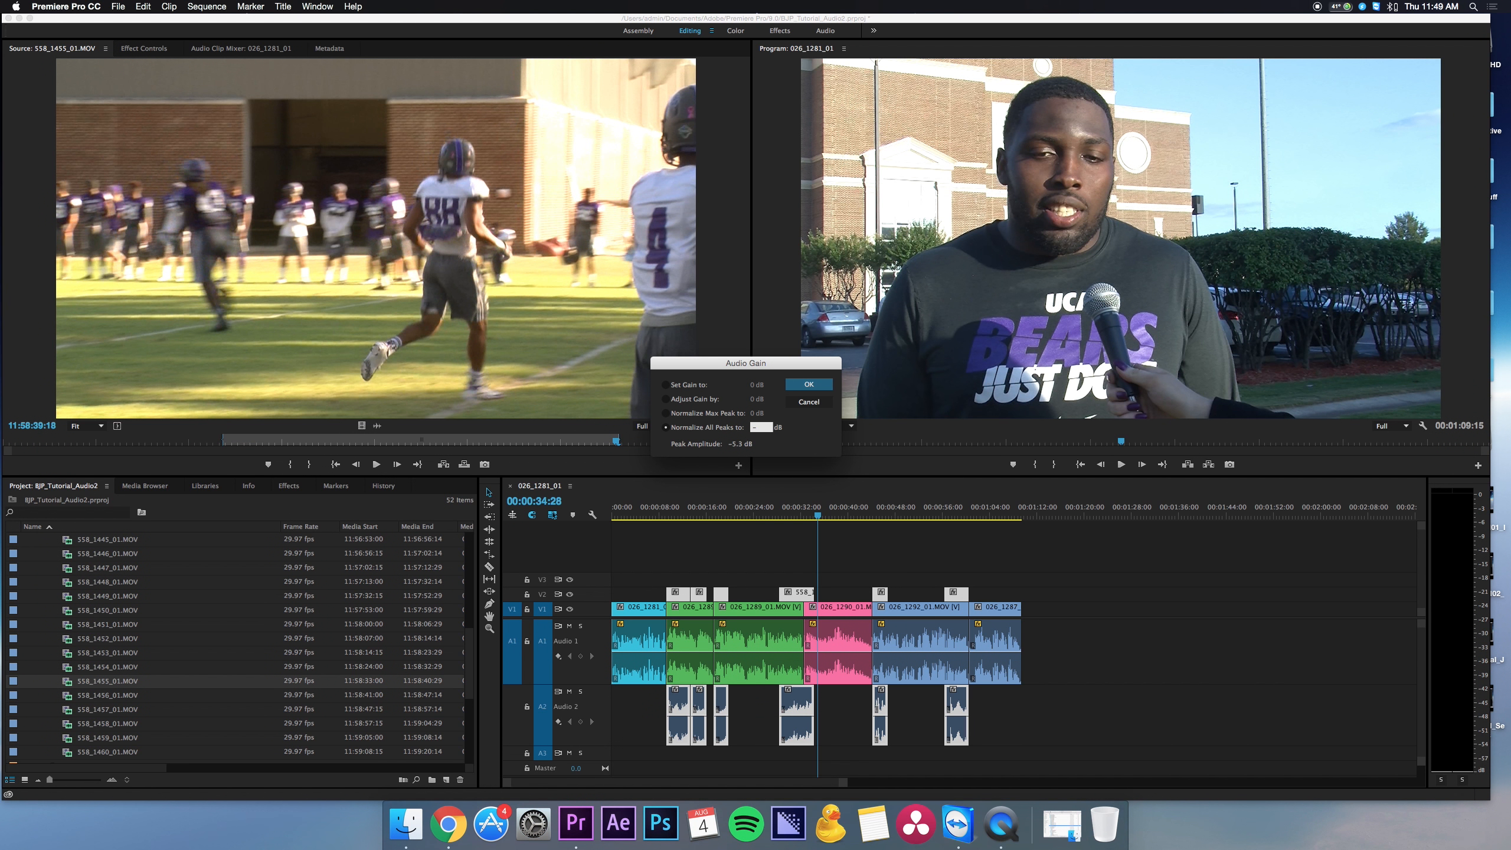
pyautogui.write('-15')
pyautogui.press('Return')
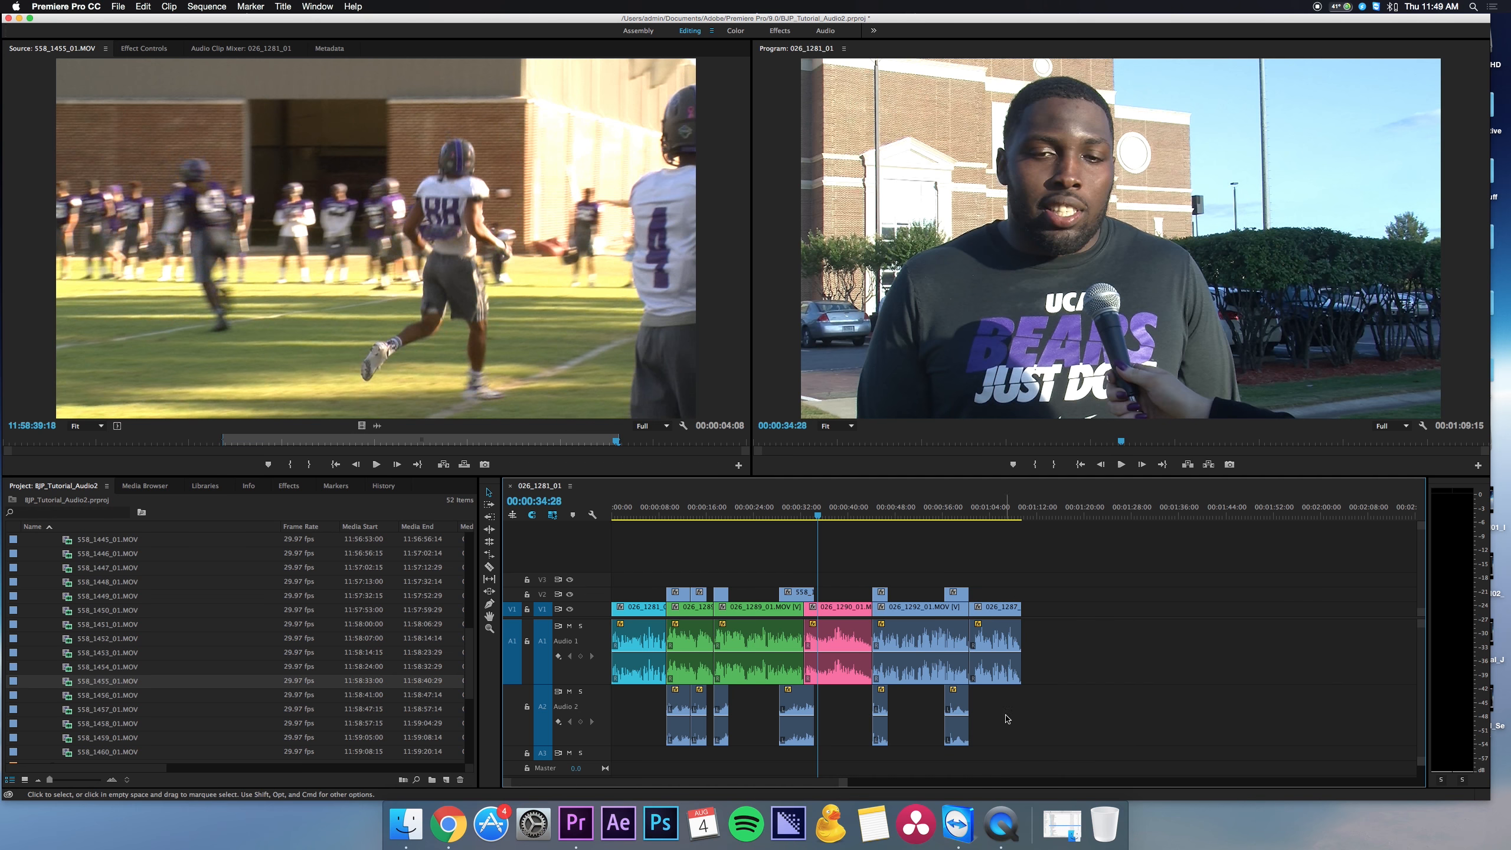
# - Select all the B-roll clips again and normalize all their audio peaks to -30 dB
pyautogui.moveTo(1007, 719); pyautogui.dragTo(665, 720)
pyautogui.press('g')
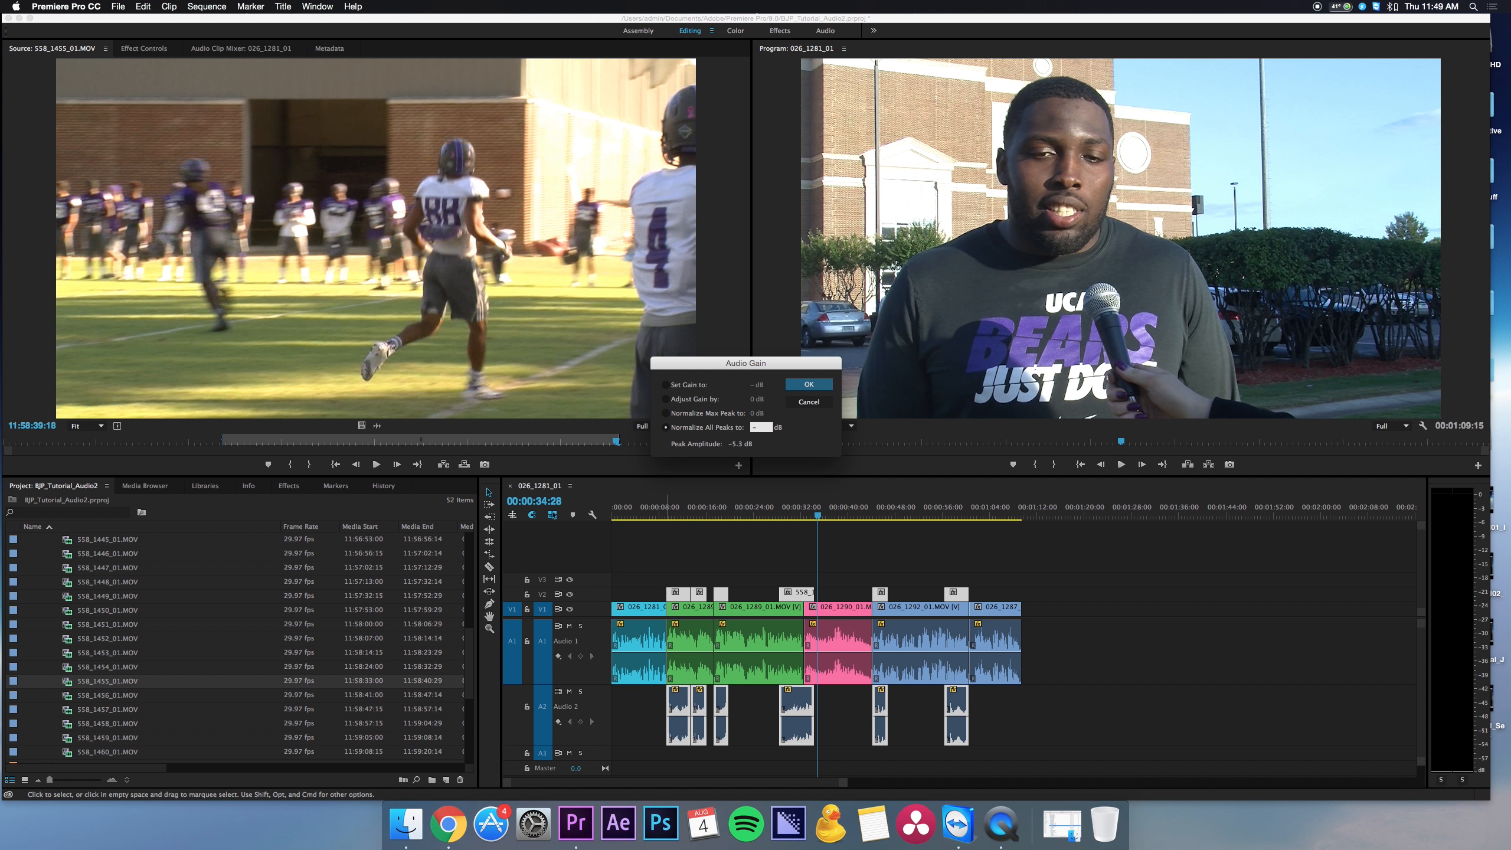
pyautogui.write('-30')
pyautogui.press('Return')
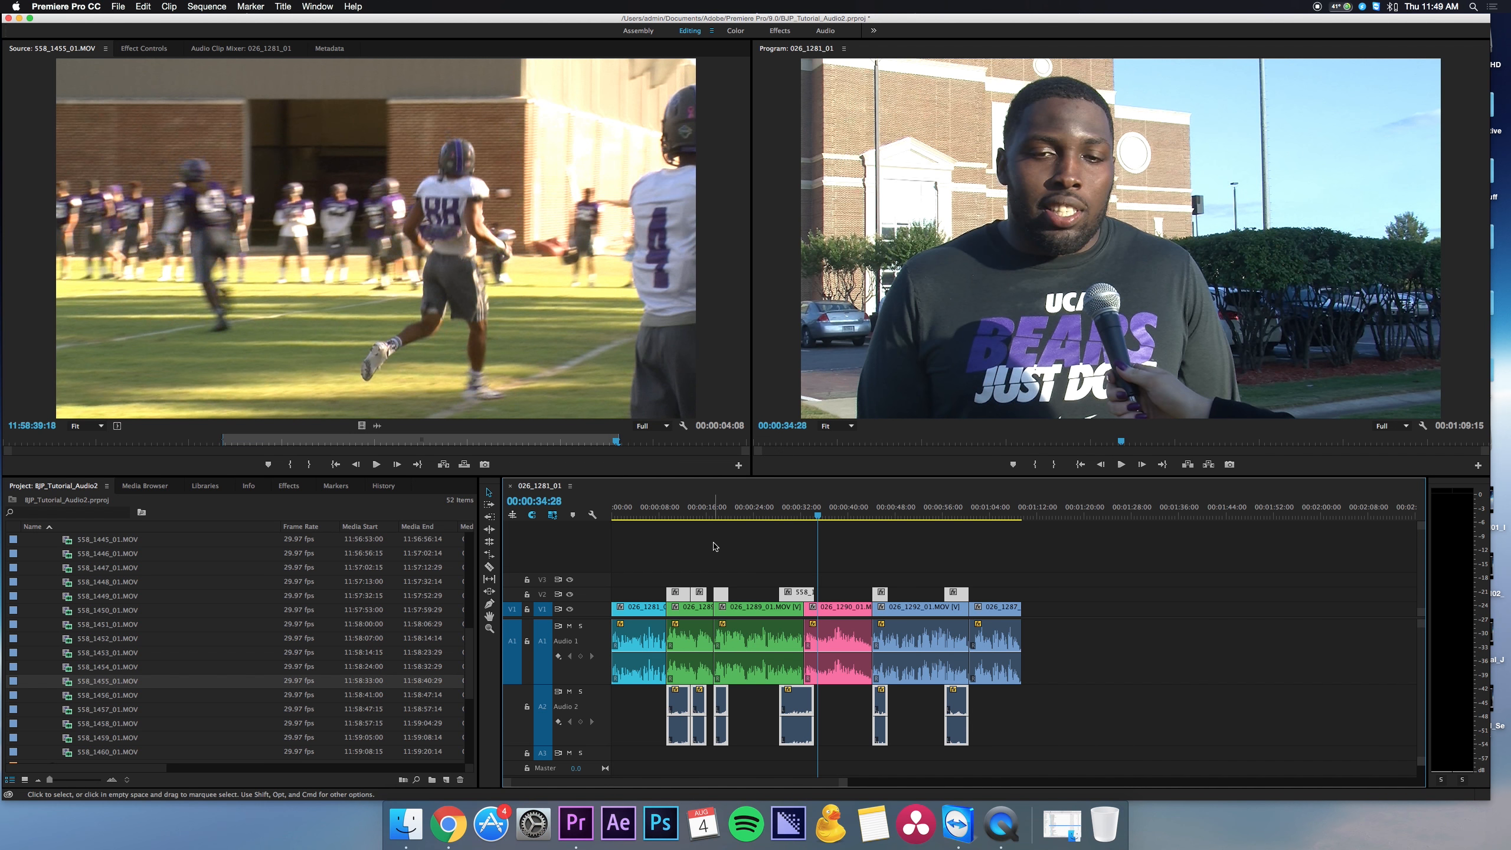
# - Play the sequence from shortly before the first B-roll clip to check the B-roll level under the interview audio
pyautogui.click(657, 515)
pyautogui.press('space')
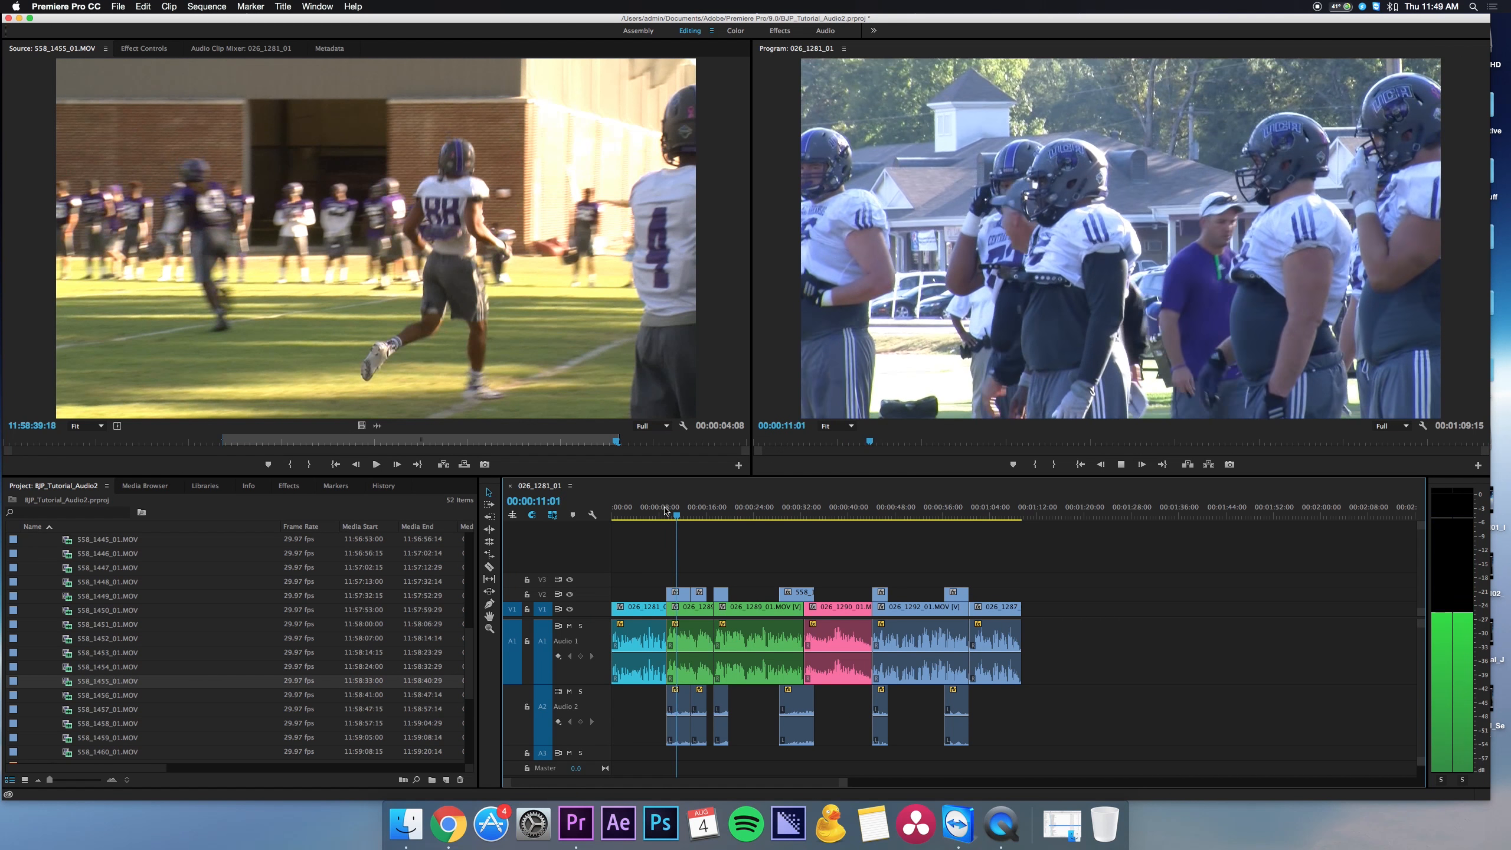
pyautogui.press('space')
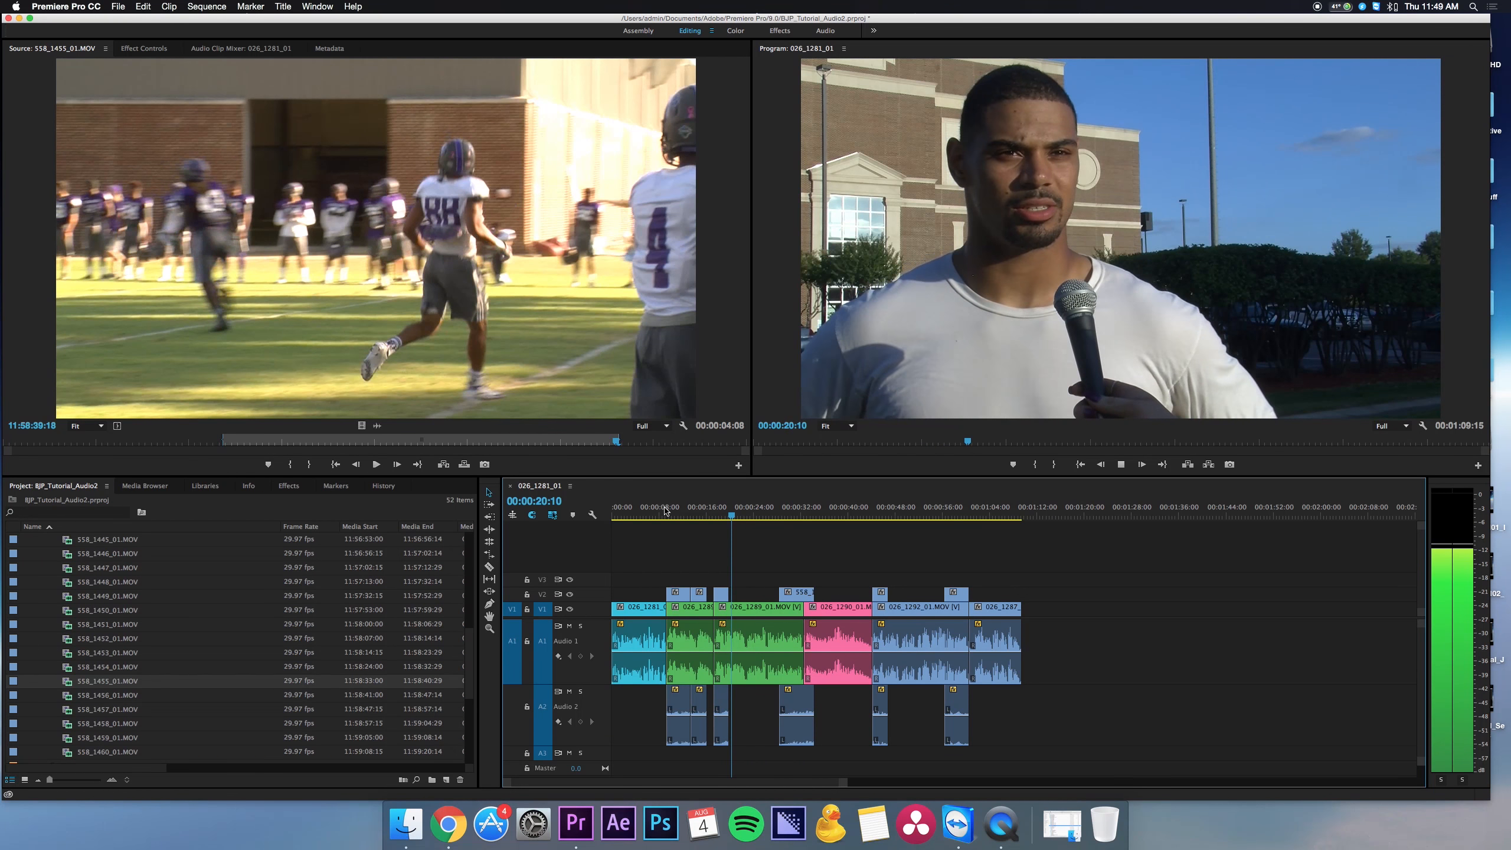
pyautogui.press('space')
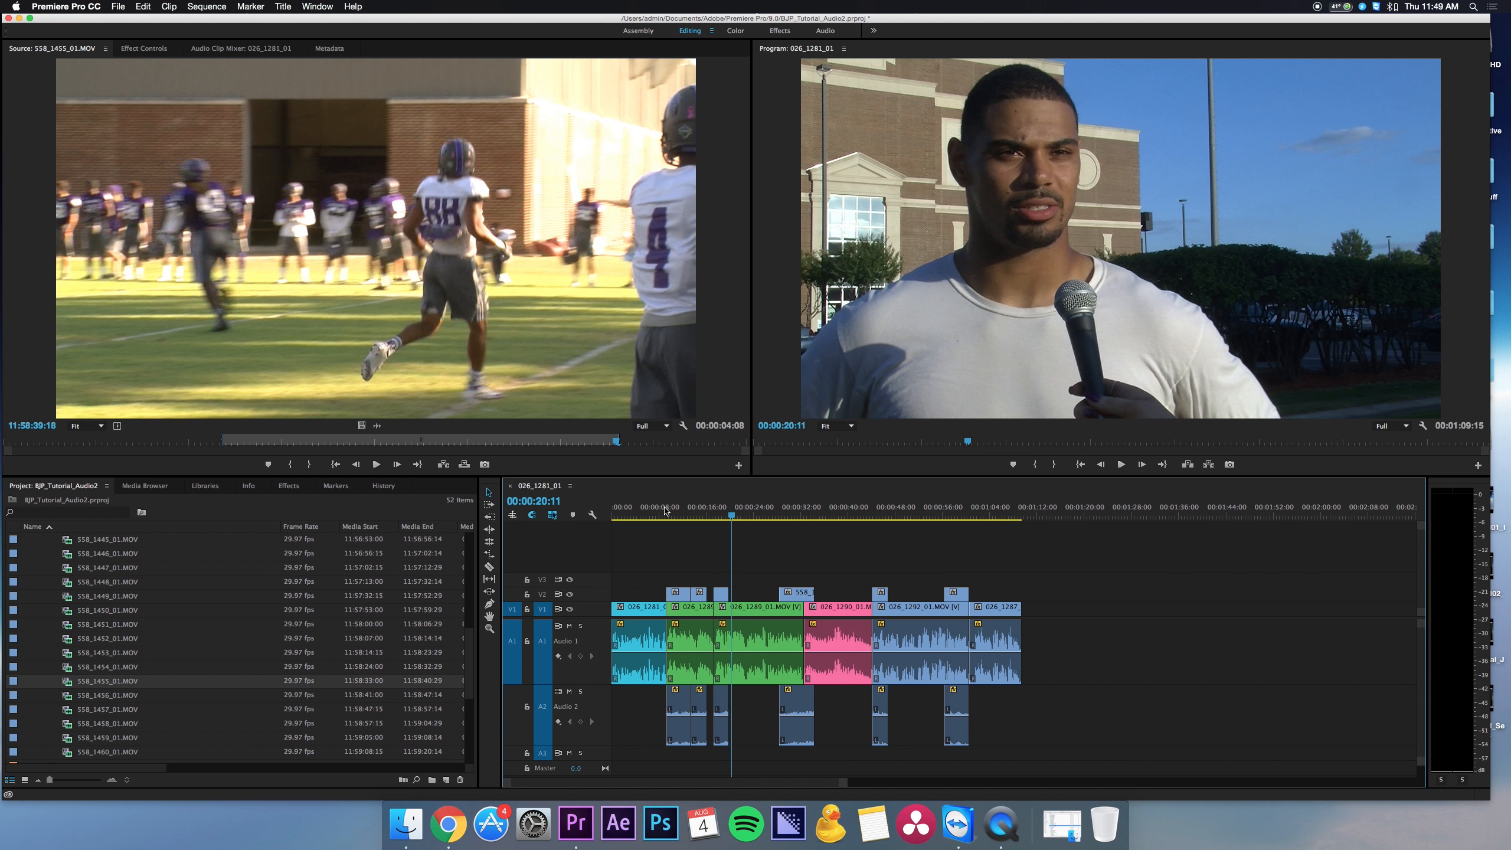